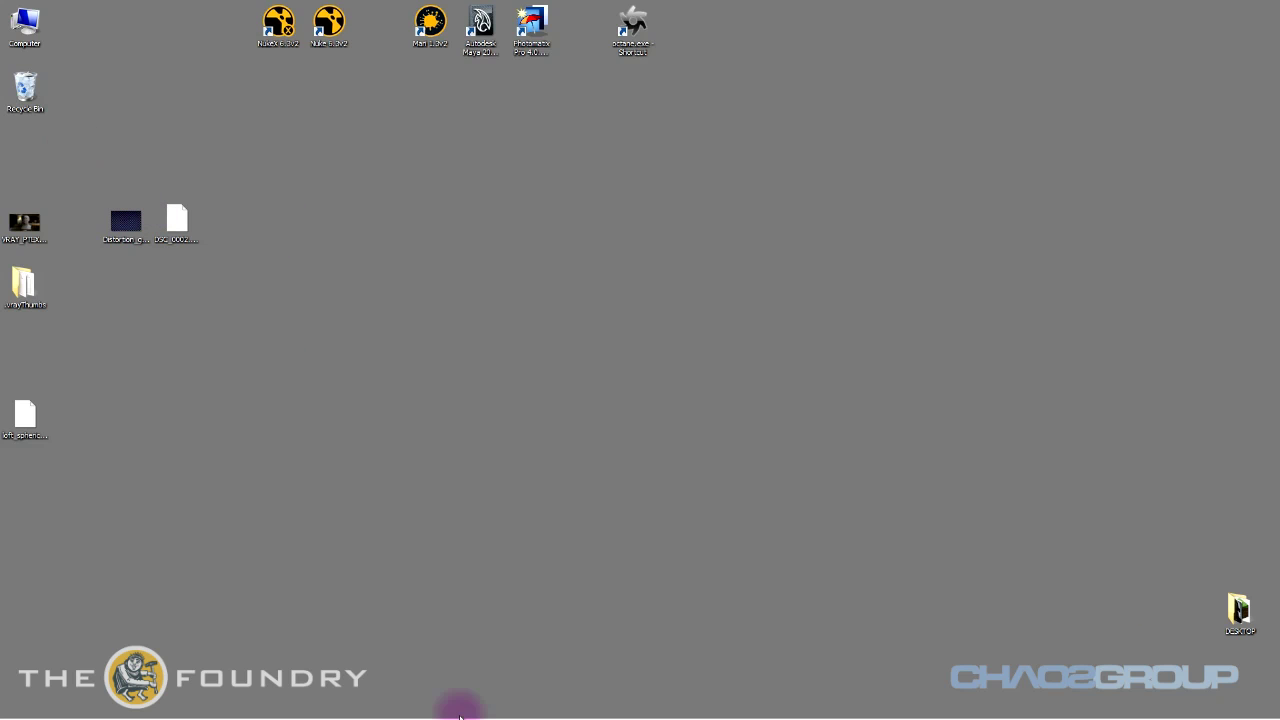
Switch to the Maya scene and inspect the environment image surrounding the dome light from several directions and distances.
mouse_move(457, 712)
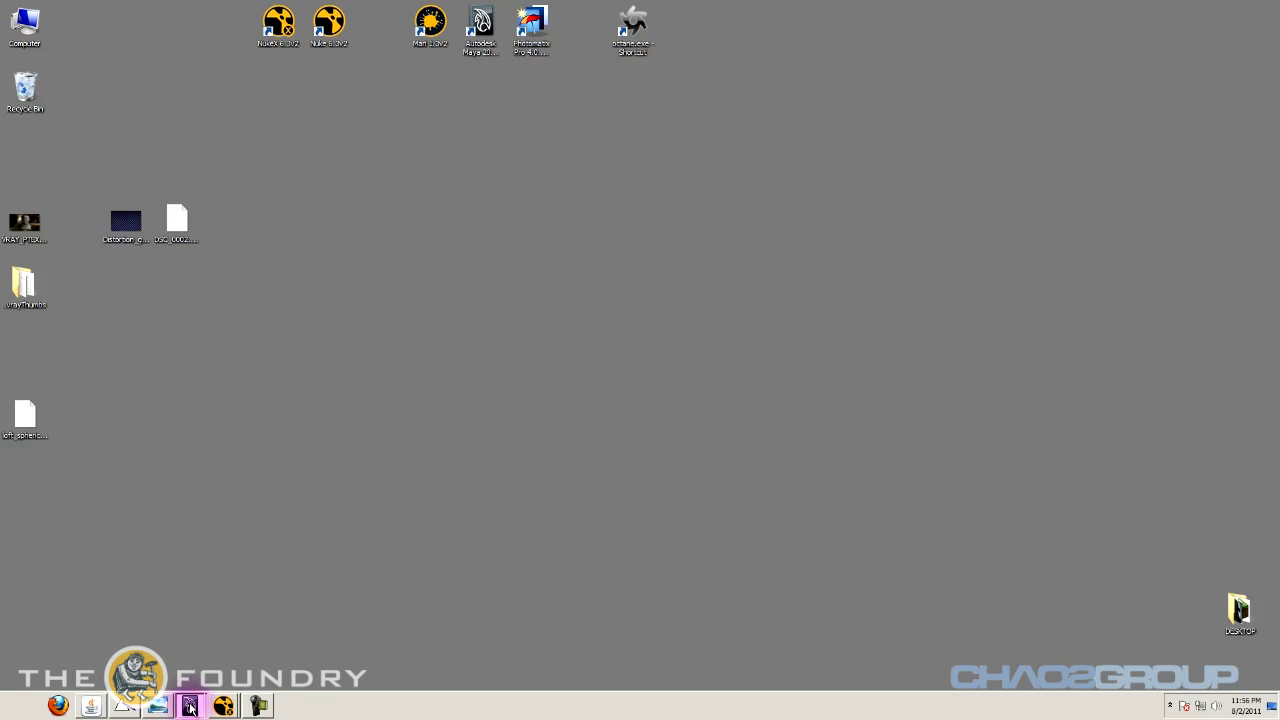
click(190, 705)
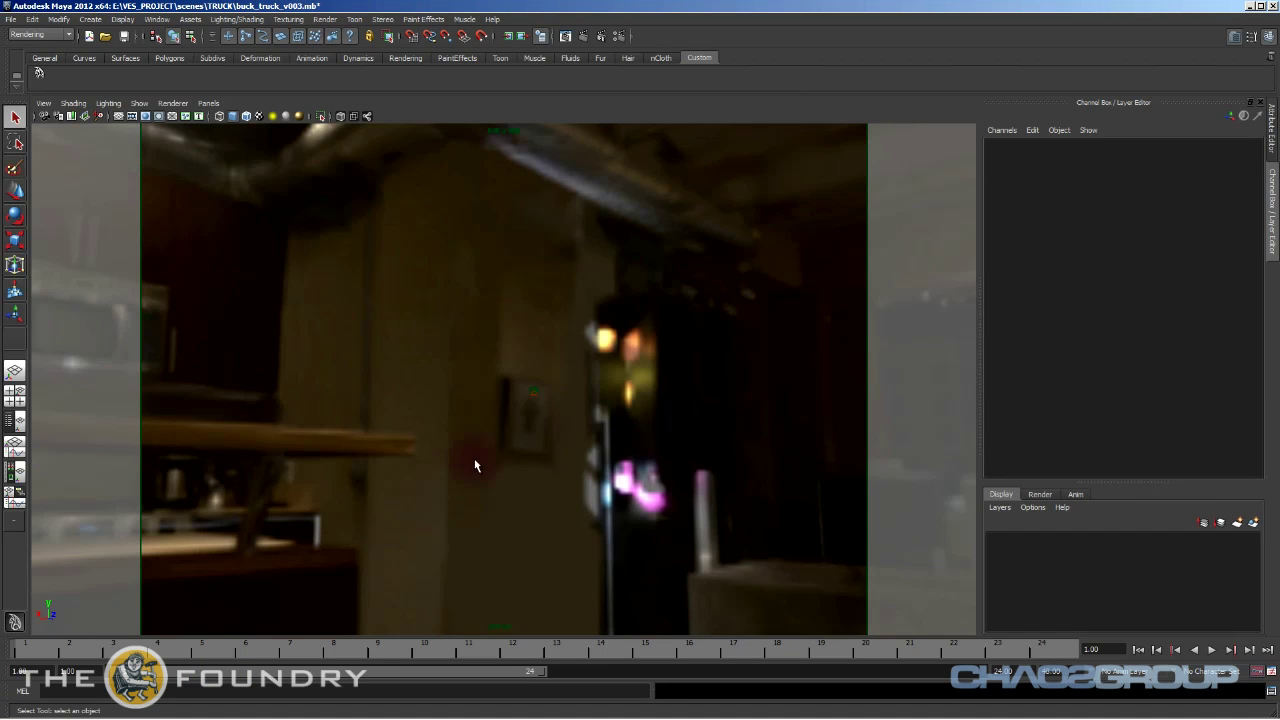
alt+drag(474, 463, 1053, 466)
alt+drag(603, 461, 448, 468)
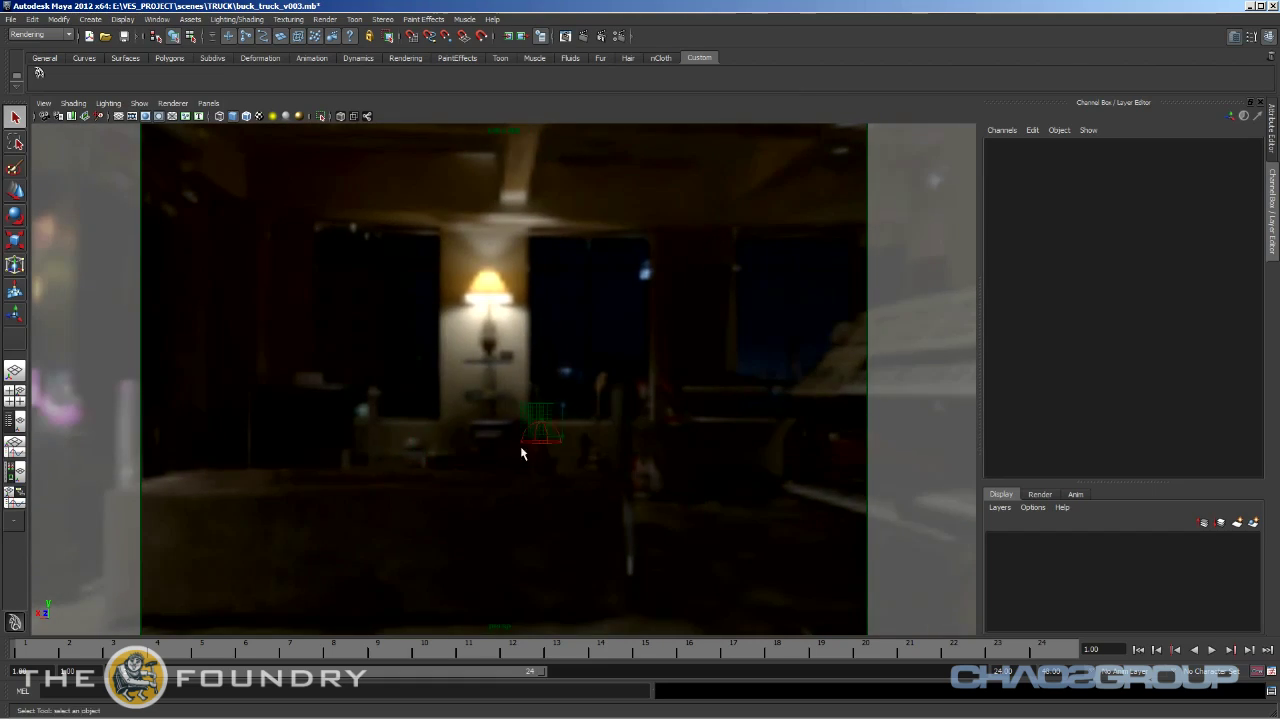
alt+drag(521, 453, 612, 494)
alt+middle_drag(612, 494, 600, 502)
alt+drag(544, 485, 660, 491)
alt+middle_drag(660, 491, 460, 485)
alt+drag(460, 485, 555, 487)
alt+middle_drag(555, 487, 525, 489)
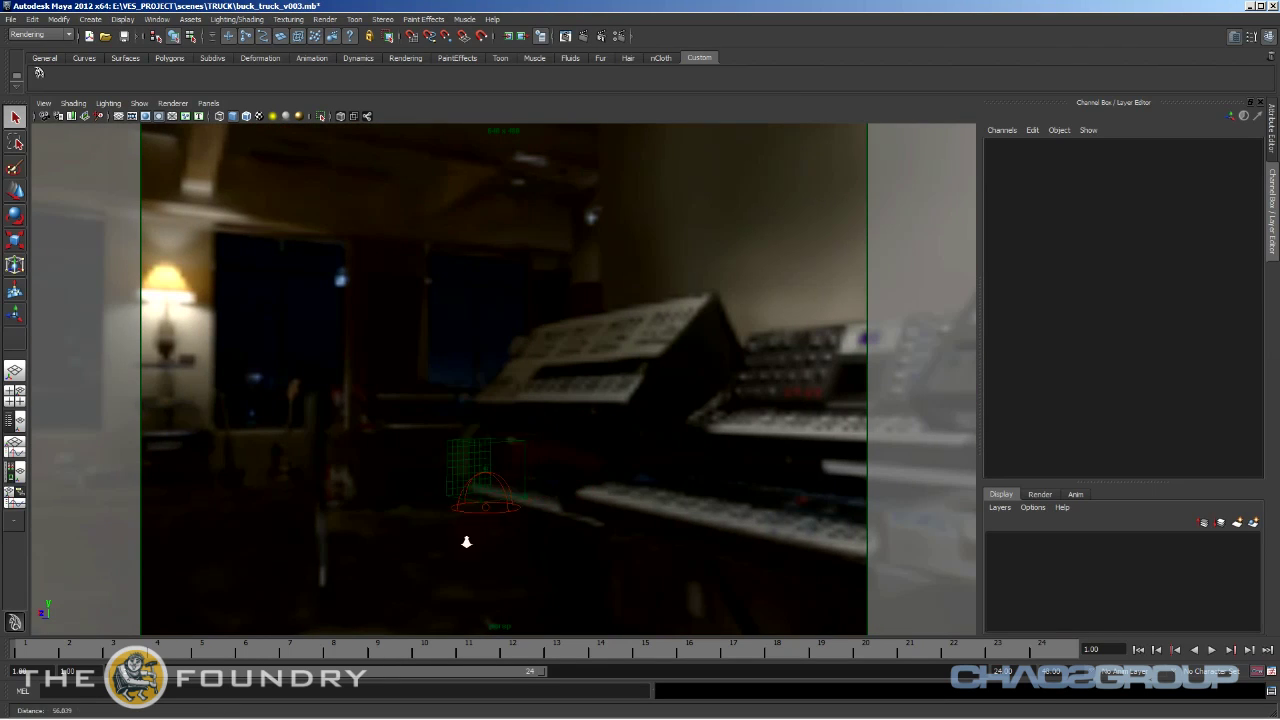
alt+drag(466, 541, 381, 478)
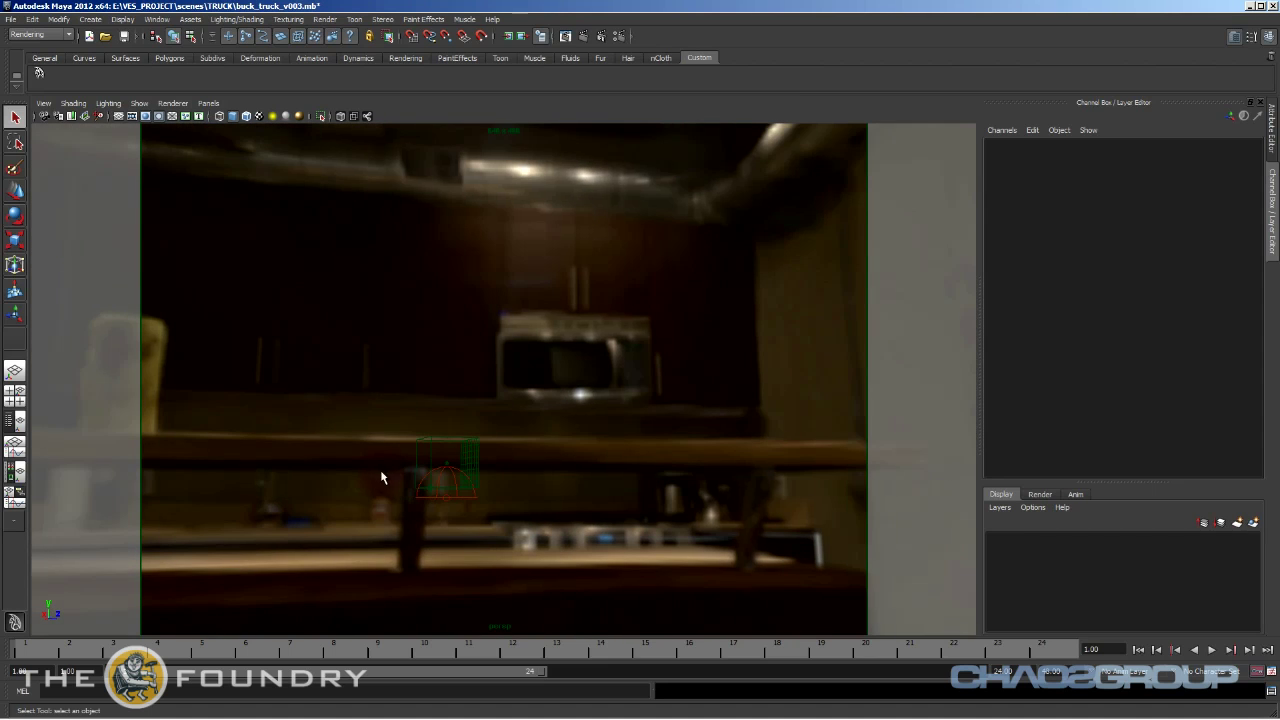
alt+drag(543, 228, 449, 287)
alt+drag(445, 399, 340, 318)
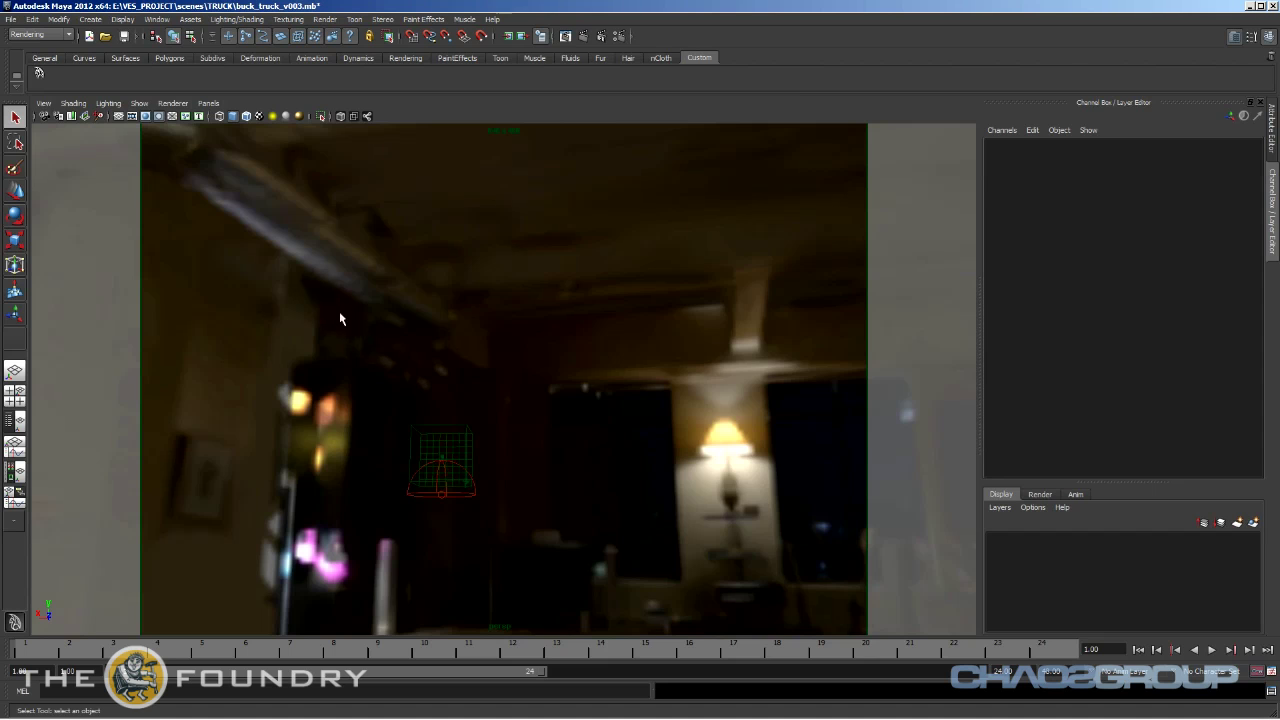
alt+drag(593, 397, 545, 370)
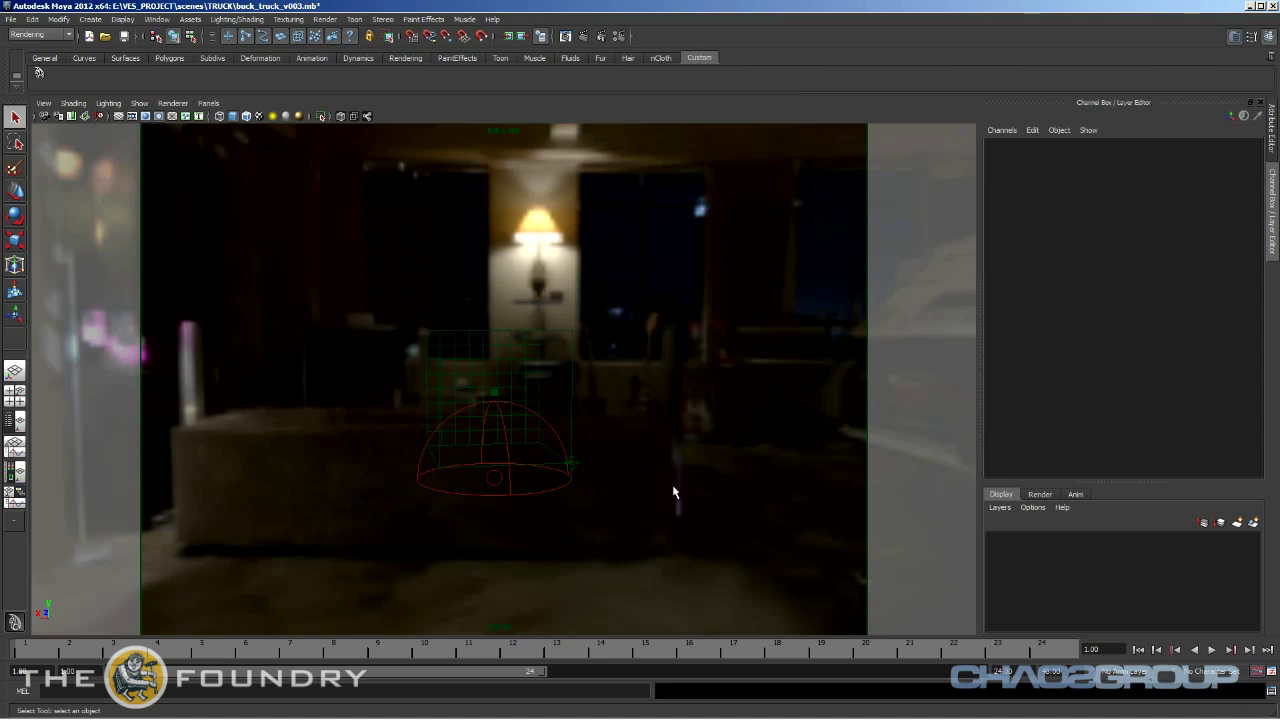
alt+drag(548, 508, 466, 491)
alt+drag(527, 553, 564, 546)
alt+right_drag(564, 546, 460, 511)
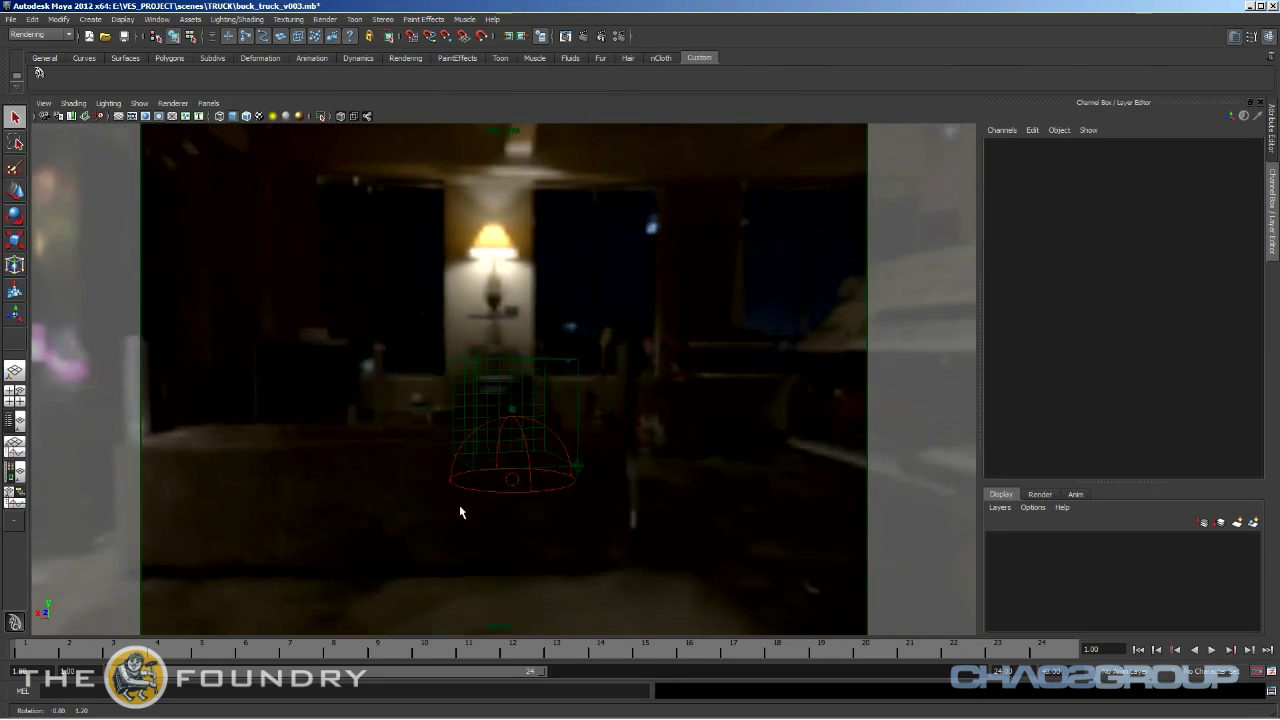
alt+drag(460, 511, 467, 540)
alt+right_drag(467, 540, 509, 546)
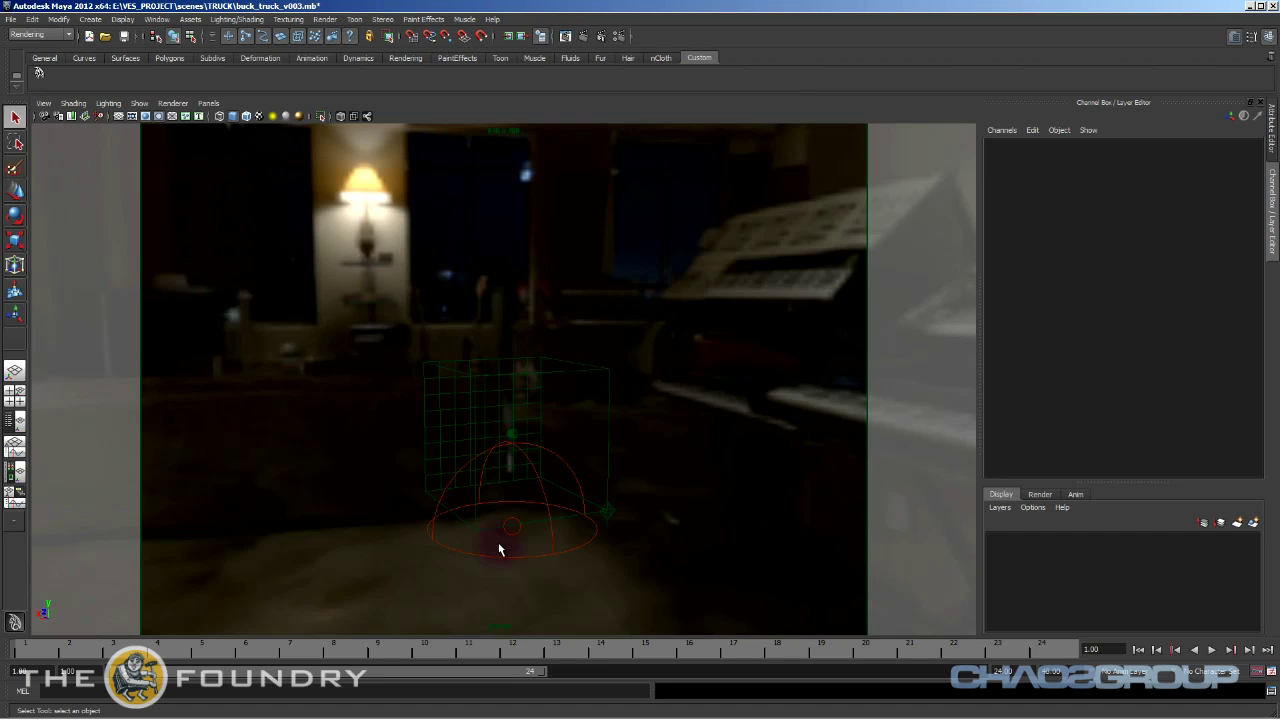
drag(545, 594, 546, 595)
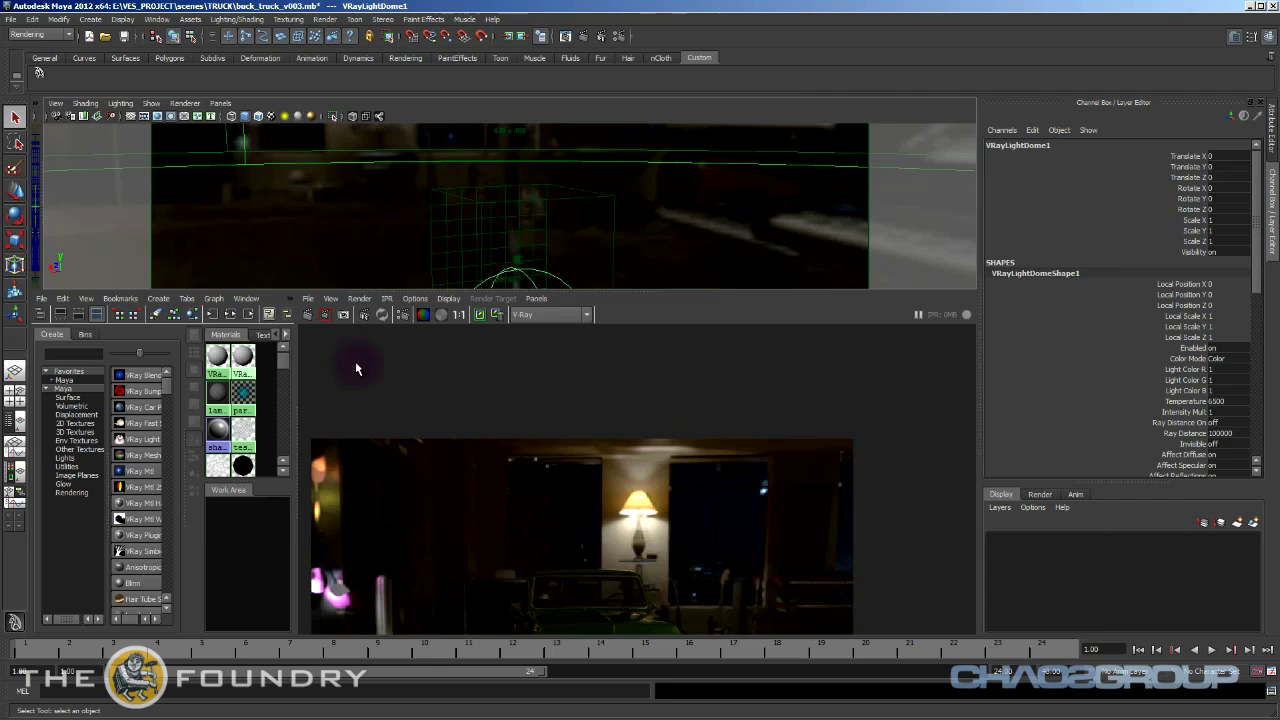
key(space)
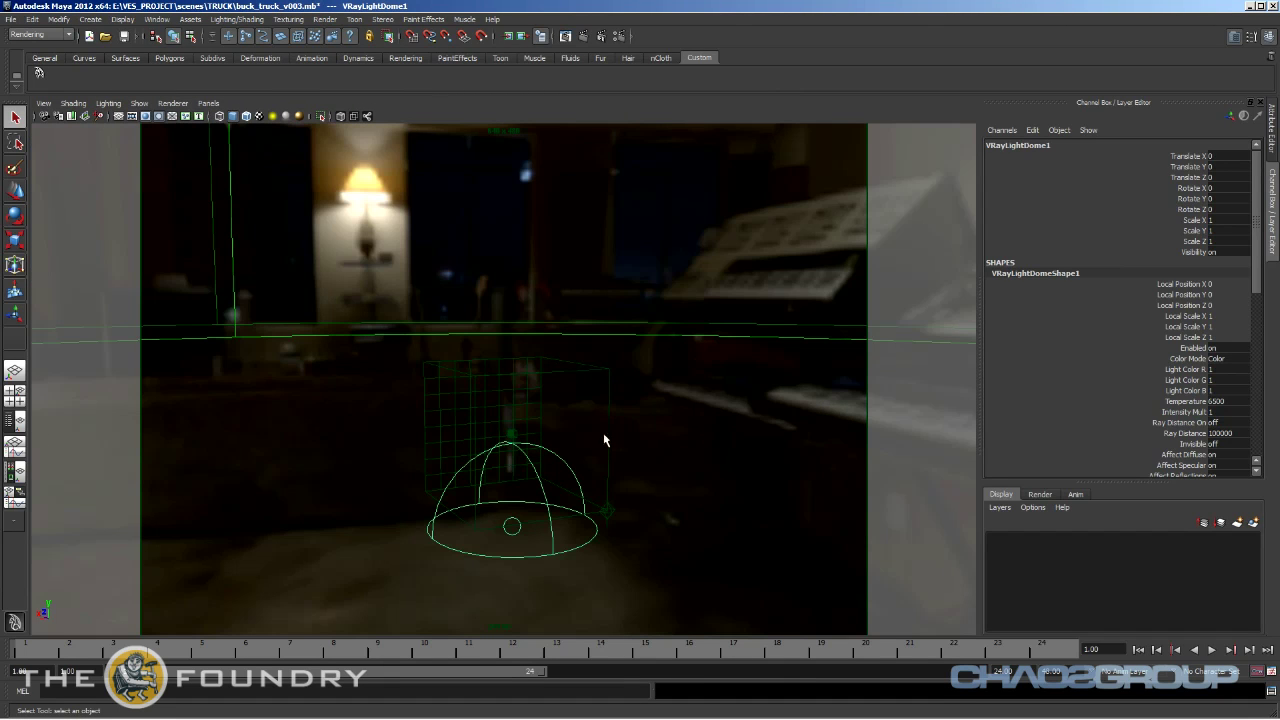
alt+right_drag(603, 437, 444, 440)
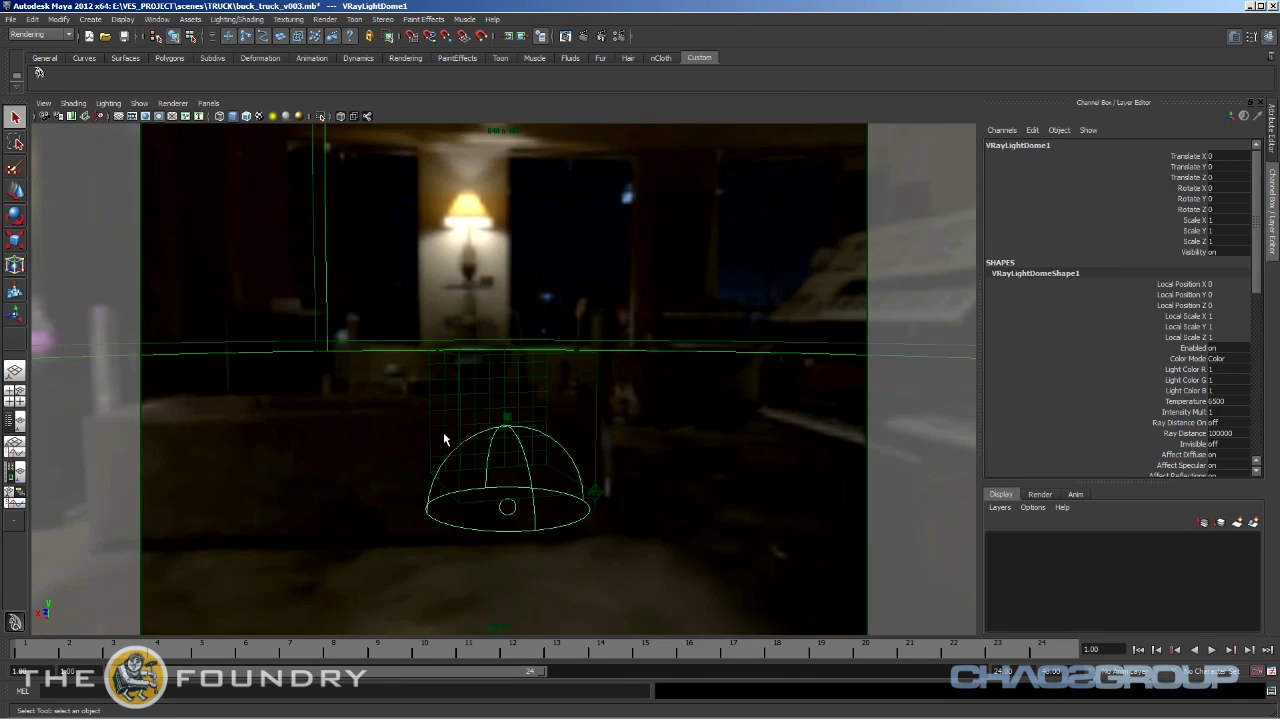
click(355, 450)
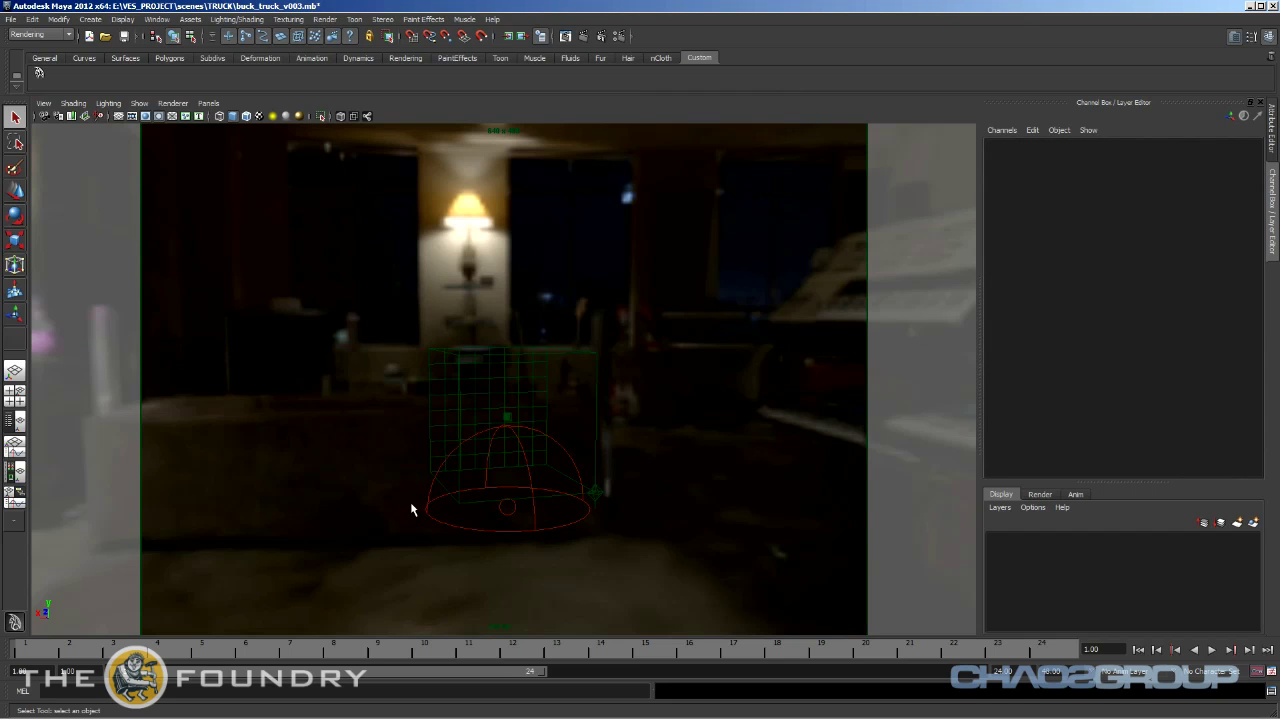
Return to the multi-pane layout and enable the display of polygons in the perspective view.
key(space)
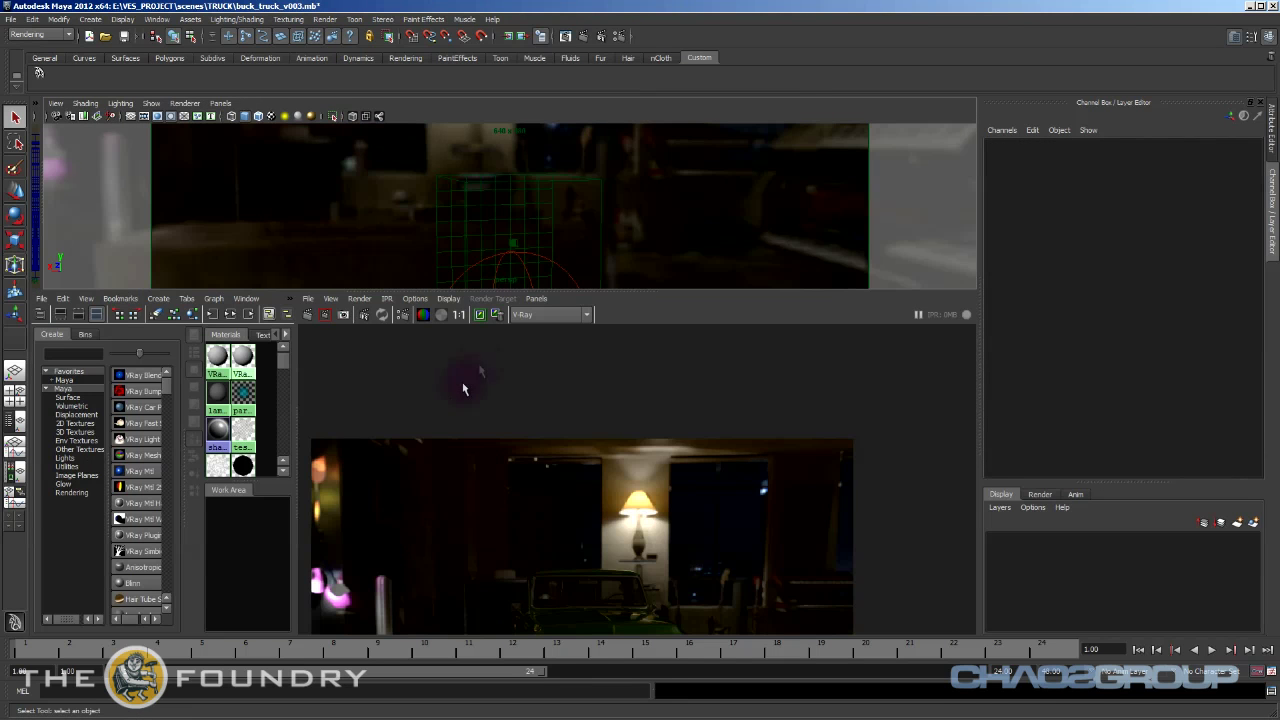
click(414, 299)
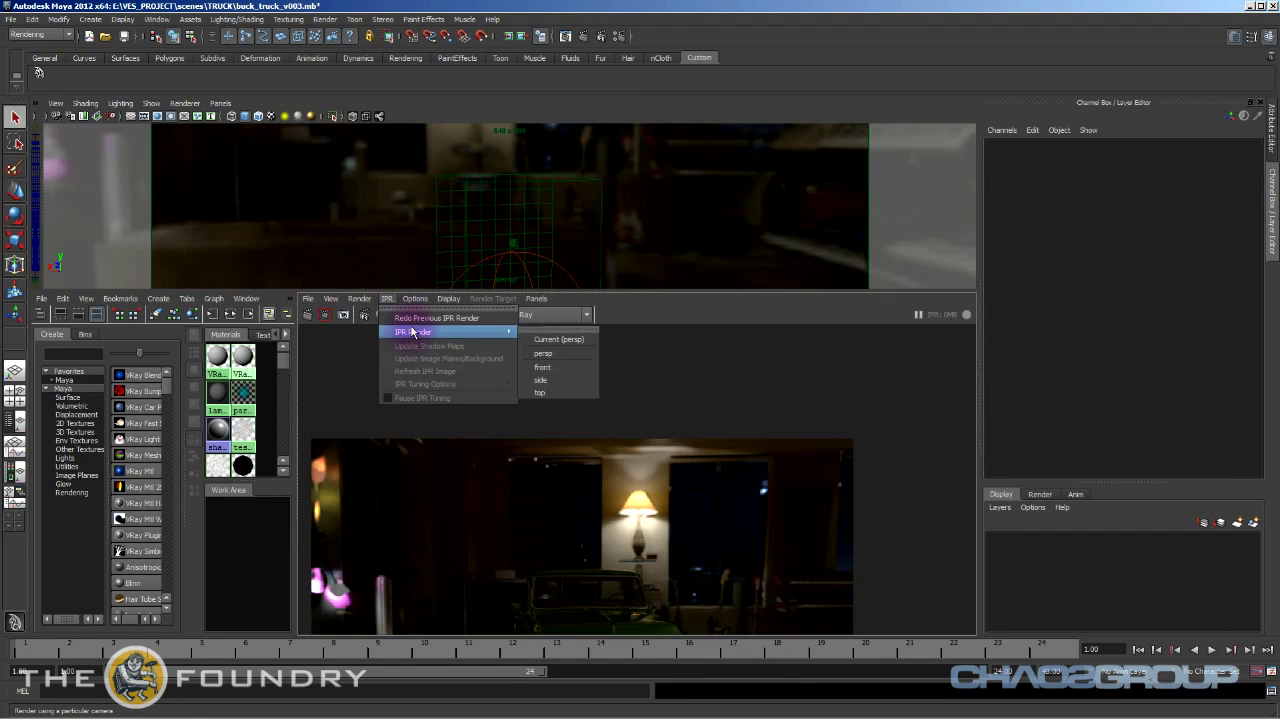
click(151, 103)
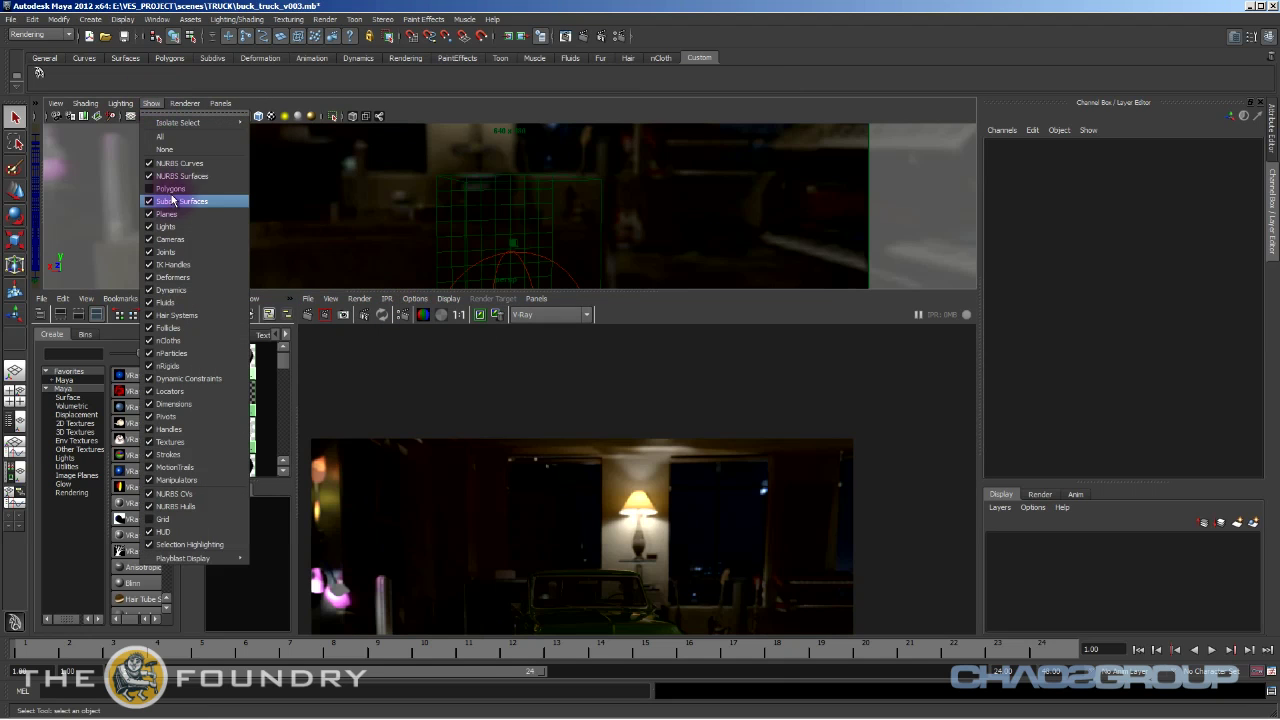
click(194, 198)
Frame the whole truck from a front three-quarter angle in the perspective view and centre the existing render for viewing.
alt+middle_drag(537, 192, 537, 206)
mouse_move(429, 180)
alt+right_down()
mouse_move(226, 106)
mouse_move(414, 189)
mouse_move(449, 183)
mouse_move(523, 214)
mouse_move(431, 194)
alt+right_up()
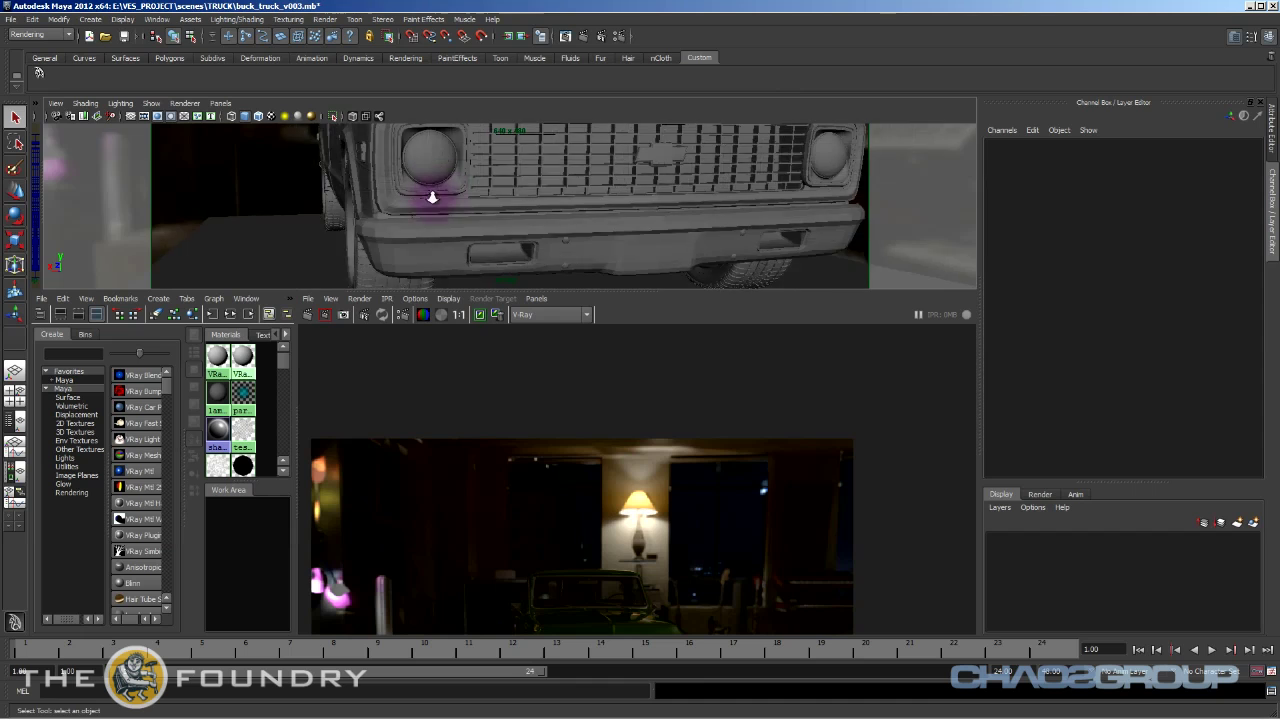
alt+drag(431, 194, 466, 206)
alt+right_drag(466, 206, 390, 180)
key(space)
alt+drag(432, 300, 492, 325)
alt+drag(640, 410, 563, 400)
alt+right_drag(563, 400, 608, 443)
key(space)
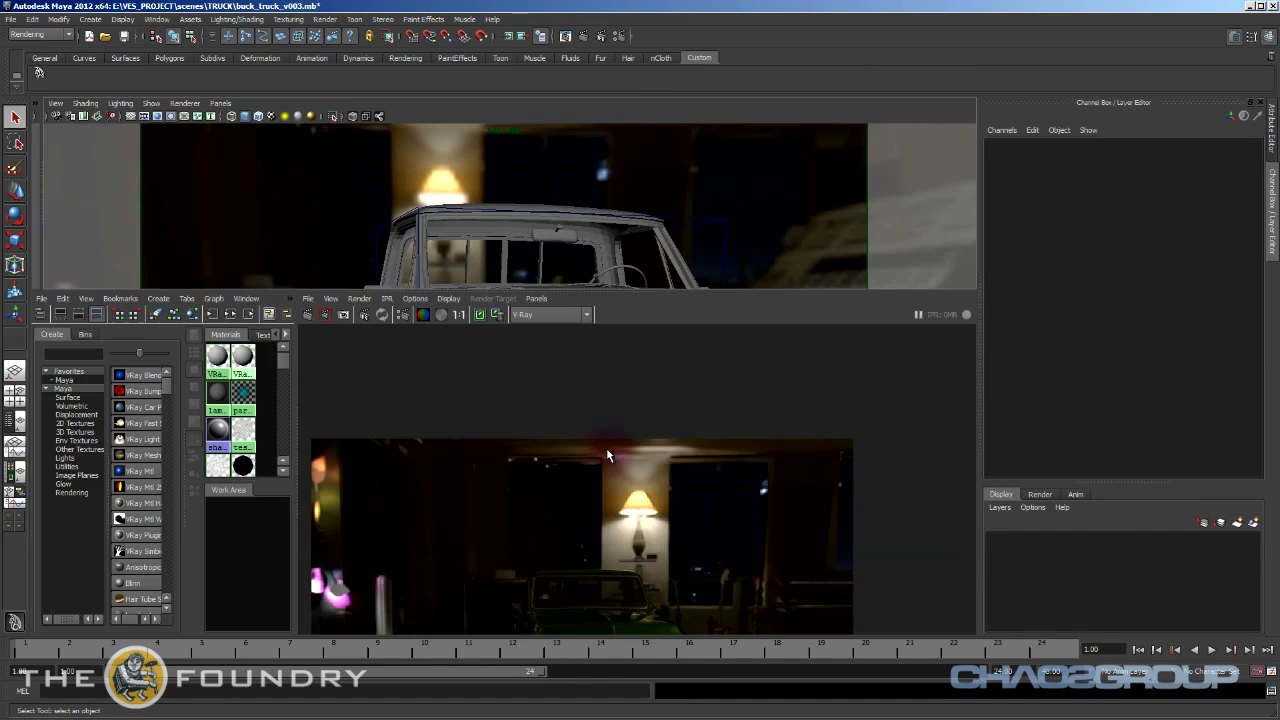
alt+right_drag(505, 203, 420, 195)
alt+middle_drag(578, 503, 574, 391)
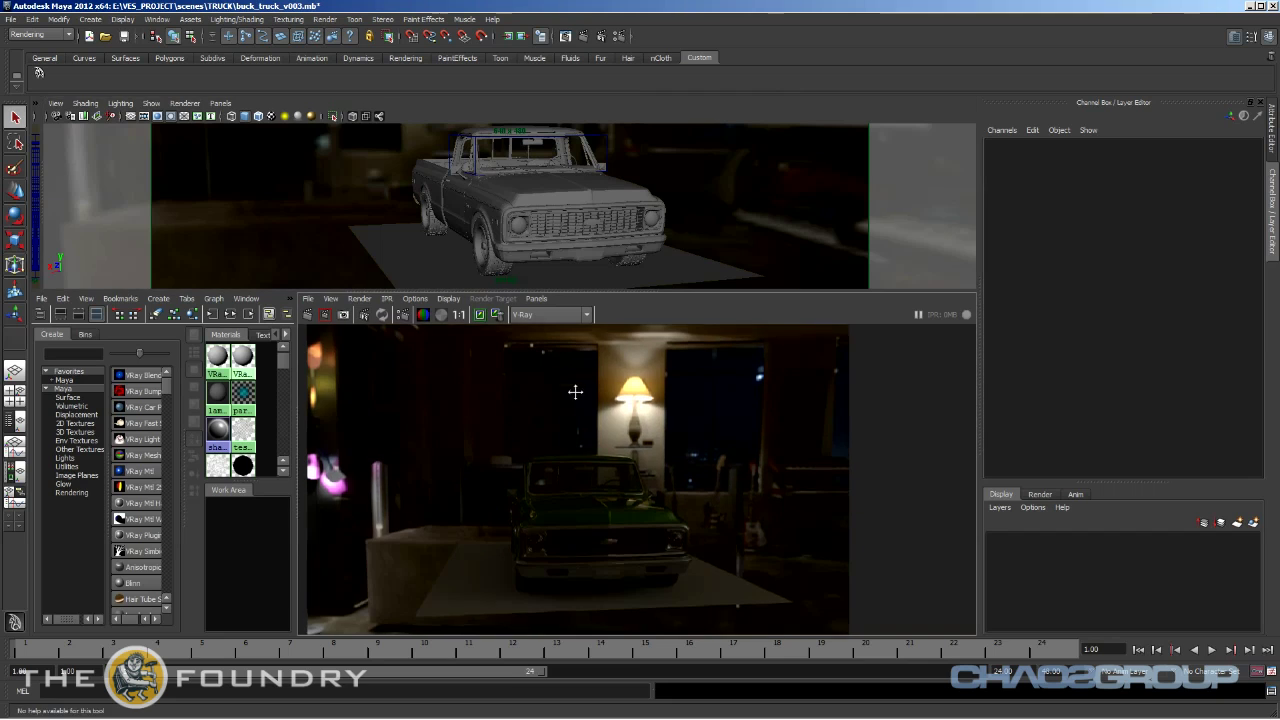
Start a V-Ray IPR render from the persp camera.
click(387, 299)
mouse_move(470, 331)
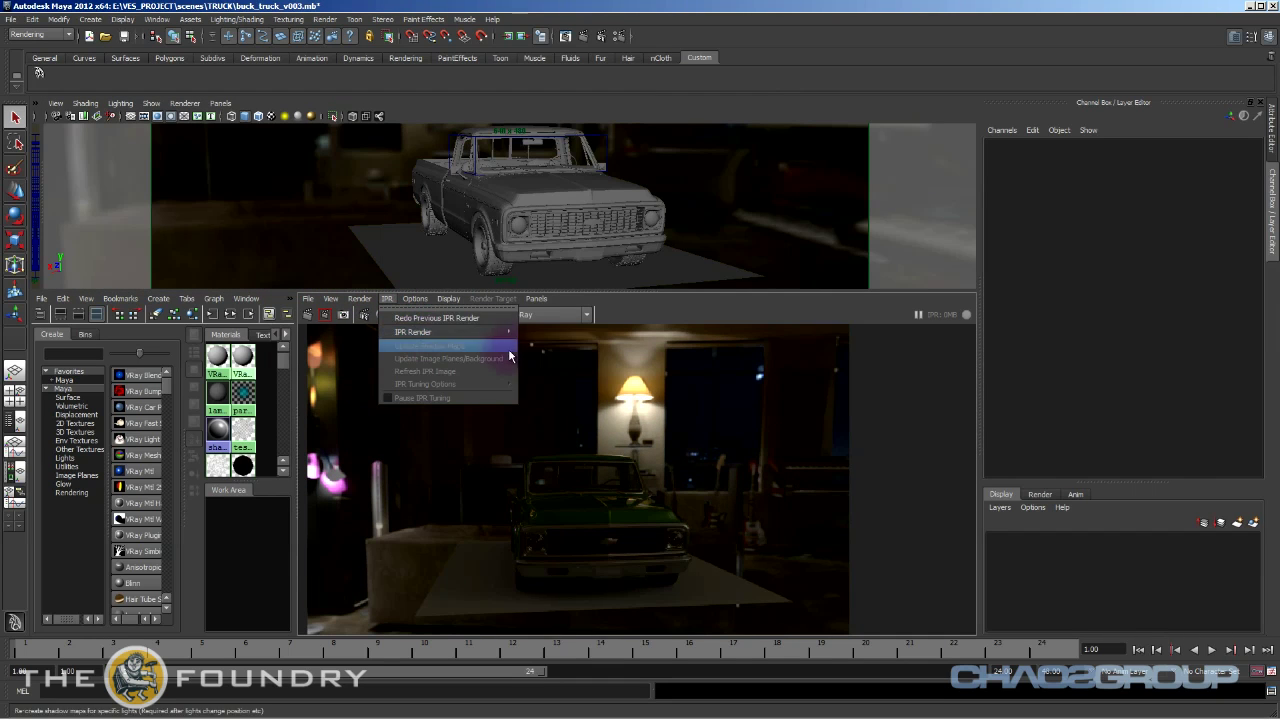
click(551, 354)
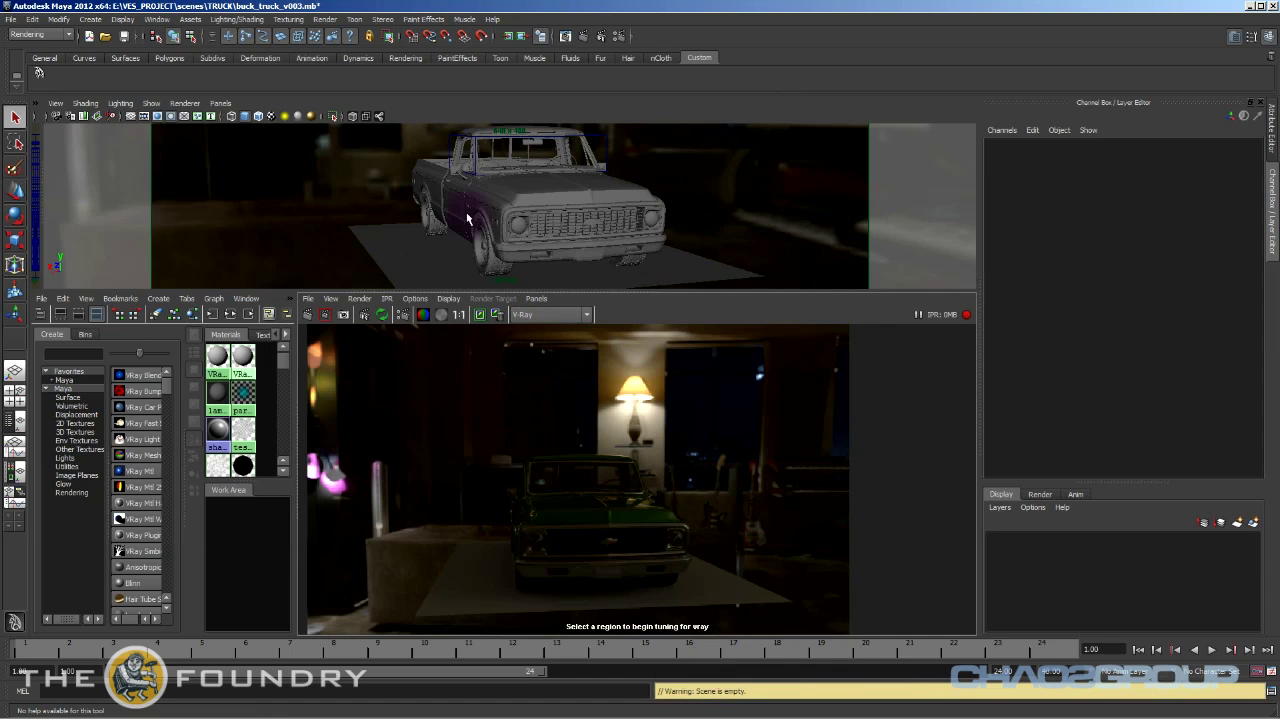
click(680, 690)
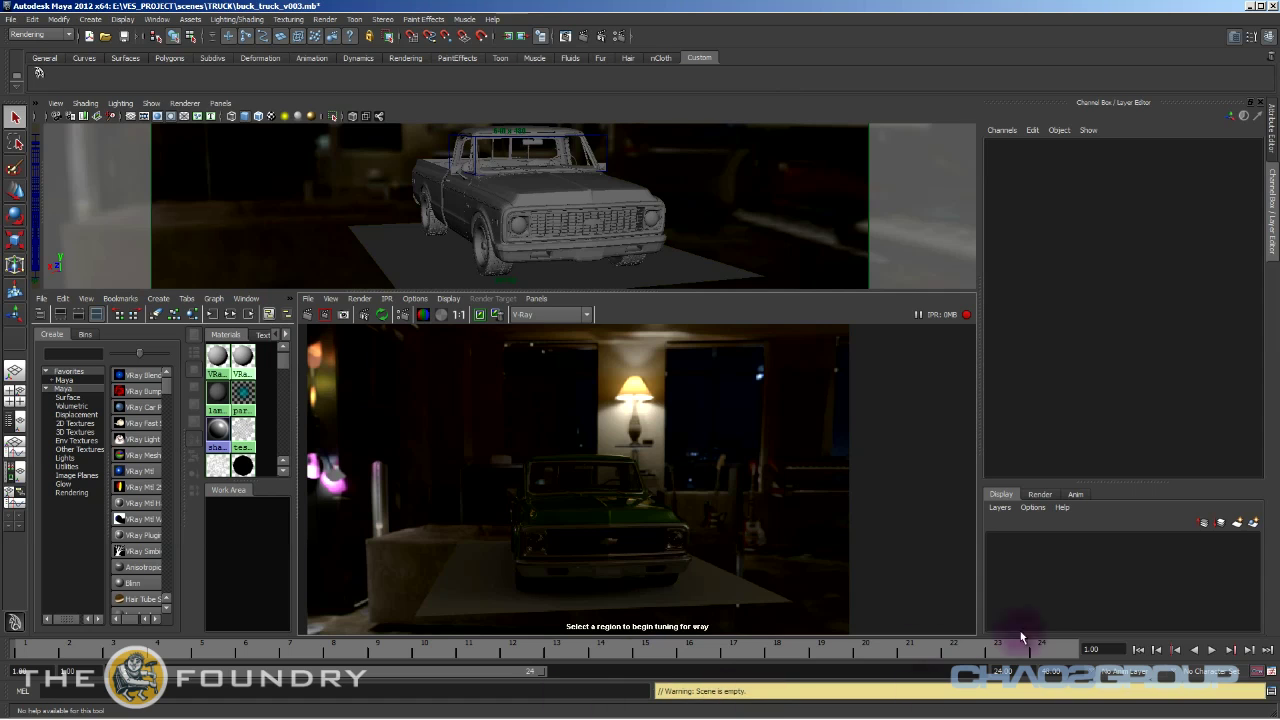
mouse_move(288, 708)
Reframe the perspective camera closer on the truck's front and opposite side, with the kitchen counter behind it, during the live render.
mouse_move(514, 209)
alt+mouse_down()
mouse_move(521, 195)
mouse_move(514, 203)
alt+mouse_up()
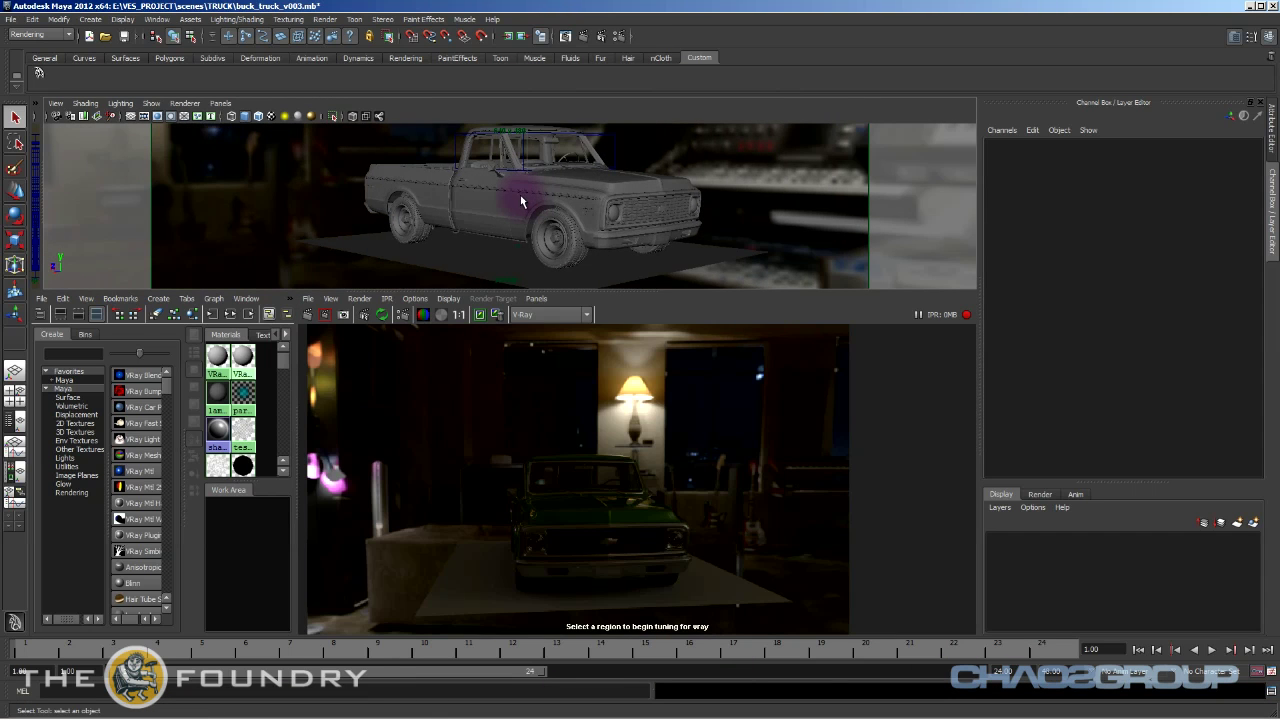
alt+drag(617, 216, 450, 226)
alt+right_drag(450, 226, 614, 229)
alt+middle_drag(614, 229, 586, 209)
alt+drag(586, 209, 587, 211)
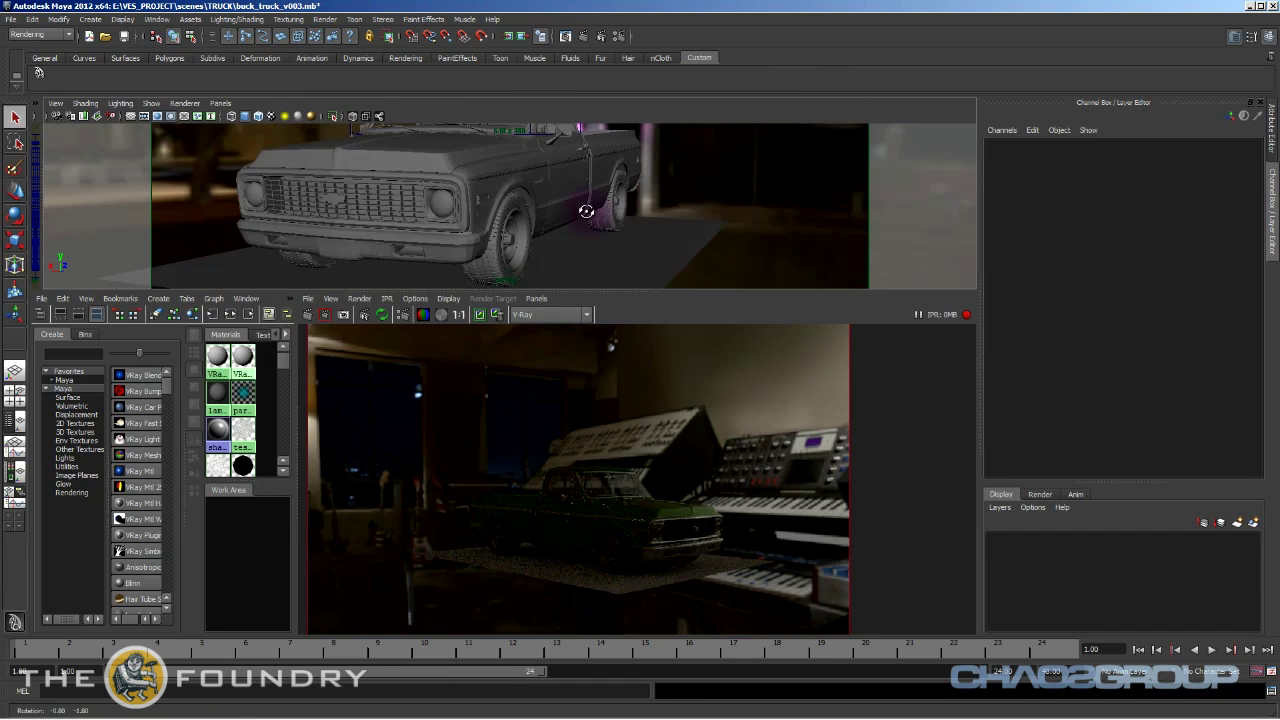
alt+middle_drag(587, 211, 564, 224)
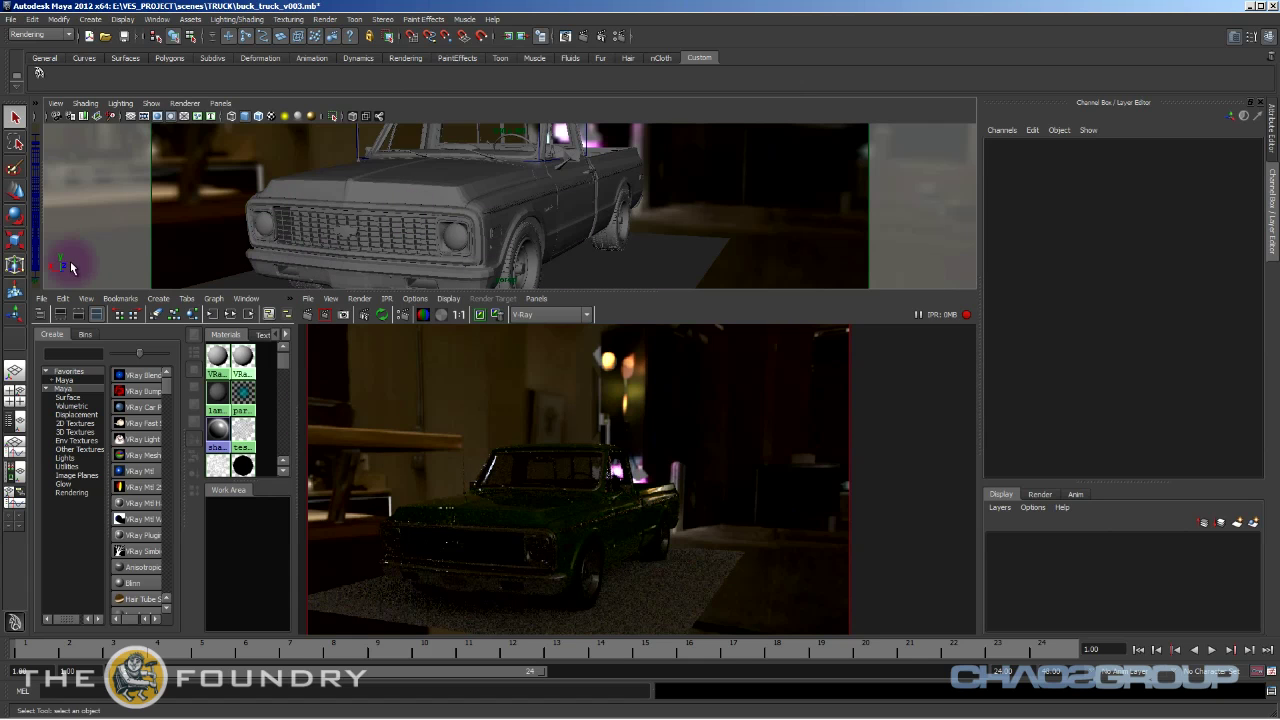
Widen the Outliner, select the perspective view's camera and open its shape attributes.
drag(42, 227, 300, 214)
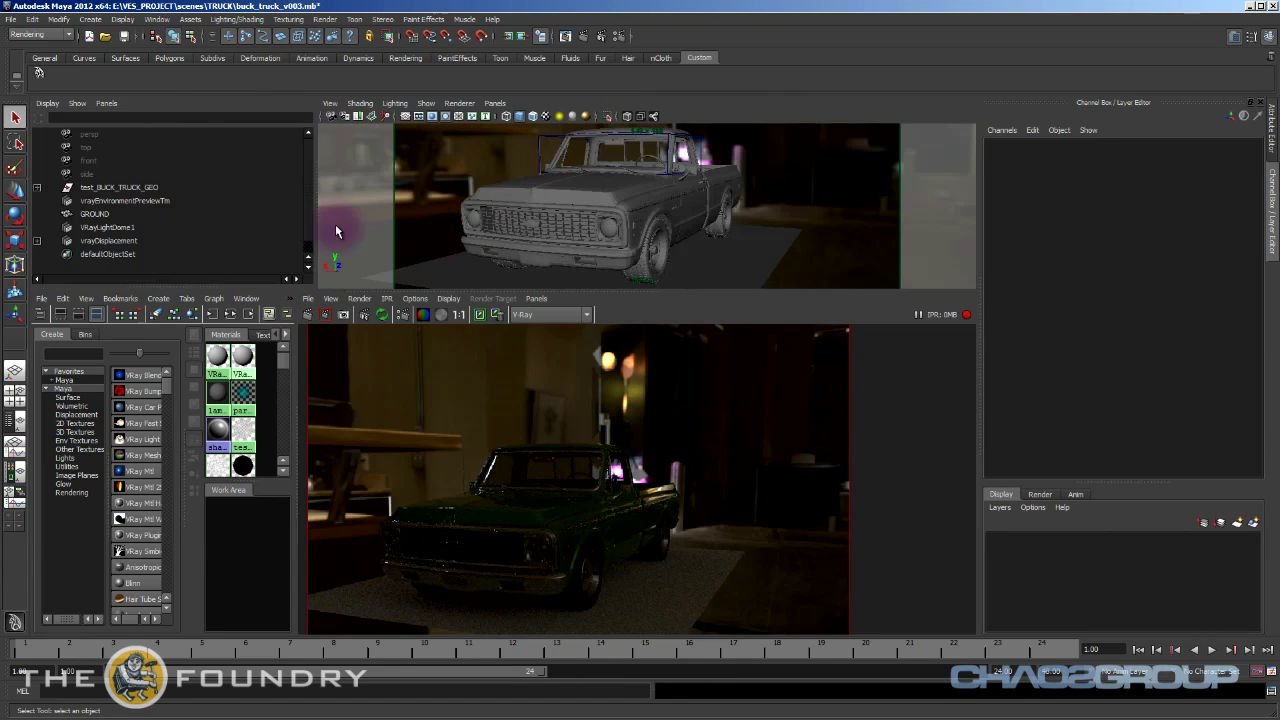
click(100, 240)
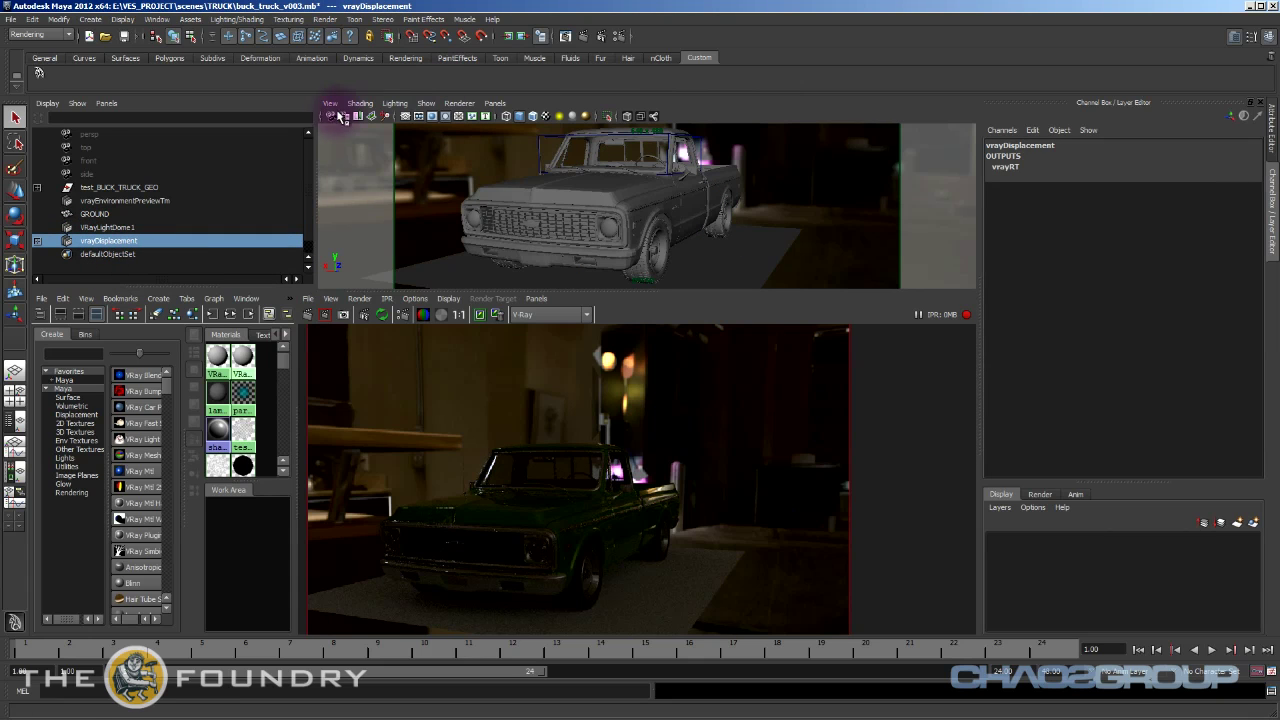
click(327, 105)
click(358, 122)
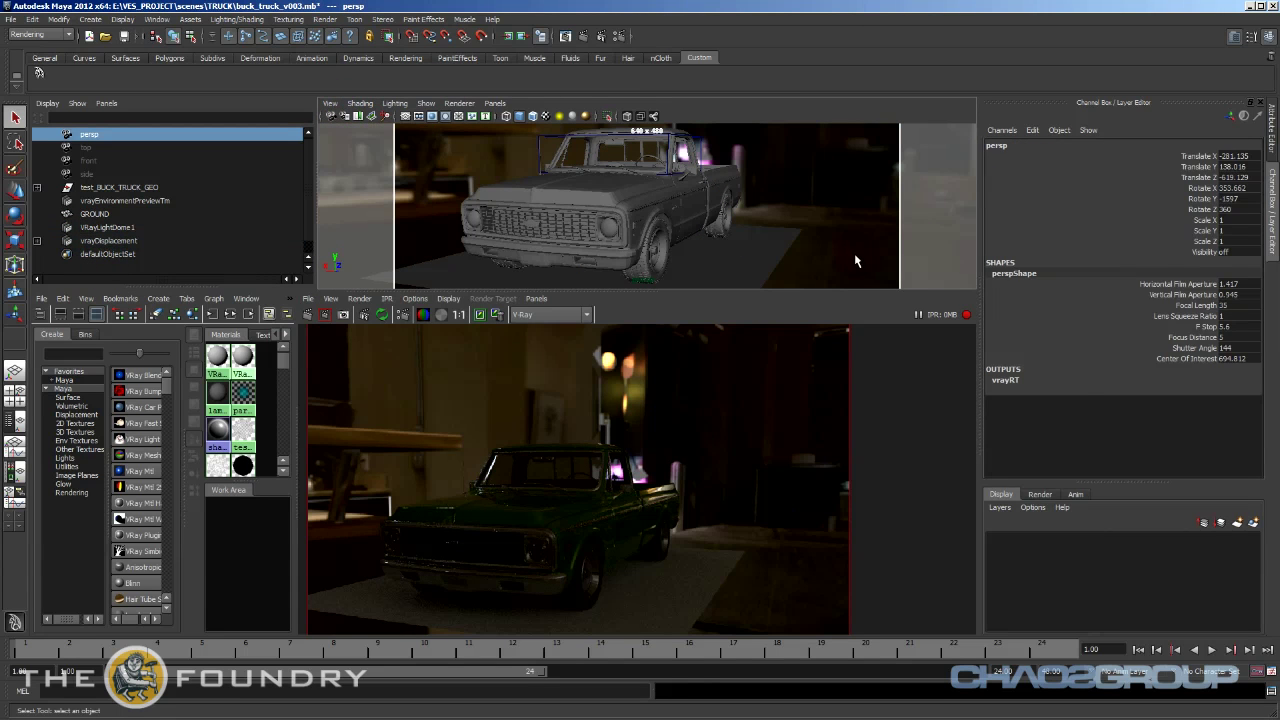
key(ctrl+a)
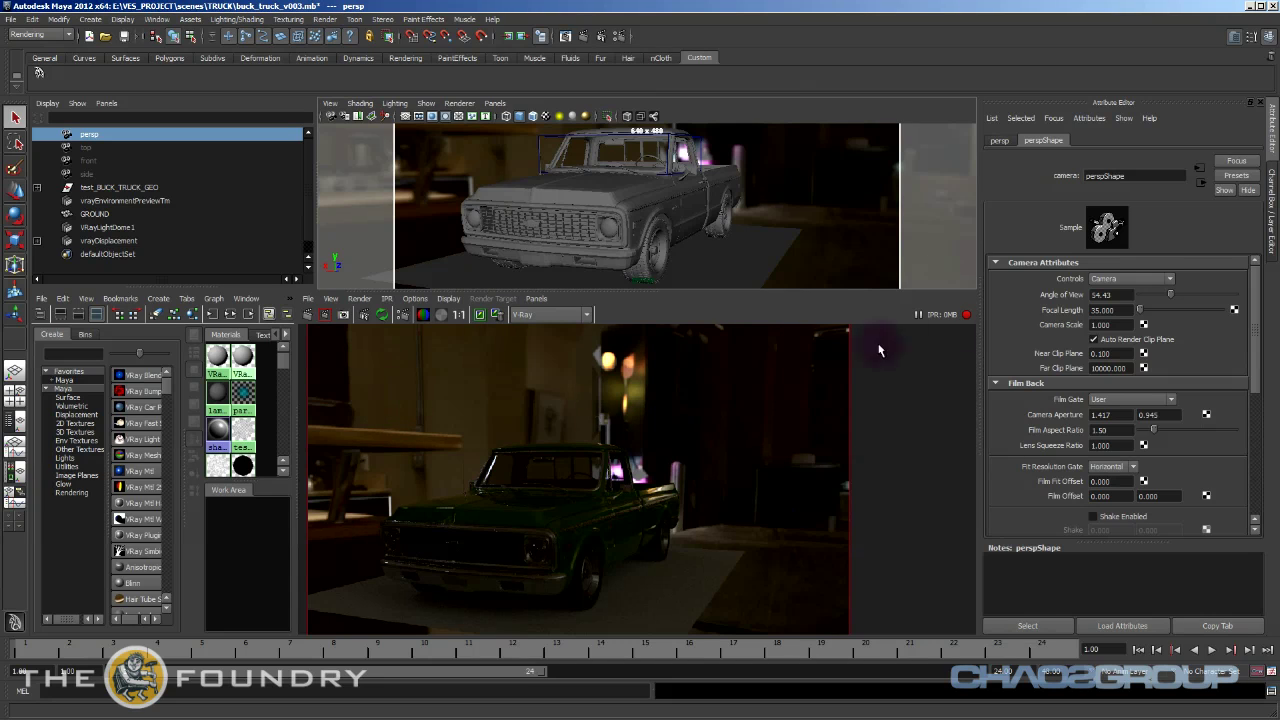
scroll(1023, 419, down, 6)
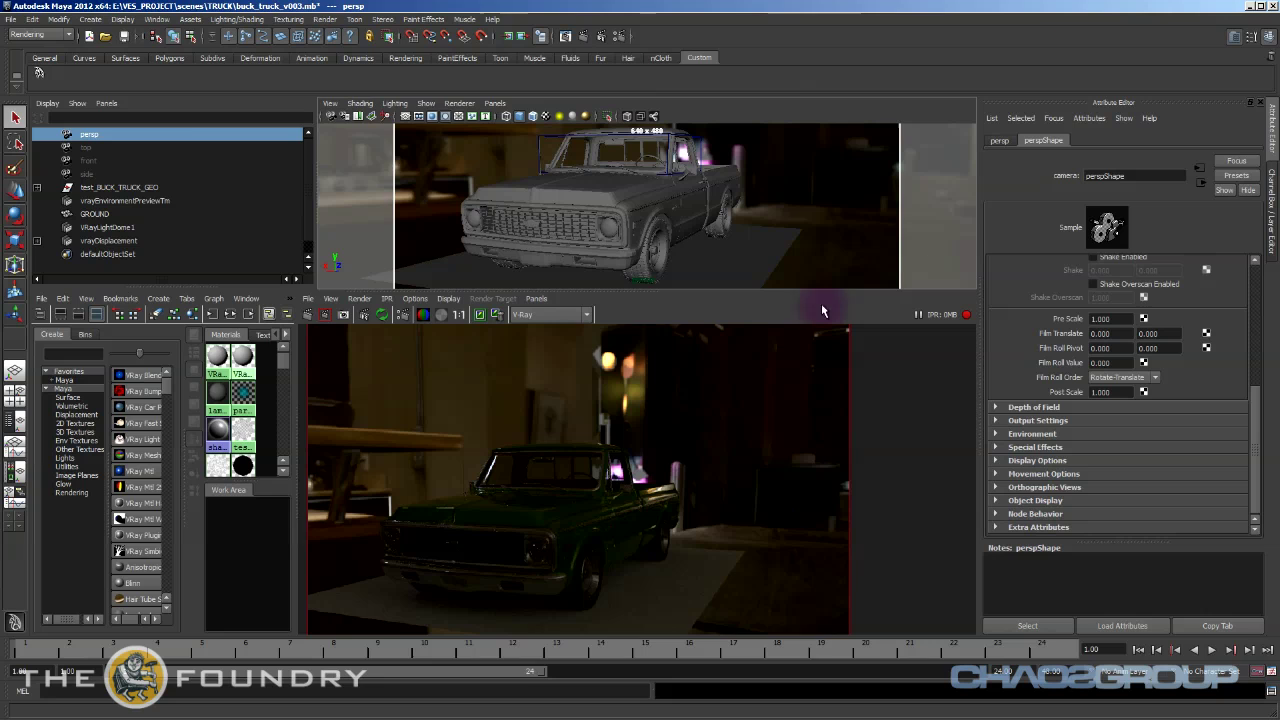
click(329, 103)
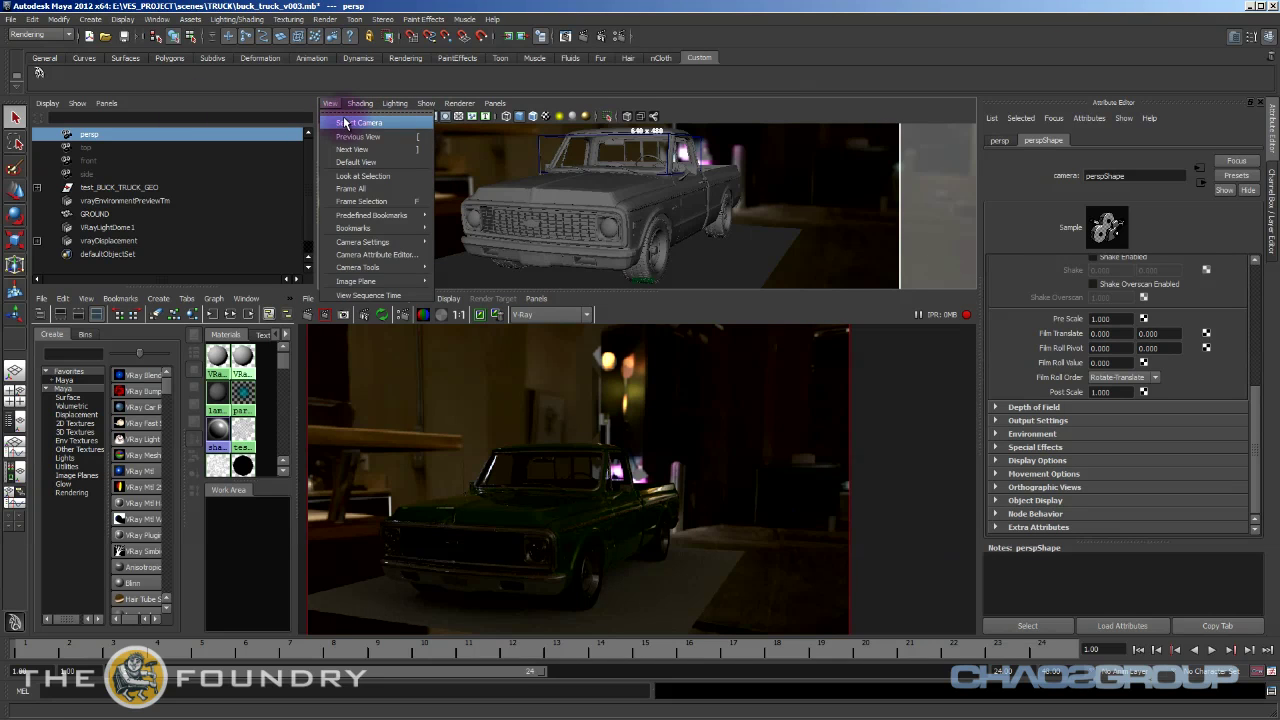
click(344, 121)
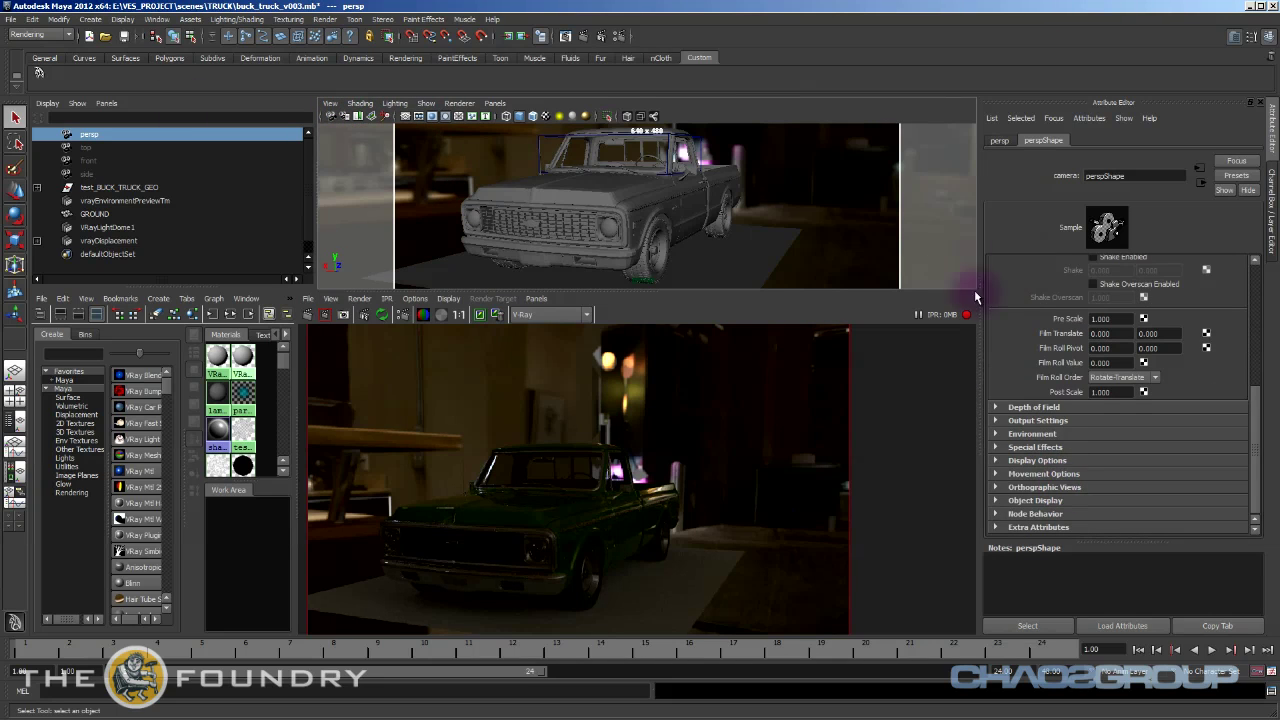
Expand the Extra Attributes of perspShape and add V-Ray camera attributes to it.
click(1030, 527)
click(1089, 118)
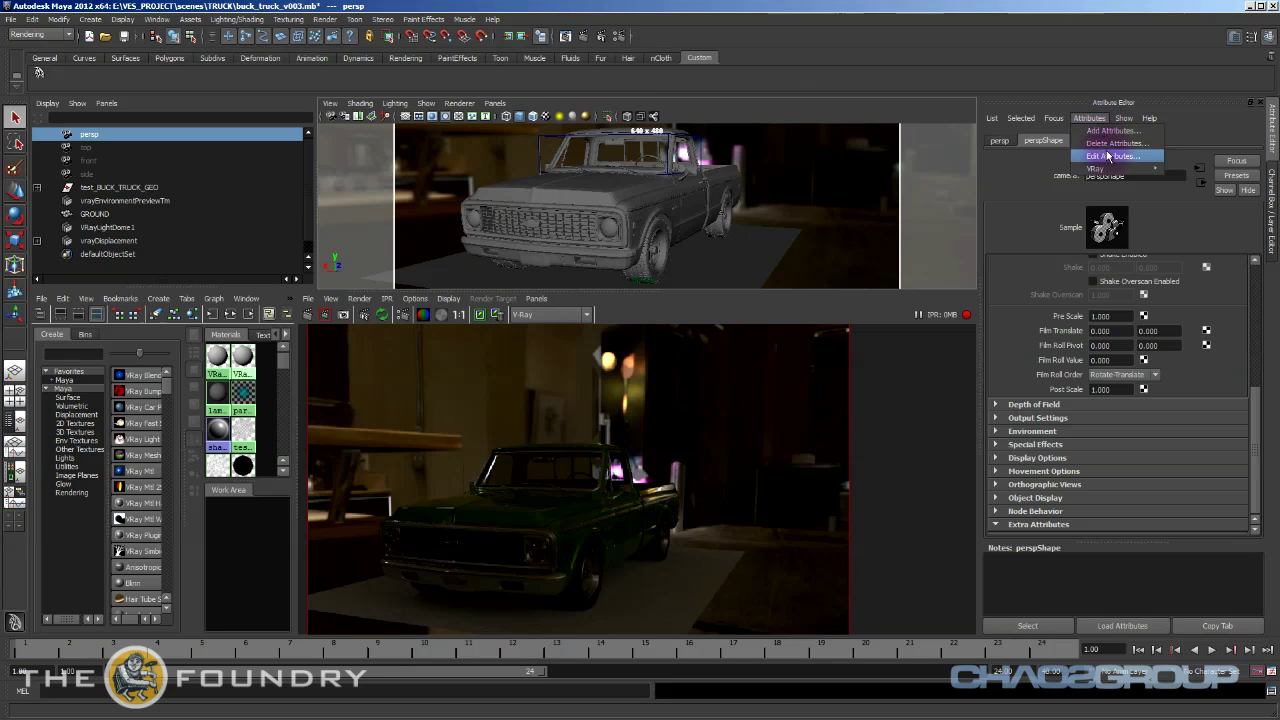
mouse_move(1115, 168)
click(1195, 173)
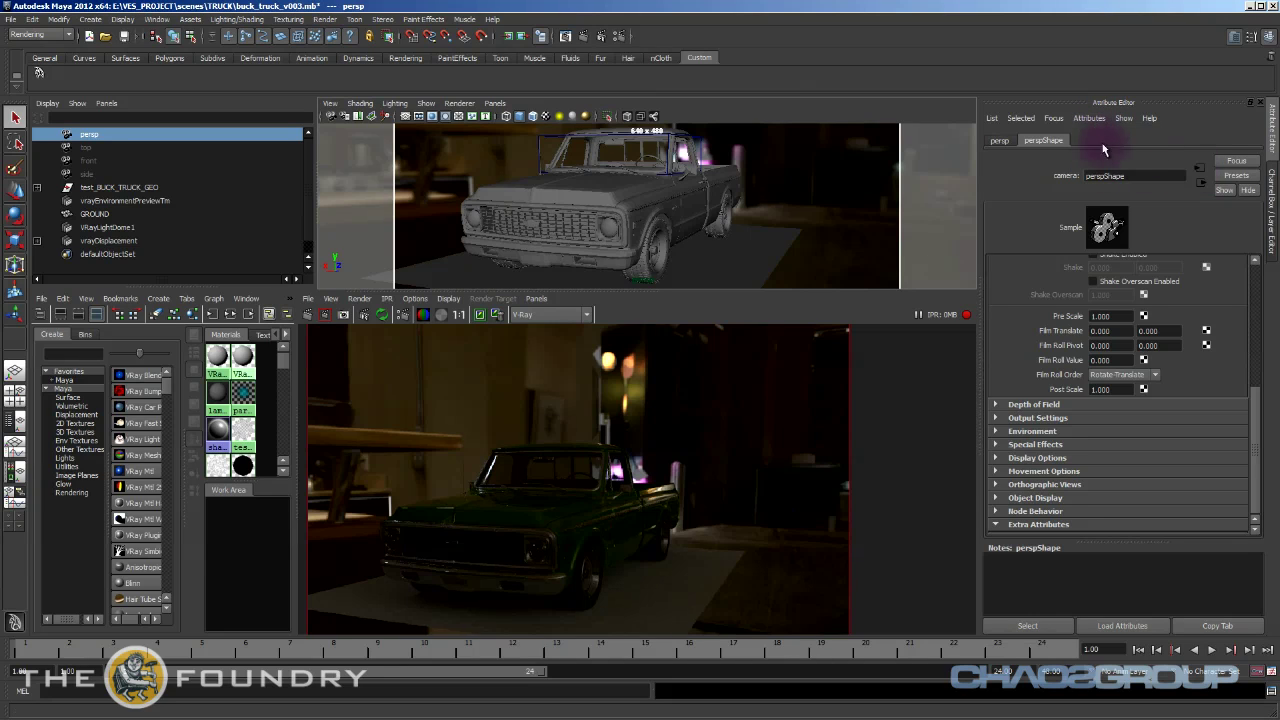
click(1086, 118)
click(1192, 170)
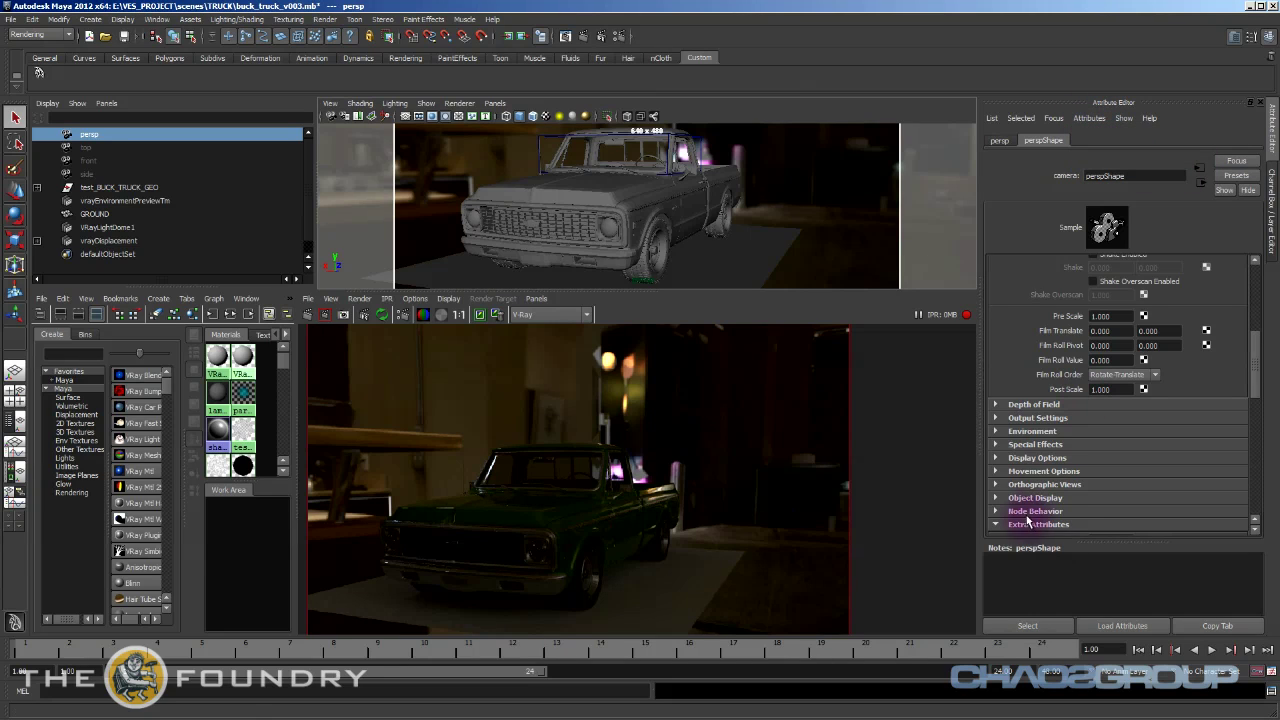
Treat perspShape as a V-Ray Physical camera of type Movie camera, with exposure color correction and the vignetting effect disabled.
scroll(1245, 507, down, 3)
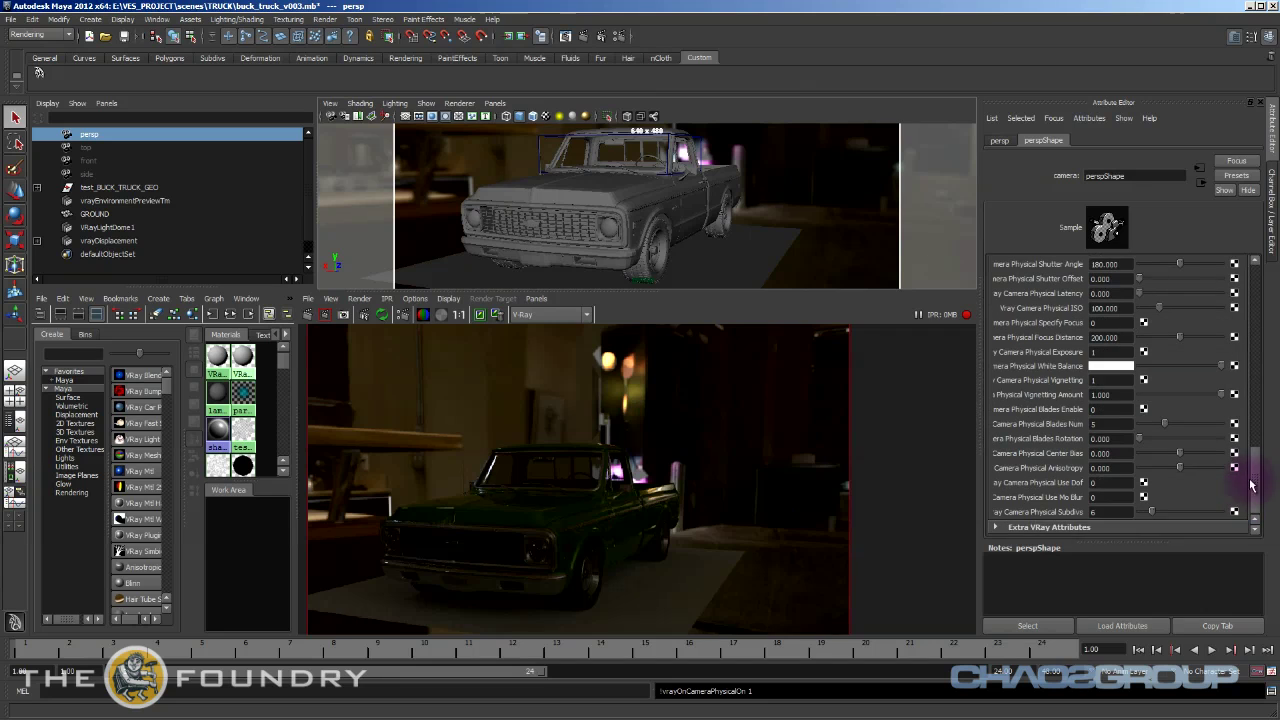
scroll(1036, 518, down, 2)
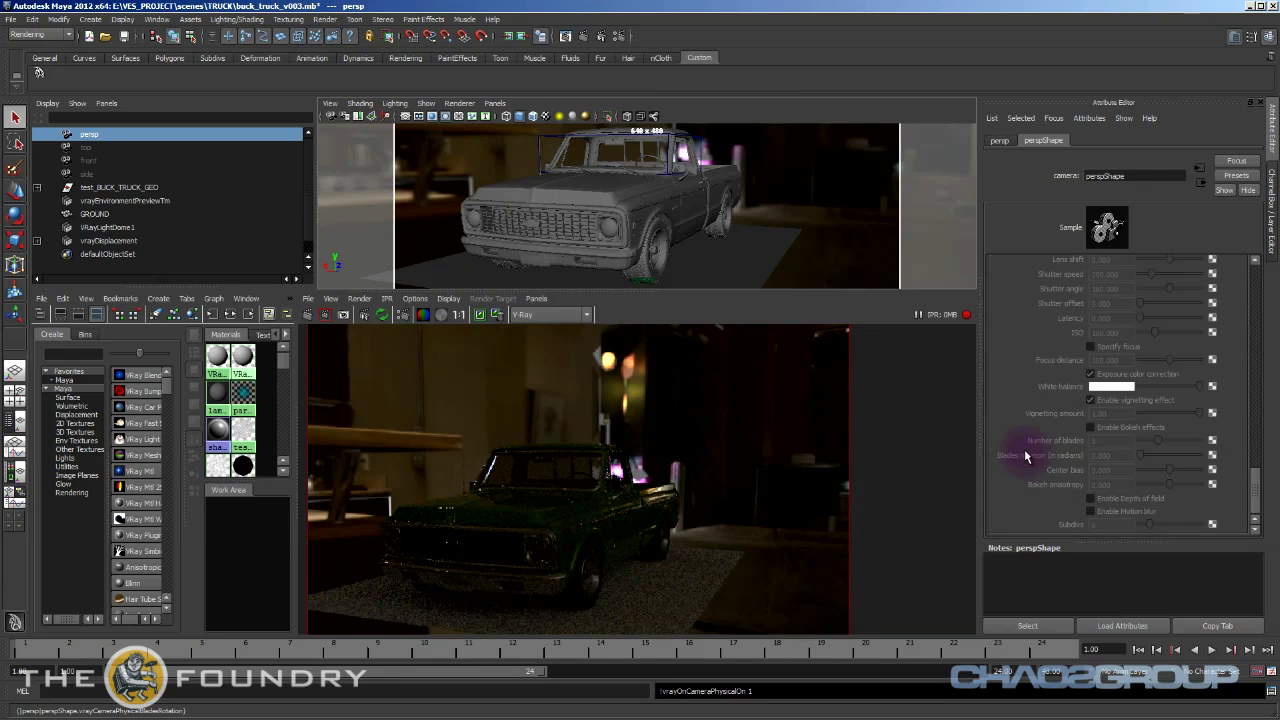
scroll(1051, 391, up, 1)
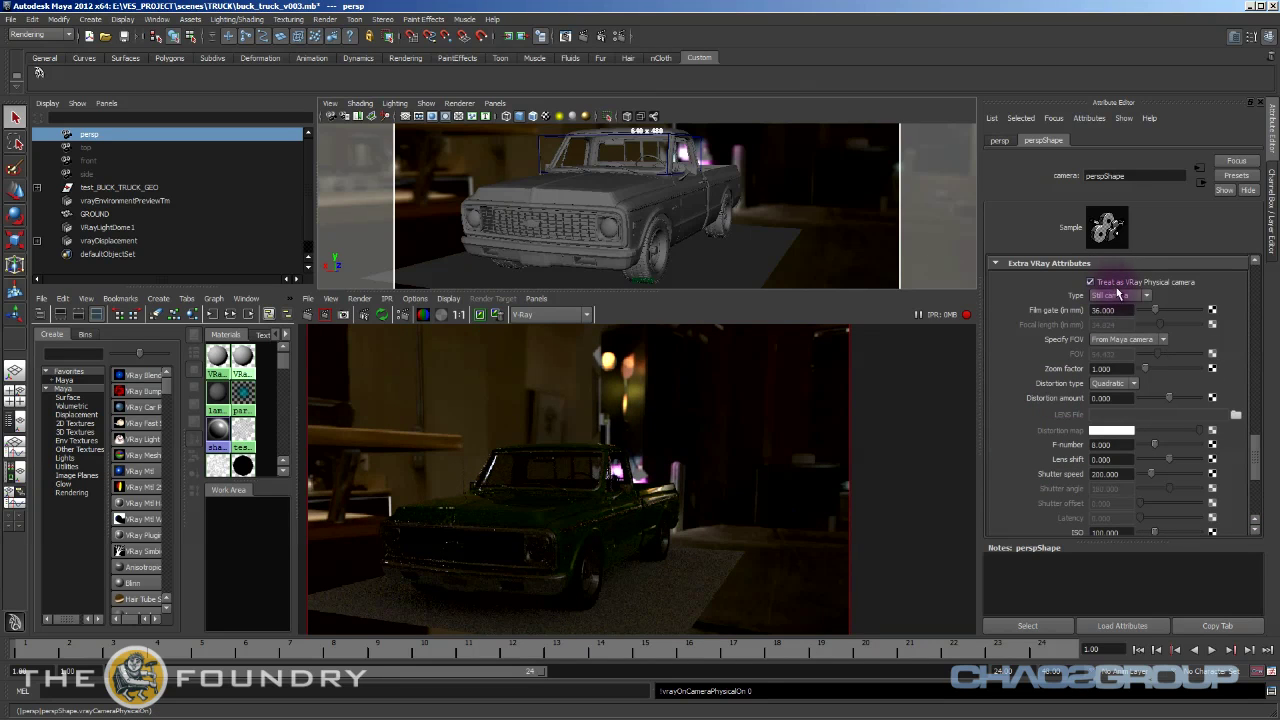
click(1136, 296)
click(1130, 313)
scroll(1090, 360, down, 2)
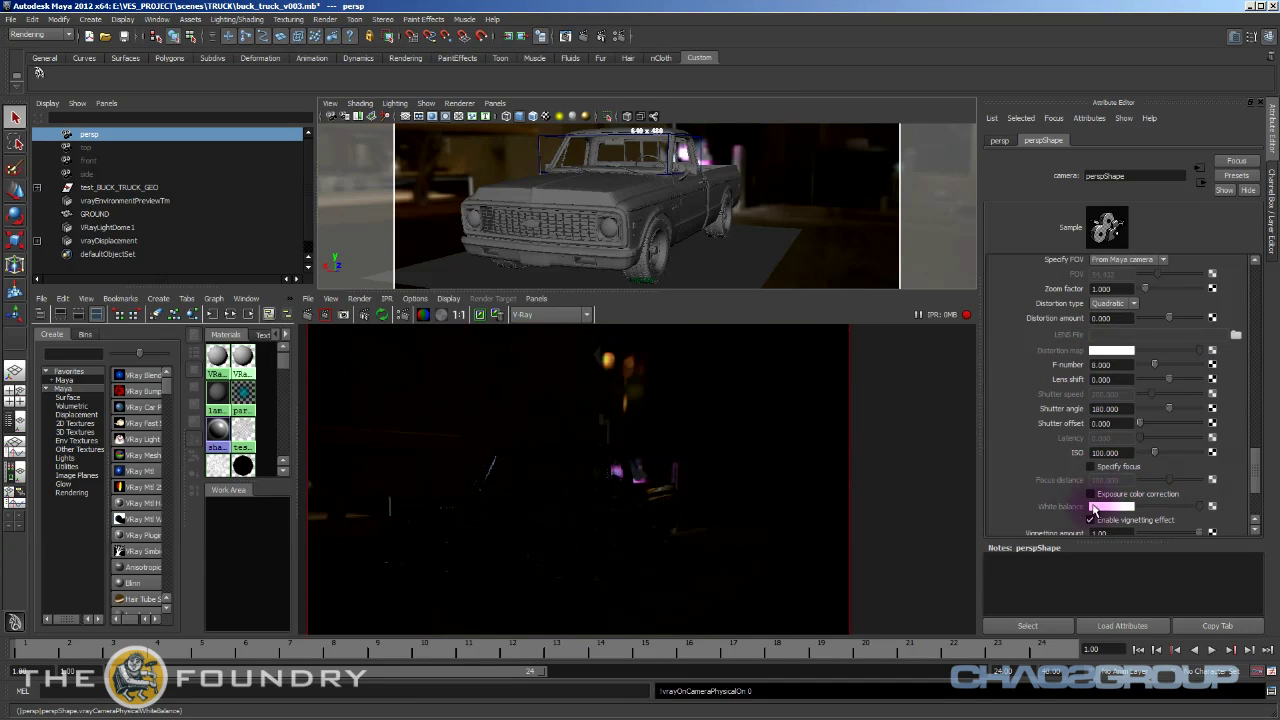
click(1091, 494)
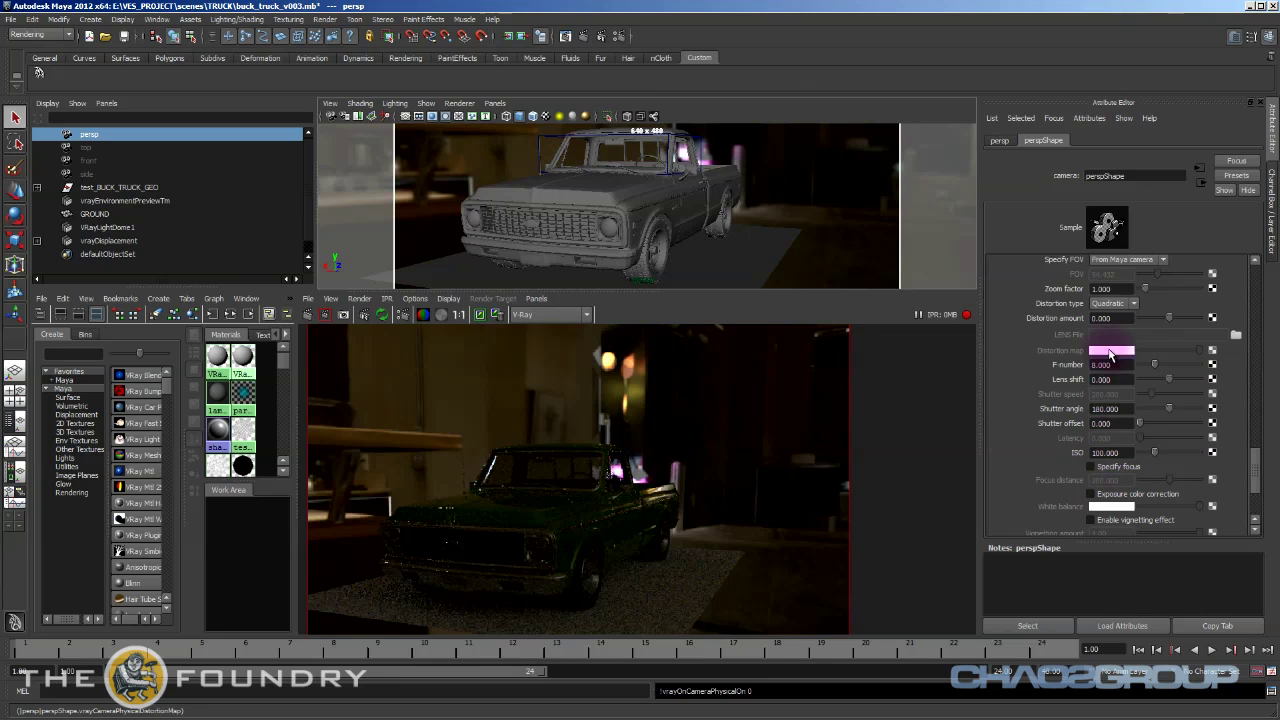
Set the perspective camera's focal length to 70.
scroll(1113, 336, up, 3)
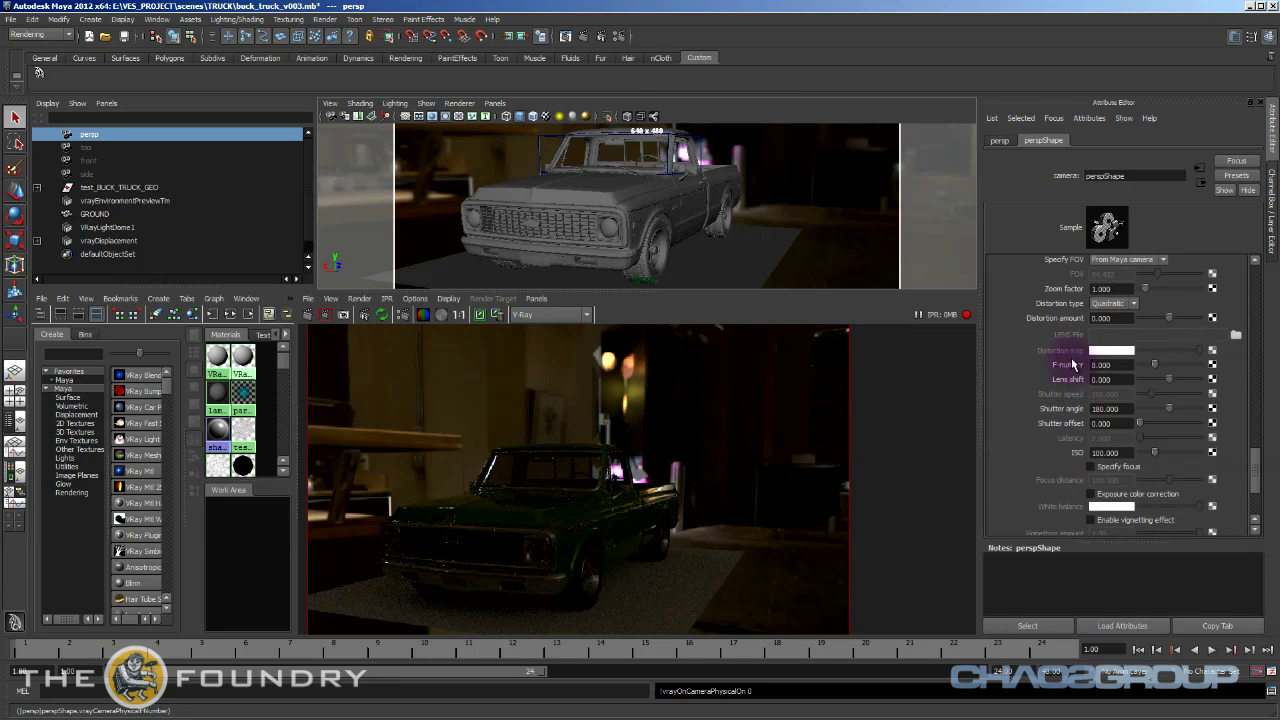
scroll(1113, 350, up, 10)
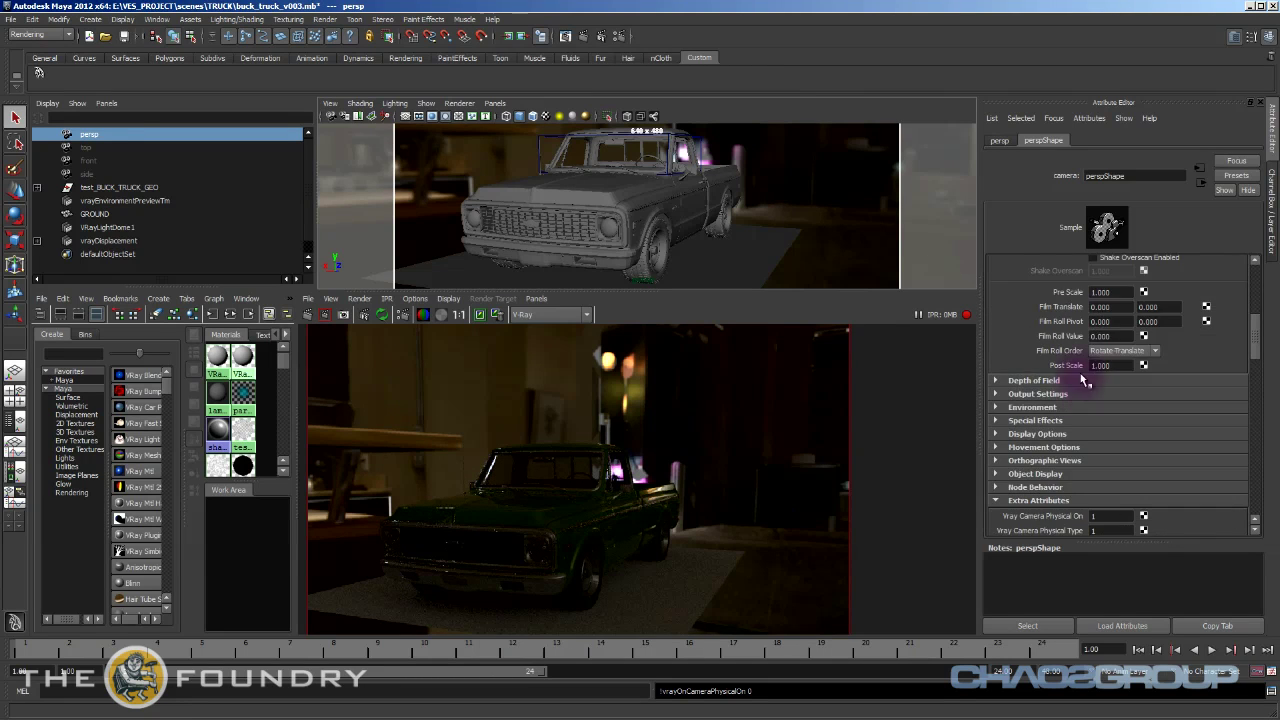
scroll(1090, 332, up, 3)
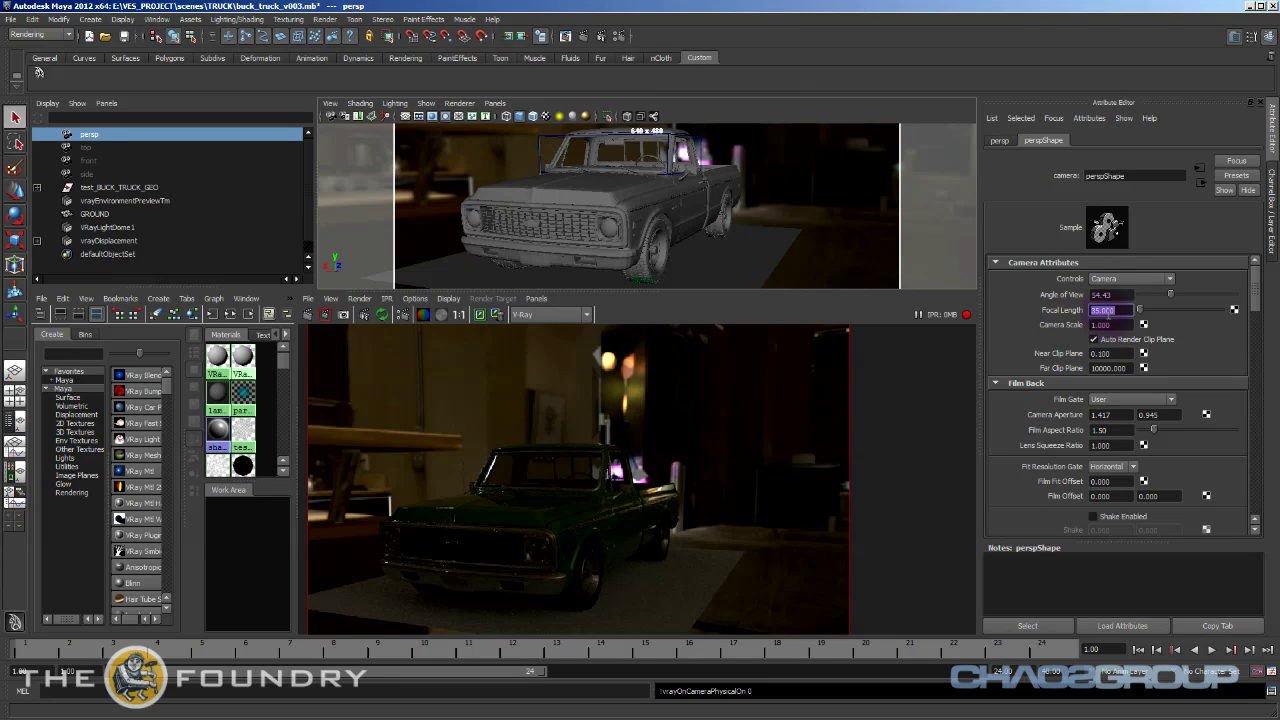
key(Return)
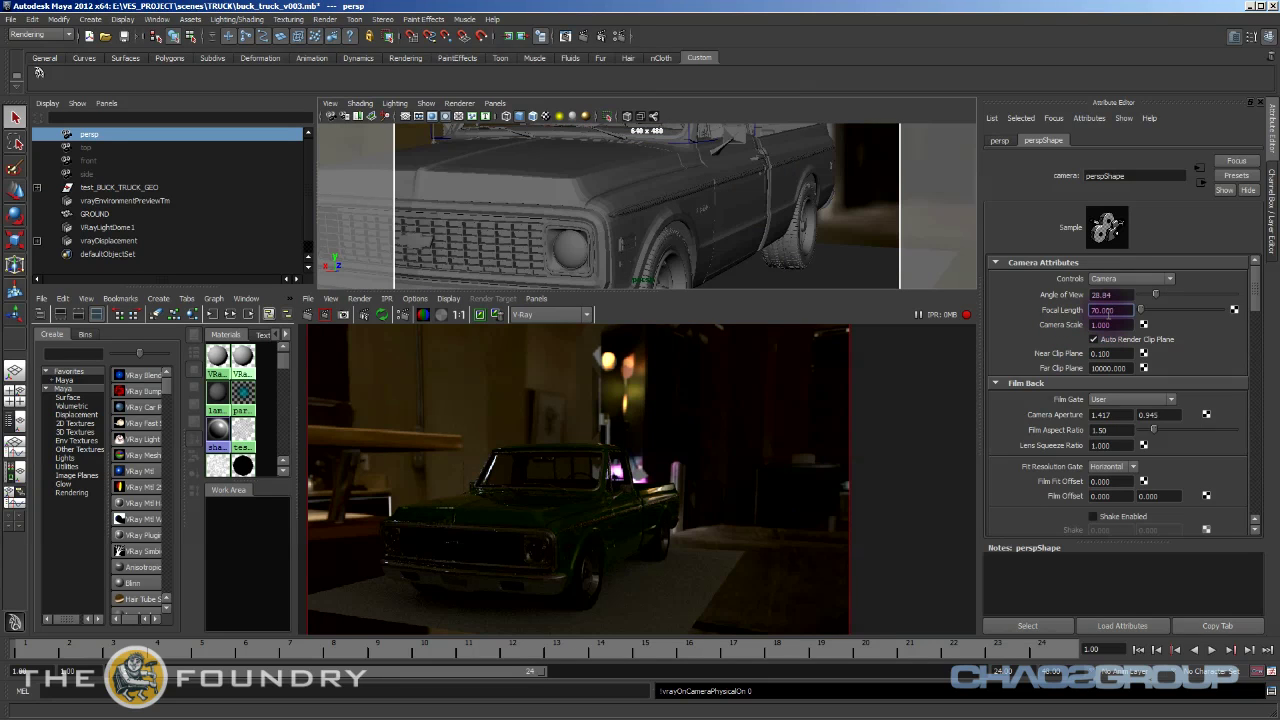
Enable Depth of field in the camera's Extra VRay Attributes and set its F-number to 1.4.
drag(1255, 305, 1271, 508)
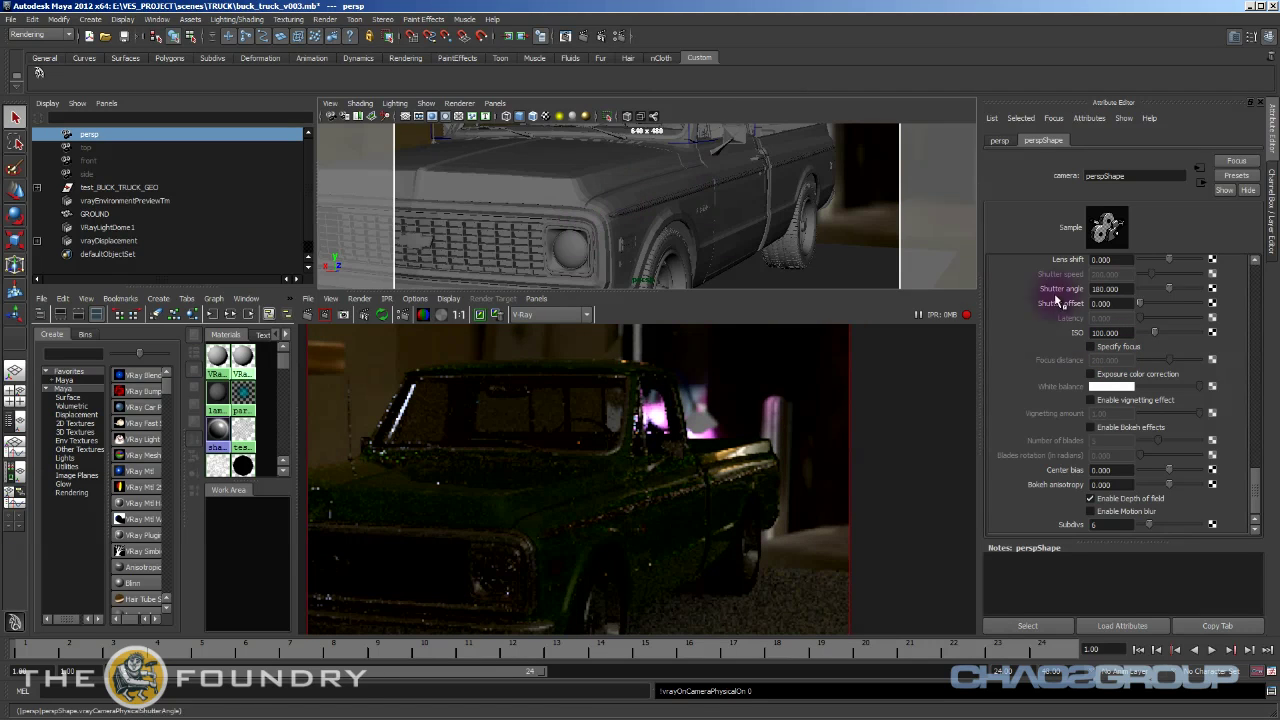
scroll(1040, 330, down, 8)
scroll(1103, 444, down, 3)
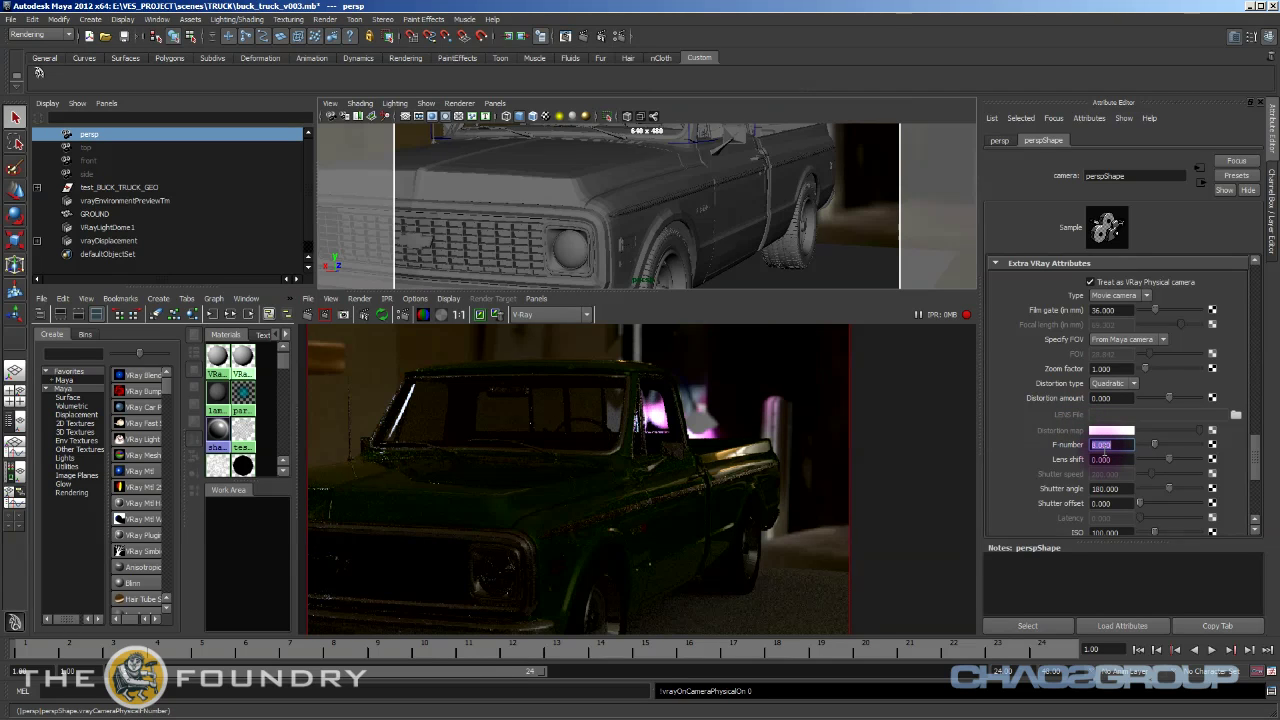
key(Return)
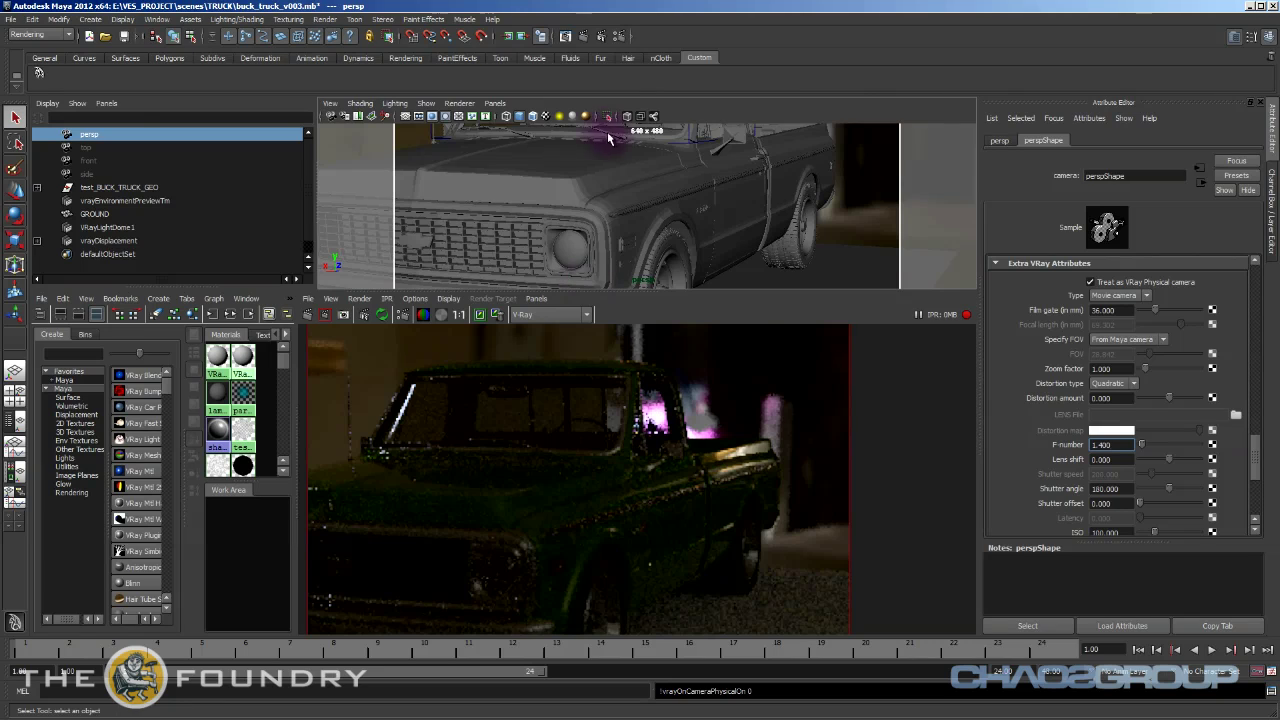
Orbit the camera around to the truck's other front corner and place a Distance Tool measurement between two points in the perspective view.
alt+drag(608, 138, 697, 196)
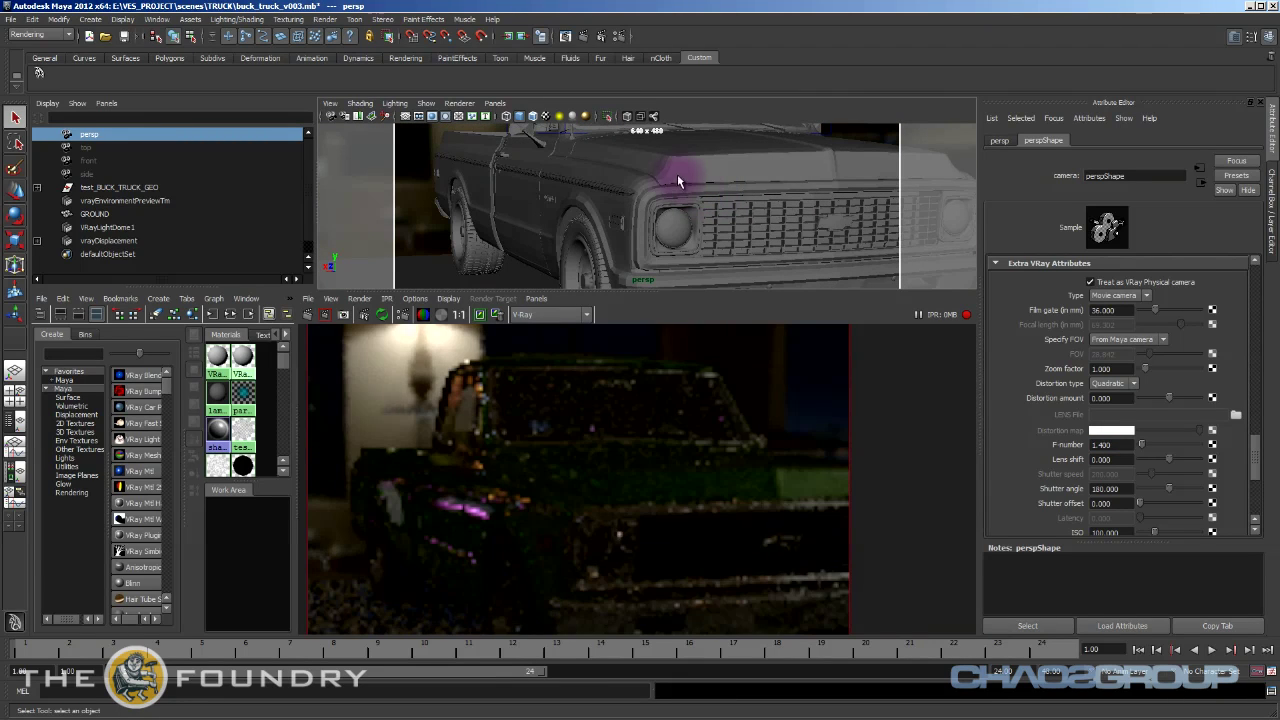
click(90, 19)
mouse_move(146, 181)
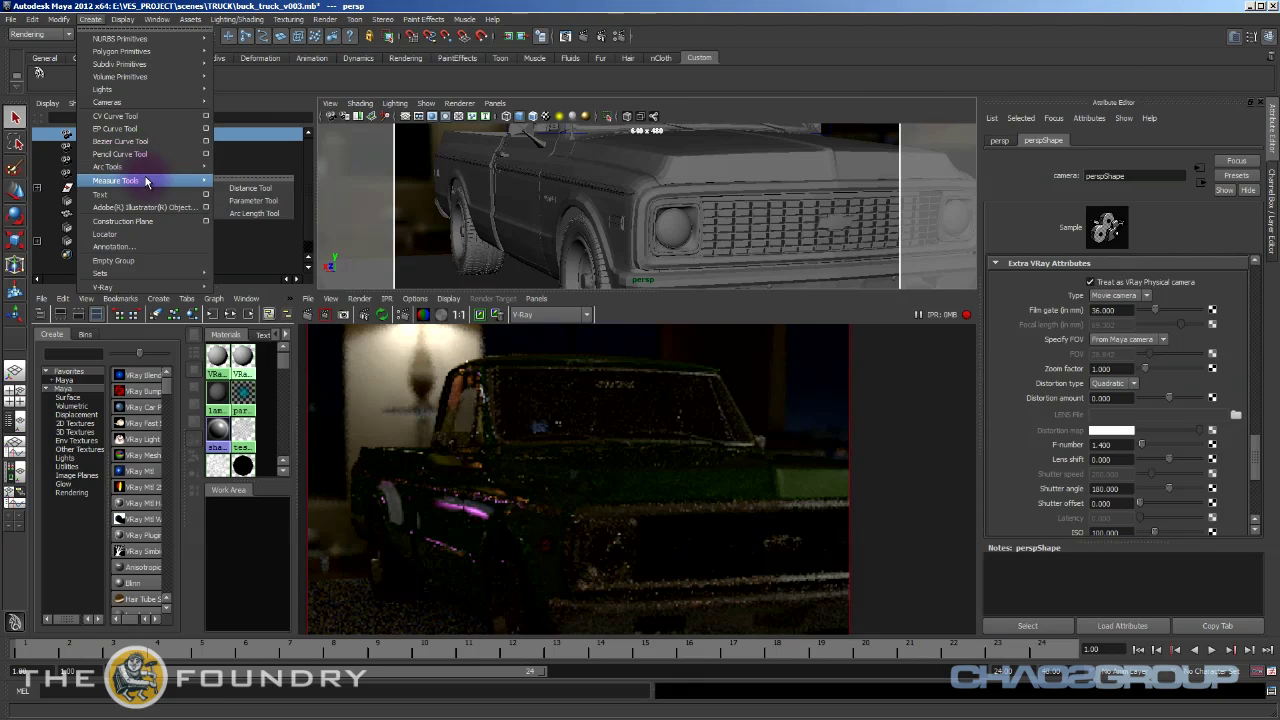
click(251, 189)
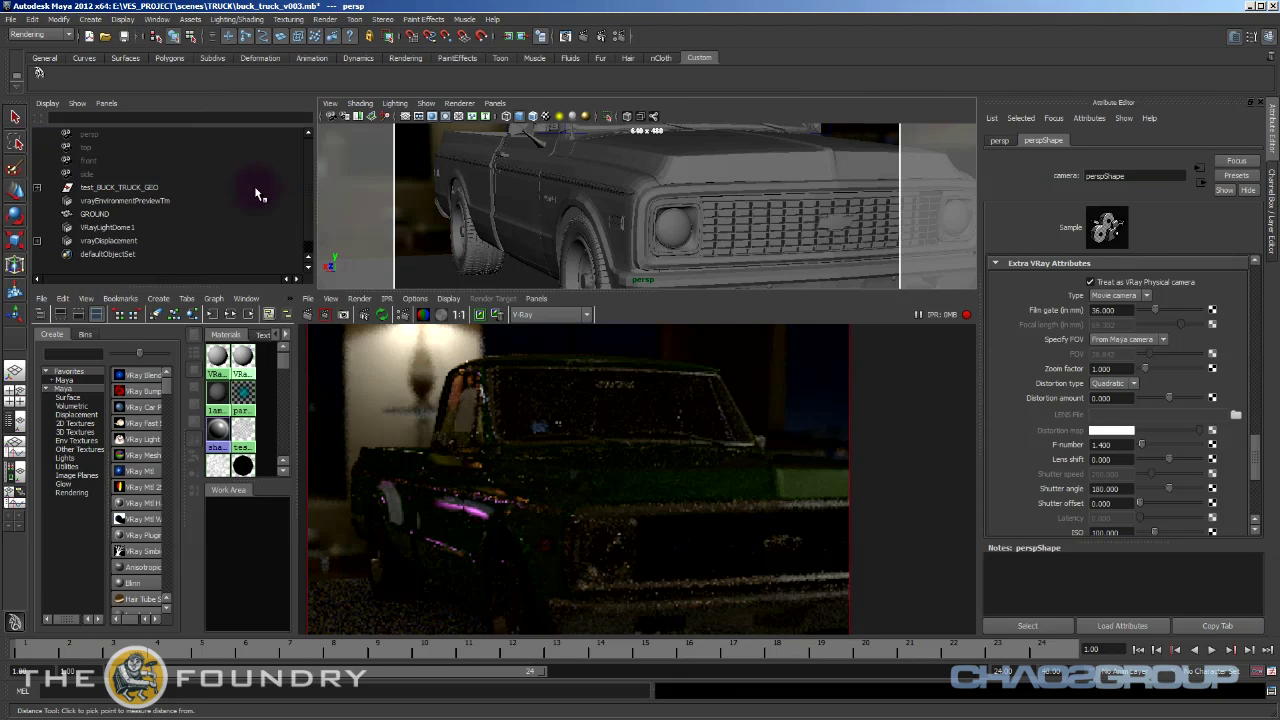
key(w)
click(622, 200)
key(y)
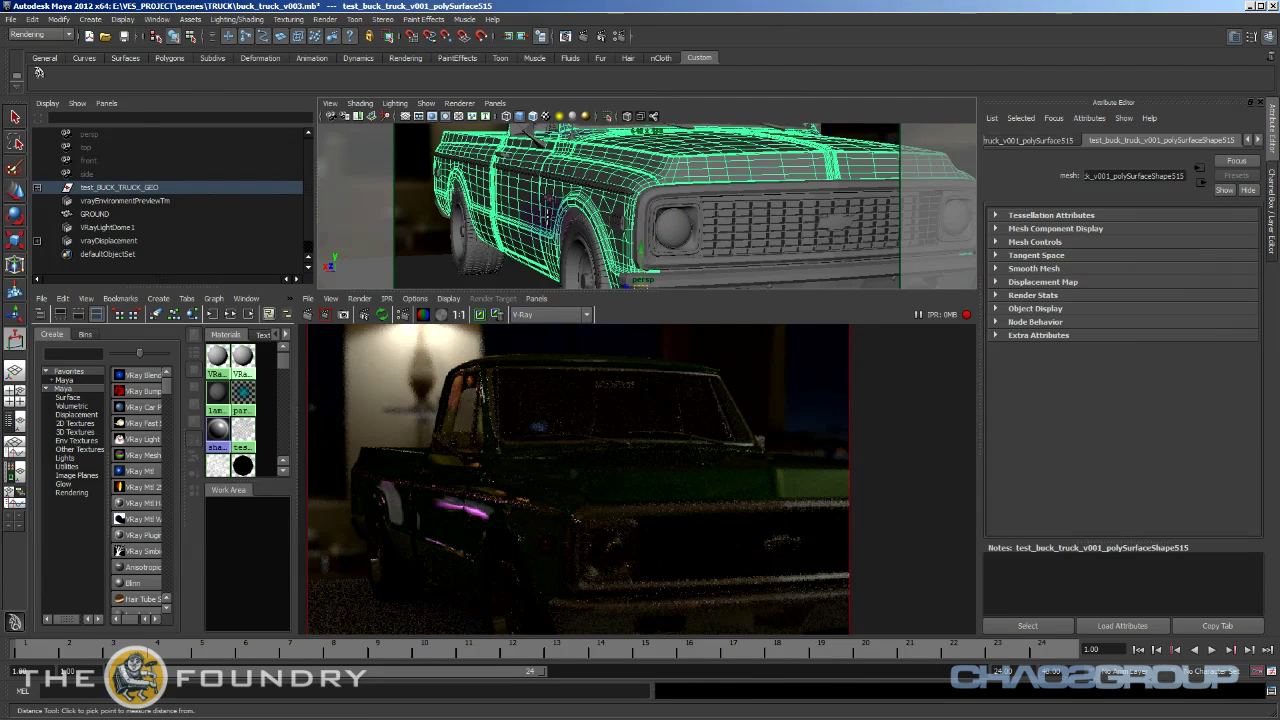
click(700, 168)
click(564, 276)
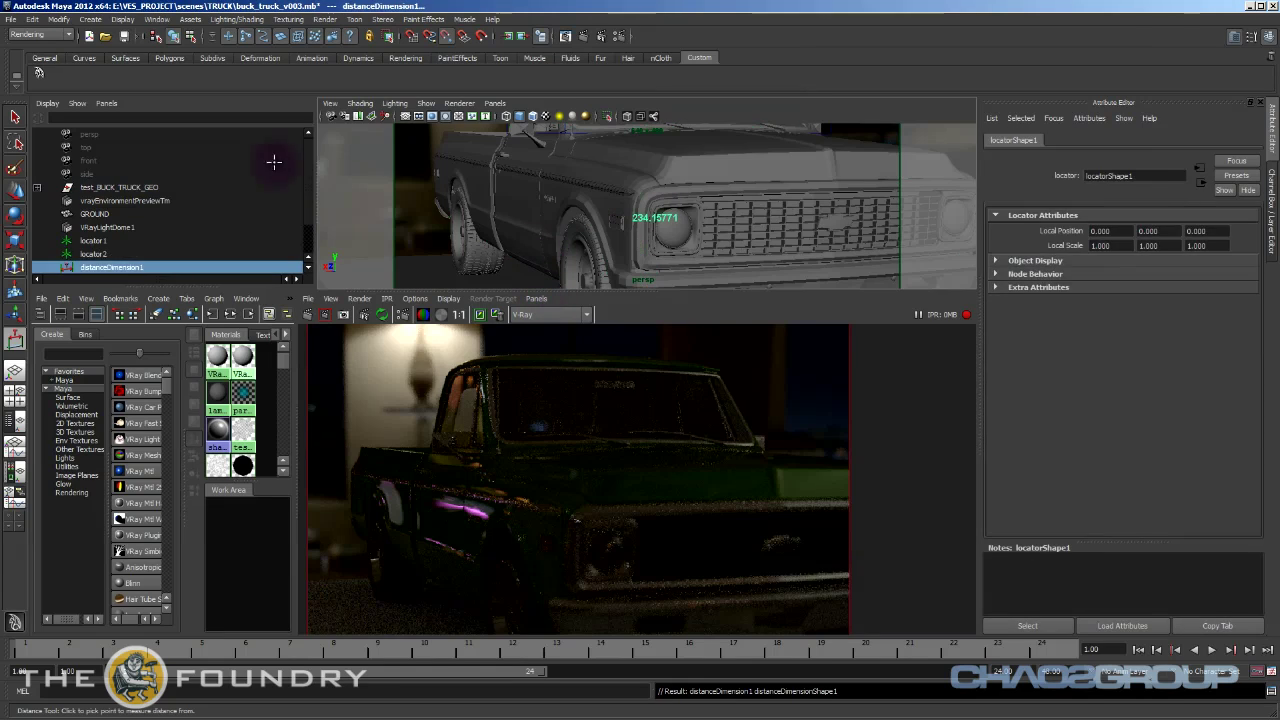
Parent locator1 under the persp camera and set its translation and rotation values to 0.
click(88, 242)
middle_drag(88, 245, 78, 132)
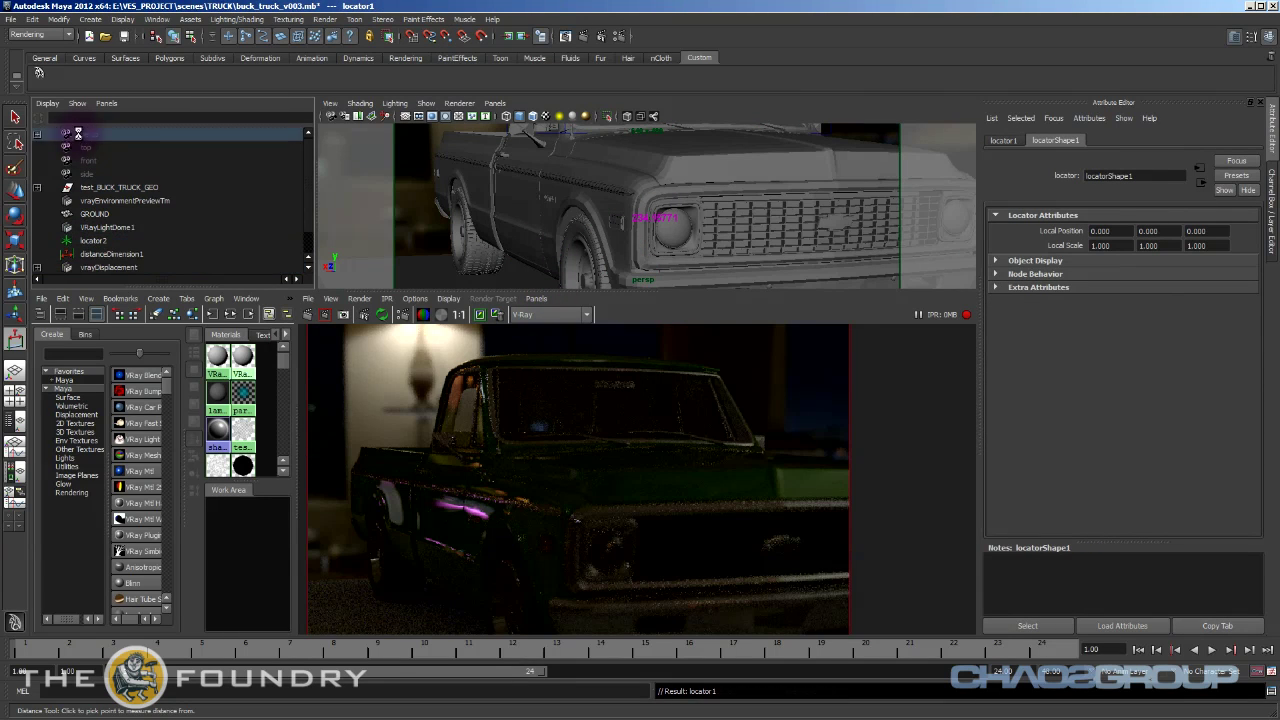
click(37, 134)
key(ctrl+a)
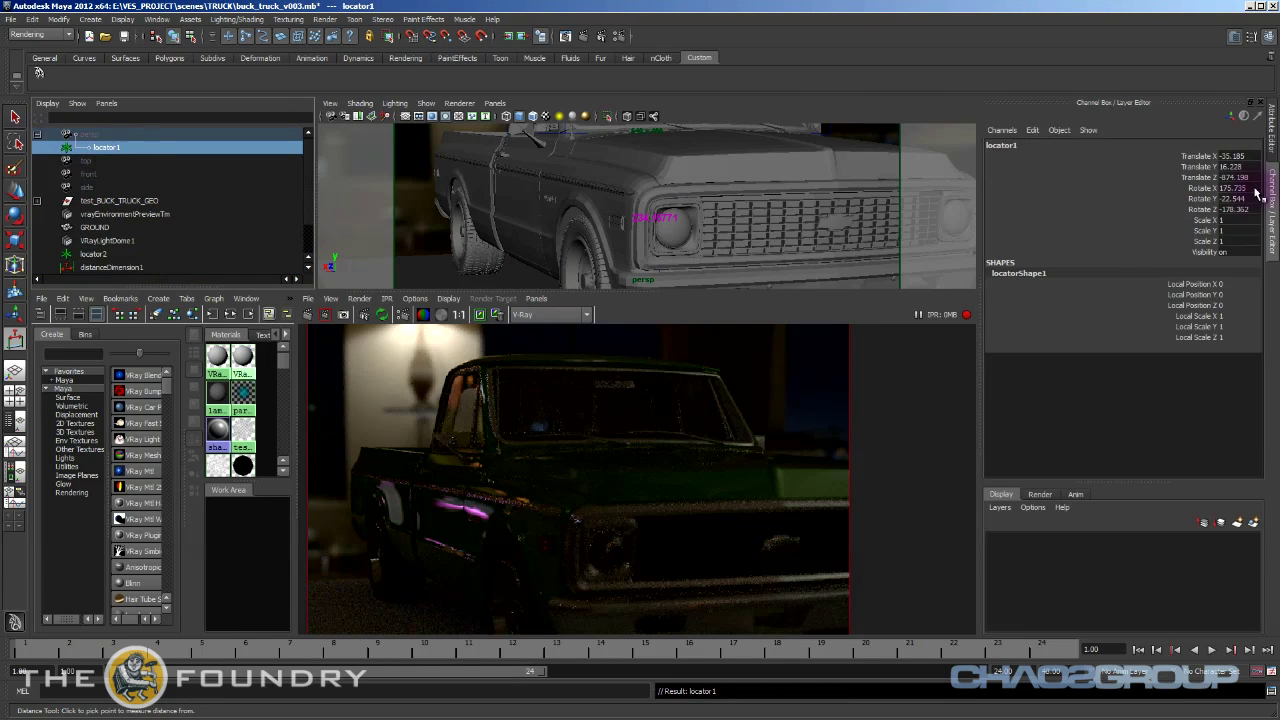
drag(1248, 210, 1247, 165)
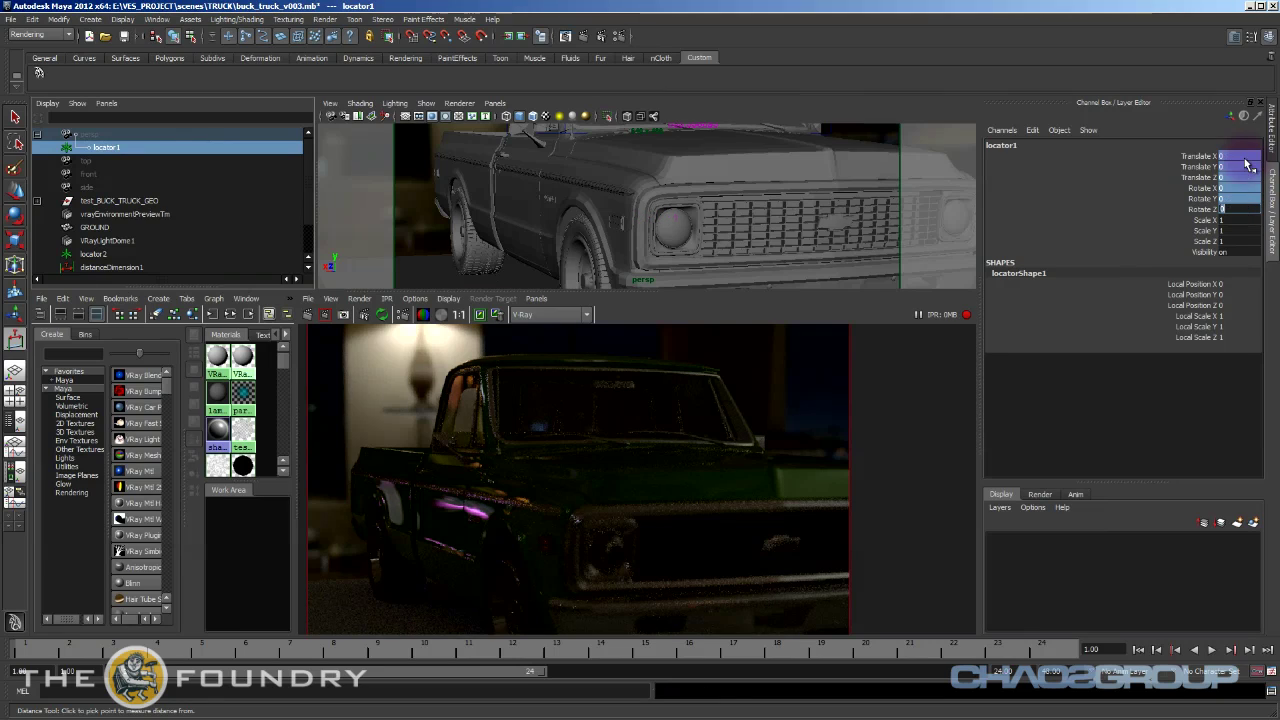
Move locator2 to the truck's front corner beside the headlight.
click(93, 254)
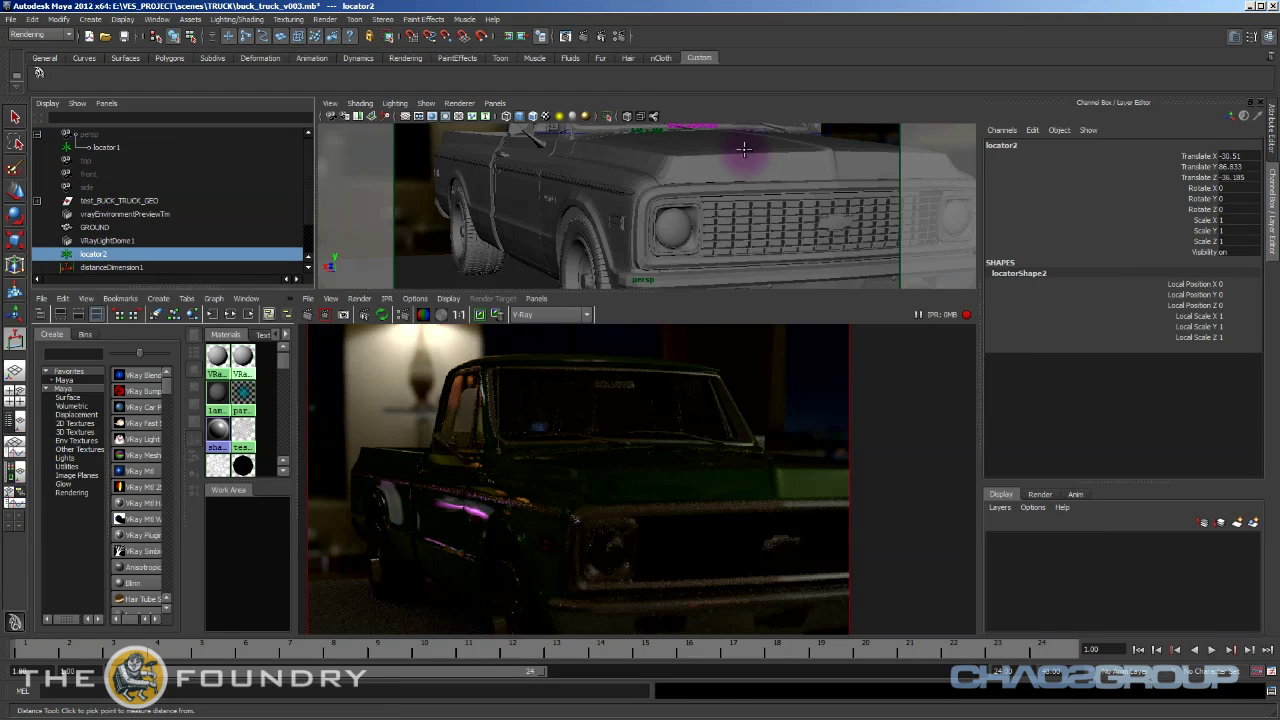
key(w)
mouse_move(636, 198)
middle_down()
mouse_move(669, 198)
mouse_move(640, 221)
middle_up()
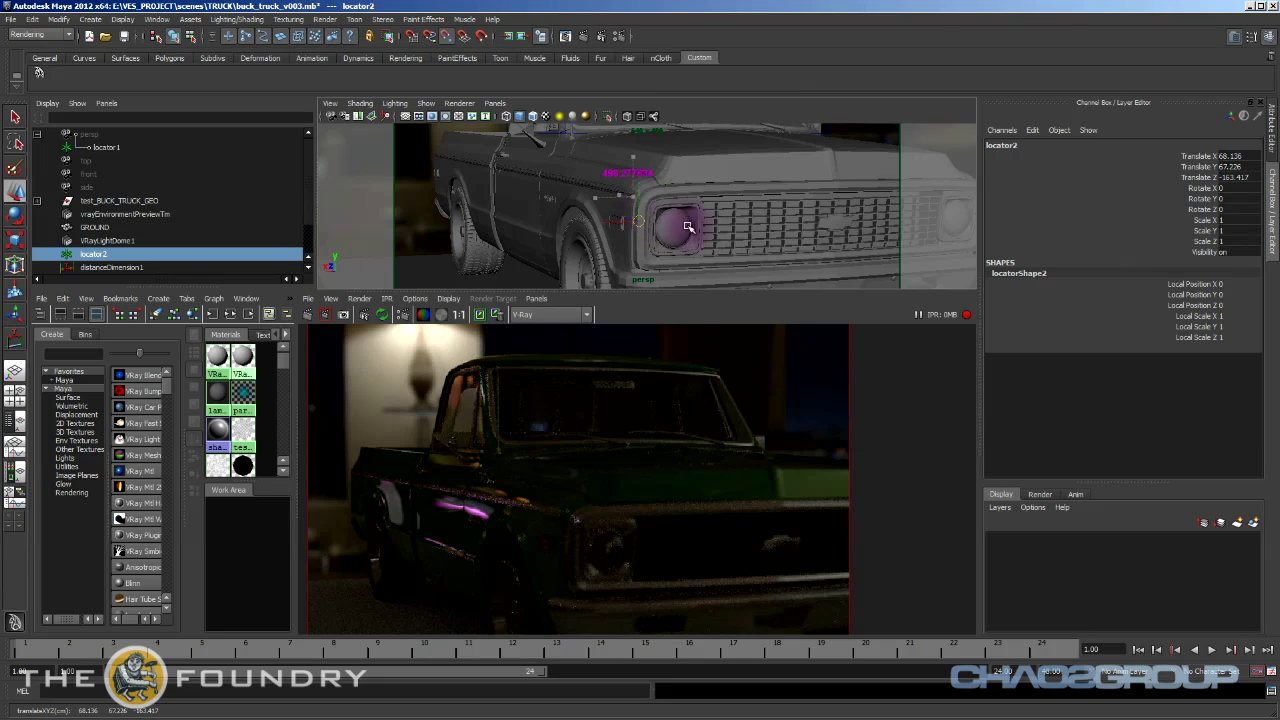
Graph the connections of distanceDimension1 in the Hypershade work area and open the perspective camera's shape attributes.
click(112, 268)
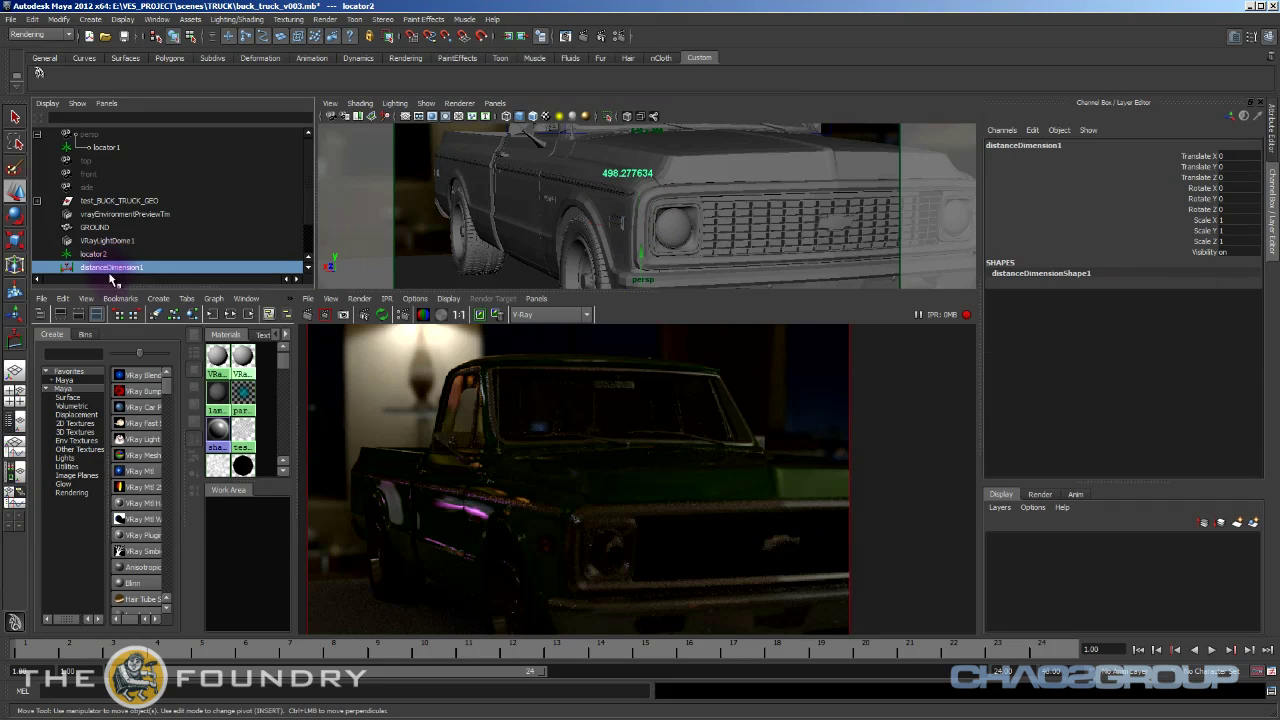
click(233, 314)
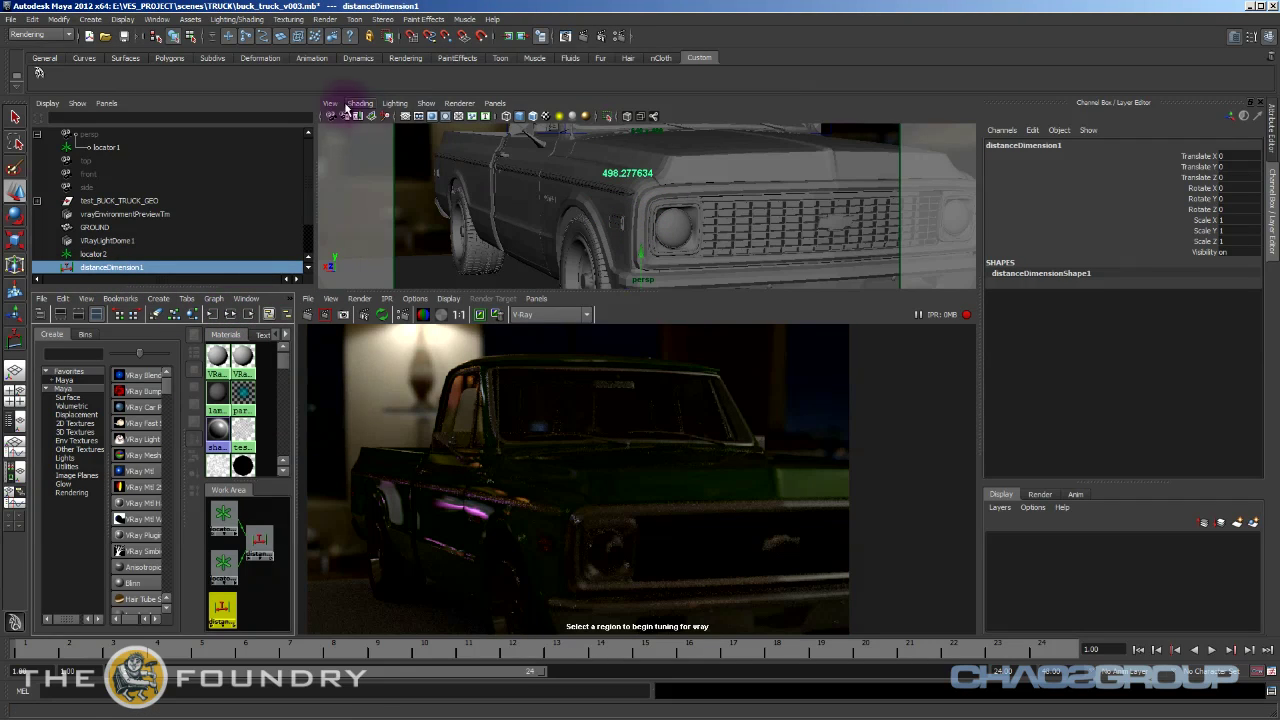
click(329, 103)
click(350, 122)
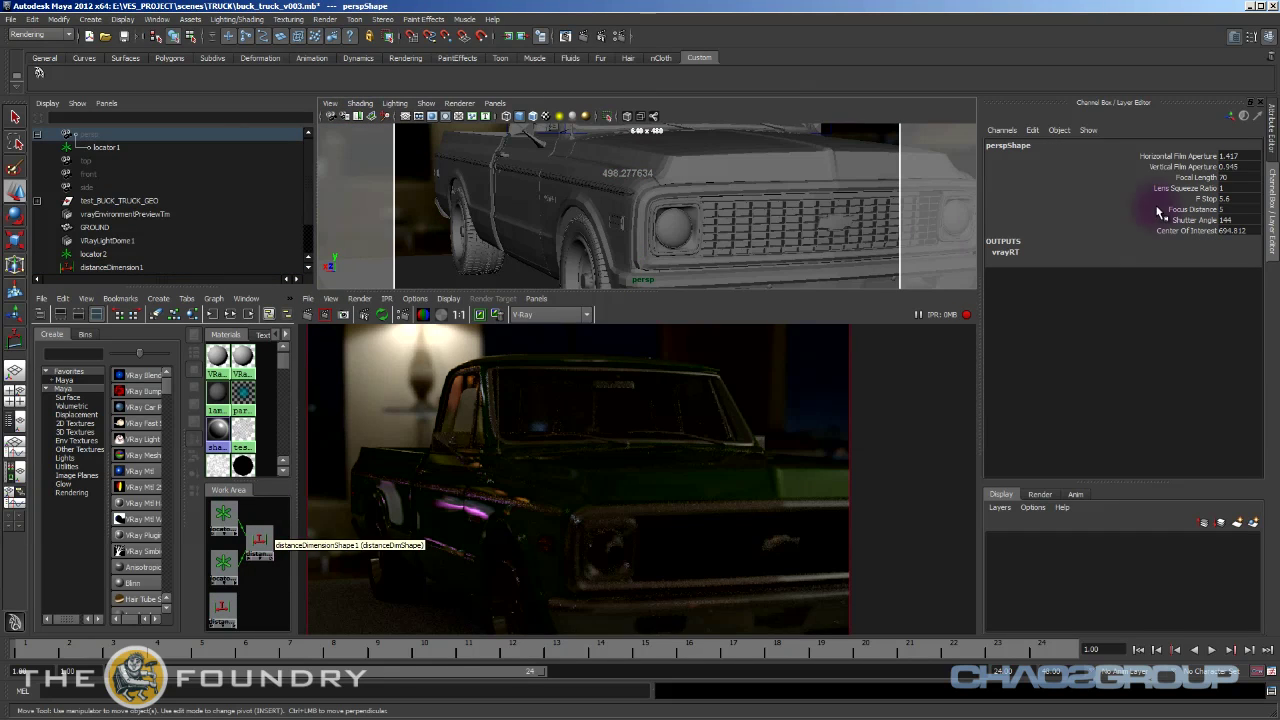
key(ctrl+a)
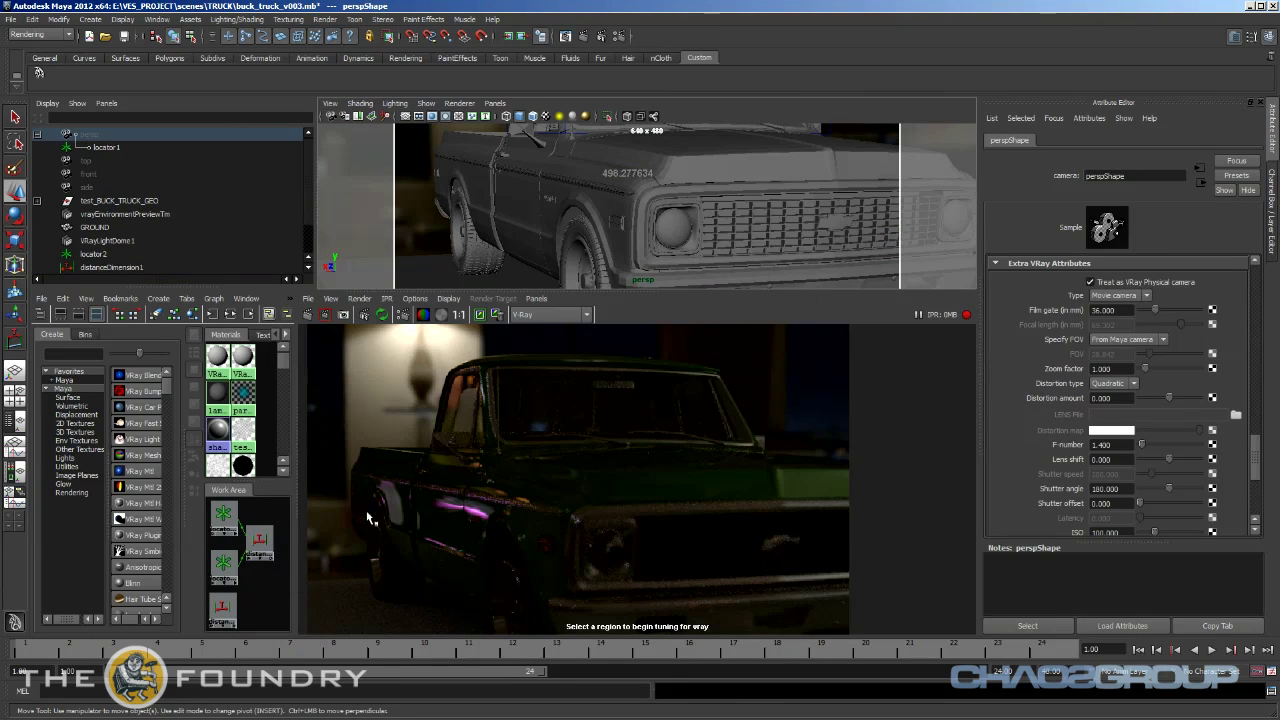
Enable Specify focus on the camera and connect the distance of distanceDimensionShape1 to its Focus distance.
scroll(1150, 425, down, 2)
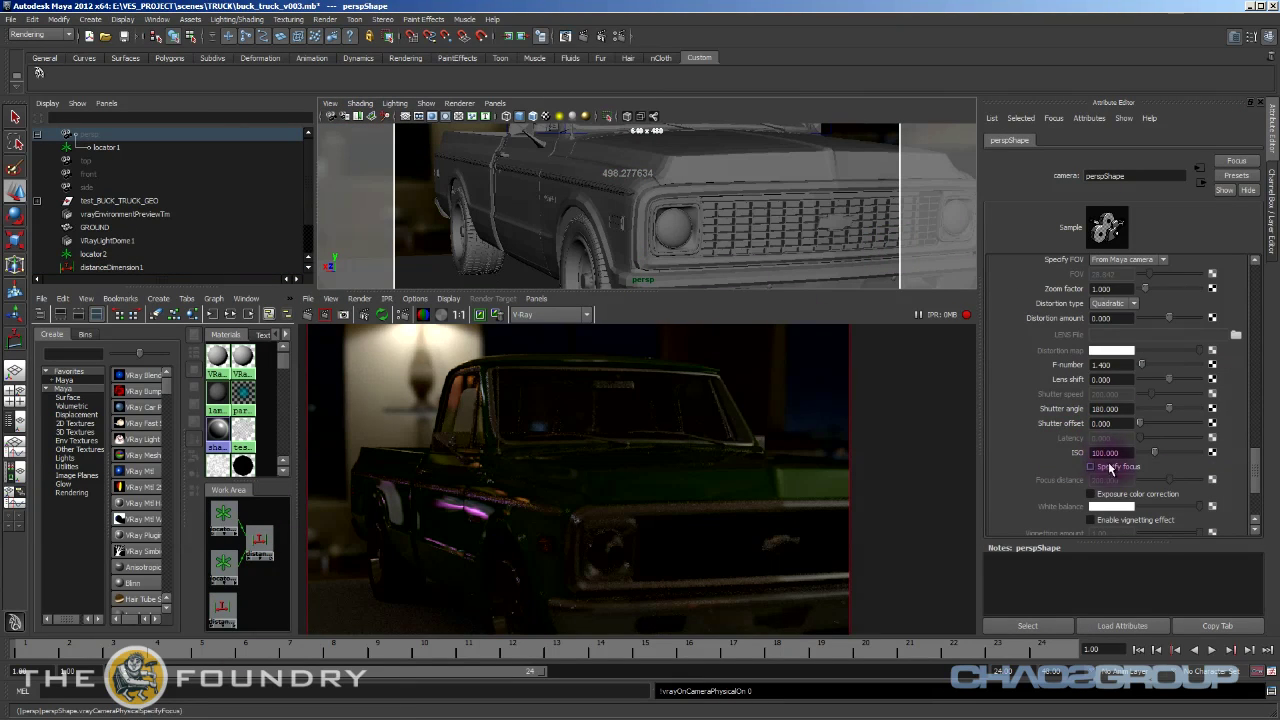
click(259, 545)
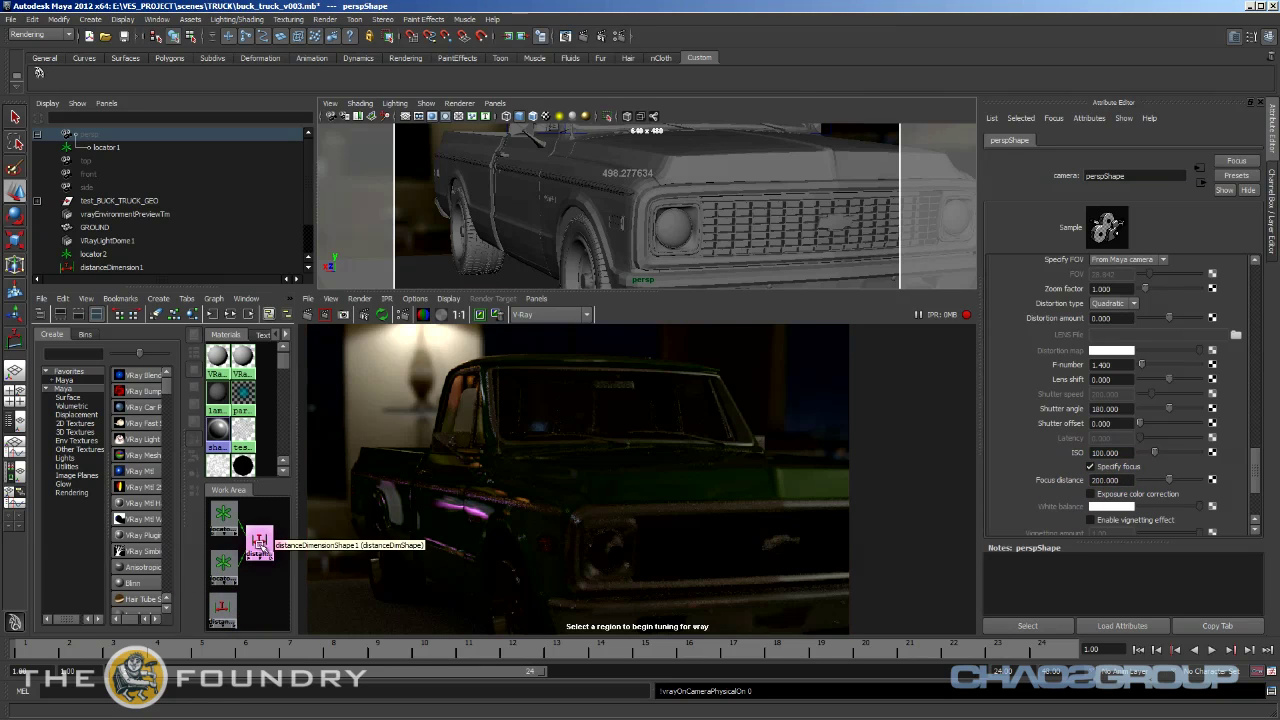
middle_drag(257, 535, 1068, 482)
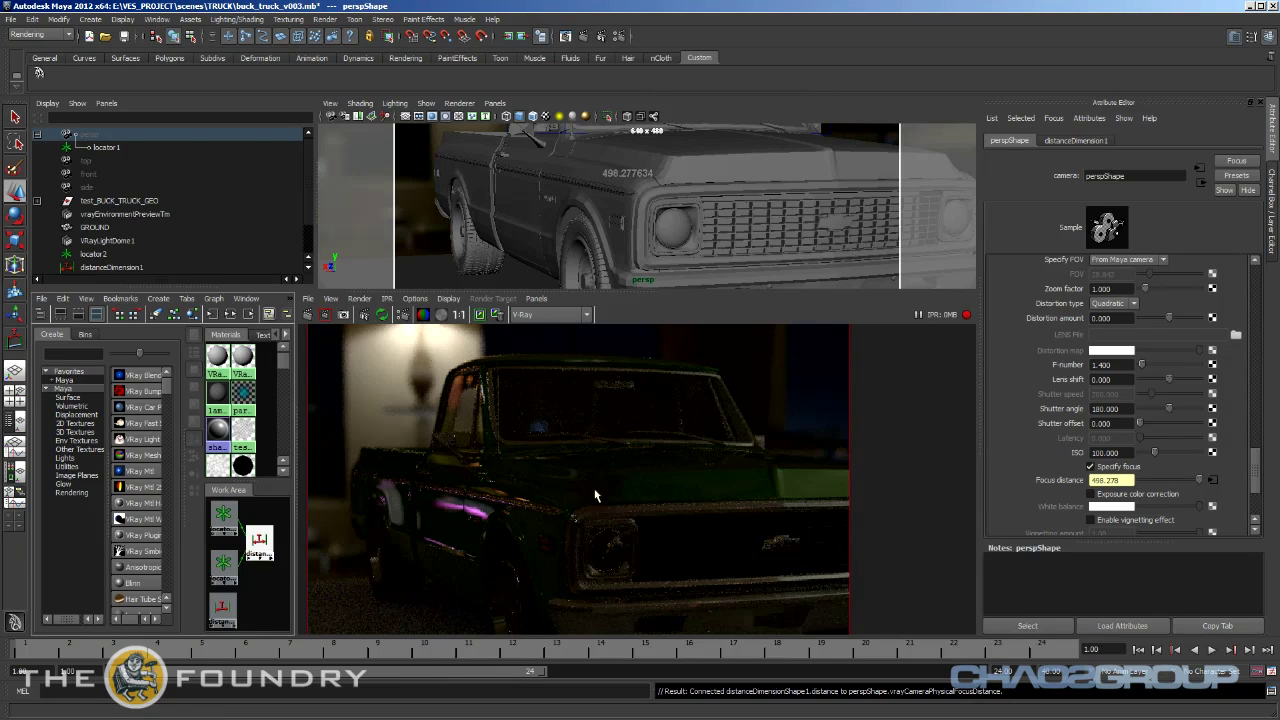
Examine the depth of field on the truck in the live render, from the current view and while orbiting and pulling back the perspective camera.
alt+middle_drag(578, 542, 569, 446)
alt+right_drag(569, 446, 669, 562)
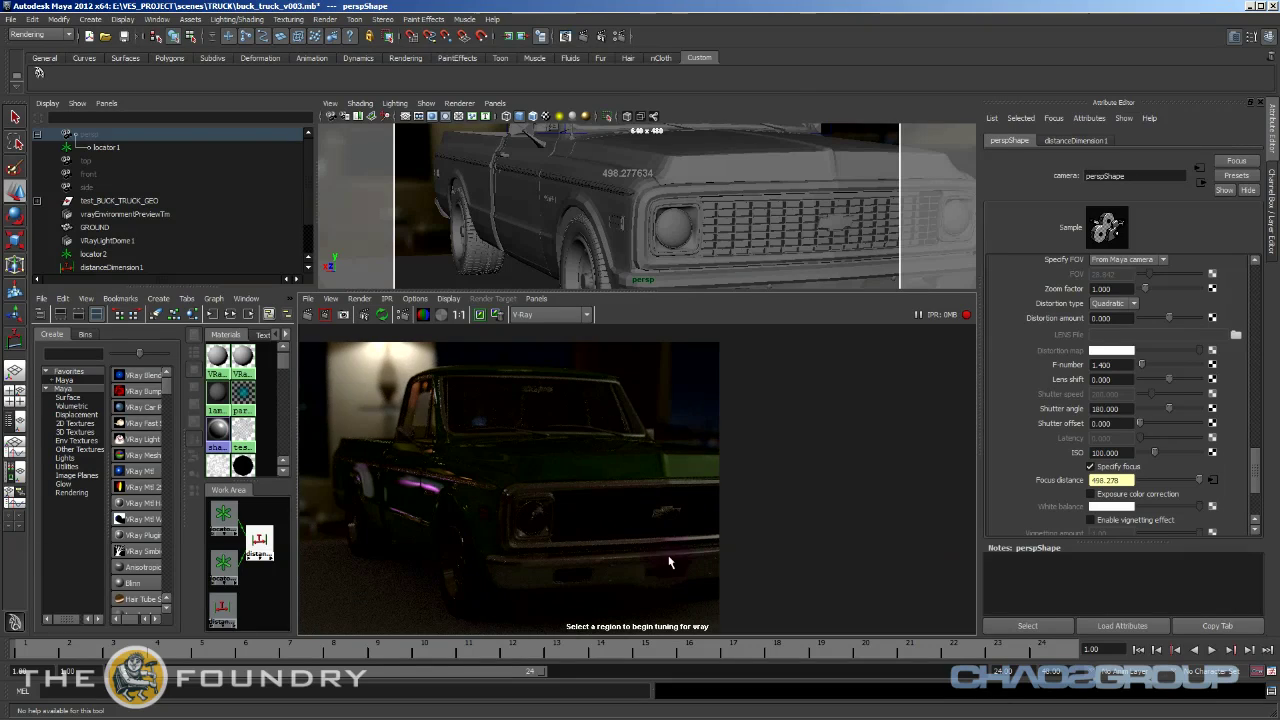
click(460, 432)
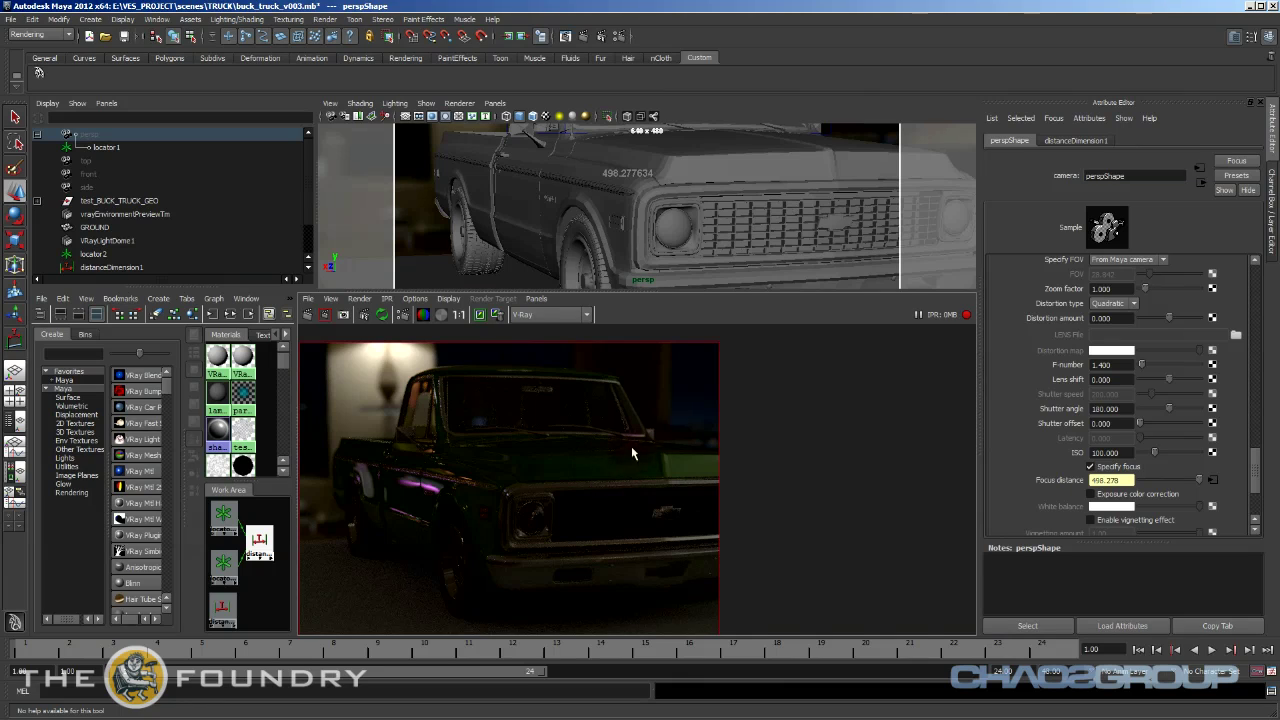
alt+drag(849, 206, 773, 181)
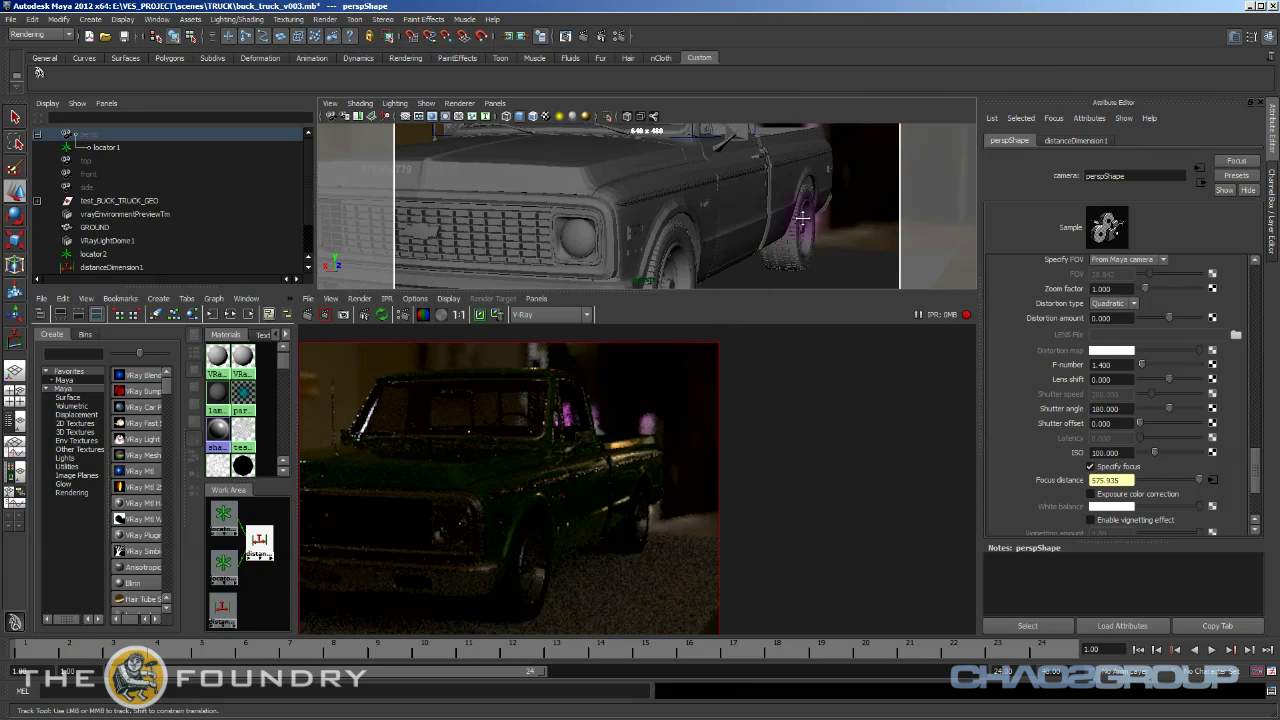
alt+drag(760, 232, 735, 220)
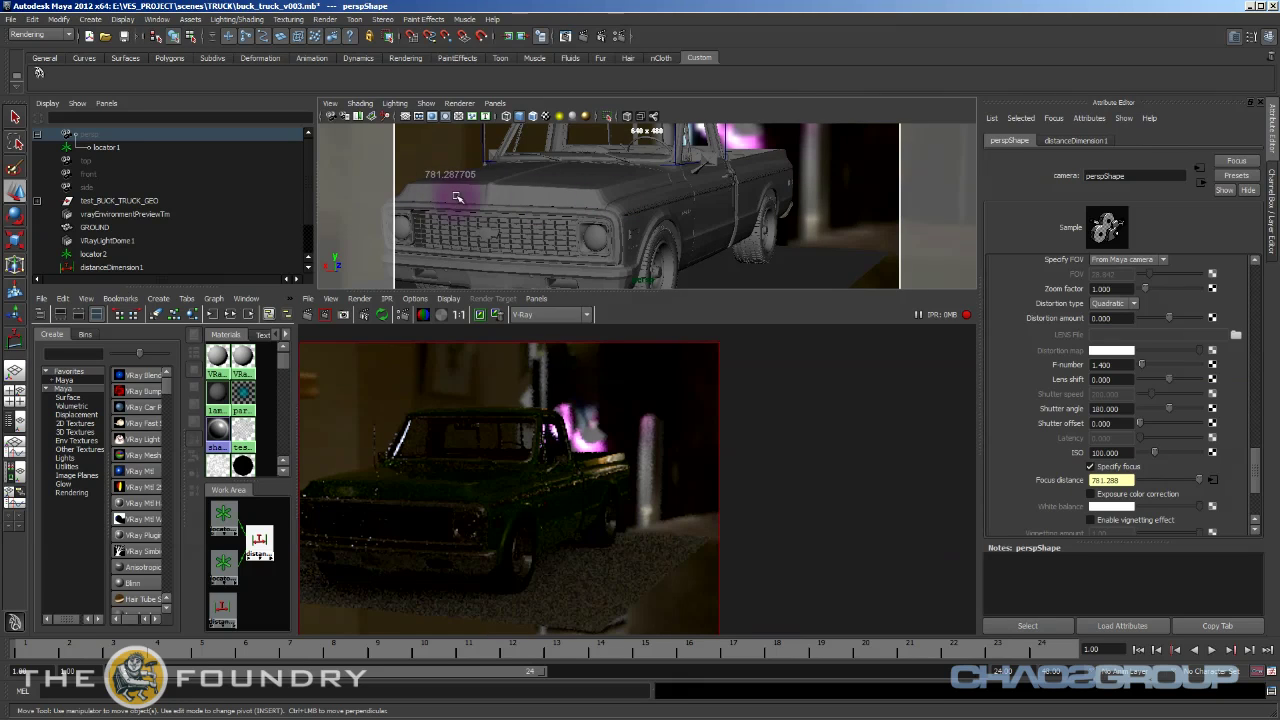
alt+drag(436, 180, 514, 200)
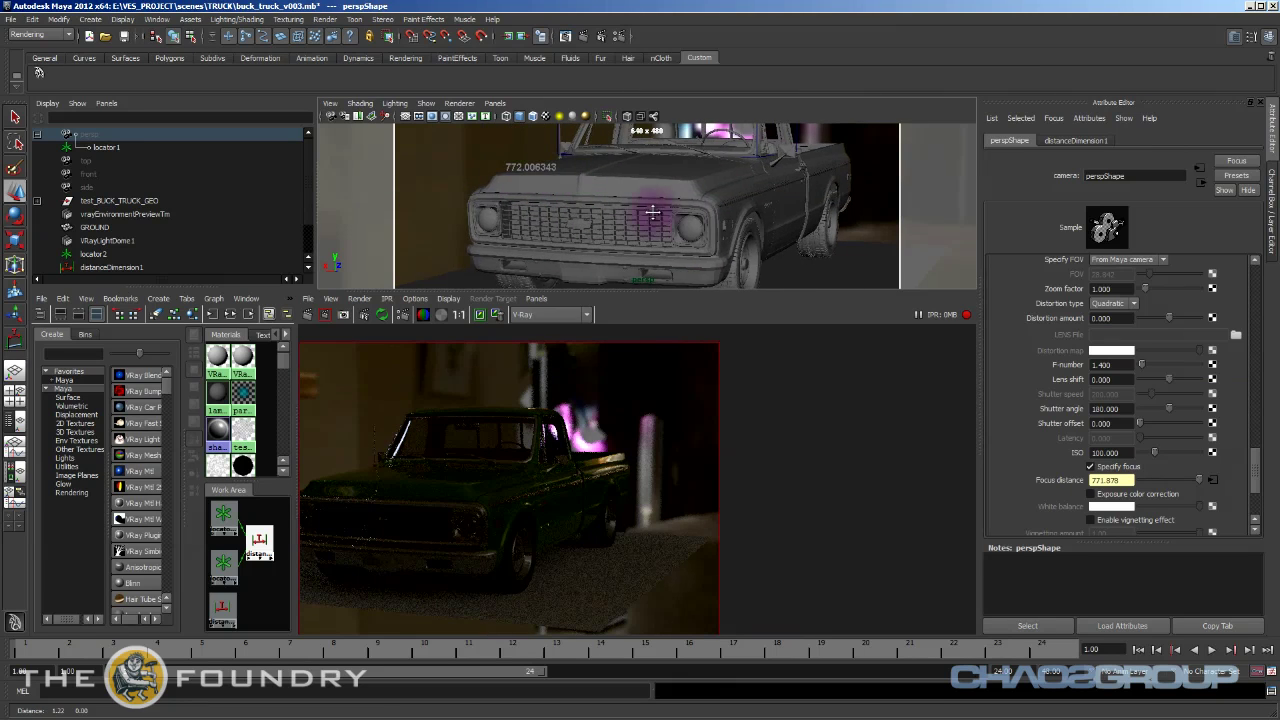
alt+drag(651, 209, 690, 220)
alt+drag(774, 195, 716, 207)
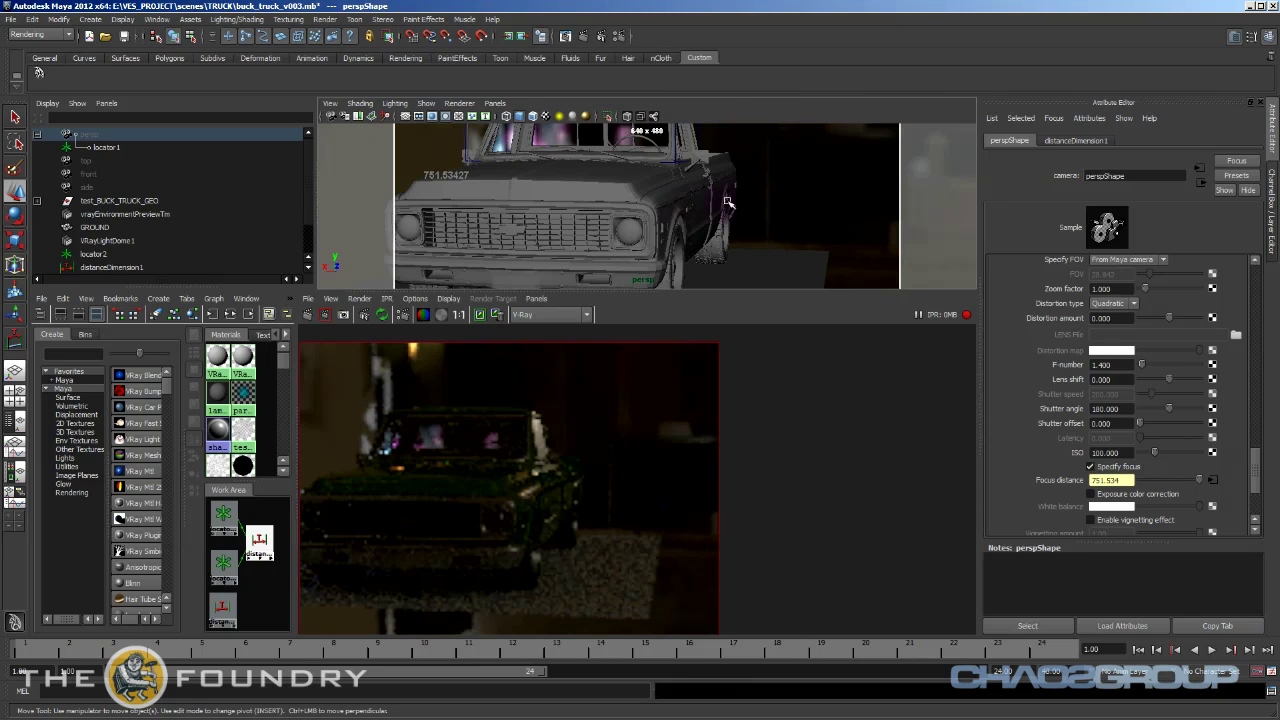
Orbit the perspective camera to a front three-quarter view of the truck and enlarge the live render to inspect its focus.
alt+drag(789, 176, 678, 196)
alt+right_drag(678, 196, 712, 192)
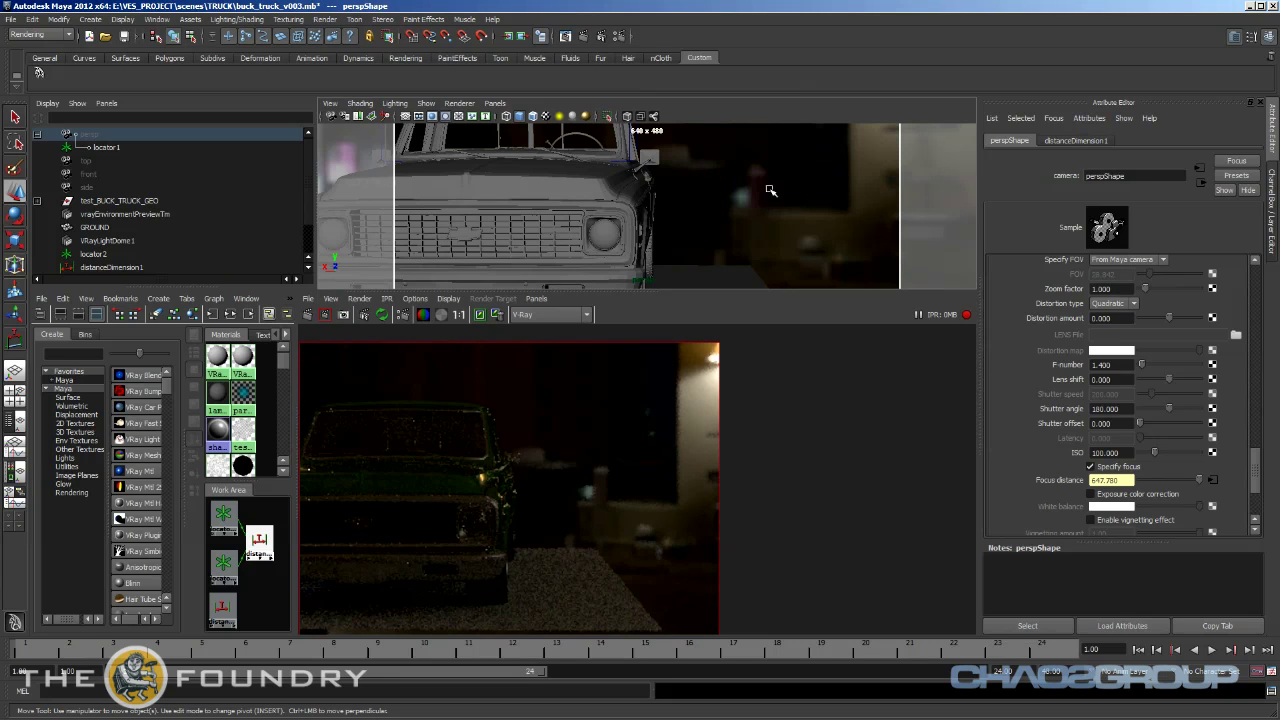
alt+drag(770, 147, 790, 206)
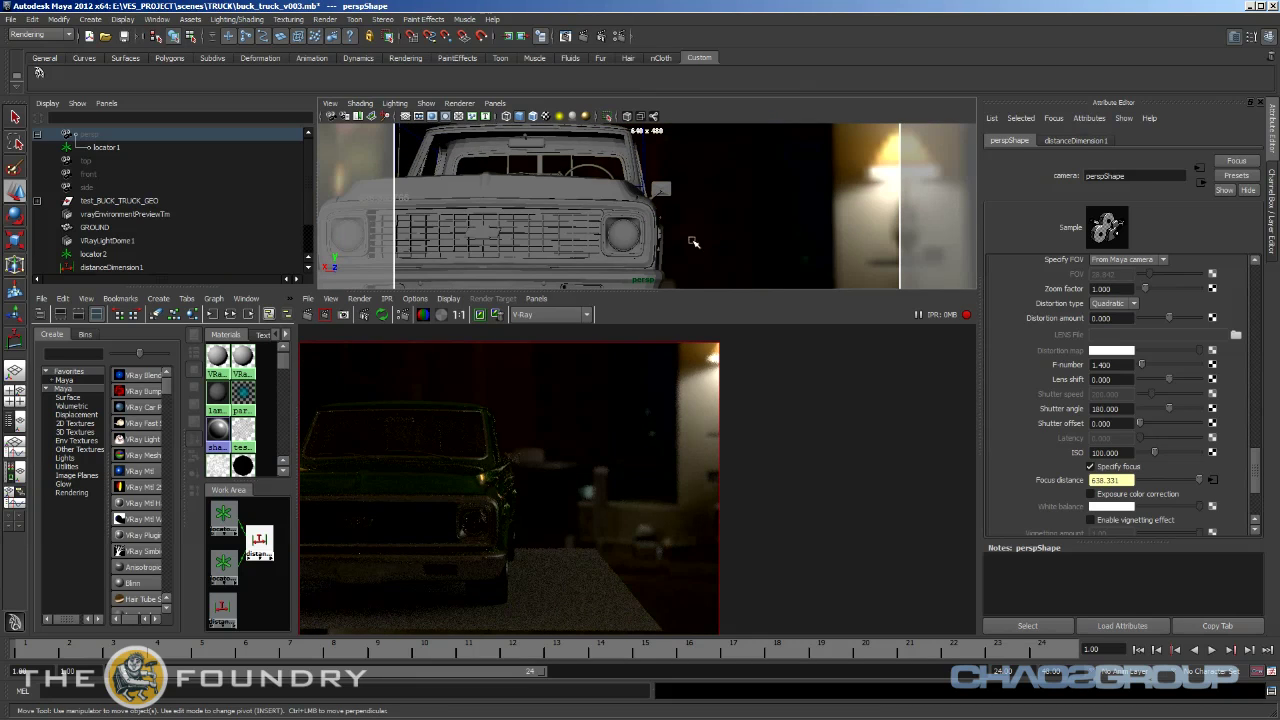
alt+drag(700, 250, 664, 208)
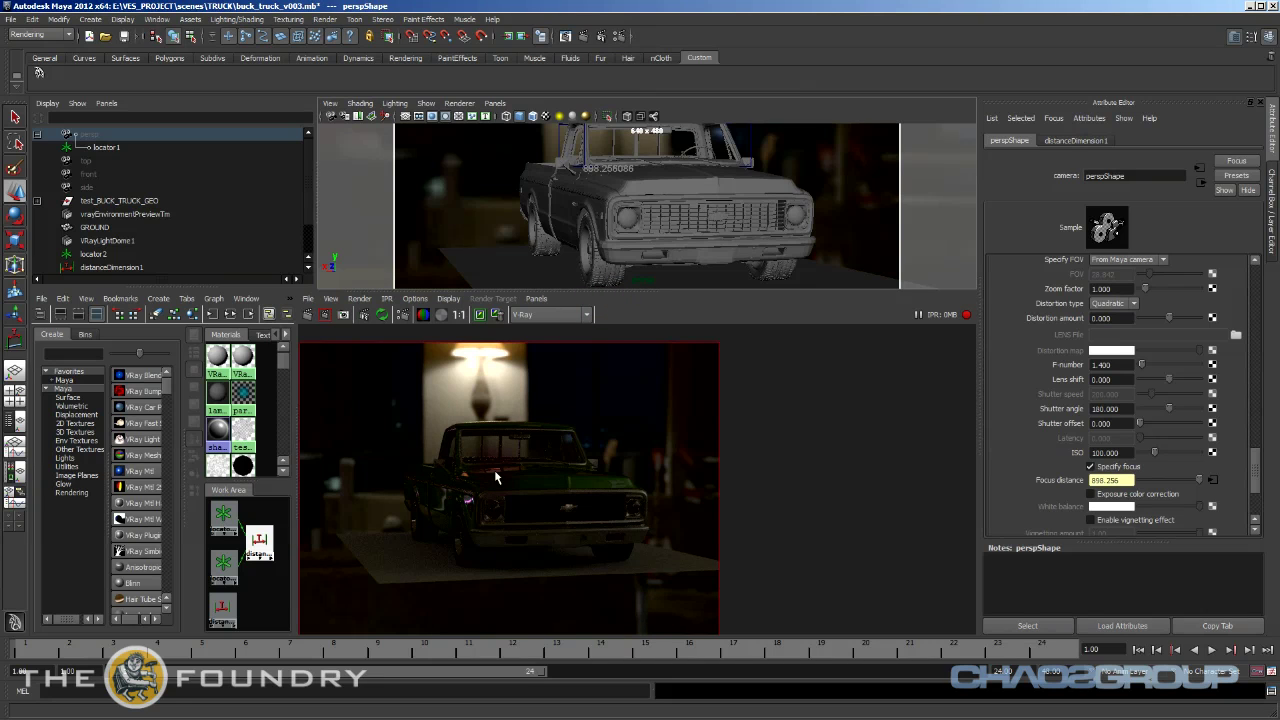
alt+right_drag(515, 580, 790, 538)
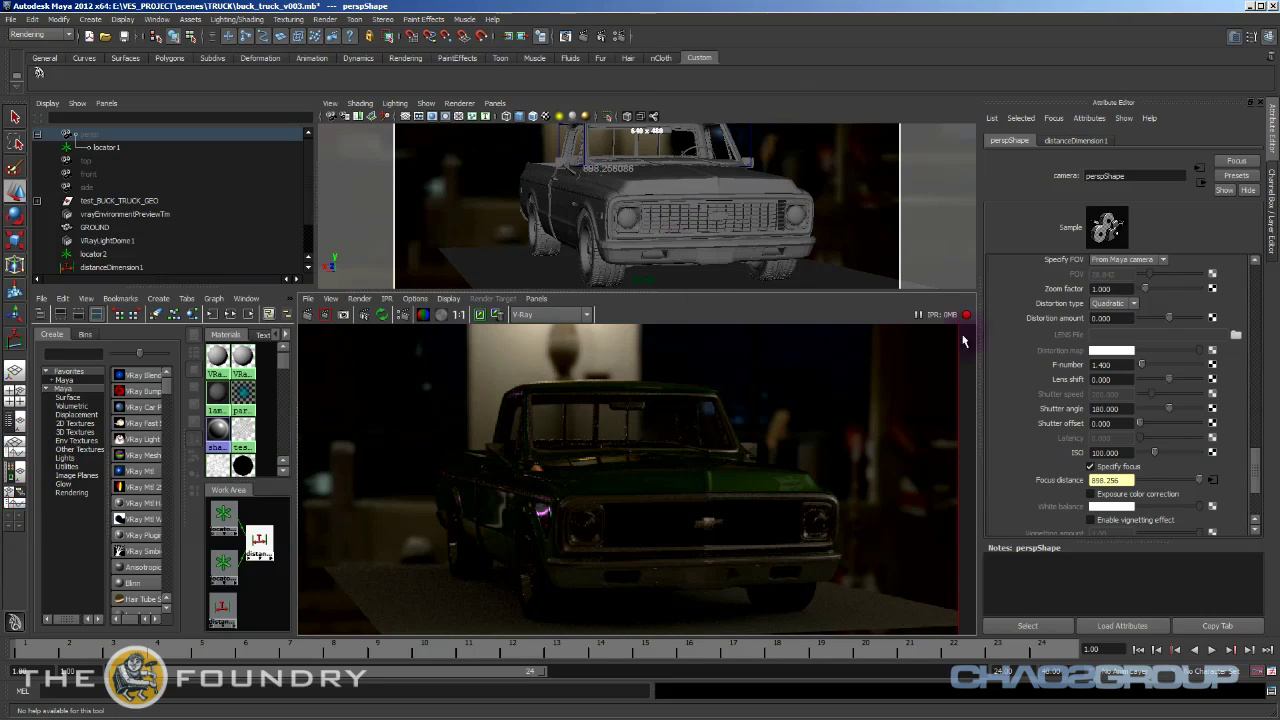
Switch to the COMP_OF_HDRS_v001.nk script in NukeX and view the Read2 HDR image.
click(1249, 6)
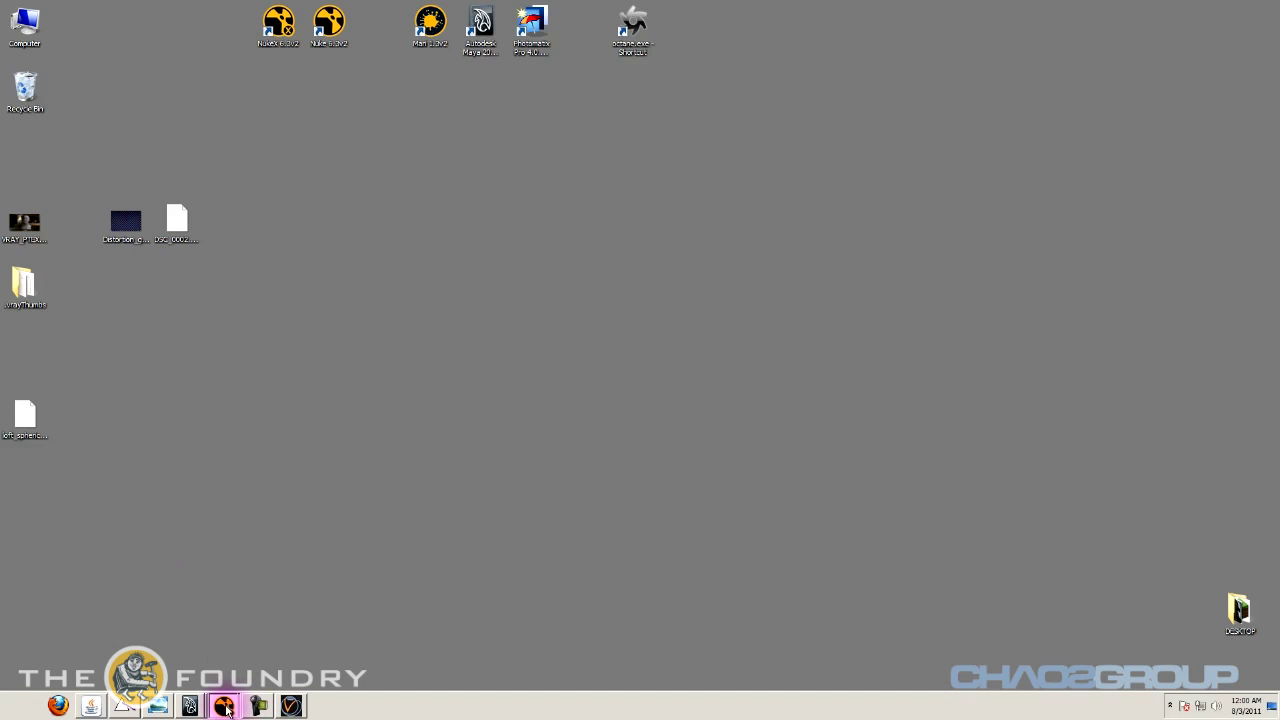
click(224, 706)
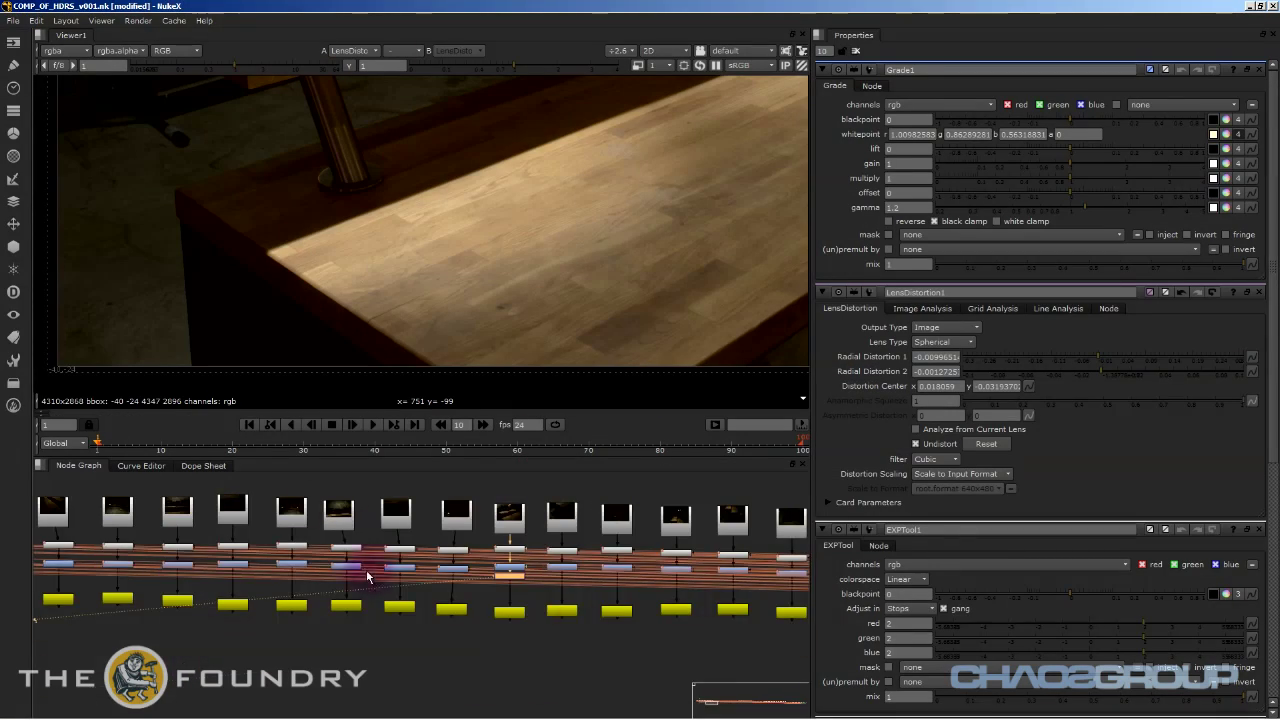
middle_drag(435, 630, 646, 679)
middle_drag(389, 608, 563, 588)
middle_drag(423, 625, 391, 605)
click(321, 566)
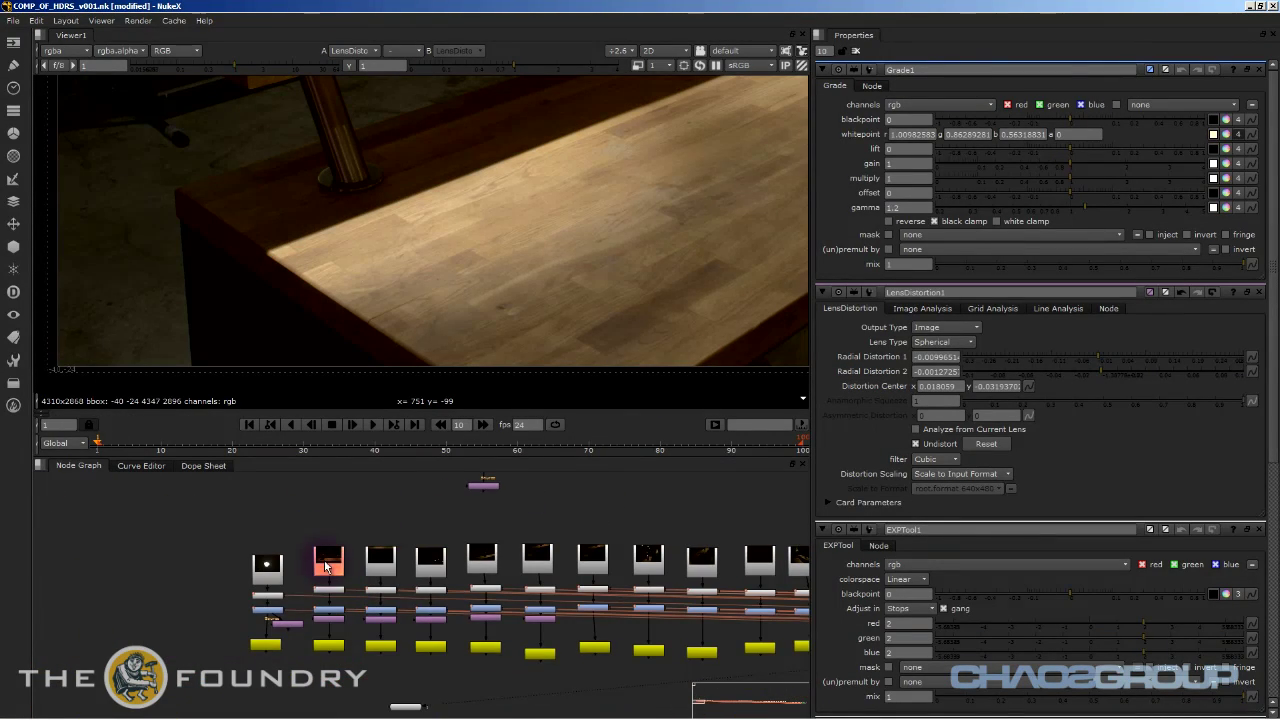
key(1)
scroll(370, 185, down, 4)
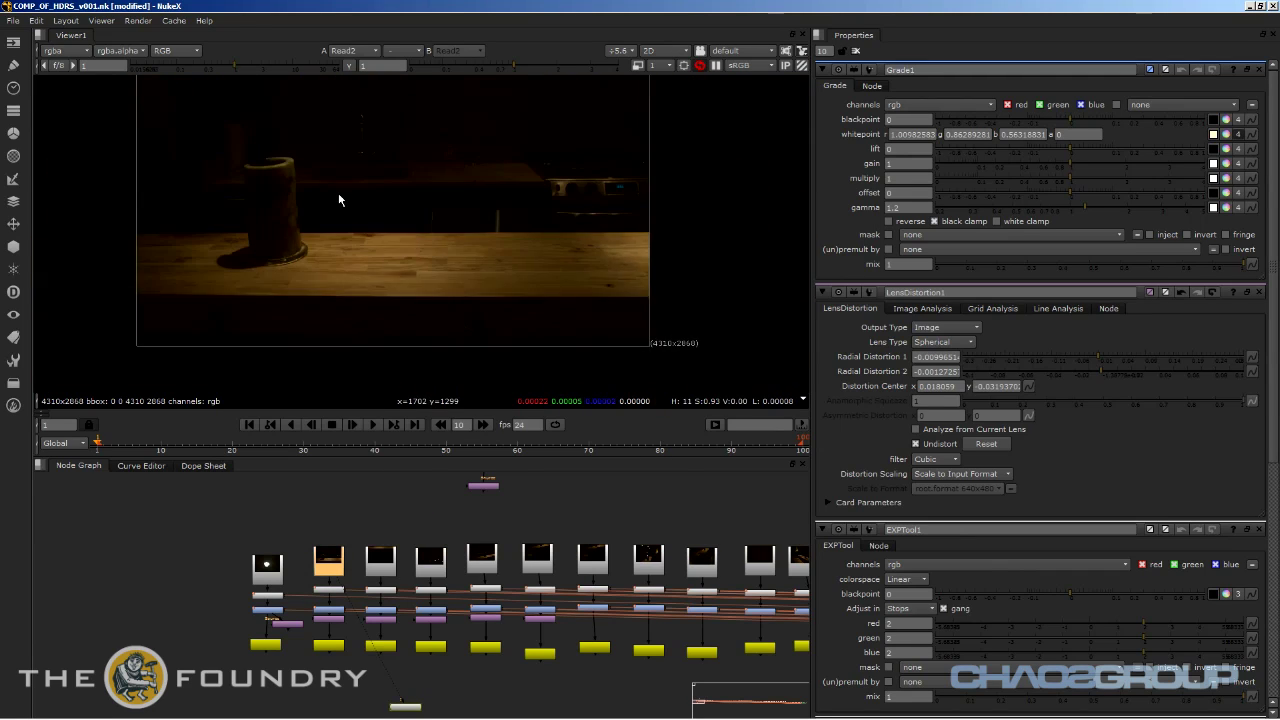
scroll(318, 565, up, 4)
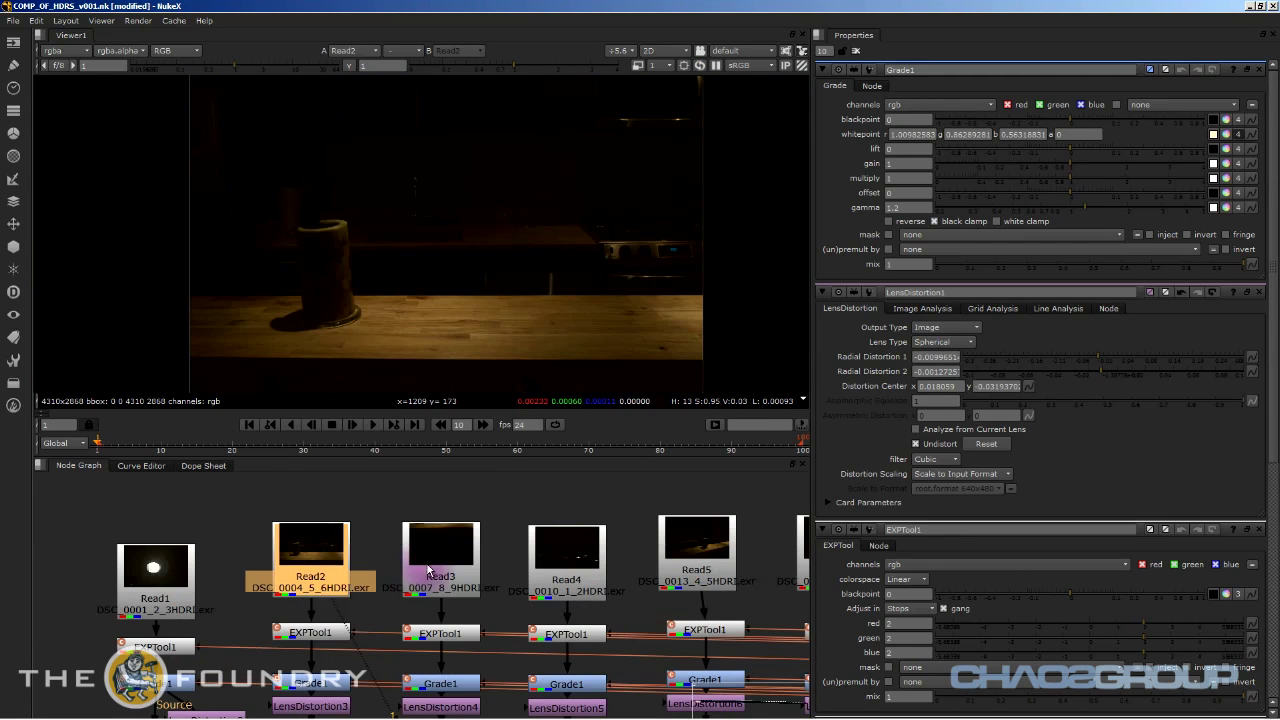
Move the Read2 node higher above its EXPTool1 node and view the exposure-adjusted output.
click(322, 634)
drag(316, 594, 316, 563)
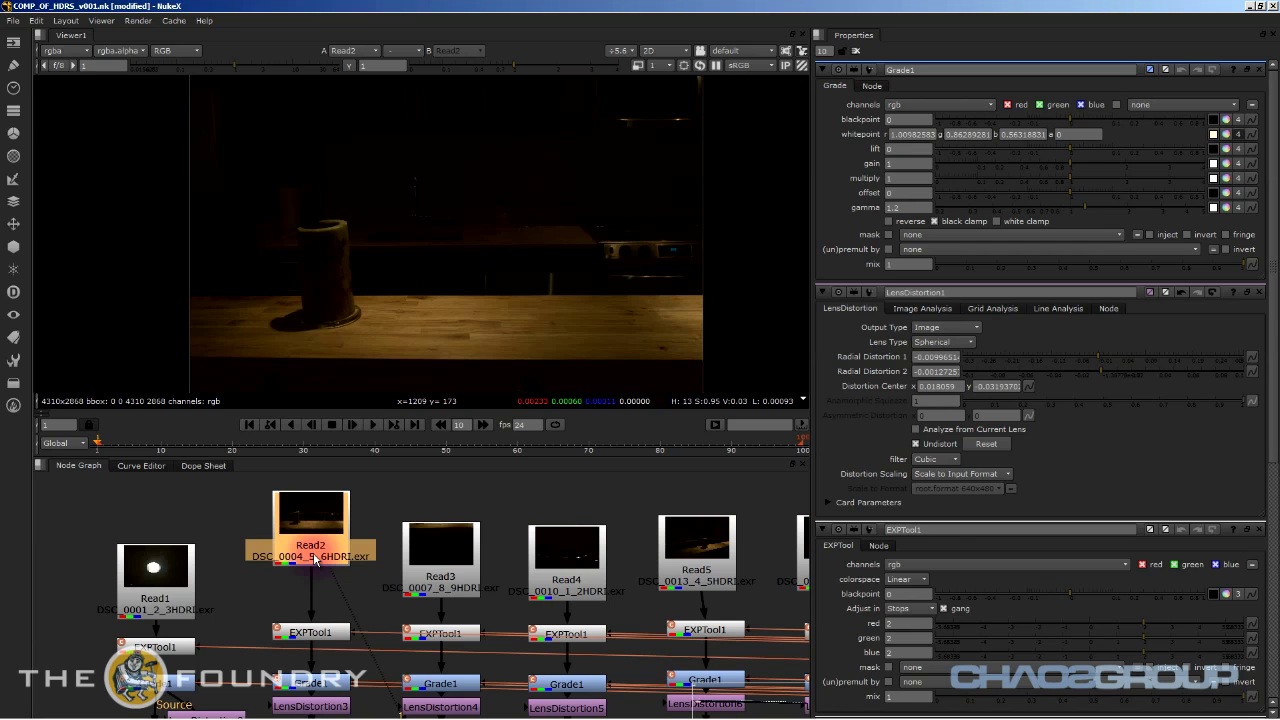
click(306, 630)
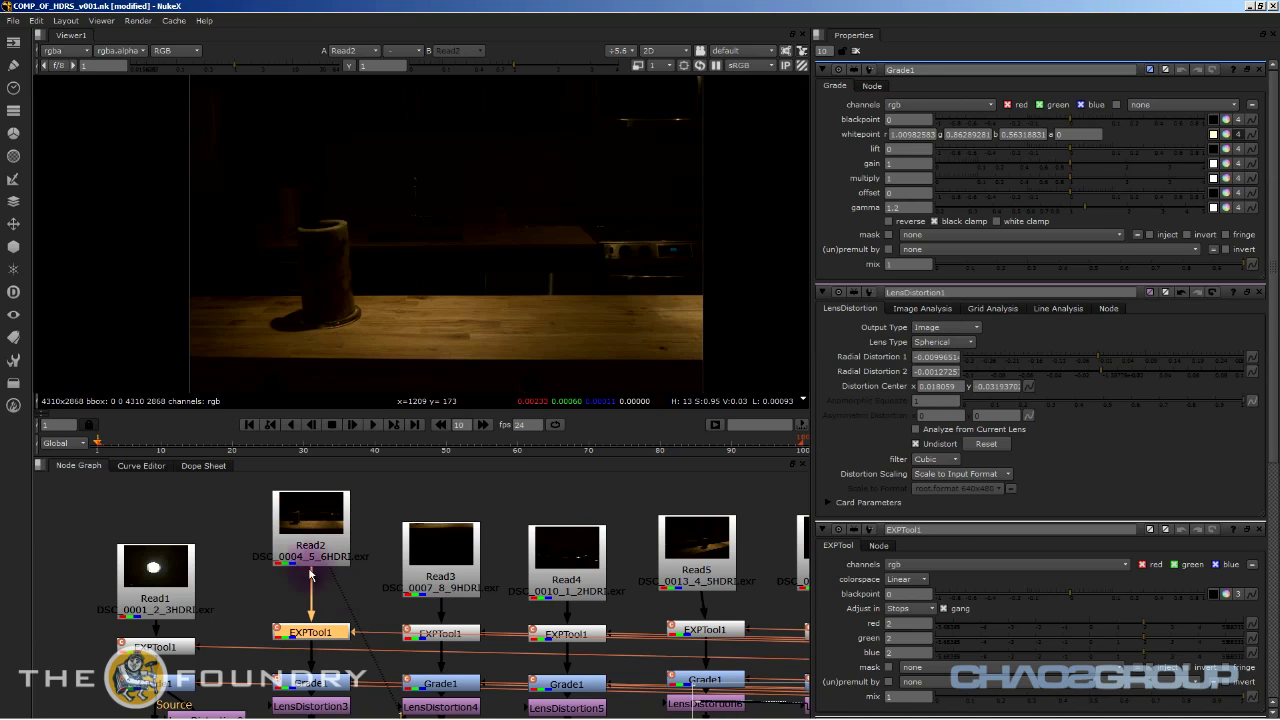
scroll(368, 607, down, 2)
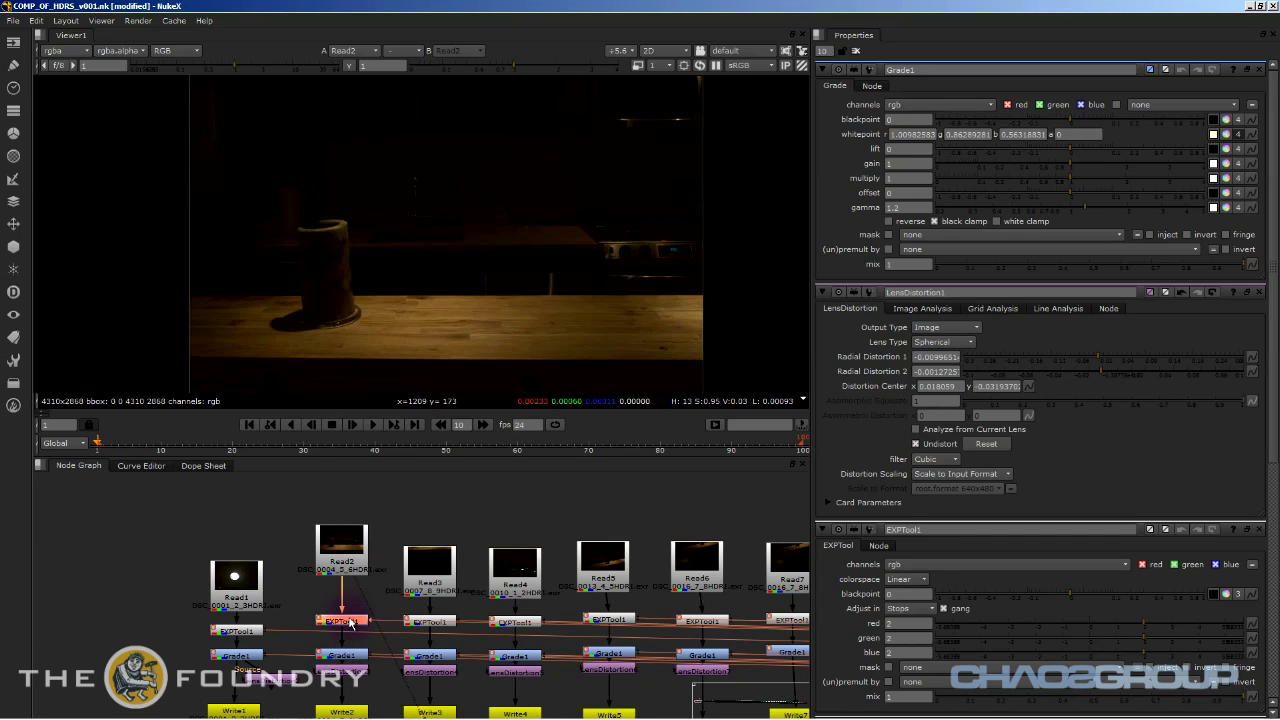
key(1)
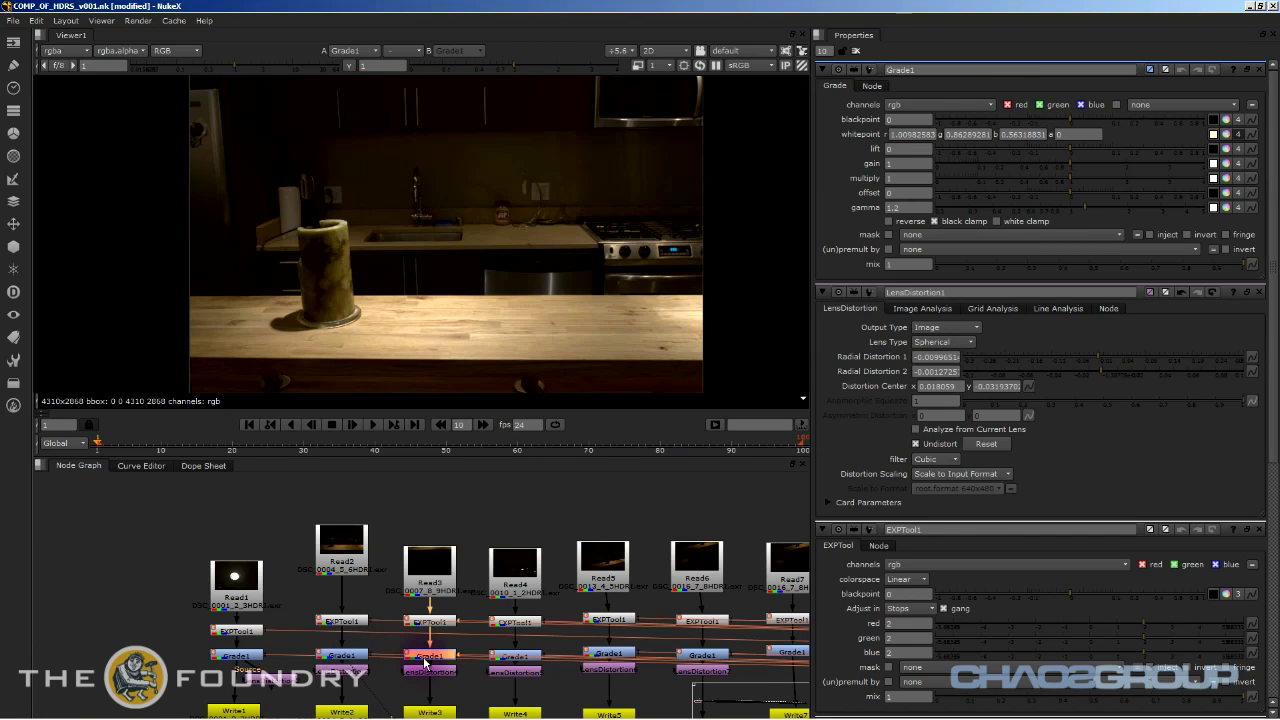
View the Grade1 outputs of the Read3, Read8 and Read9 branches.
key(1)
middle_drag(429, 562, 429, 586)
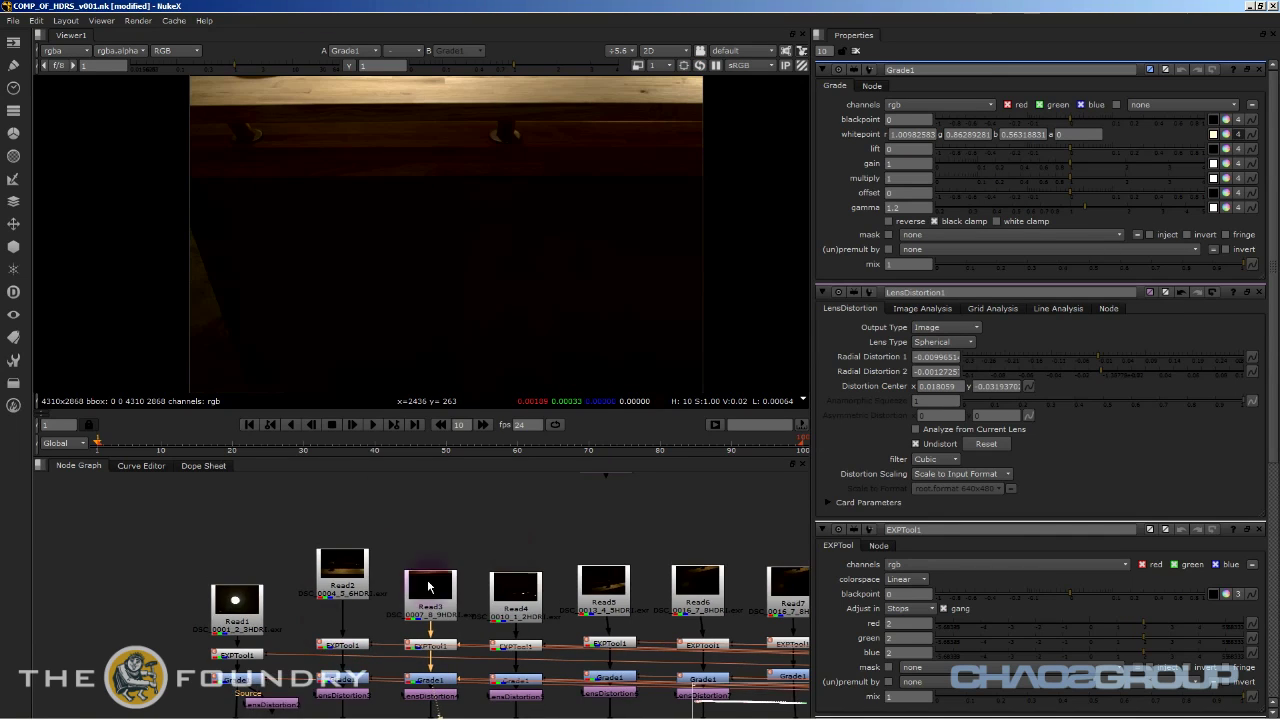
scroll(515, 546, down, 4)
middle_drag(539, 490, 473, 557)
scroll(379, 572, up, 4)
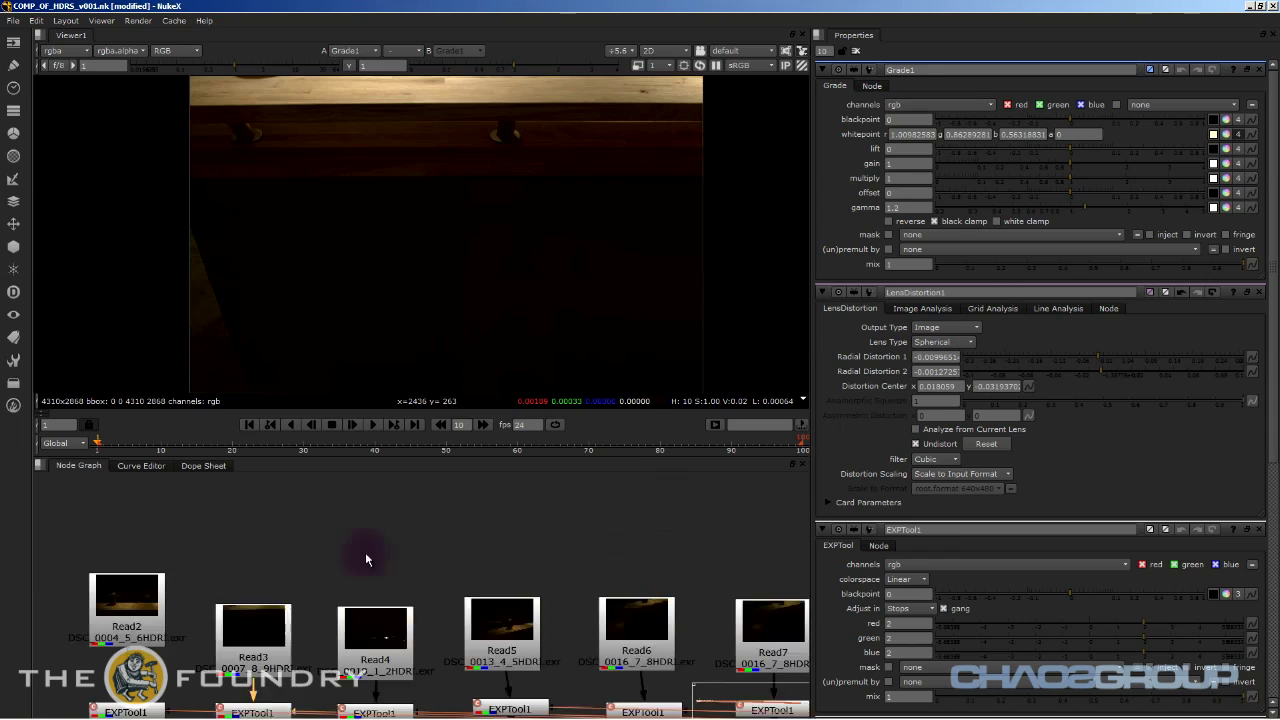
key(1)
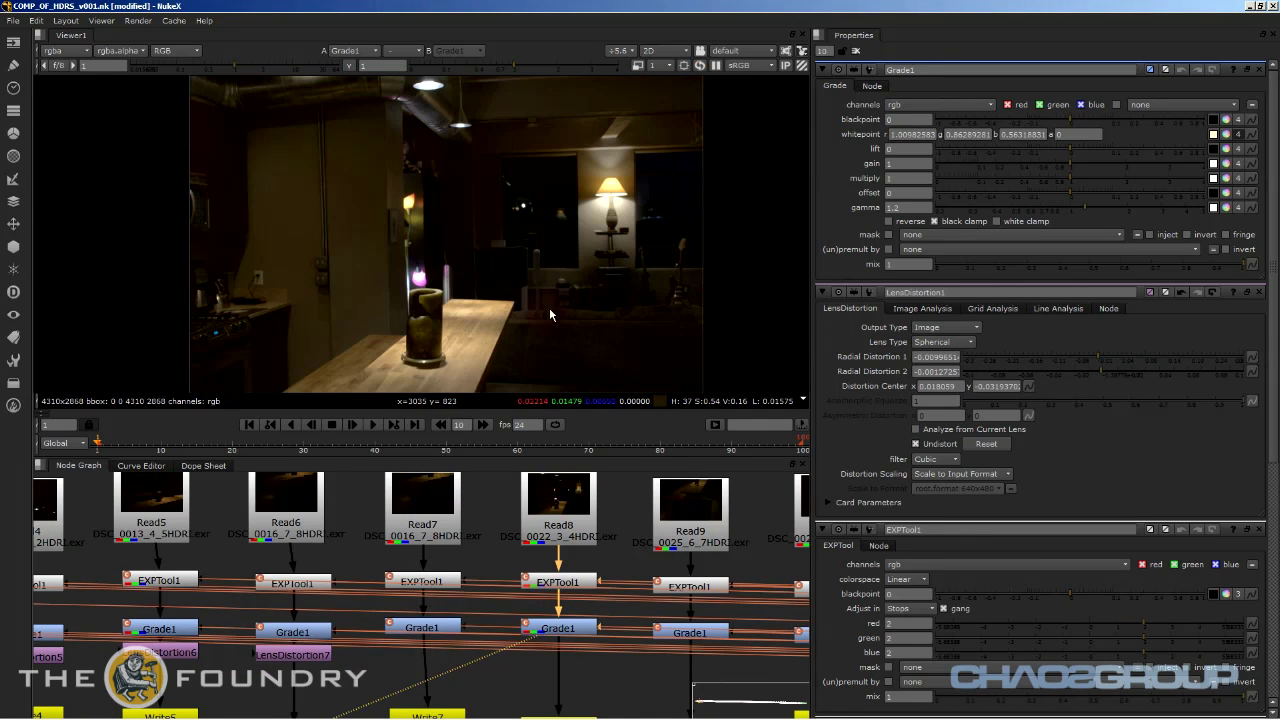
middle_drag(660, 652, 430, 600)
click(420, 601)
key(1)
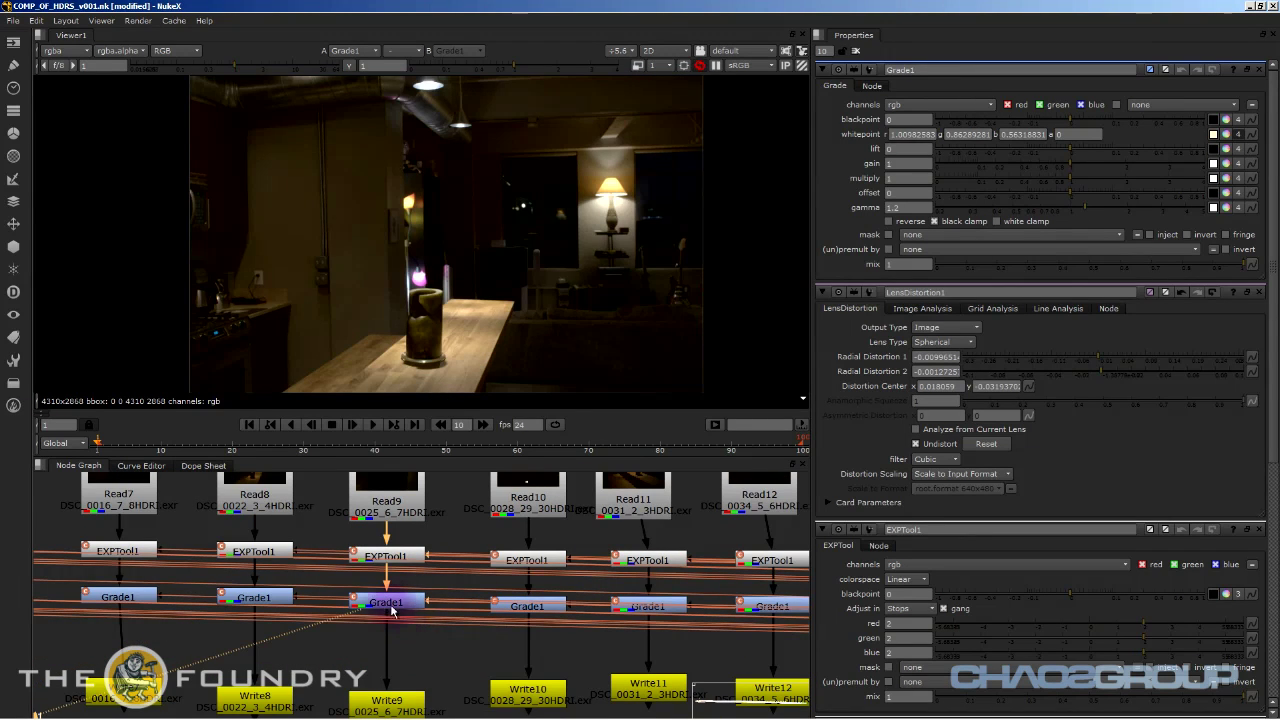
View the Grade1 outputs in the branches feeding Write11 through Write14.
click(650, 606)
key(1)
click(770, 607)
key(1)
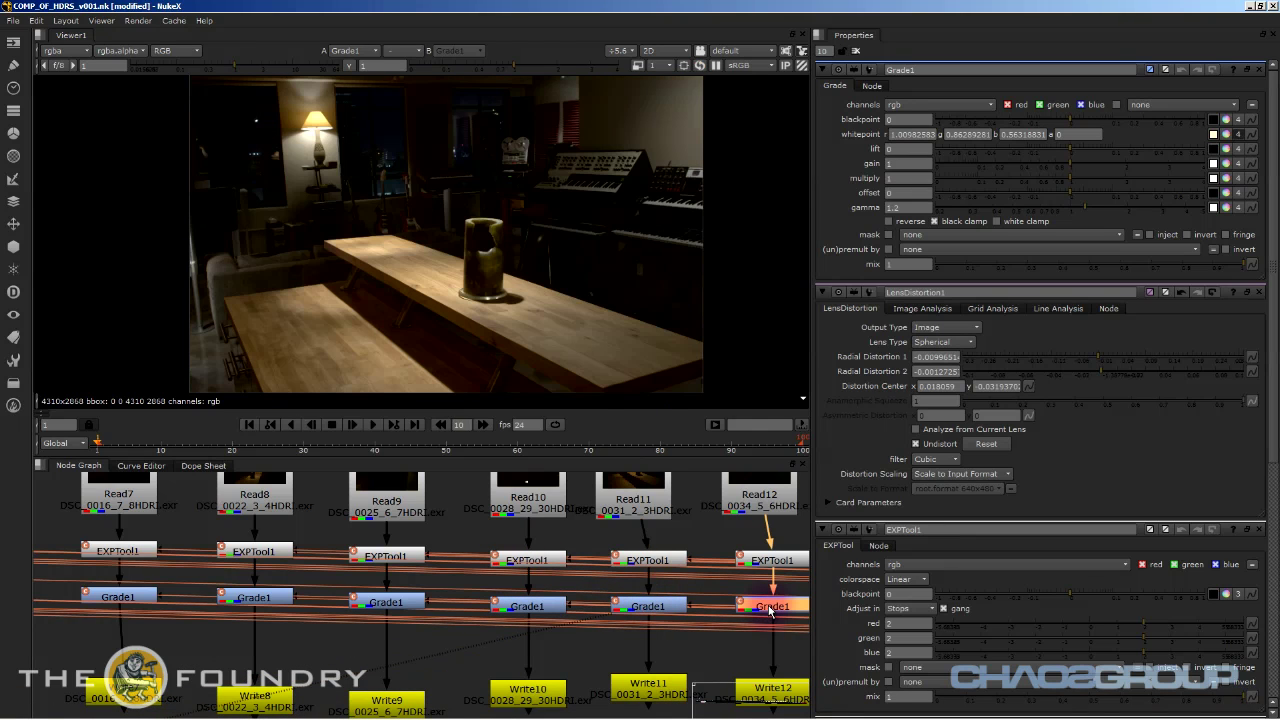
middle_drag(770, 612, 337, 581)
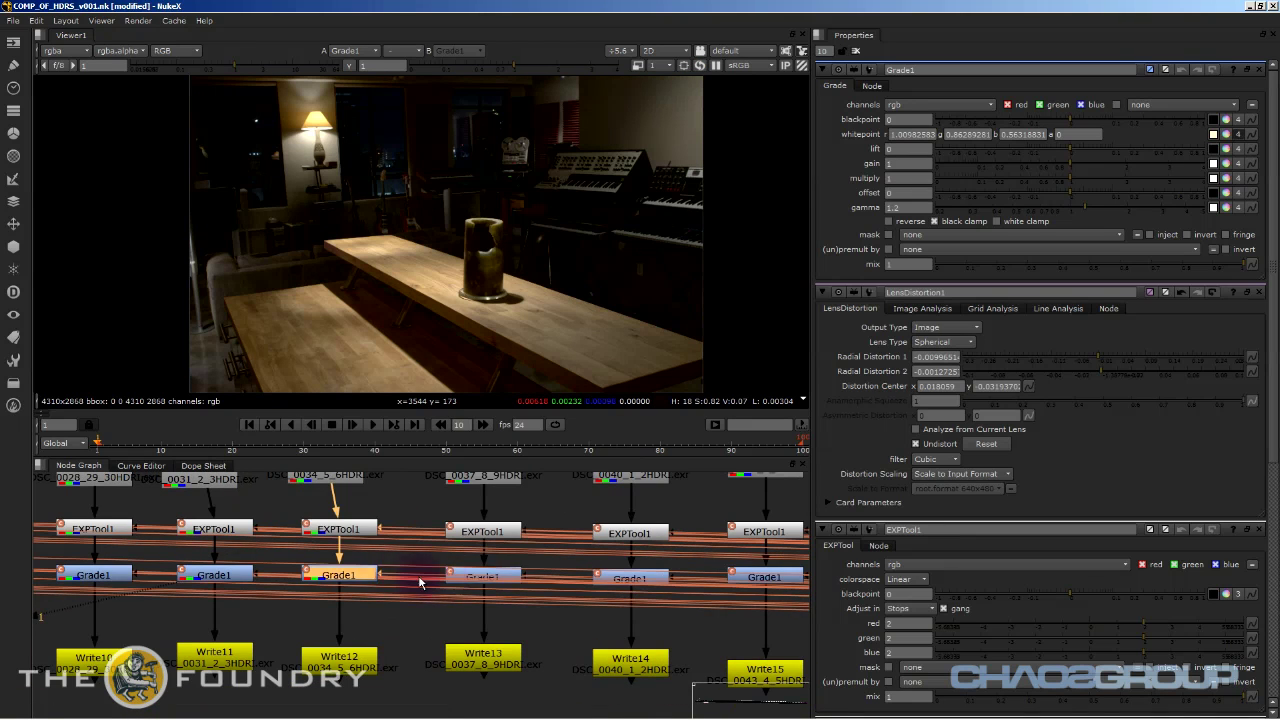
click(465, 588)
click(477, 580)
key(1)
click(632, 582)
key(1)
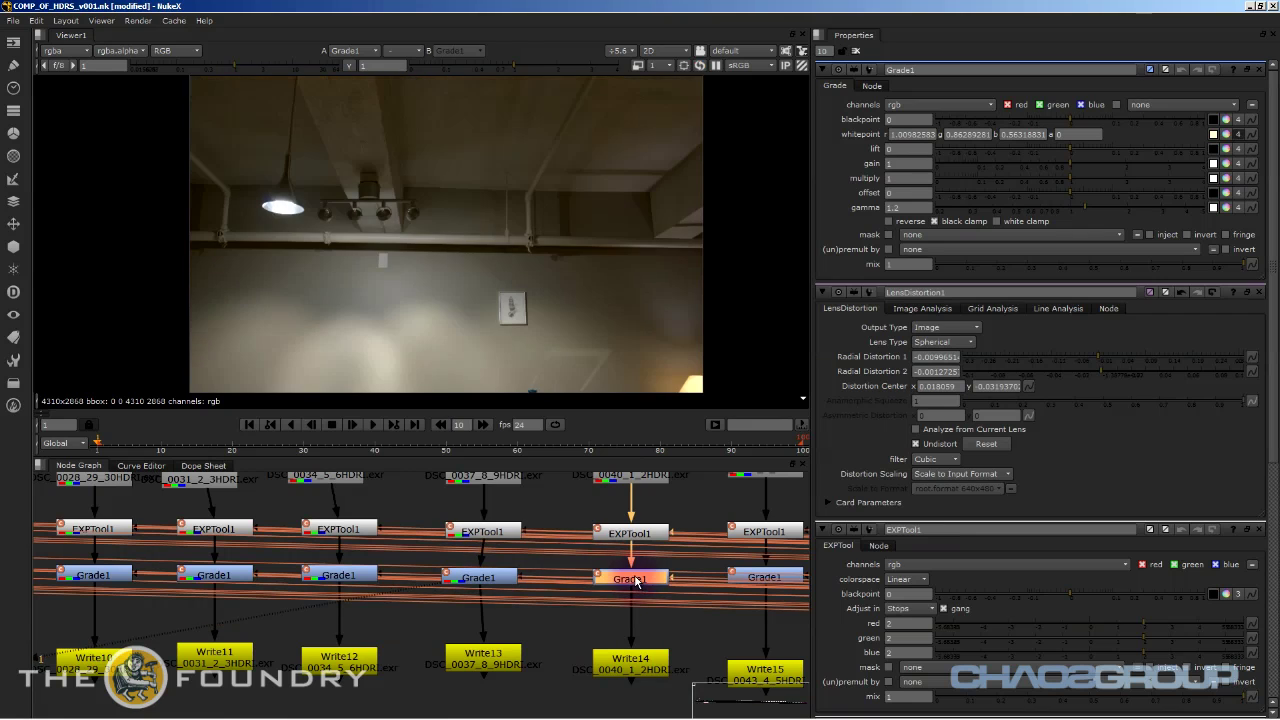
Add a LensDistortion node connected to the Distortion_grid.tif read node, Read119.
scroll(533, 569, down, 4)
middle_drag(437, 552, 537, 621)
scroll(408, 571, up, 3)
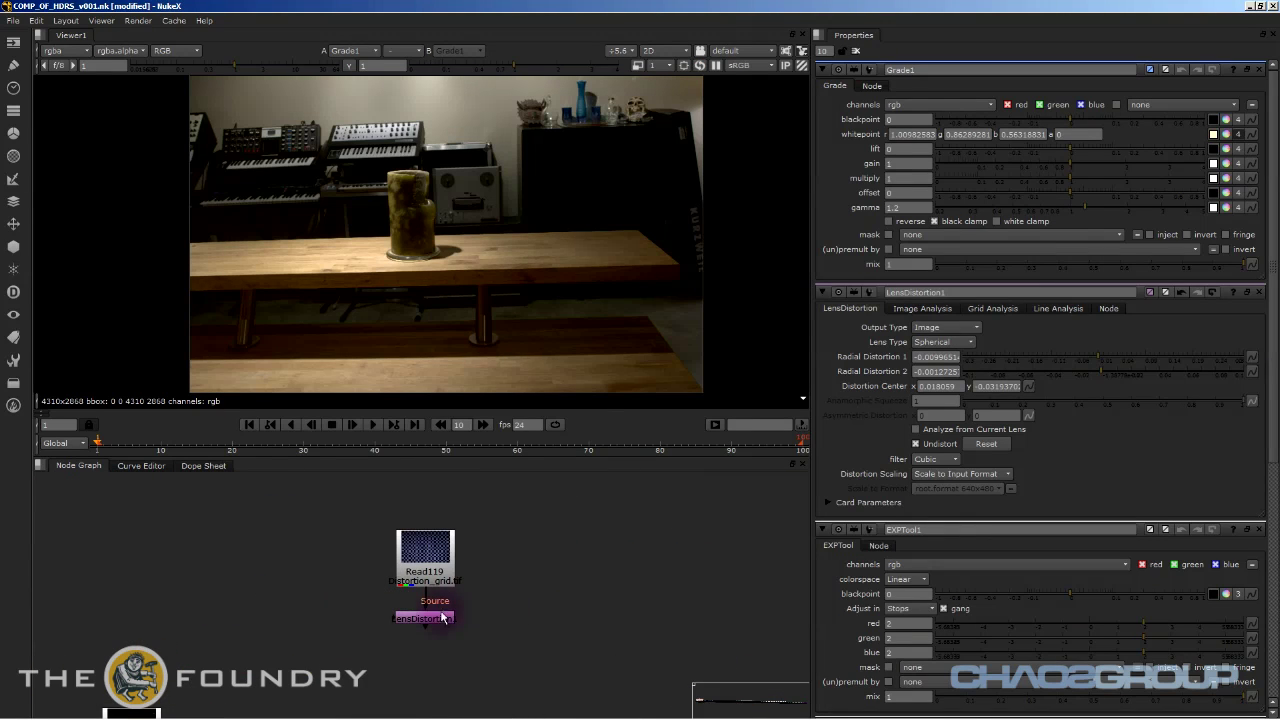
right_click(485, 603)
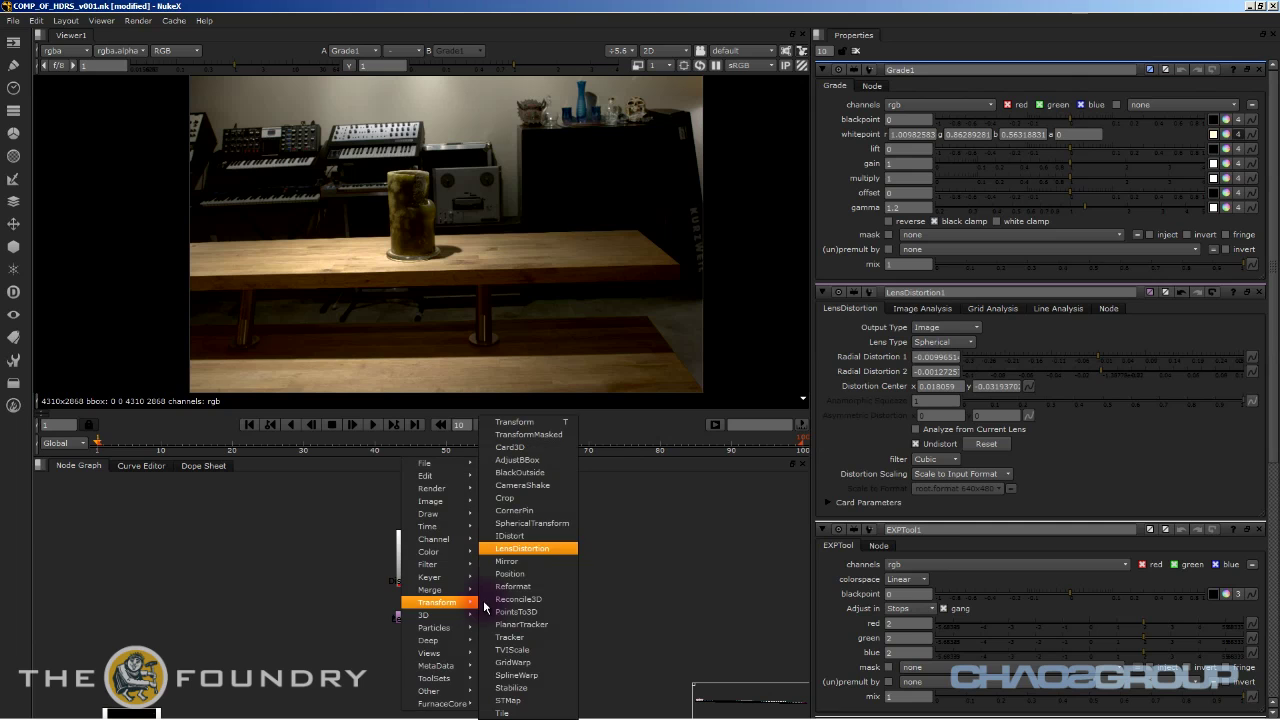
click(522, 548)
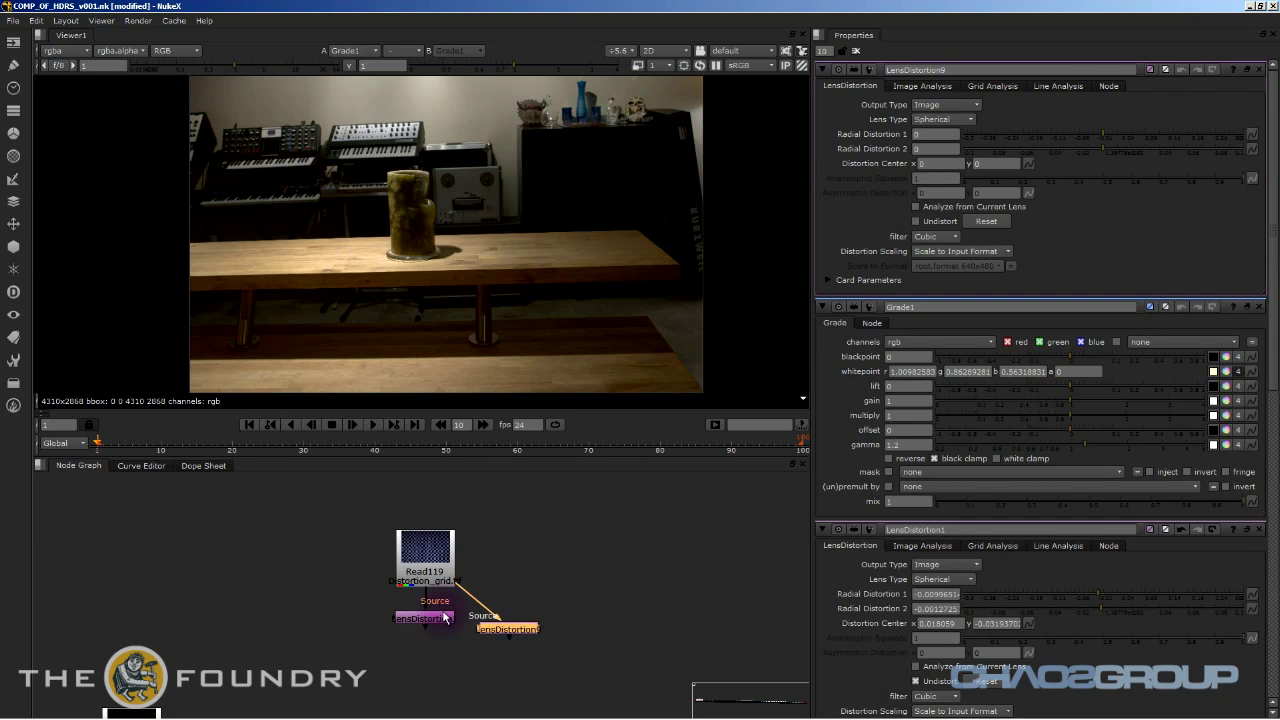
Delete the old LensDistortion node under Read119 and line up the read node with the new one.
drag(445, 617, 374, 622)
key(Delete)
drag(520, 631, 452, 635)
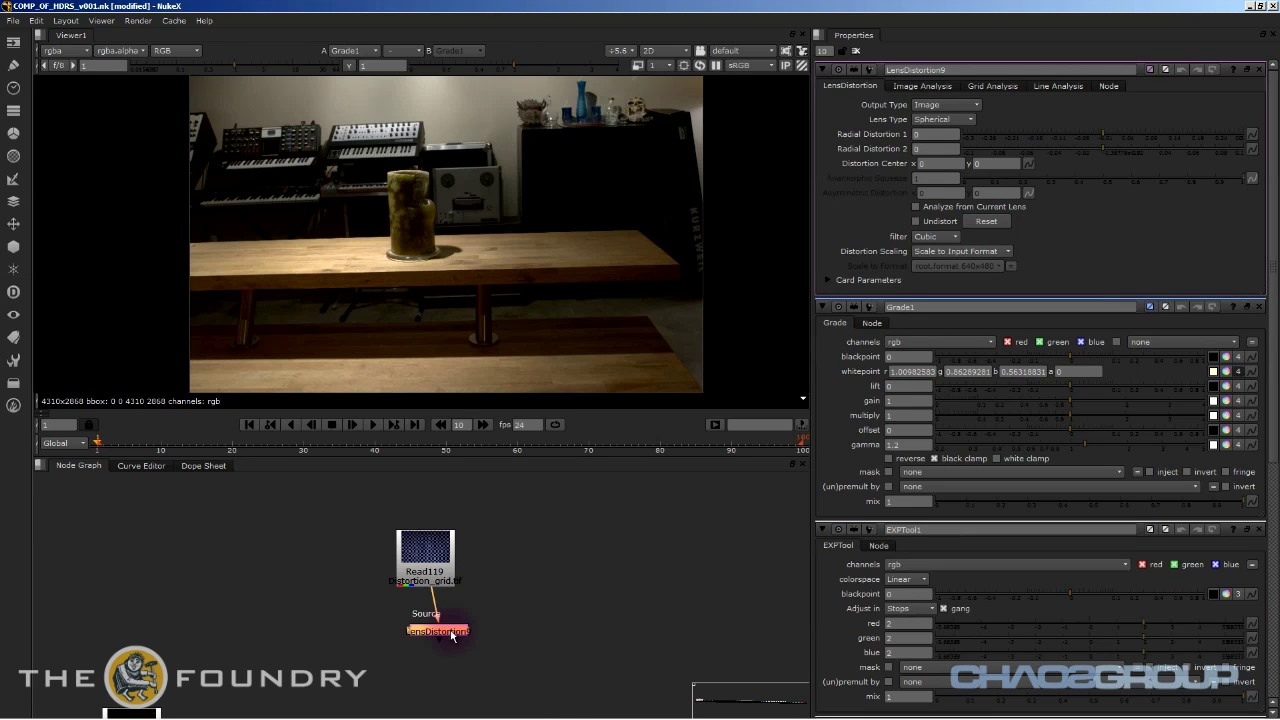
drag(425, 550, 438, 545)
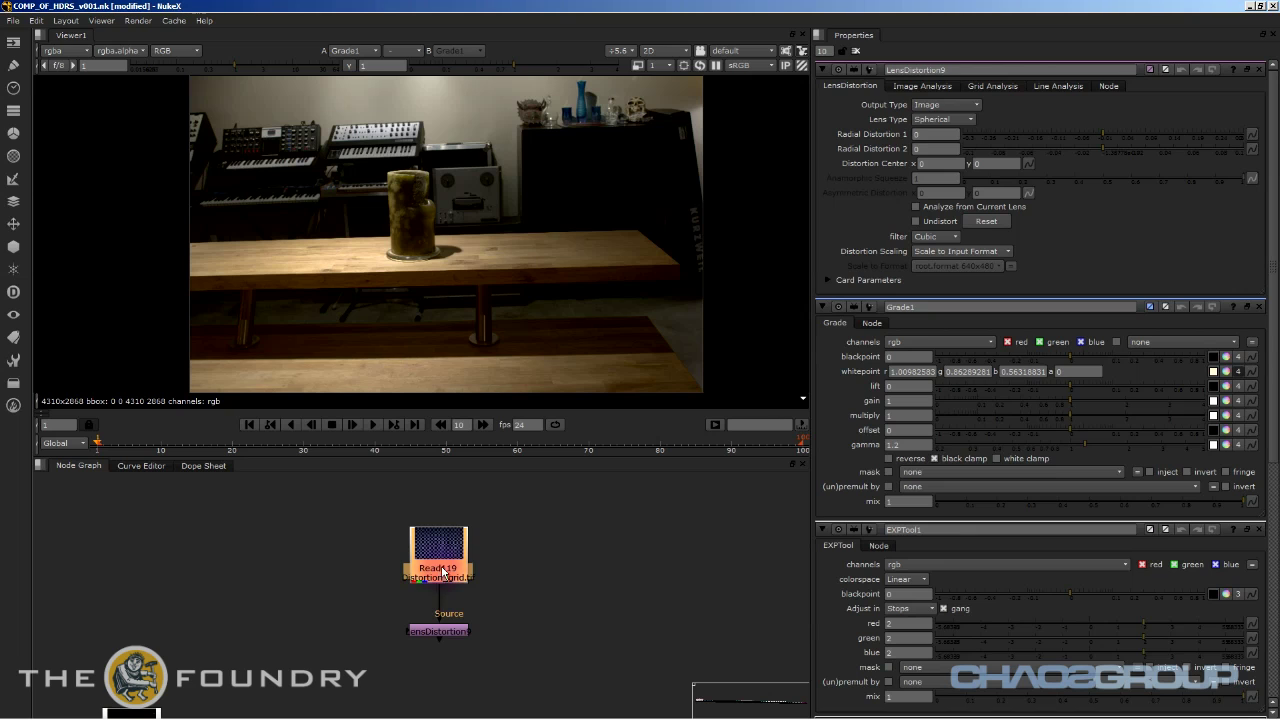
Set the new LensDistortion node's grid analysis to the Checkerboard grid type.
click(993, 86)
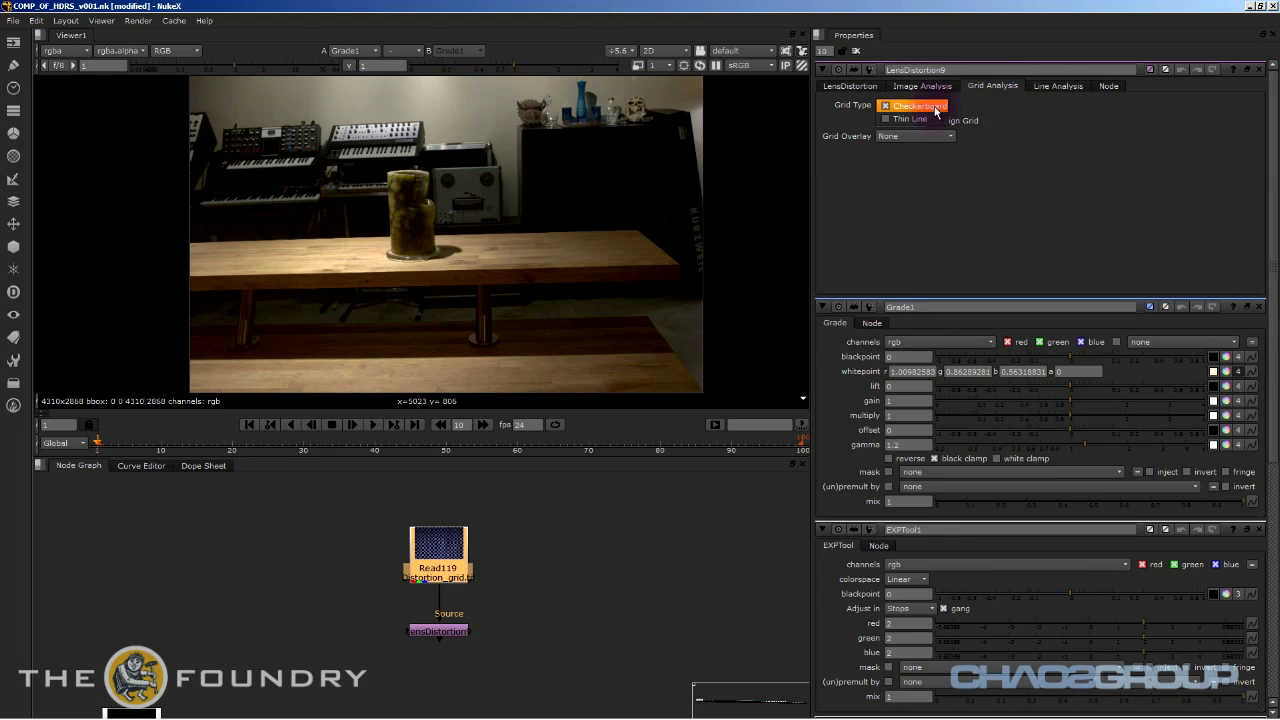
click(936, 109)
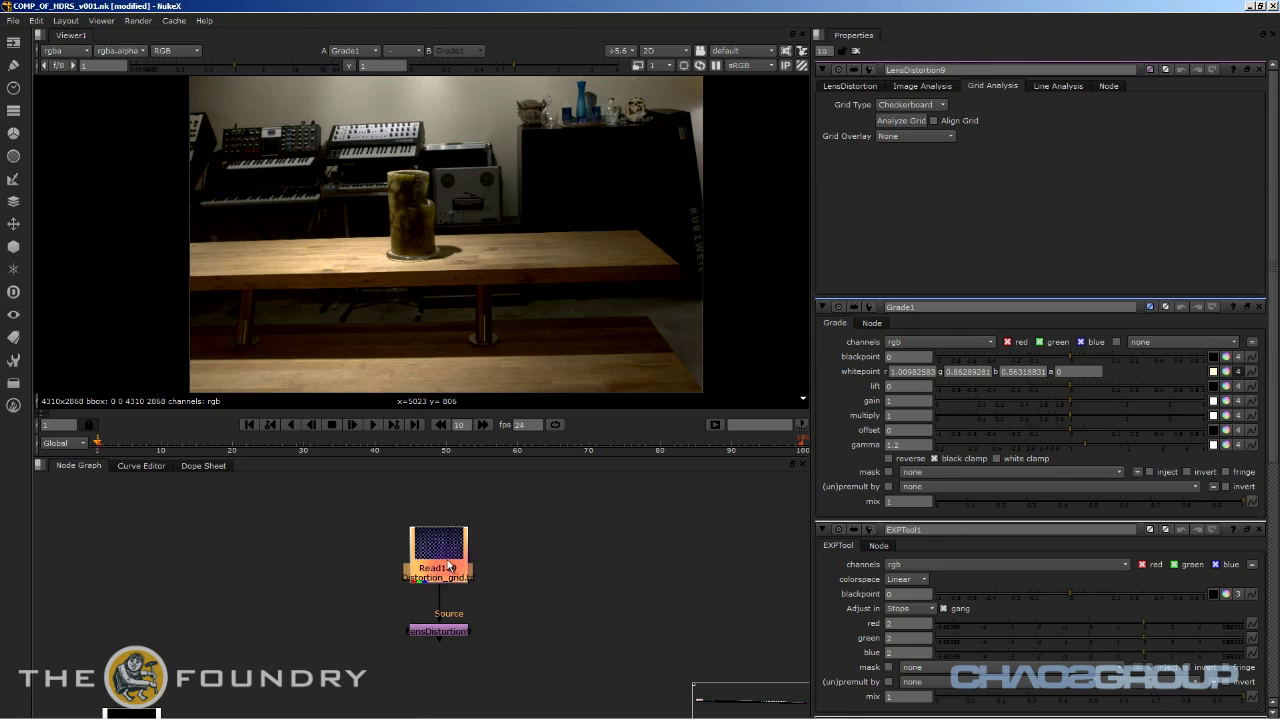
Compare the original Read119 checkerboard image with the LensDistortion node's output in the viewer.
click(438, 631)
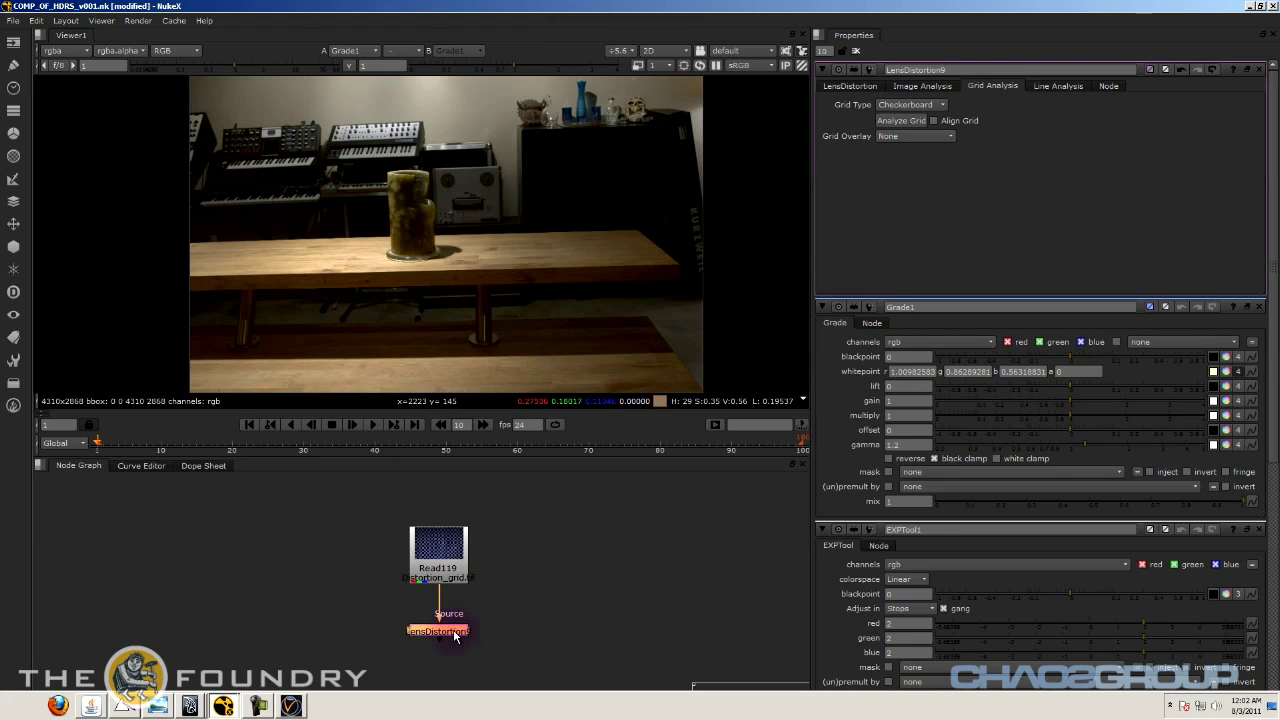
key(1)
click(449, 552)
key(1)
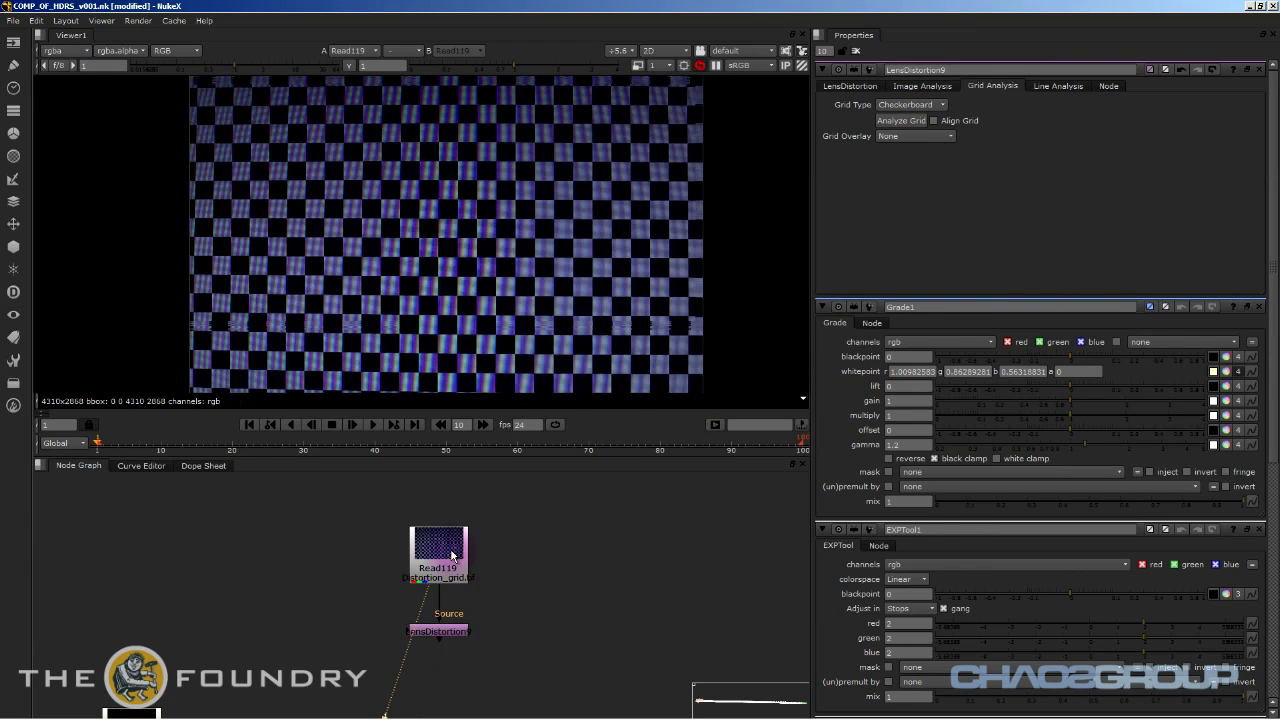
click(455, 632)
key(1)
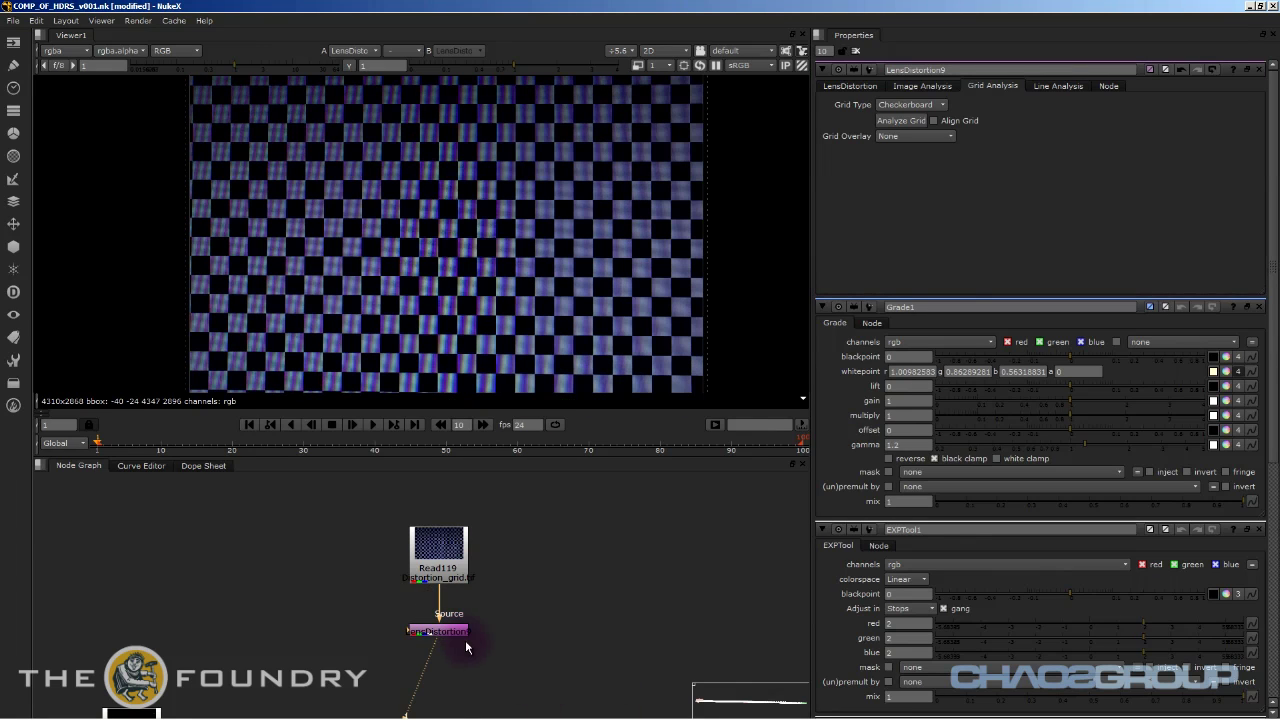
click(451, 632)
scroll(609, 247, down, 2)
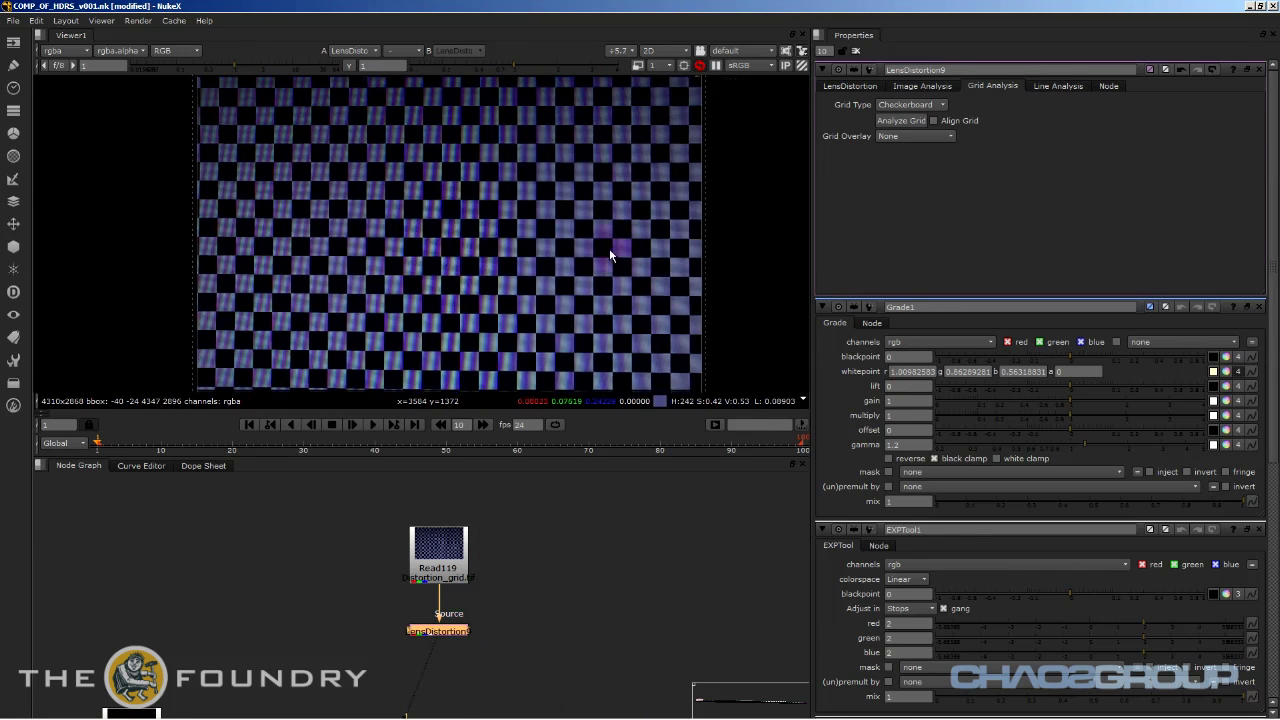
middle_drag(665, 134, 660, 189)
middle_drag(645, 238, 694, 134)
Copy the LensDistortion node and paste it after each Grade1 node in the branches feeding Write9 through Write14.
middle_drag(434, 700, 444, 639)
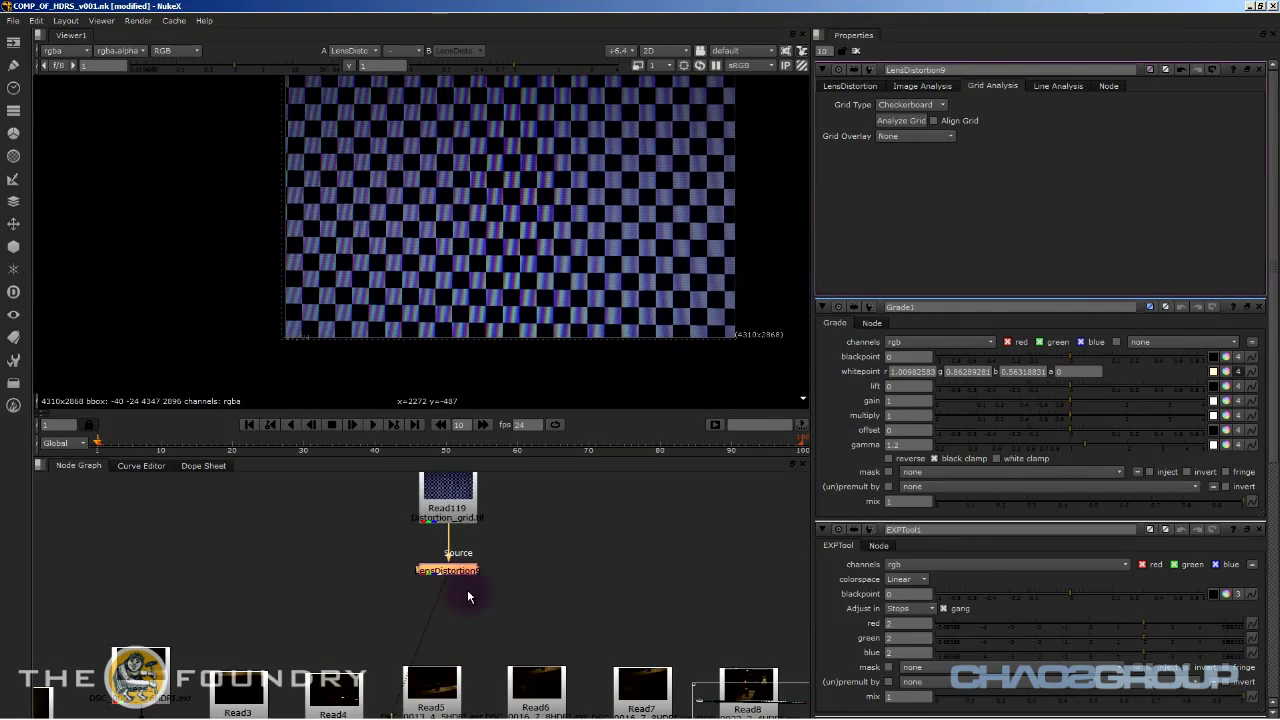
click(514, 578)
click(450, 570)
middle_drag(277, 596, 467, 390)
scroll(473, 606, down, 2)
middle_drag(540, 607, 0, 608)
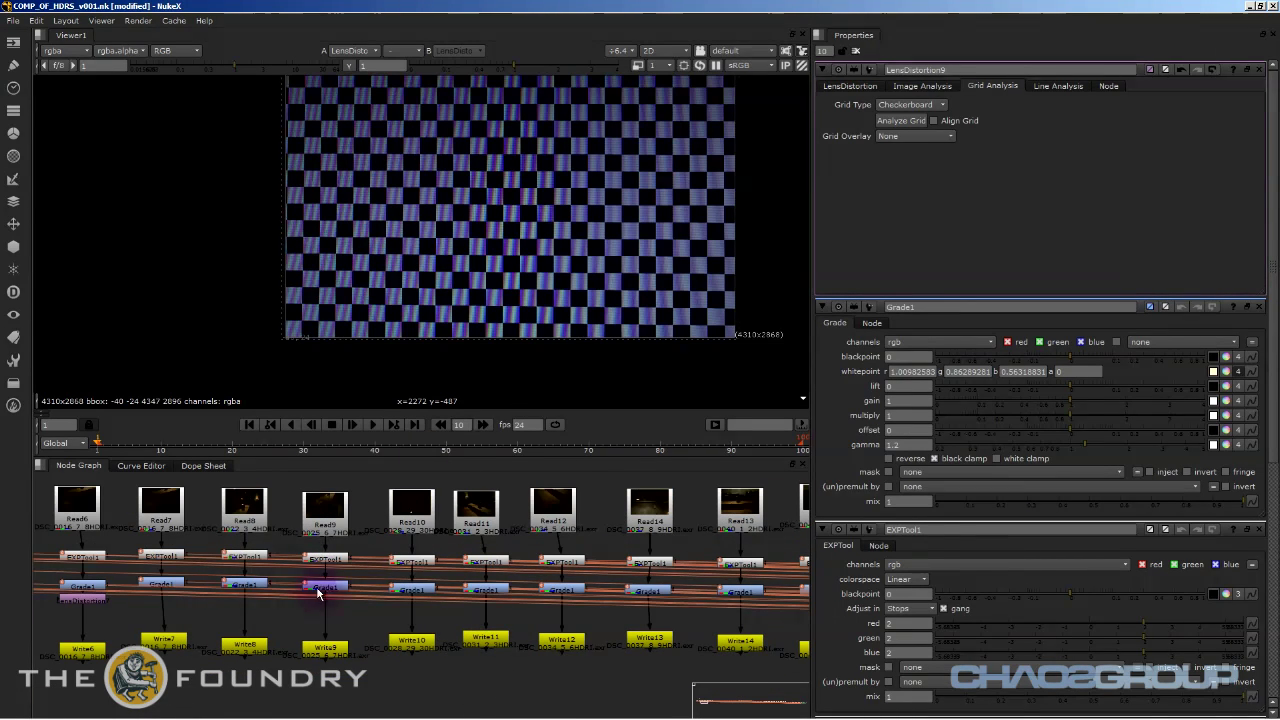
click(324, 589)
key(ctrl+v)
click(420, 590)
key(ctrl+v)
click(496, 590)
key(ctrl+v)
click(566, 590)
key(ctrl+v)
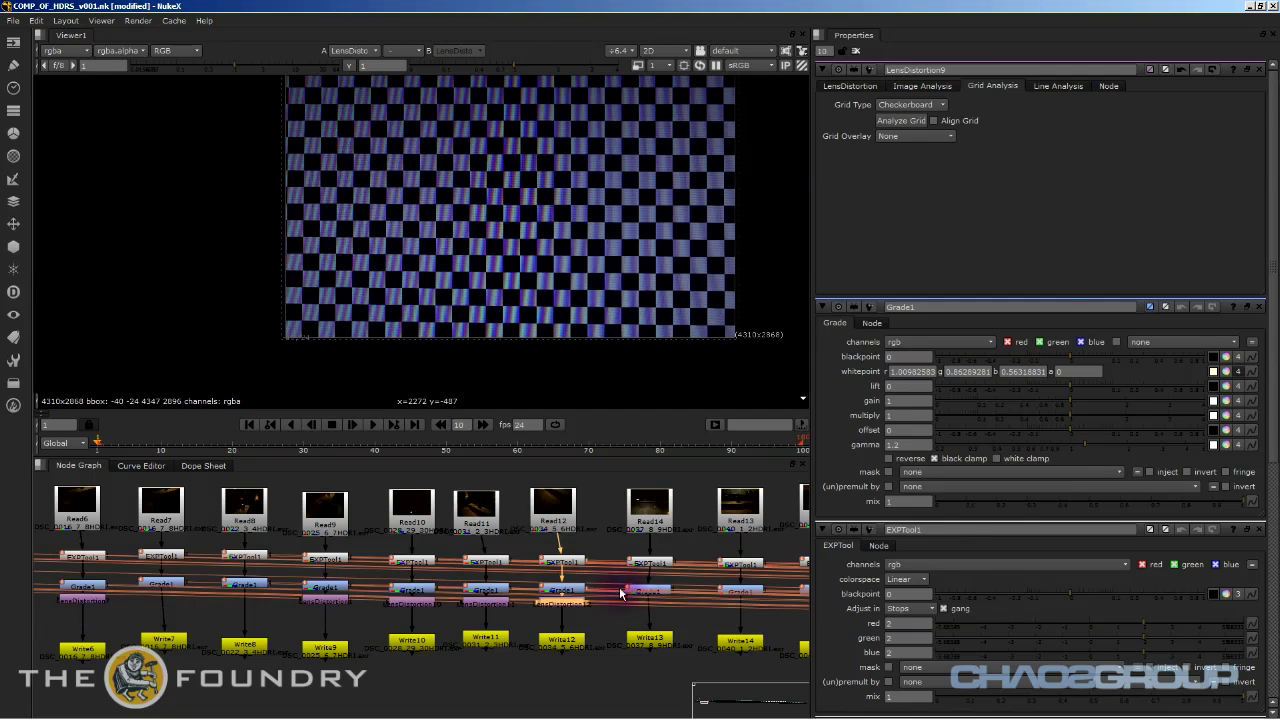
click(656, 590)
key(ctrl+v)
click(746, 591)
key(ctrl+v)
middle_drag(750, 610, 642, 610)
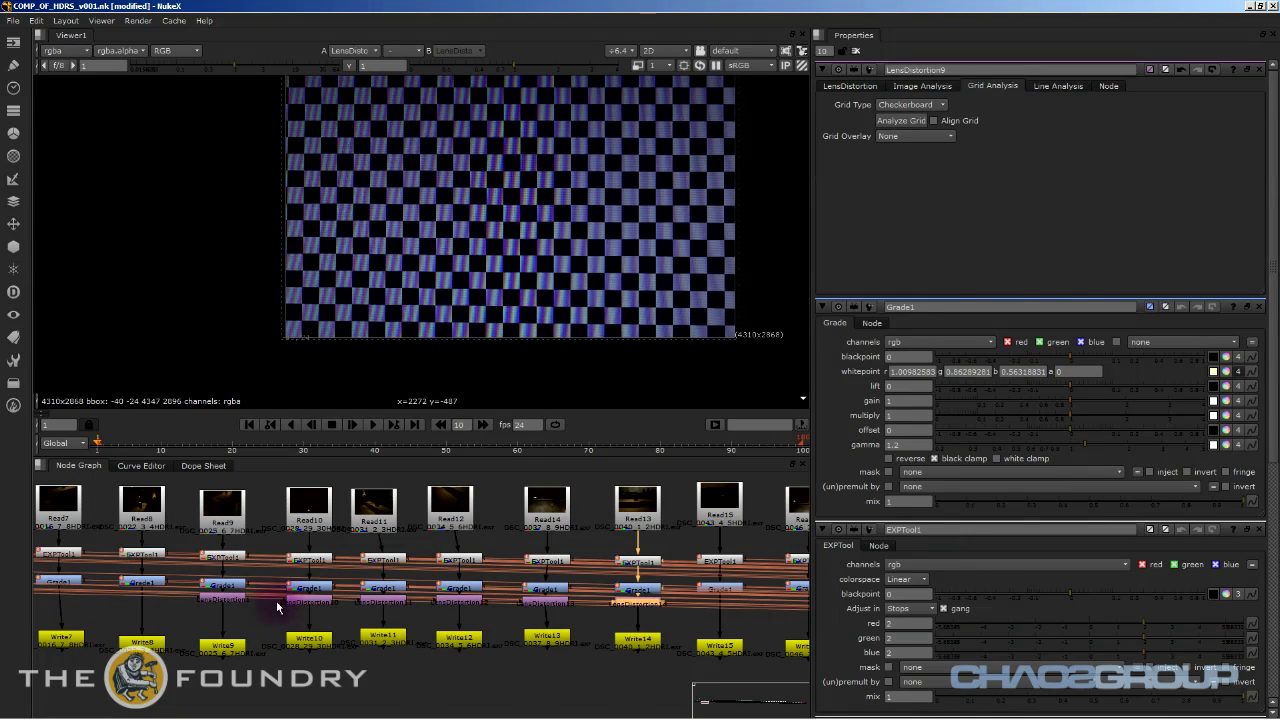
Toggle the LensDistortion node feeding Write9 repeatedly to compare the kitchen island's edge with and without correction, and leave the node disabled.
click(228, 602)
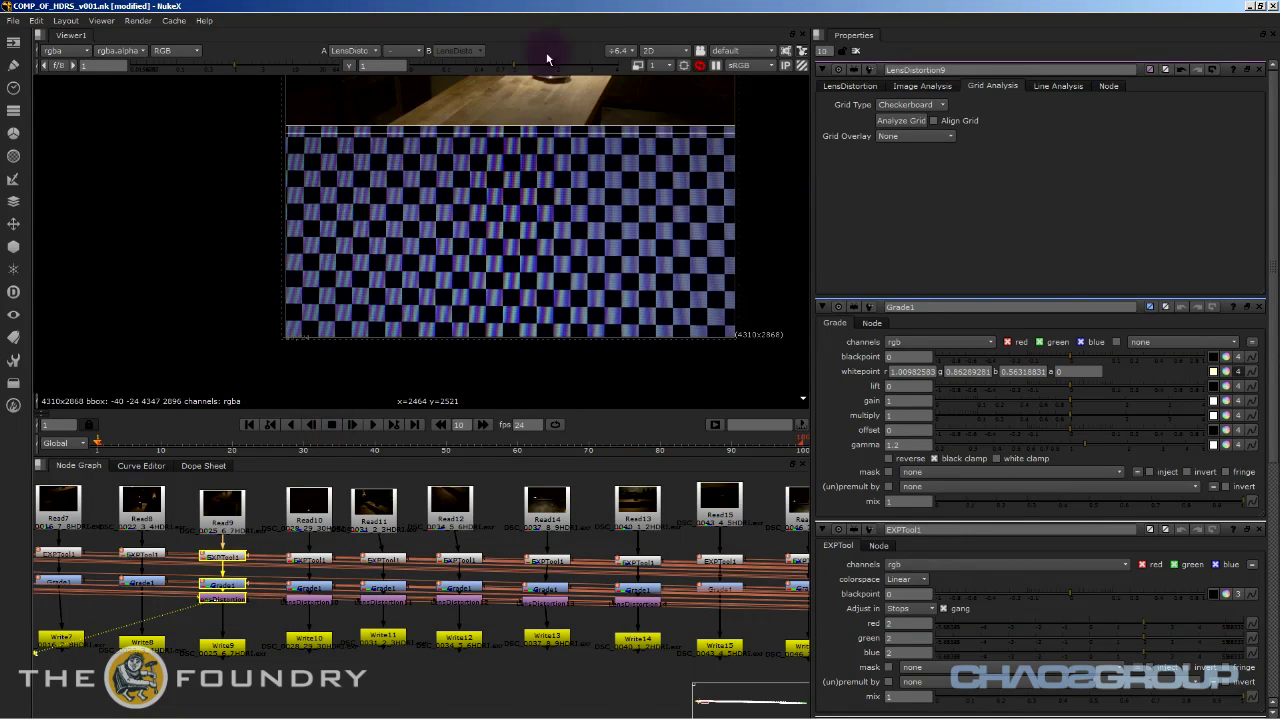
middle_drag(509, 208, 495, 250)
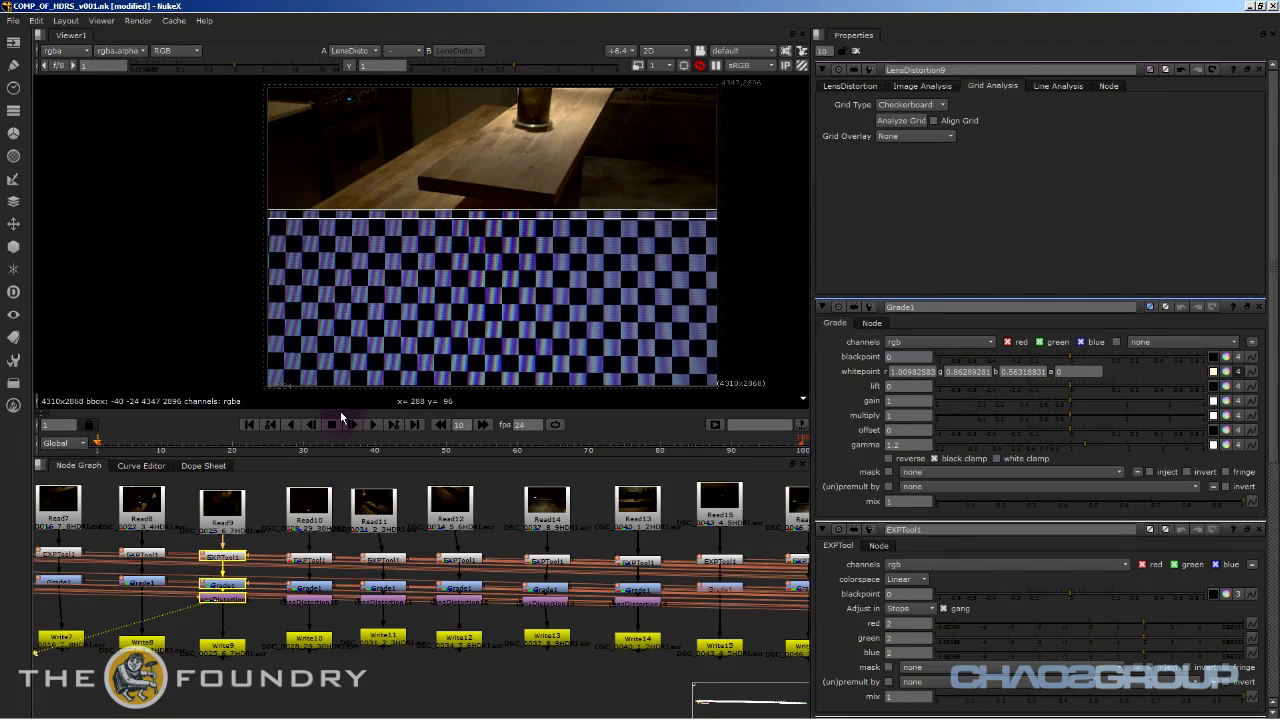
click(232, 600)
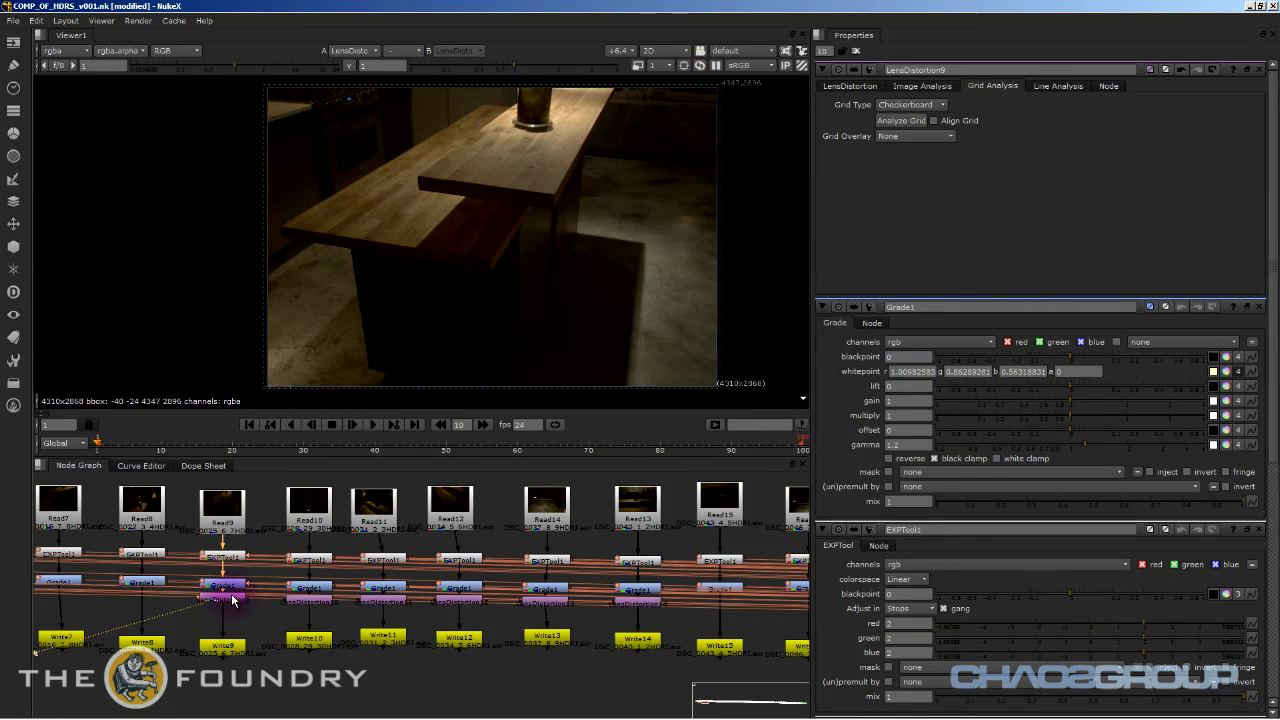
key(d)
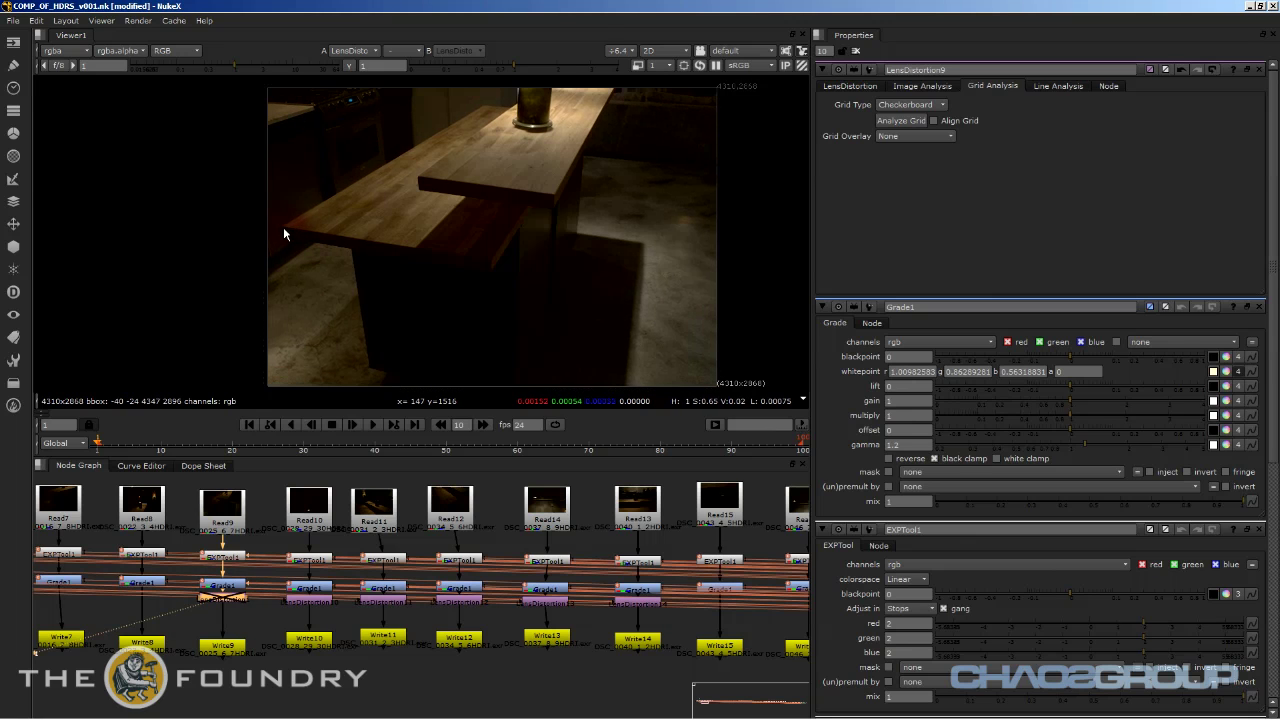
scroll(281, 237, up, 4)
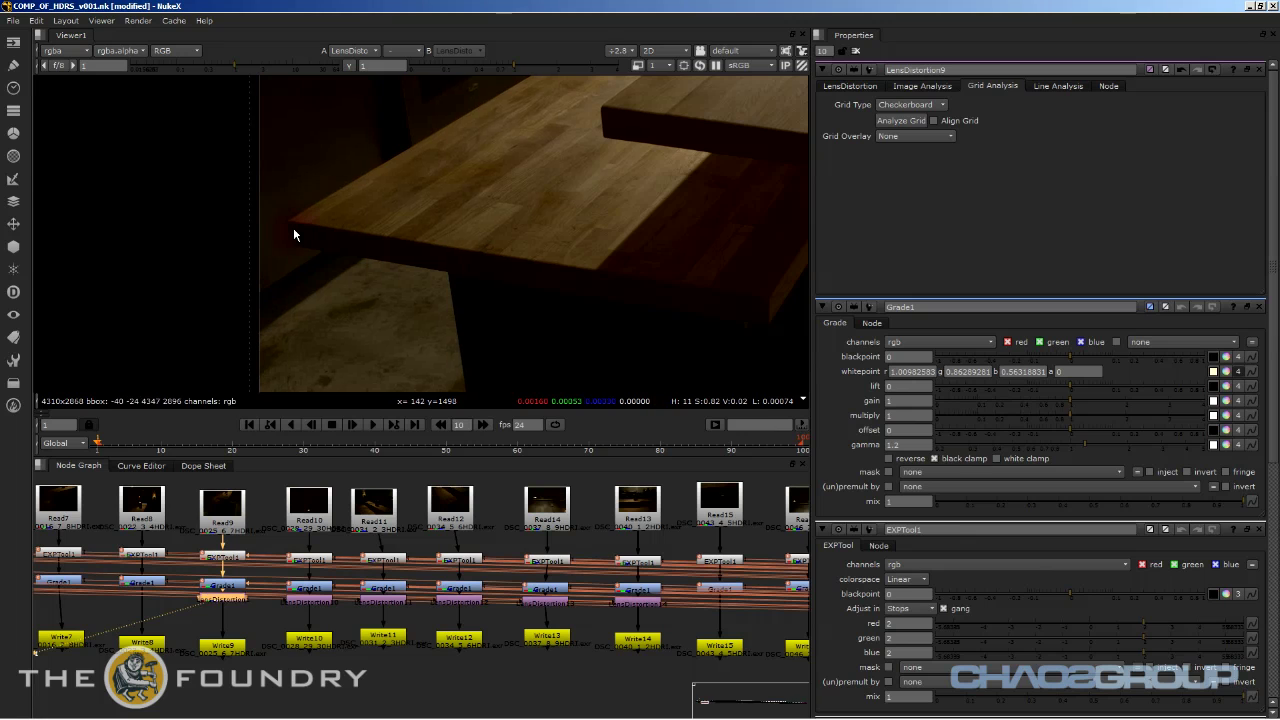
key(d)
key(d)
key(d)
key(d)
key(d)
key(d)
key(d)
key(d)
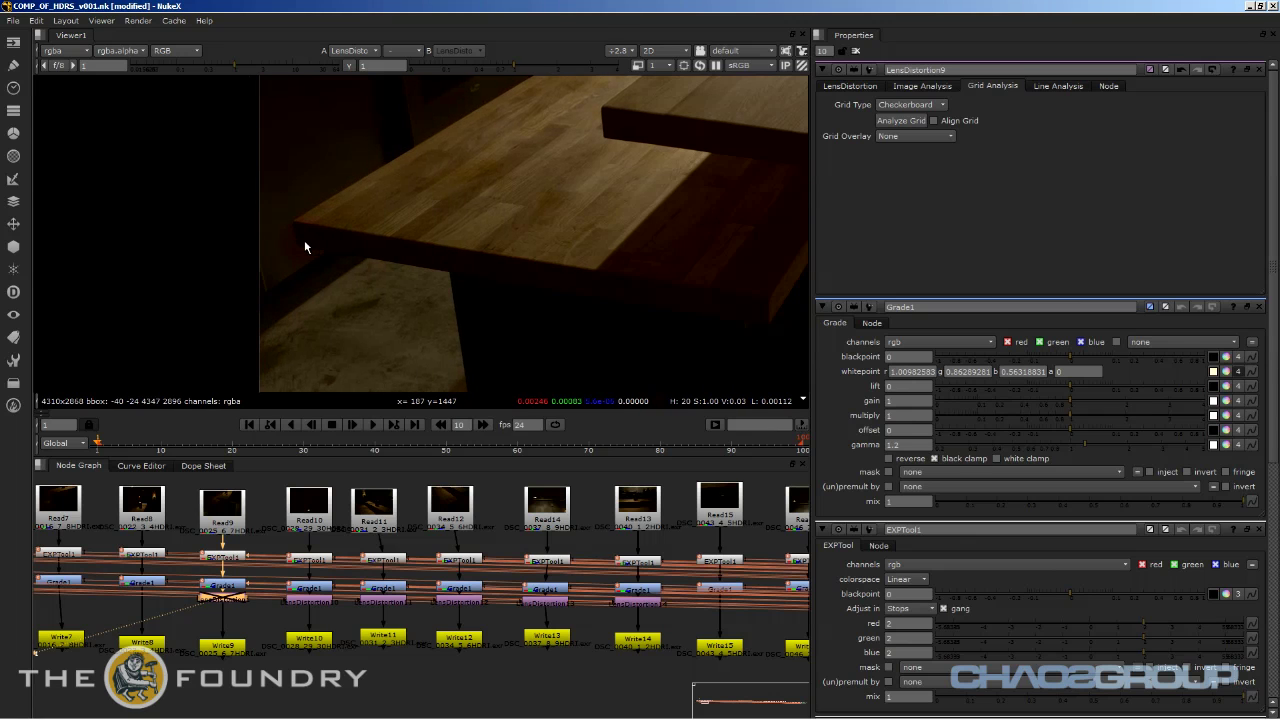
scroll(457, 250, down, 4)
View the LensDistortion output of the branch feeding Write11 in the viewer.
middle_drag(760, 230, 402, 276)
middle_drag(60, 304, 545, 284)
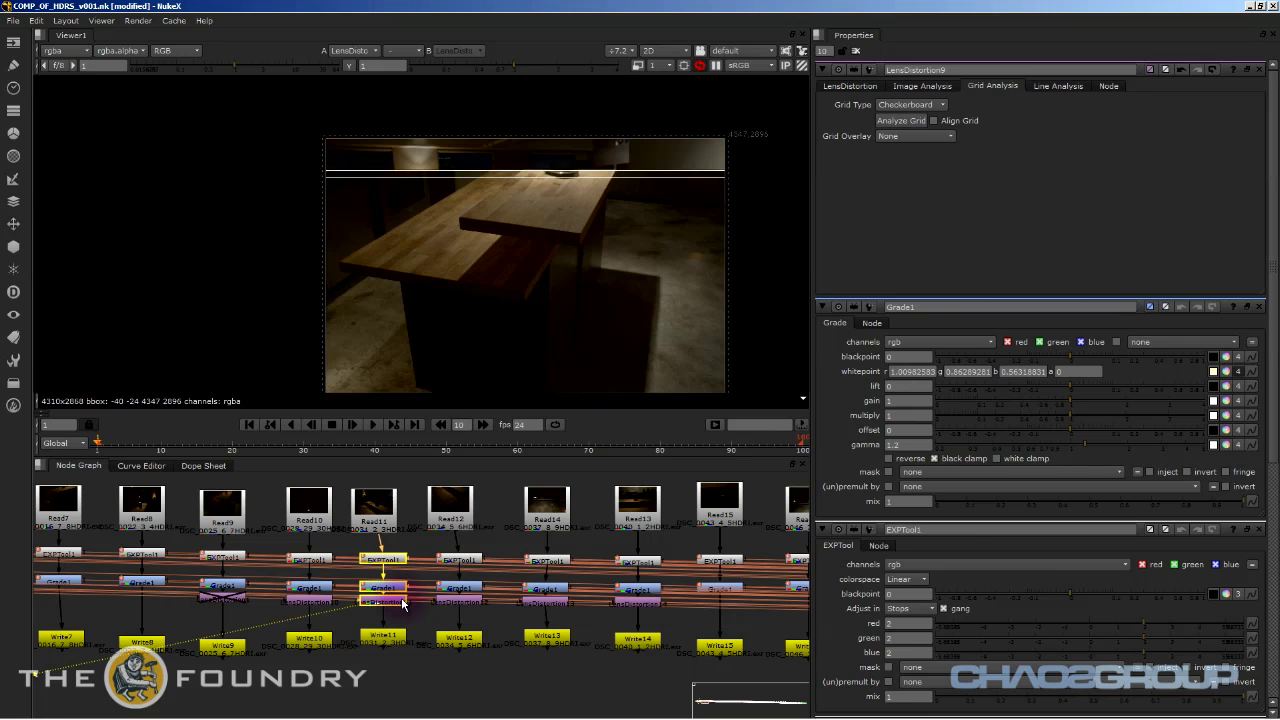
scroll(640, 593, down, 1)
middle_drag(729, 590, 528, 623)
scroll(640, 593, down, 2)
middle_drag(691, 566, 470, 531)
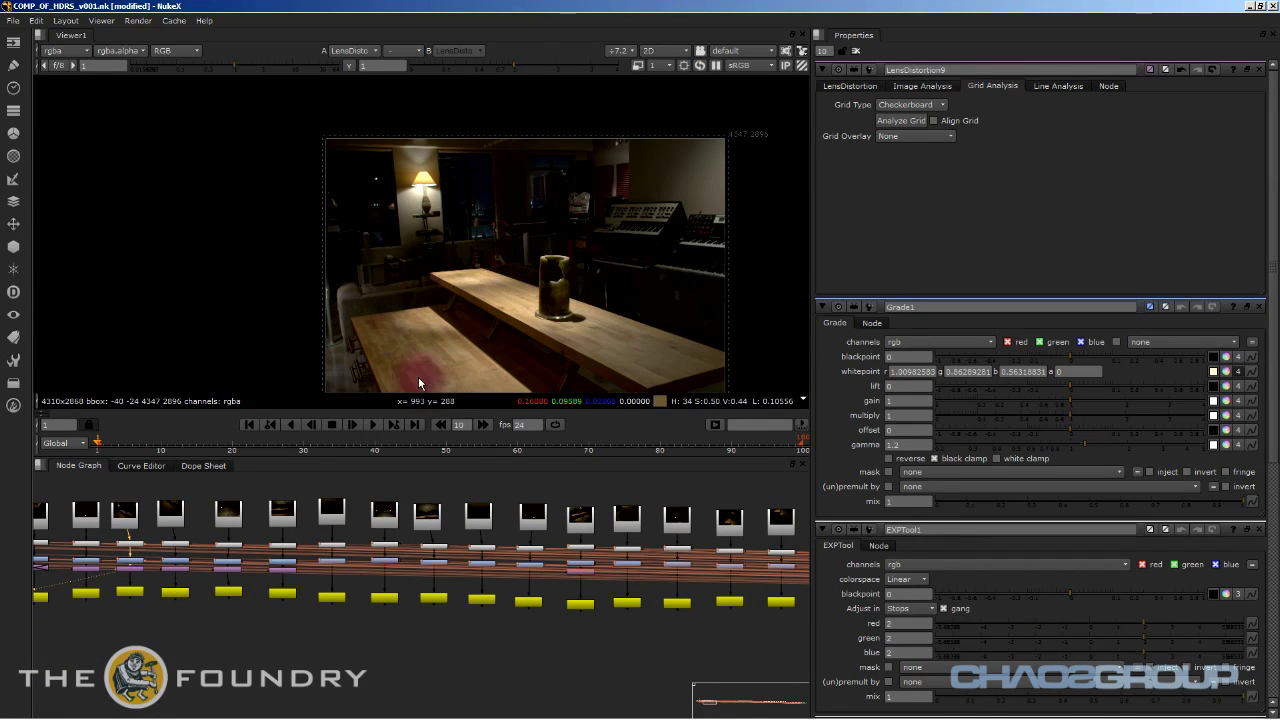
middle_drag(419, 378, 412, 314)
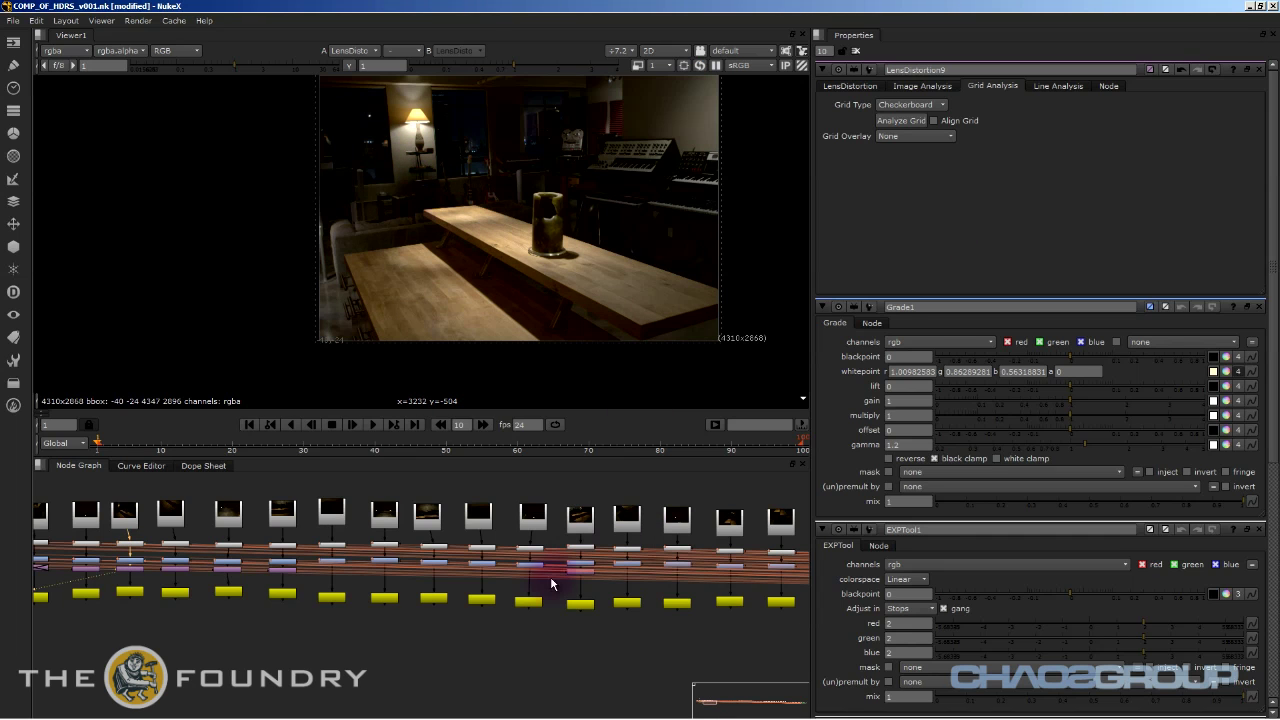
View the Grade1 outputs of several other photo branches further along the node graph, one after another.
click(683, 566)
key(1)
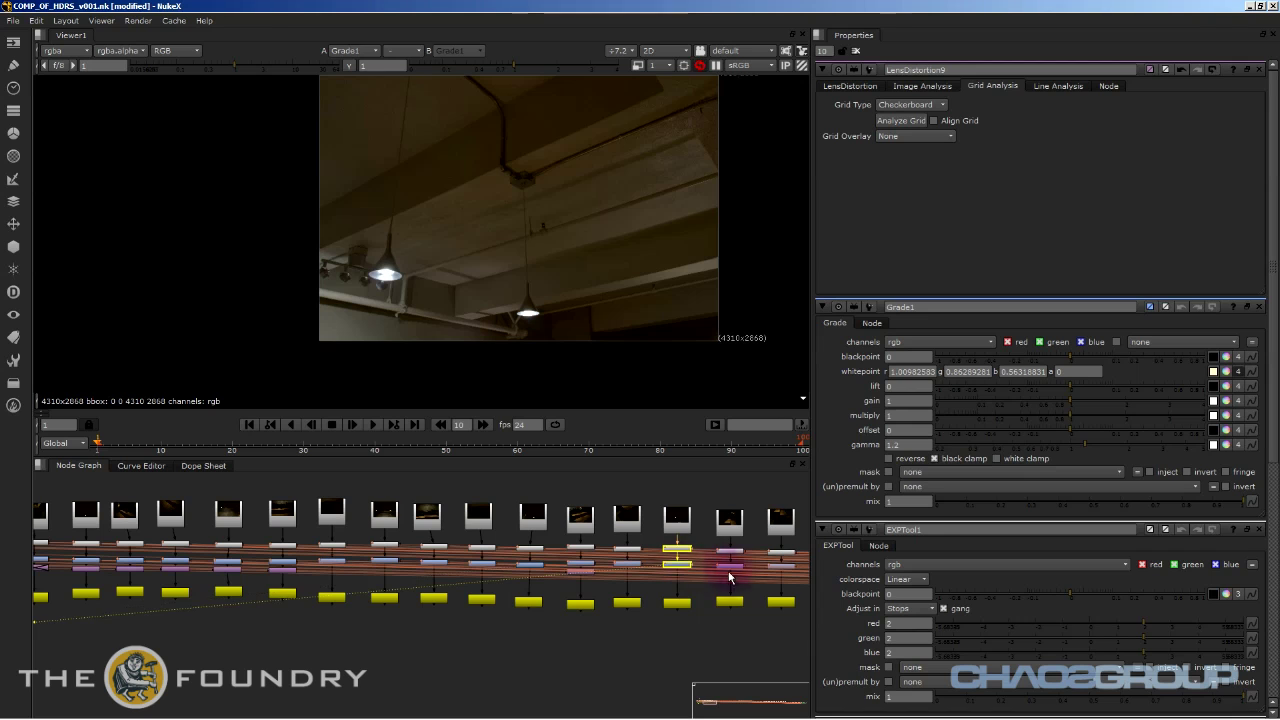
click(729, 574)
key(1)
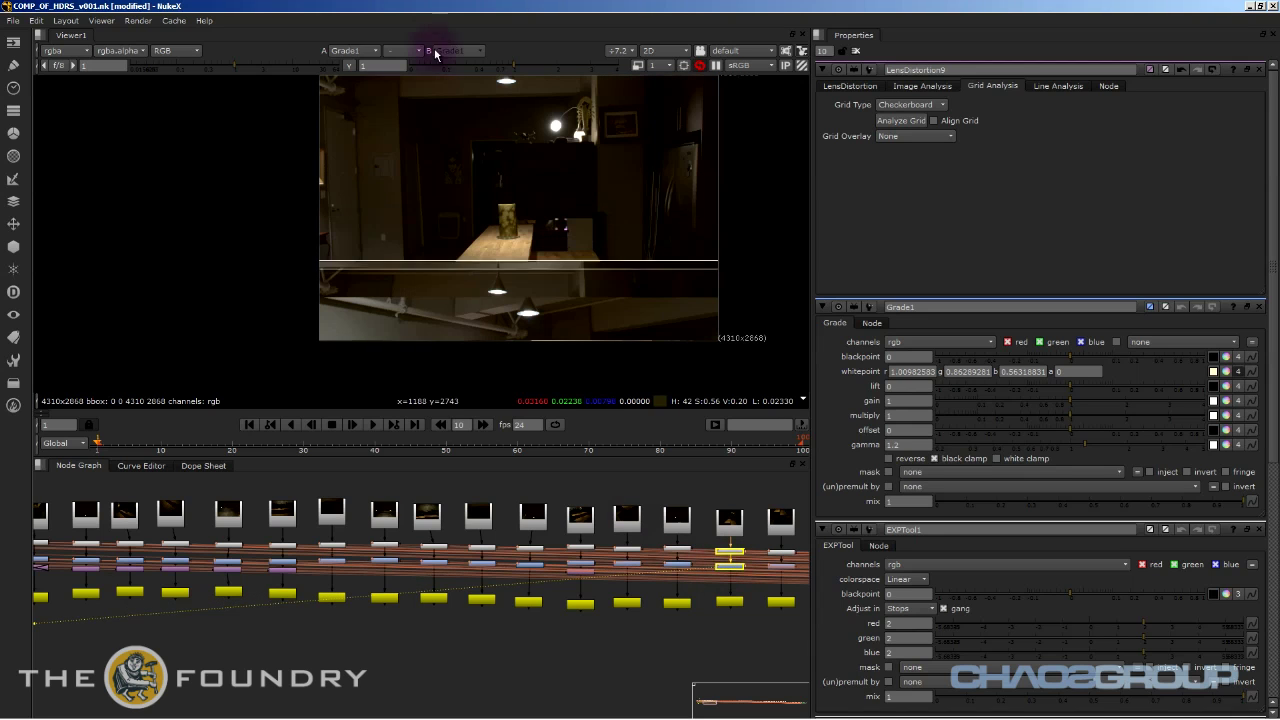
middle_drag(780, 557, 483, 588)
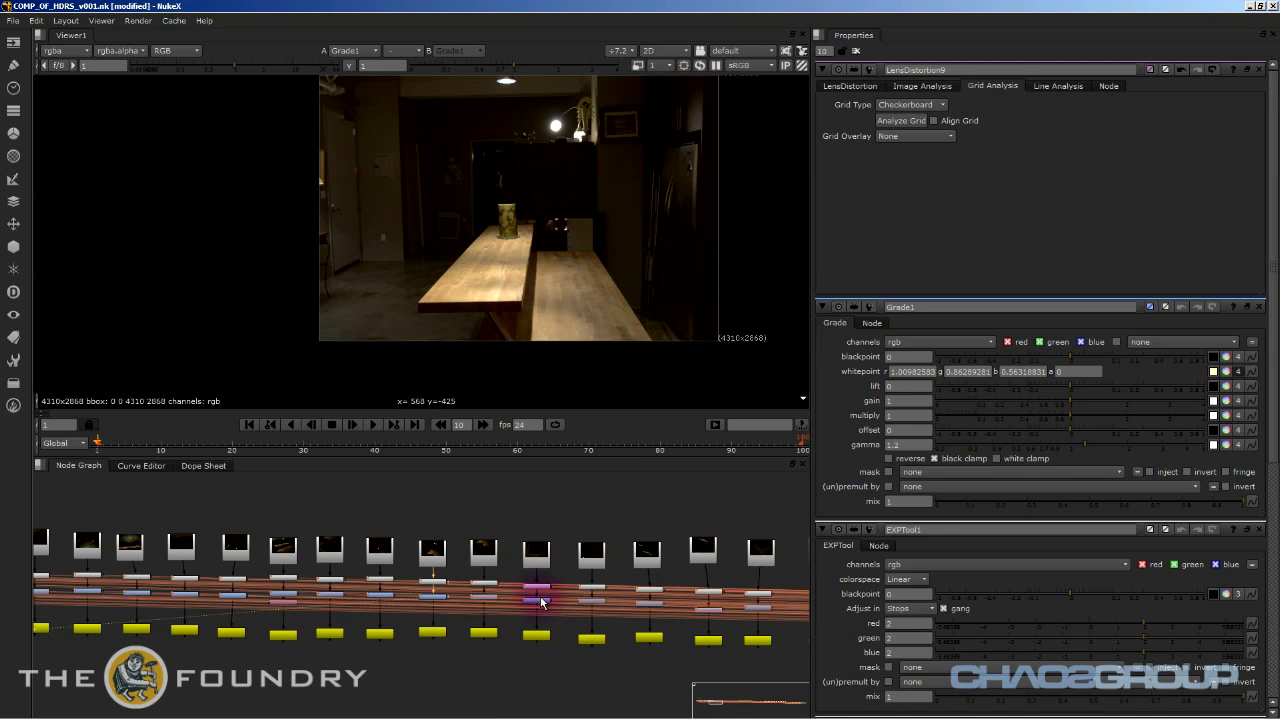
click(592, 597)
key(1)
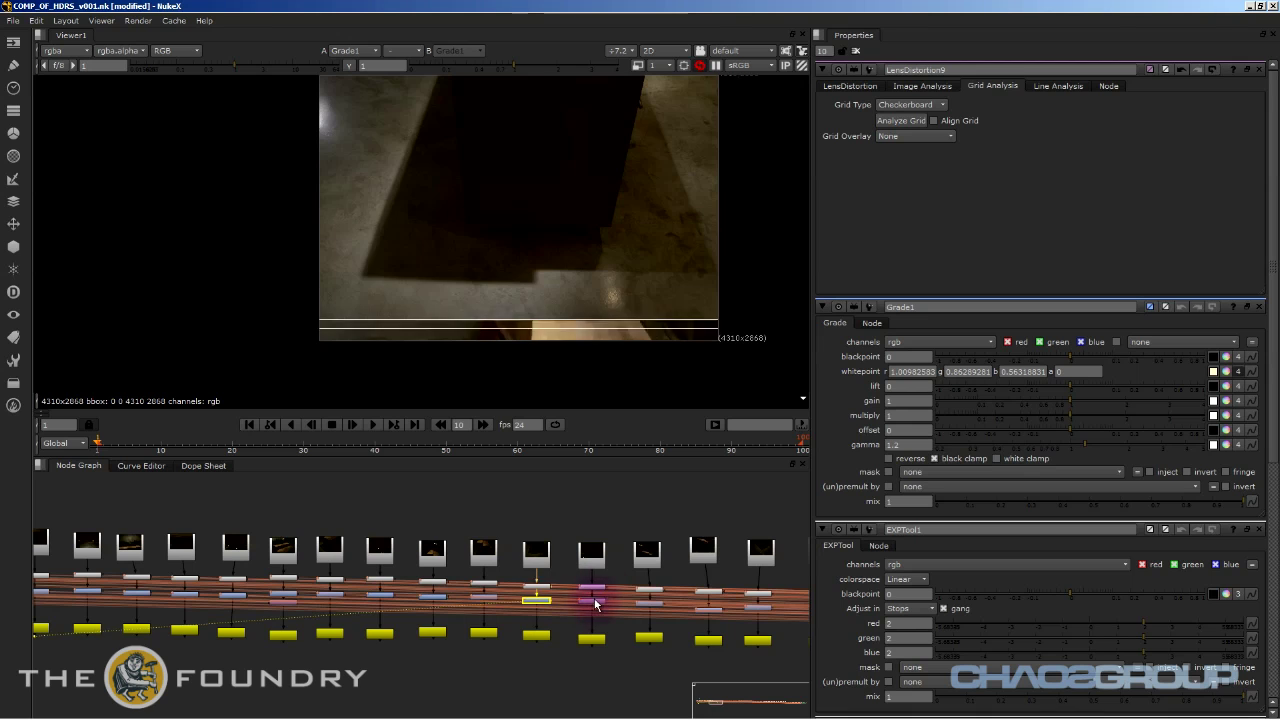
click(653, 606)
key(1)
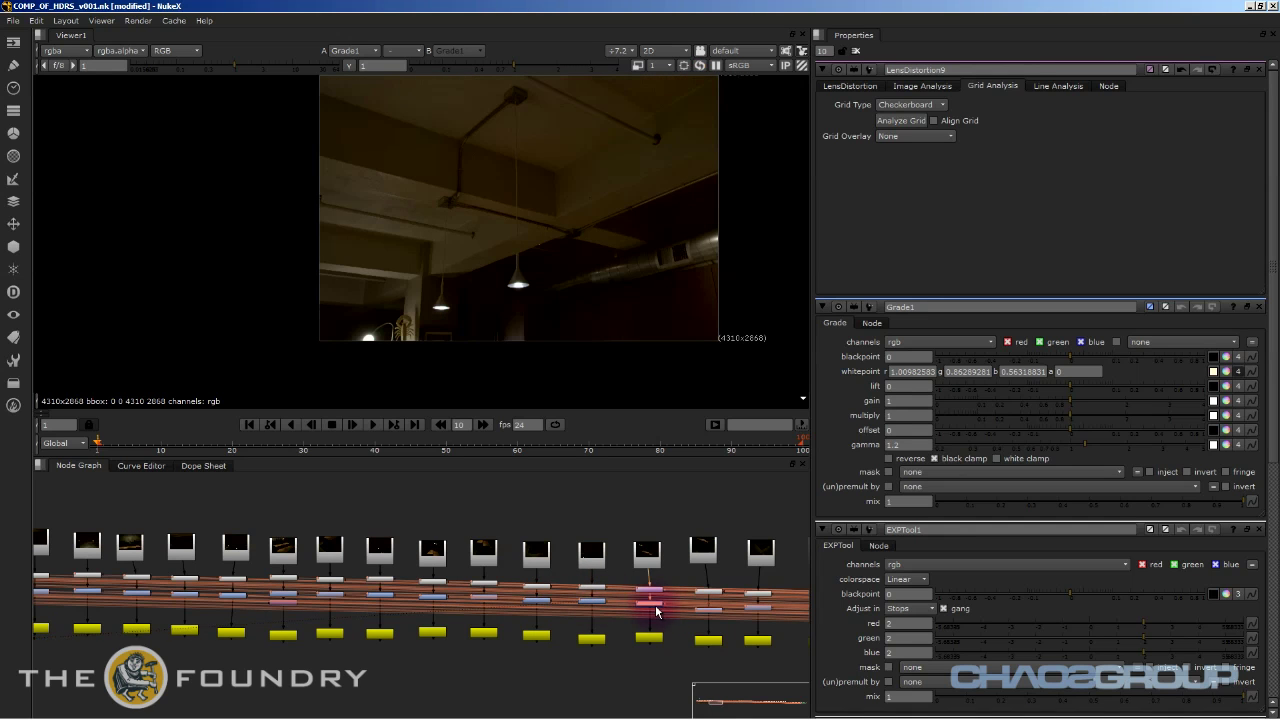
click(706, 609)
key(1)
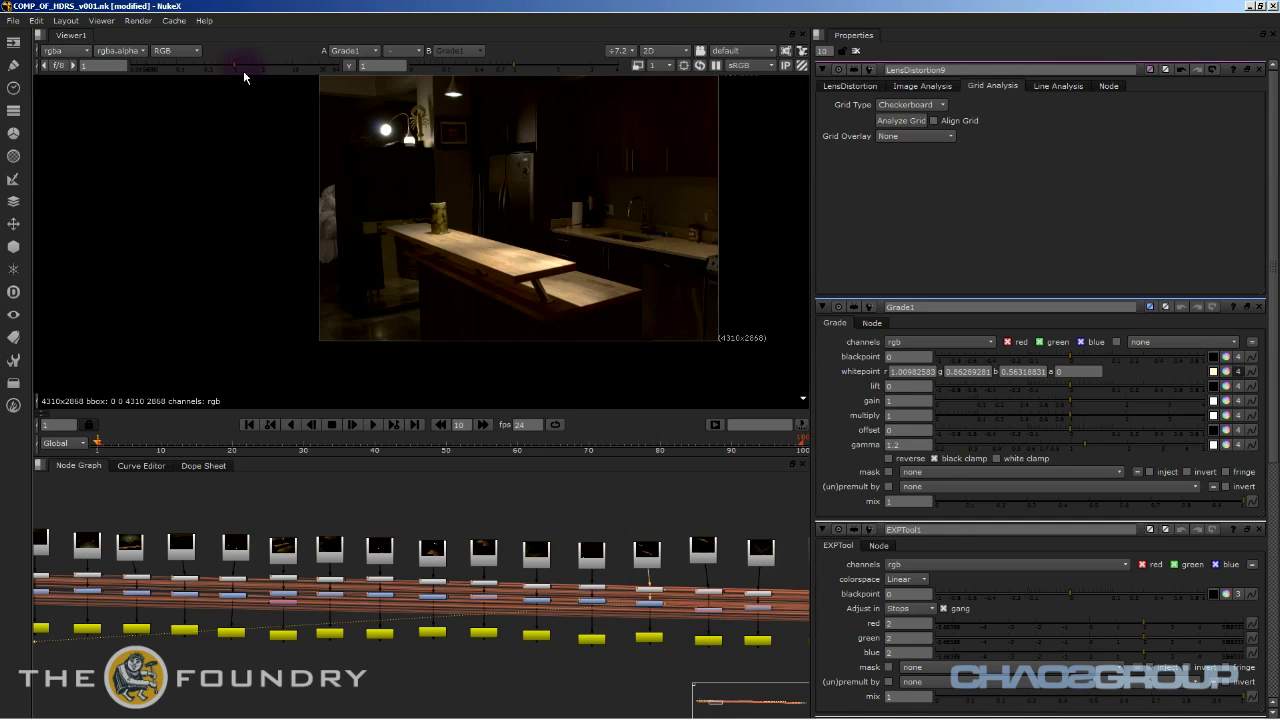
mouse_move(224, 67)
mouse_down()
mouse_move(209, 67)
mouse_move(243, 67)
mouse_move(203, 74)
mouse_move(228, 72)
mouse_up()
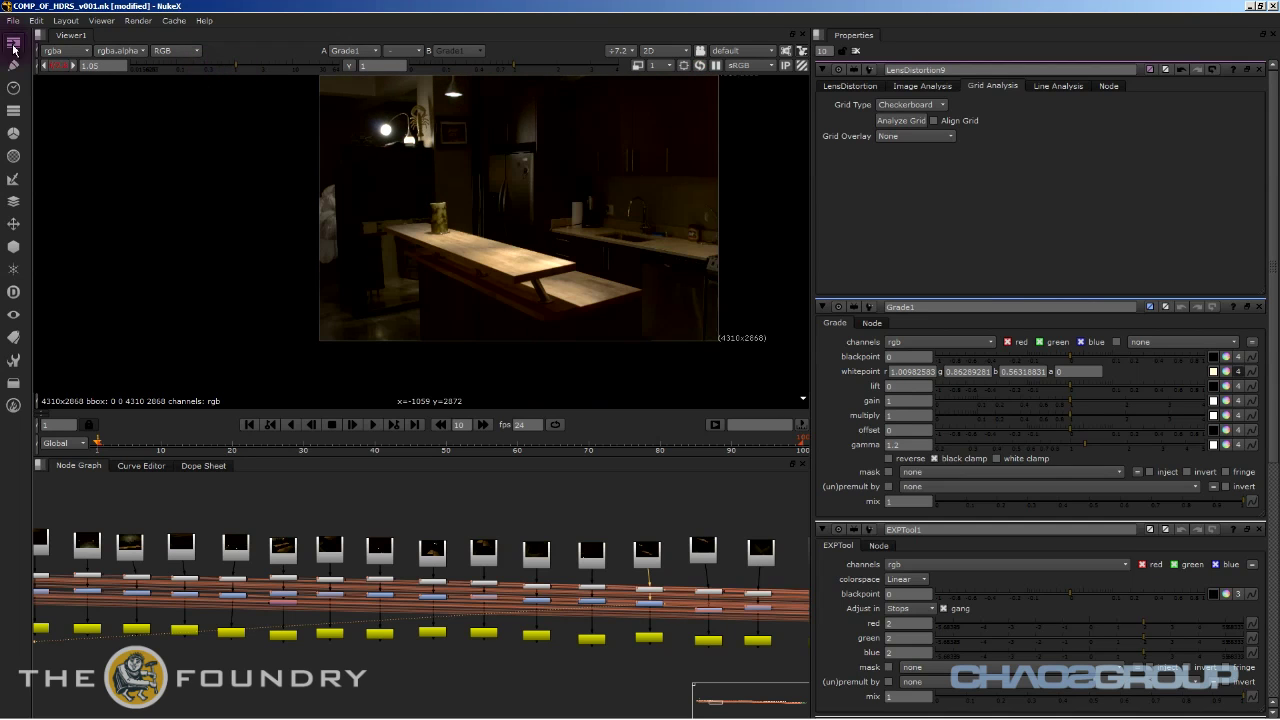
View the Read120 photo at the far end of the node graph, followed by its Grade2 output.
scroll(632, 662, down, 8)
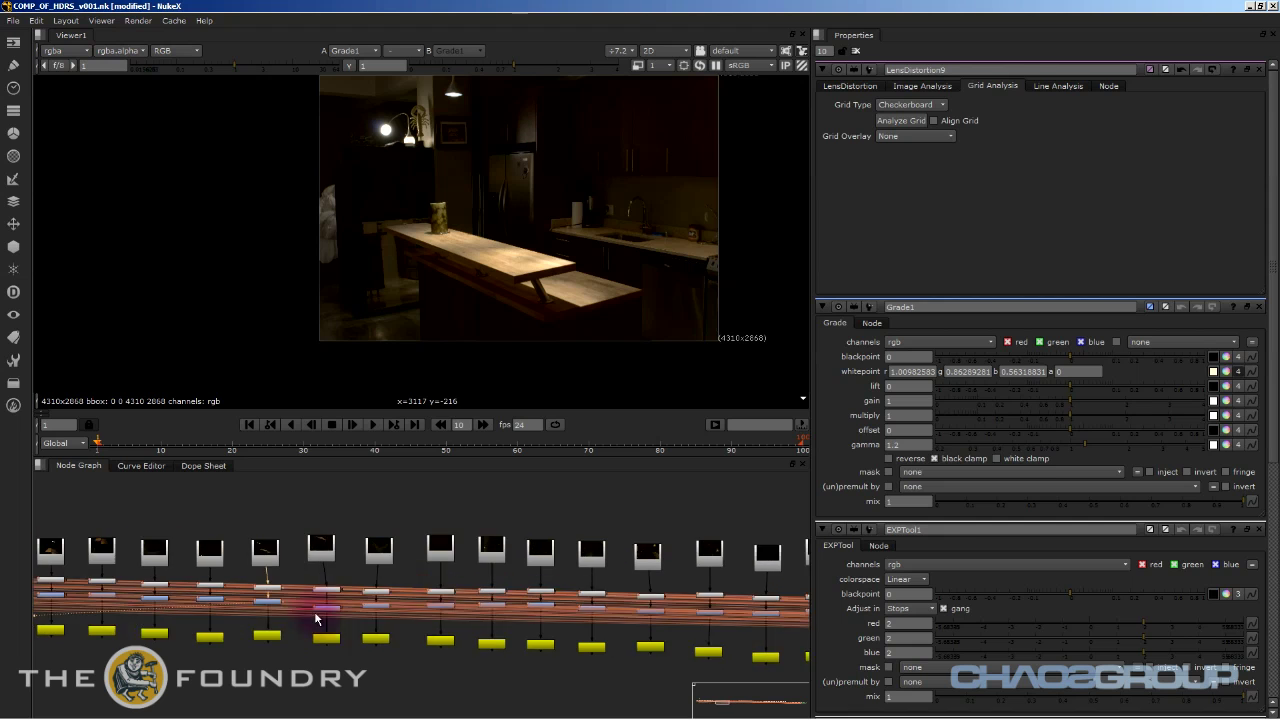
scroll(637, 584, down, 2)
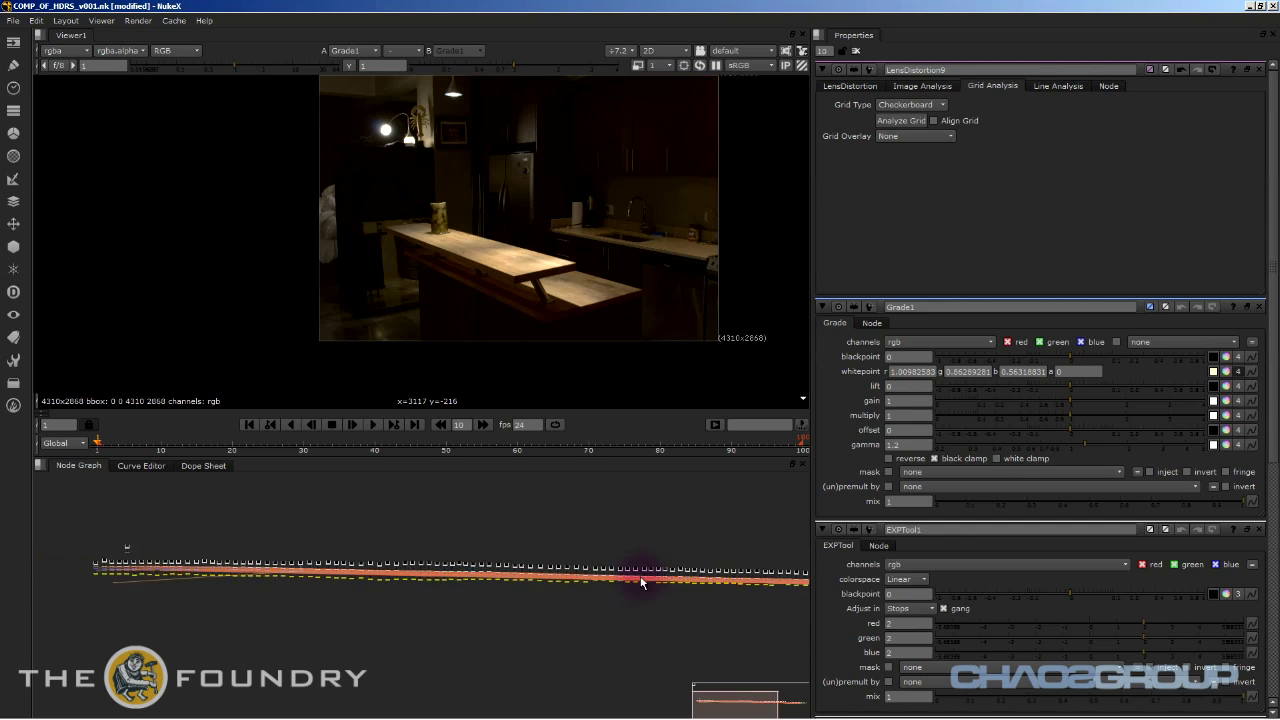
middle_drag(643, 583, 180, 586)
scroll(578, 605, up, 6)
middle_drag(482, 535, 600, 643)
scroll(598, 638, up, 3)
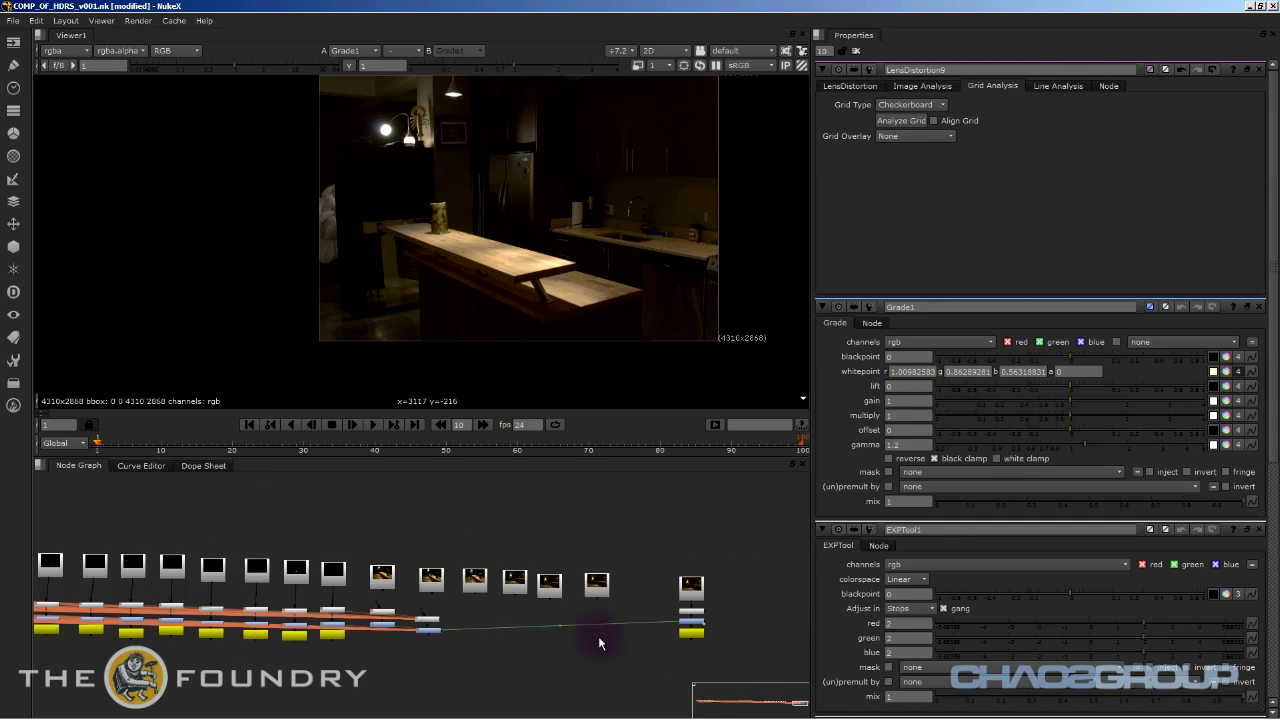
middle_drag(788, 625, 590, 664)
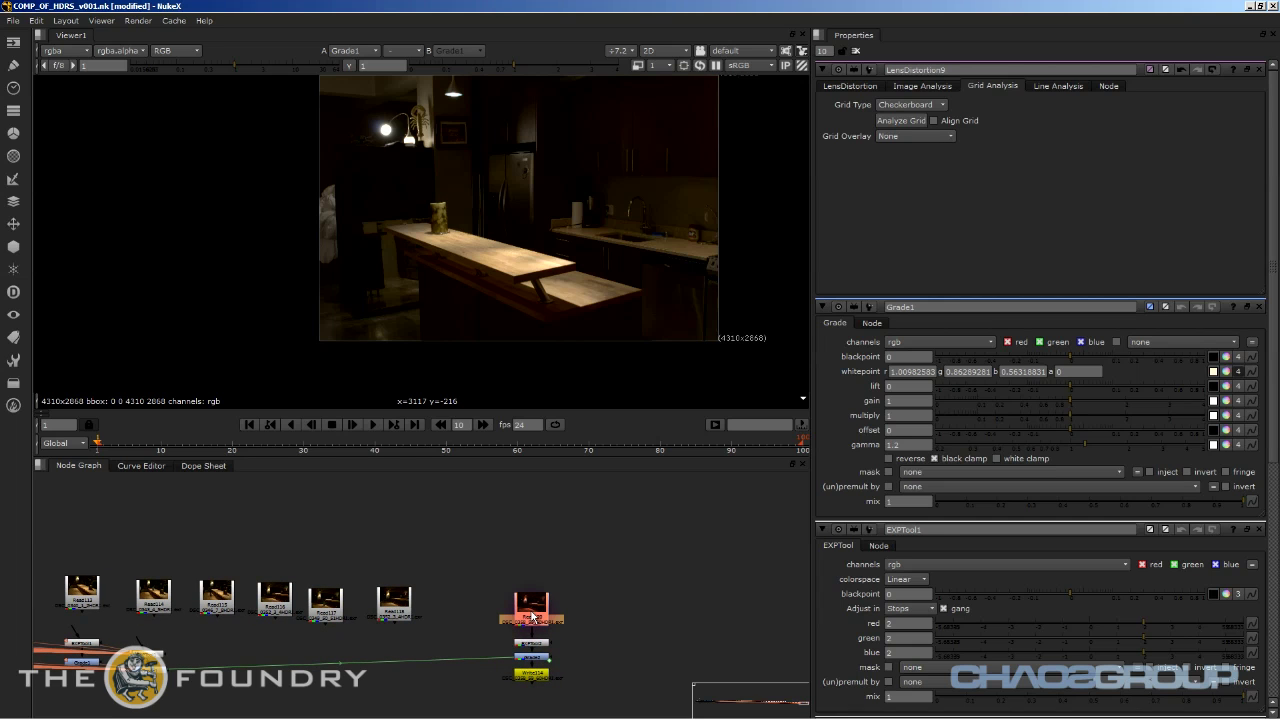
key(1)
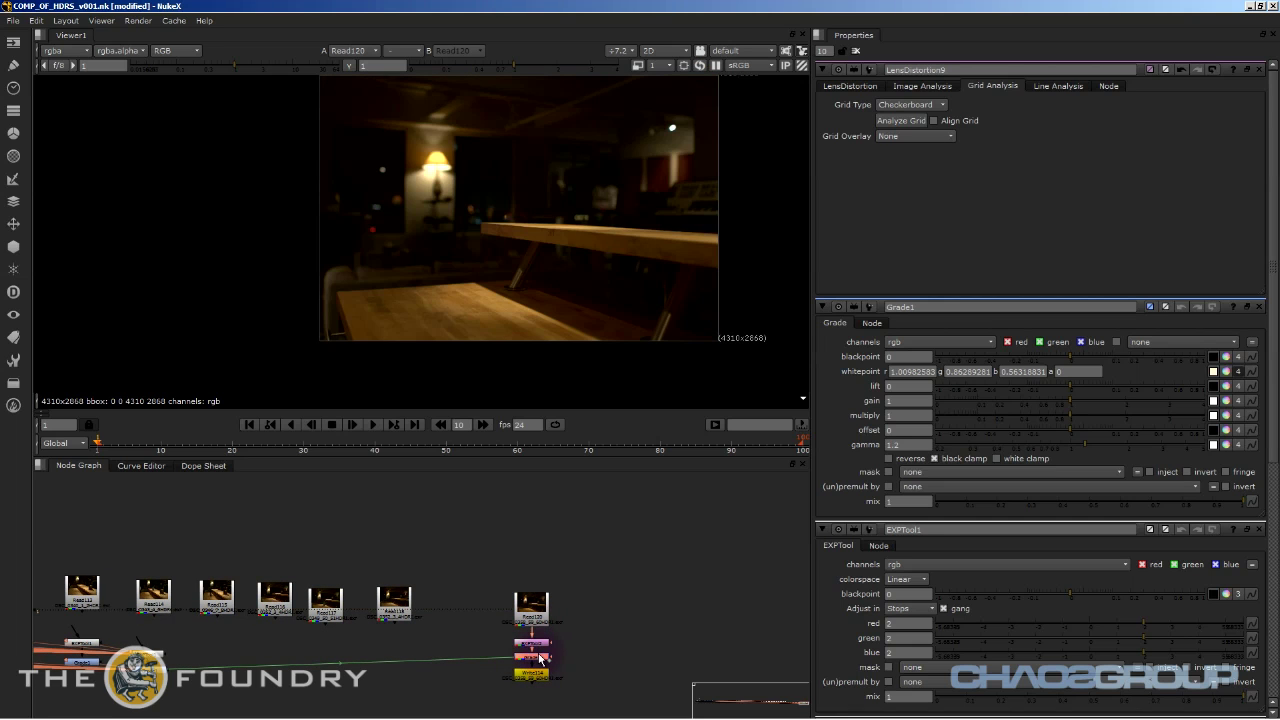
key(1)
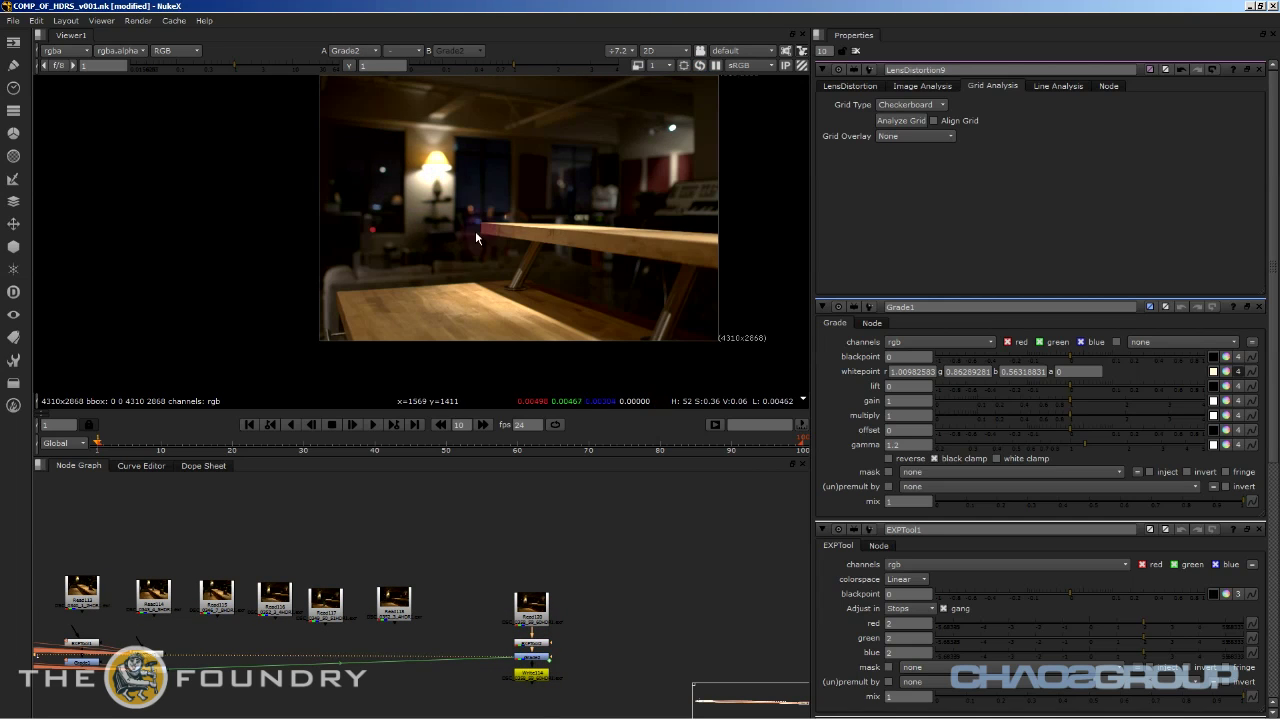
Examine the focused tabletop and the blurred lamp and window background in the Grade2 image at close range.
scroll(470, 222, up, 3)
middle_drag(392, 205, 411, 235)
middle_drag(515, 202, 485, 283)
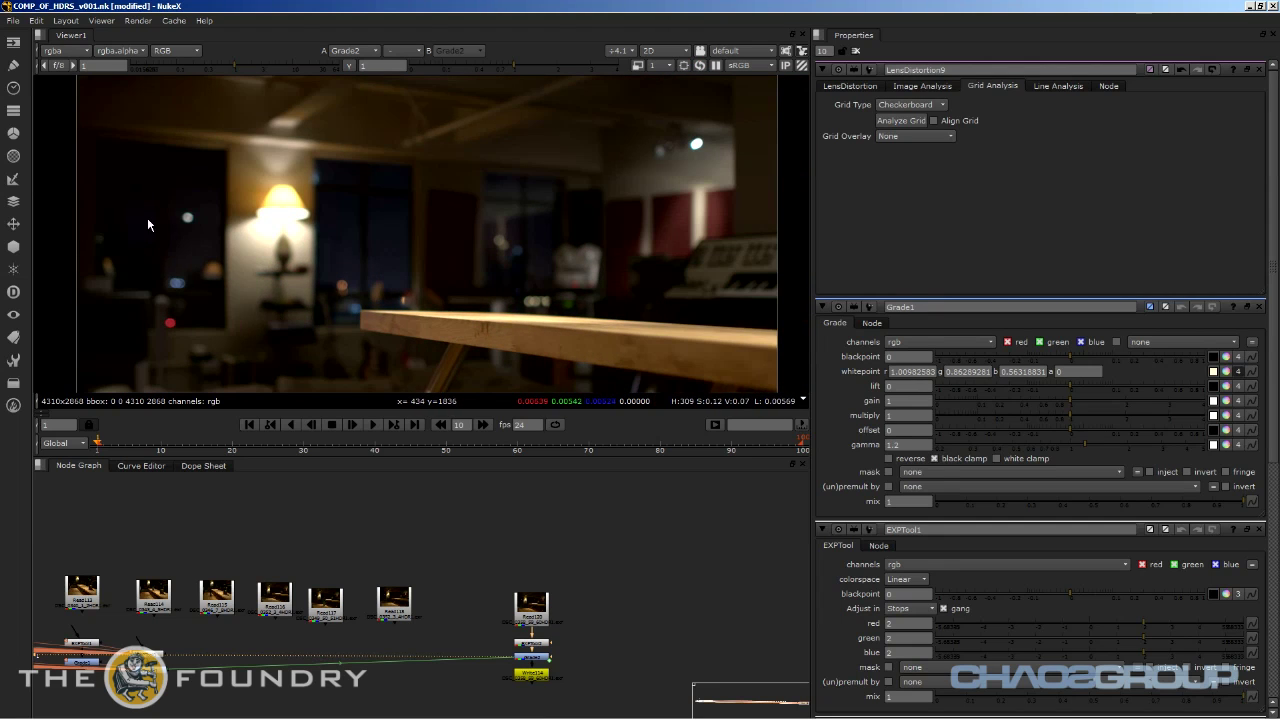
middle_drag(492, 290, 464, 275)
scroll(480, 280, down, 3)
scroll(354, 242, up, 4)
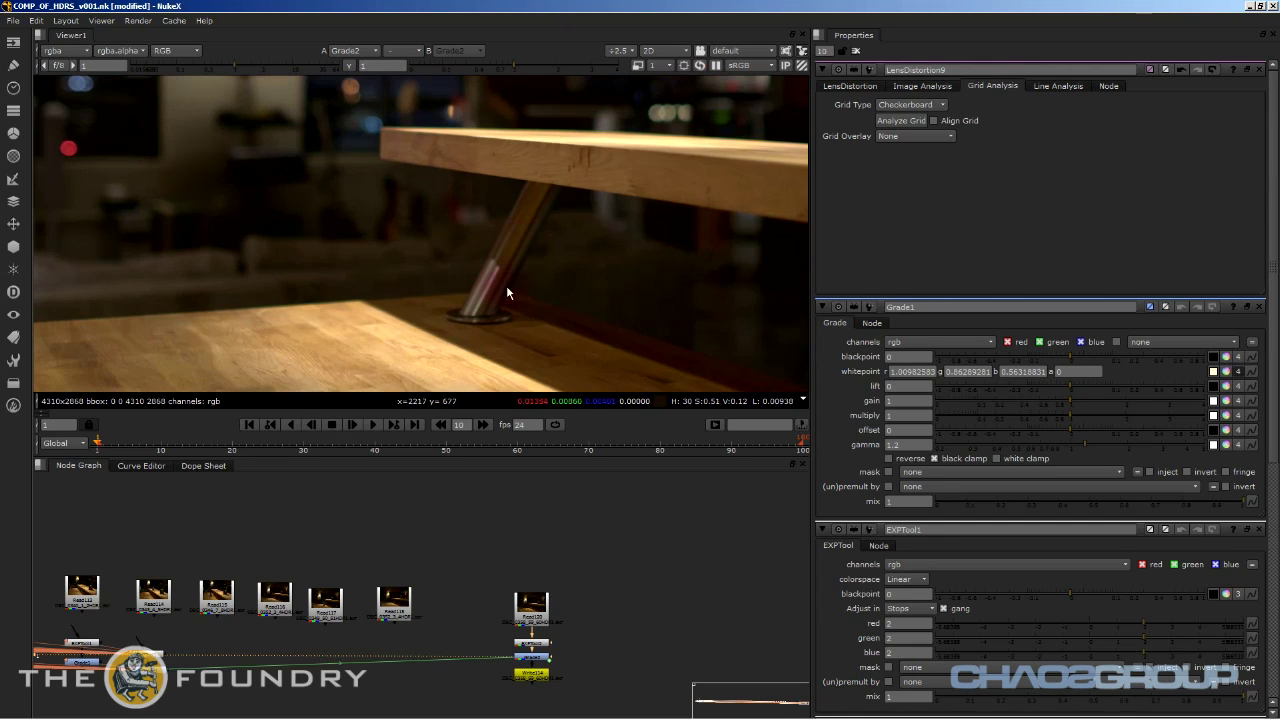
scroll(492, 335, down, 4)
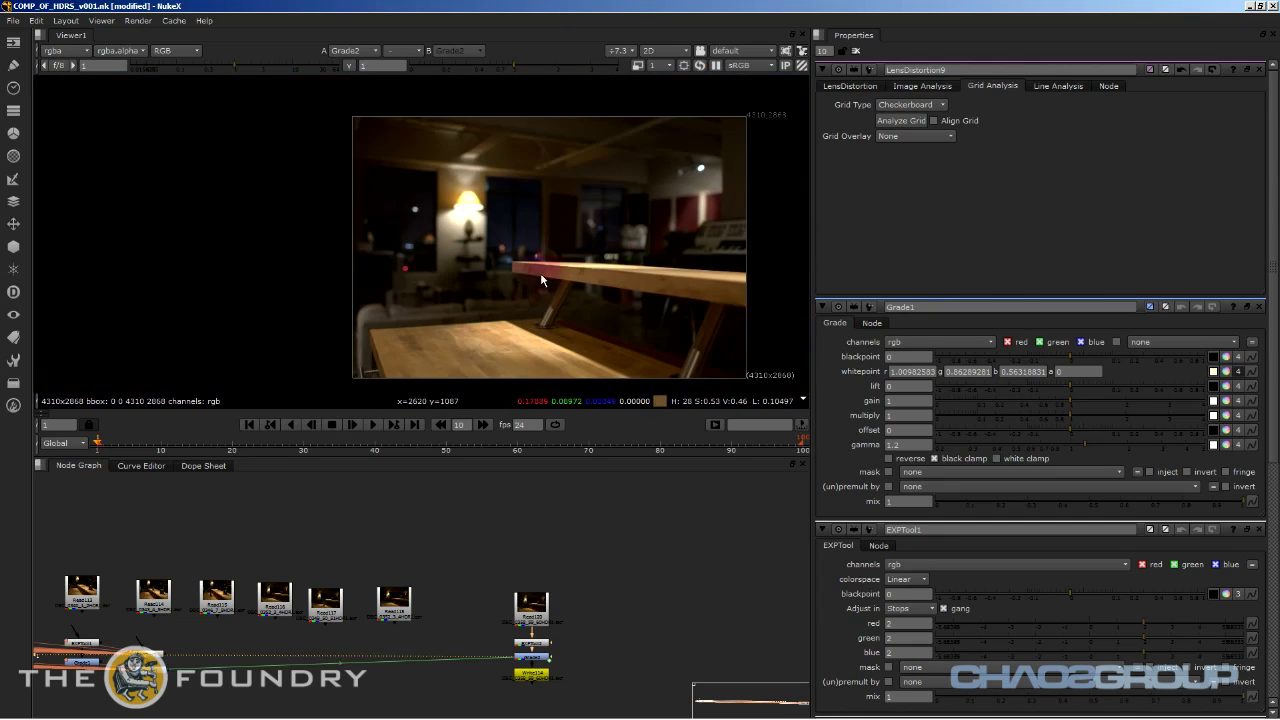
scroll(613, 261, down, 1)
scroll(437, 527, down, 5)
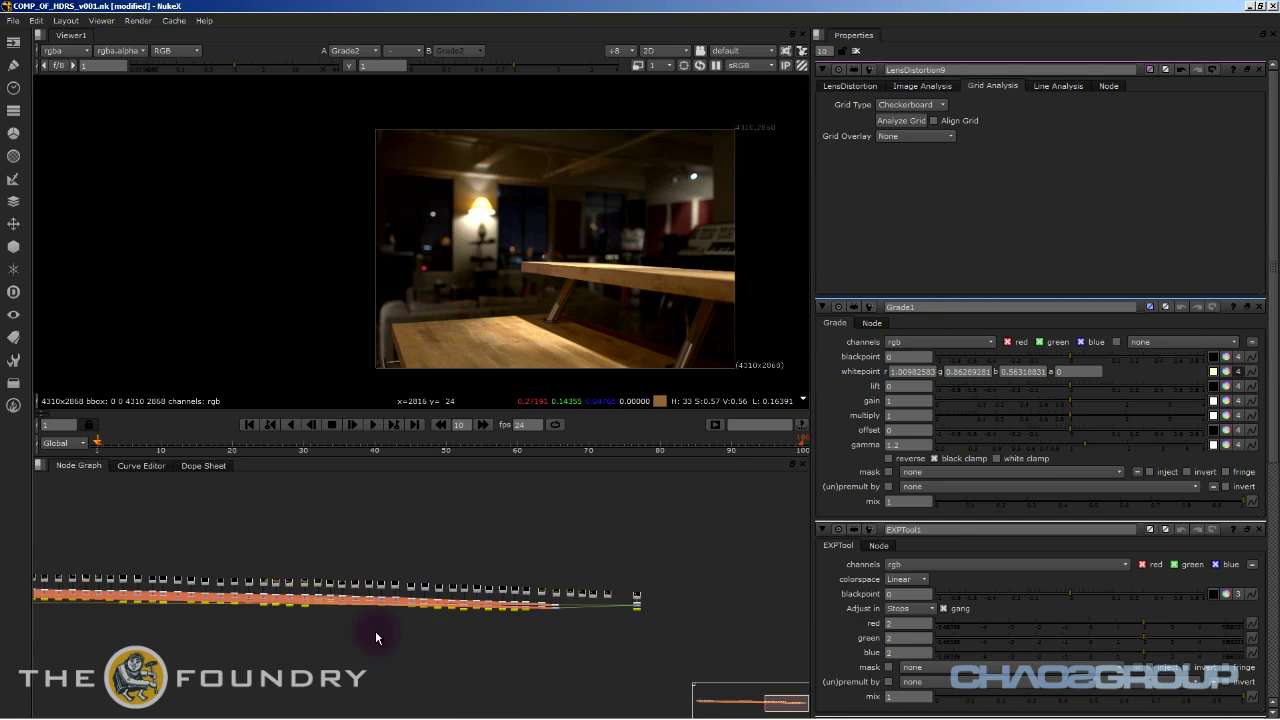
middle_drag(375, 630, 780, 672)
scroll(365, 656, up, 5)
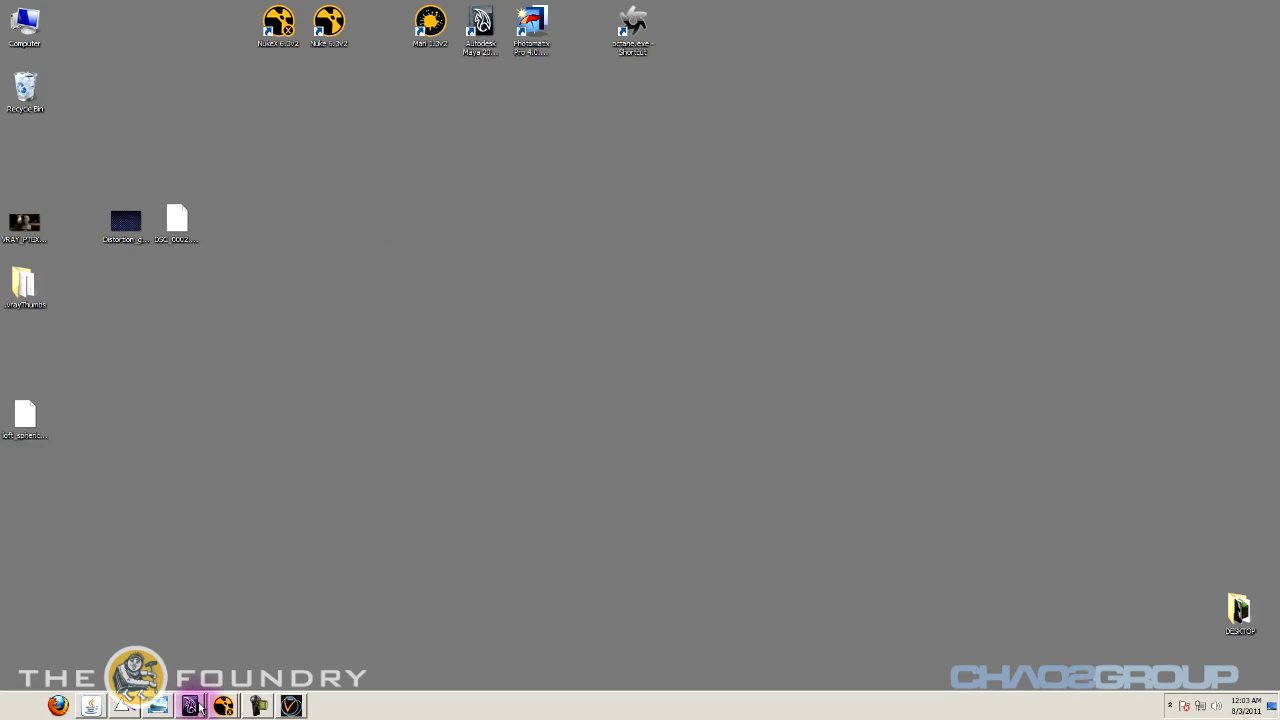
Switch to Maya and open the scene LOFT_MODEL_DEMO_V029.mb from the LOFT_PTEX folder.
click(191, 704)
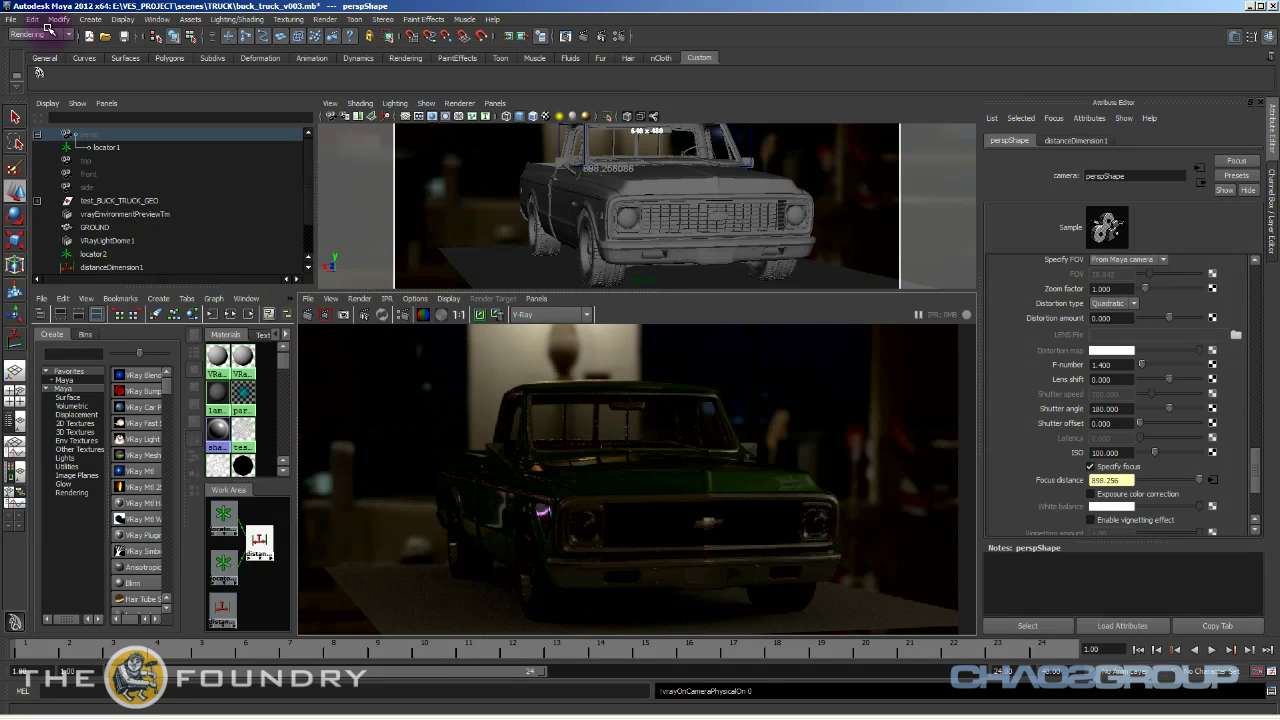
click(11, 19)
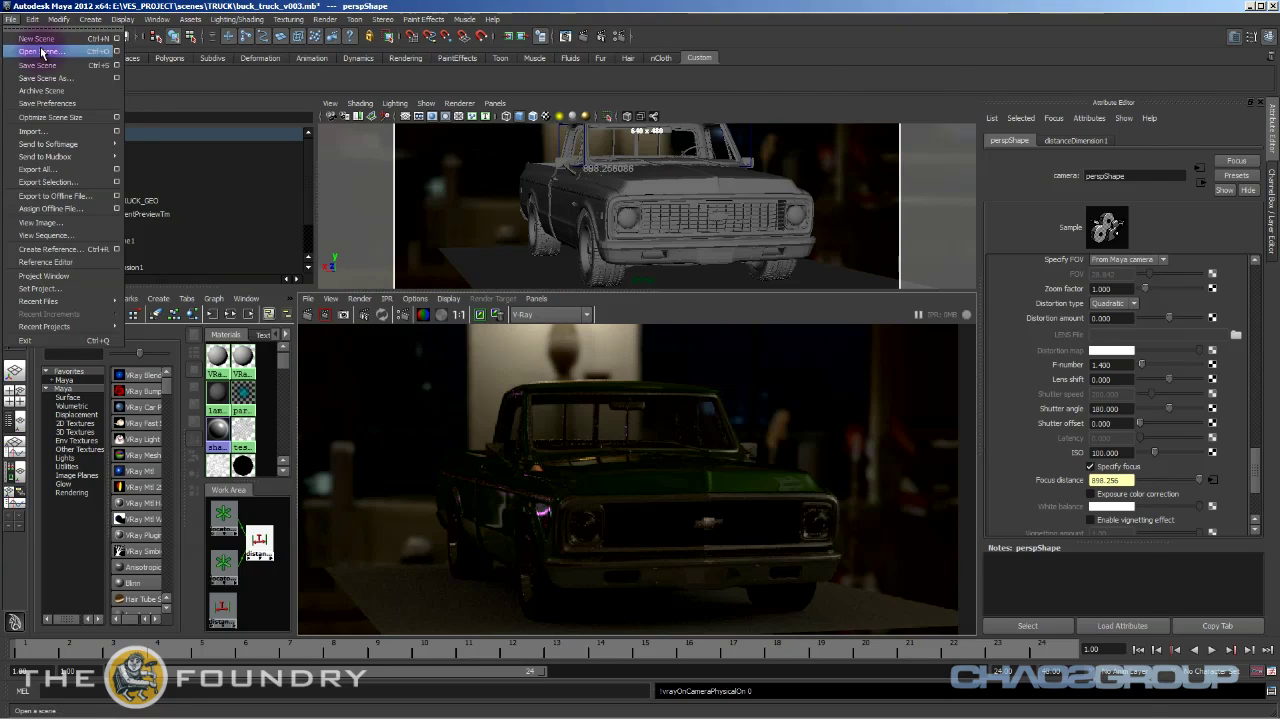
click(41, 52)
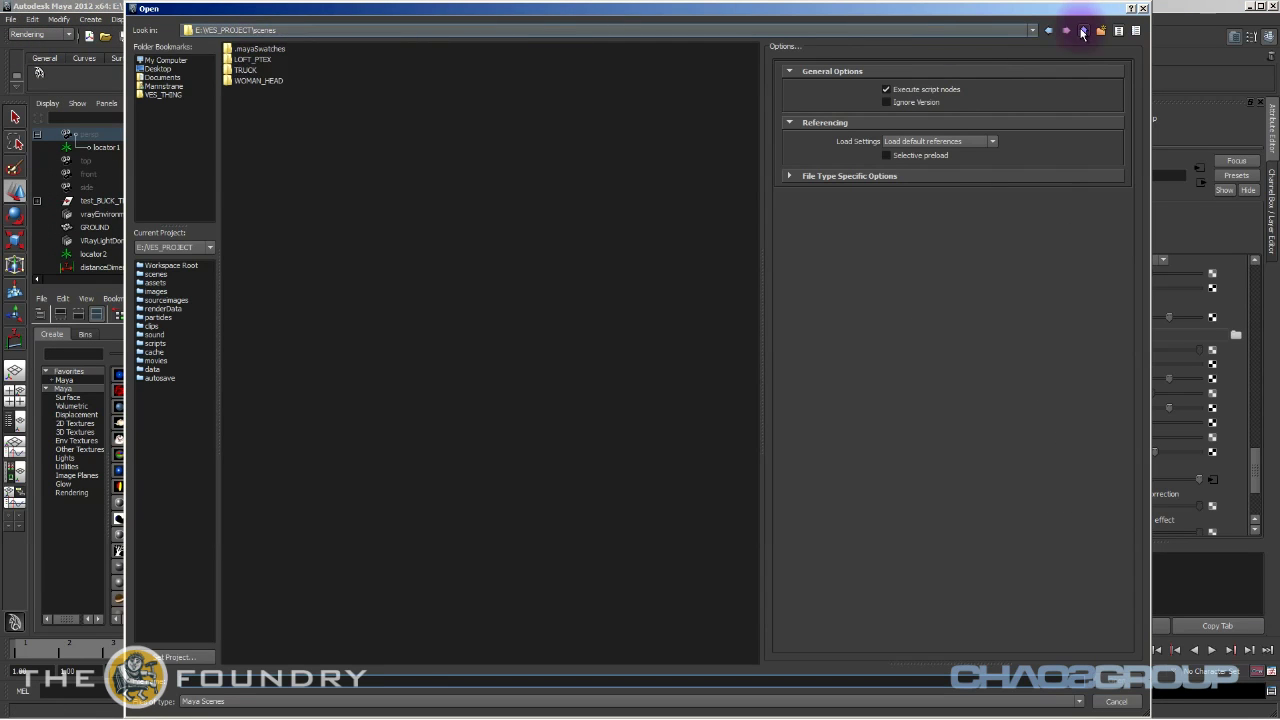
double_click(250, 60)
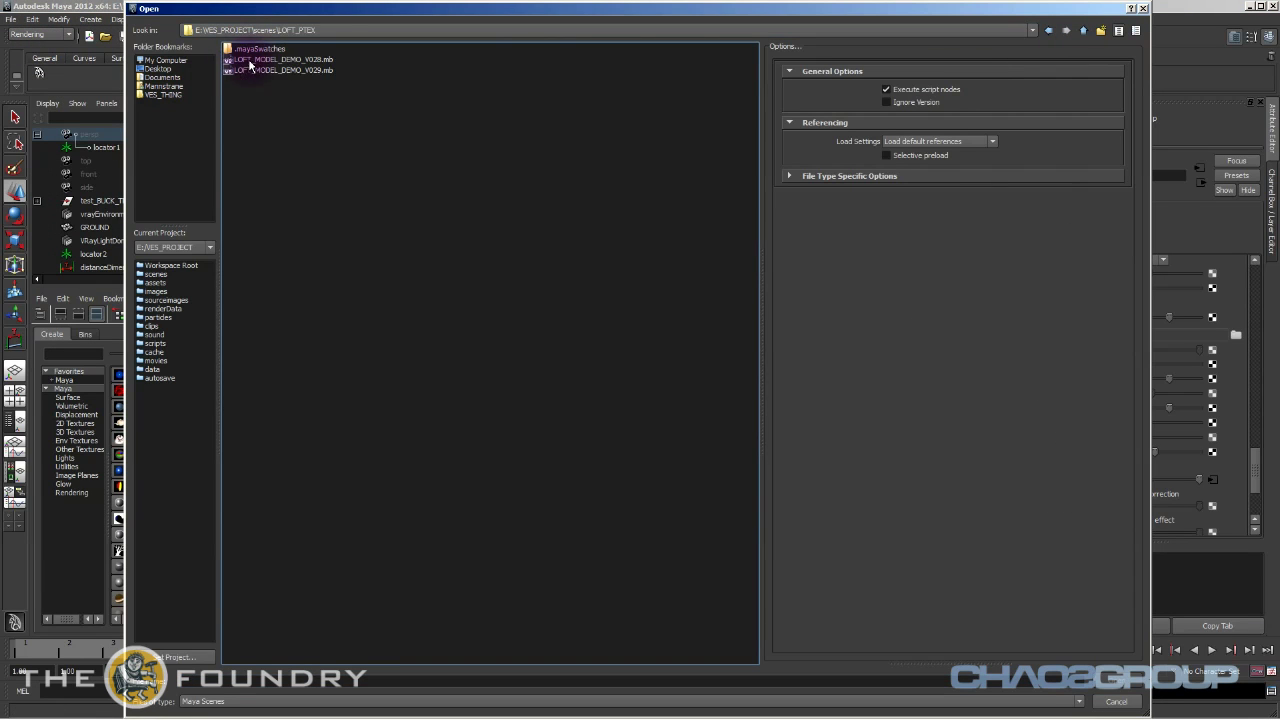
double_click(284, 70)
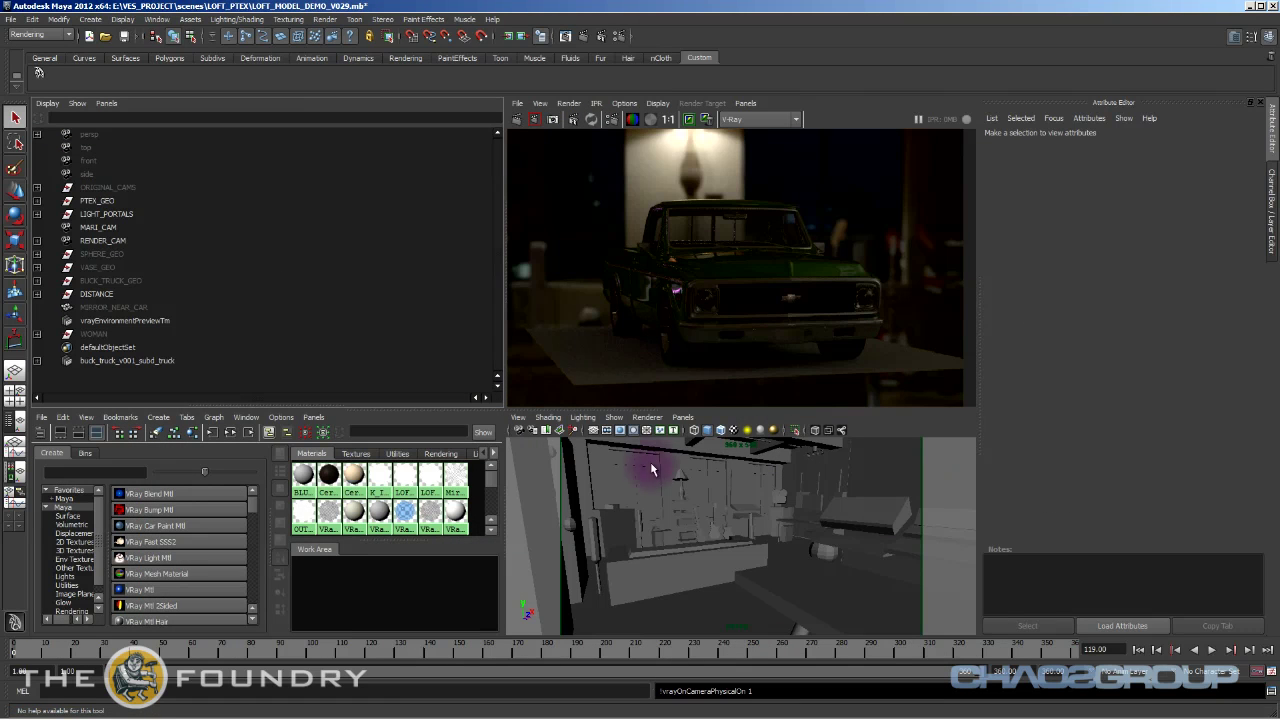
Maximize the perspective view of the loft and select the kitchen island mesh LOFT_KITCH_ISLAND.
click(751, 514)
key(space)
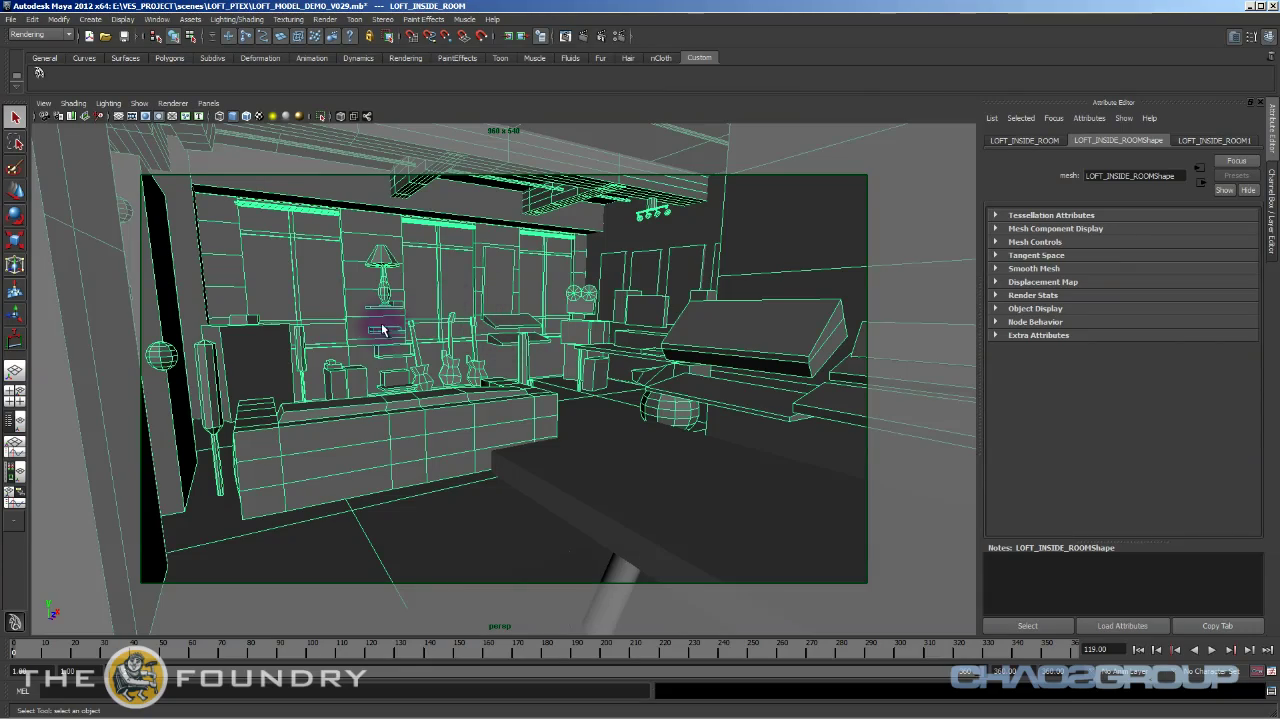
alt+middle_drag(572, 386, 543, 357)
mouse_move(543, 357)
alt+mouse_down()
mouse_move(632, 396)
mouse_move(586, 443)
mouse_move(600, 323)
mouse_move(529, 337)
alt+mouse_up()
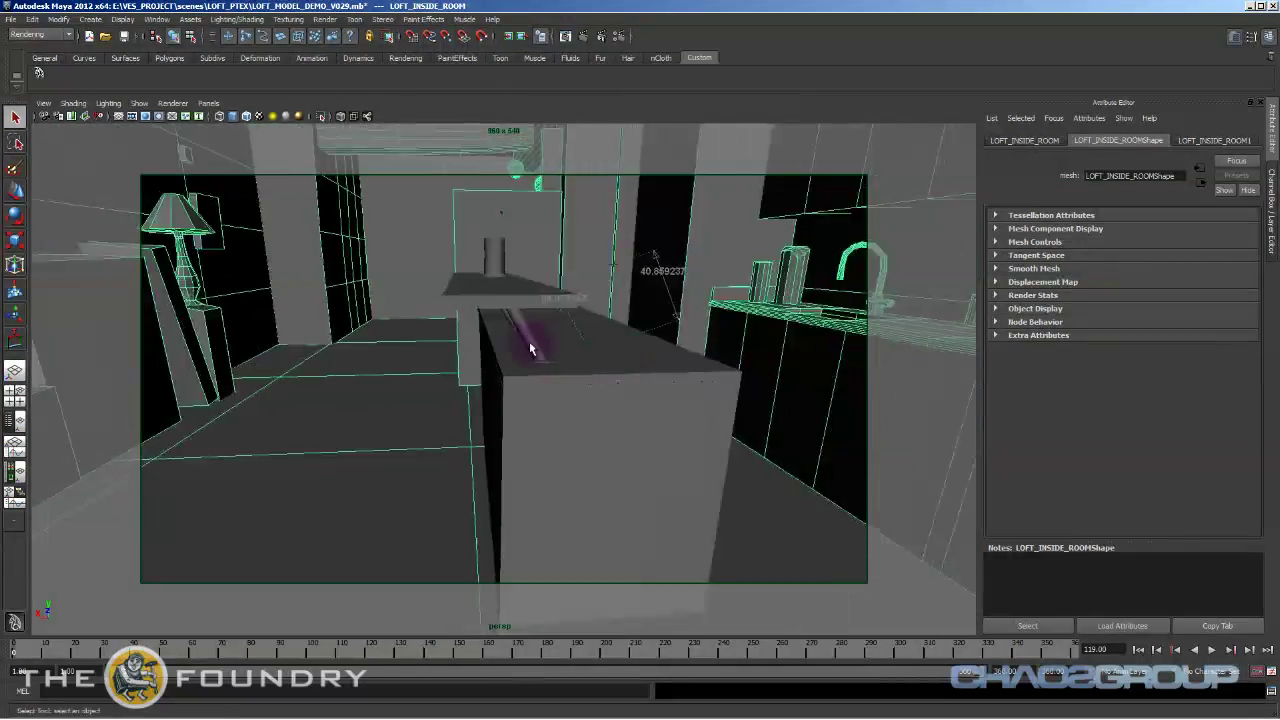
alt+drag(605, 459, 580, 400)
click(601, 420)
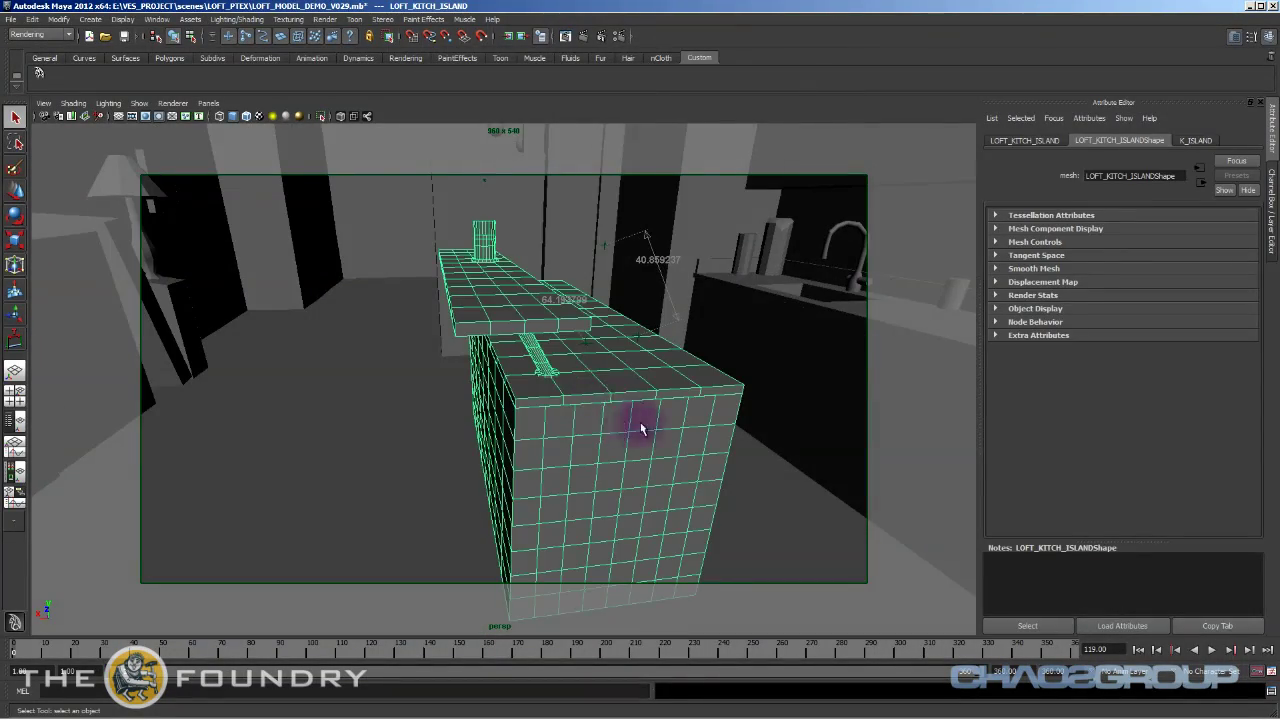
Select the room mesh LOFT_INSIDE_ROOM around the pendant lamp, followed by the LOFT_EXTRA_BITS mesh in the lamp's opening.
mouse_move(642, 429)
alt+mouse_down()
mouse_move(471, 437)
mouse_move(337, 417)
mouse_move(340, 363)
mouse_move(423, 351)
mouse_move(523, 369)
mouse_move(500, 391)
mouse_move(540, 451)
mouse_move(464, 413)
mouse_move(649, 449)
mouse_move(531, 394)
mouse_move(574, 420)
mouse_move(563, 403)
mouse_move(531, 417)
mouse_move(605, 437)
mouse_move(571, 391)
mouse_move(437, 463)
mouse_move(343, 446)
mouse_move(443, 497)
mouse_move(400, 509)
mouse_move(400, 471)
mouse_move(303, 400)
mouse_move(182, 385)
mouse_move(194, 357)
mouse_move(271, 423)
mouse_move(423, 371)
mouse_move(448, 311)
mouse_move(507, 361)
mouse_move(491, 358)
mouse_move(527, 402)
alt+mouse_up()
key(4)
key(5)
click(507, 361)
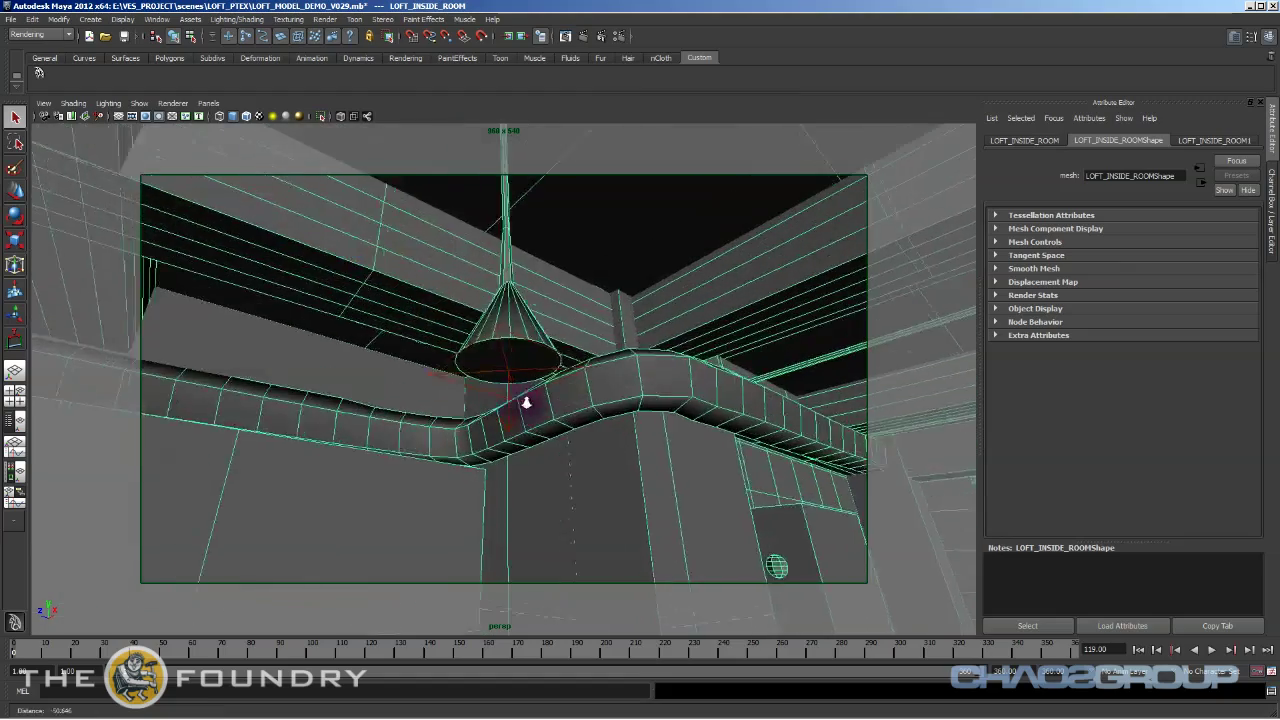
alt+right_drag(527, 402, 583, 421)
click(523, 313)
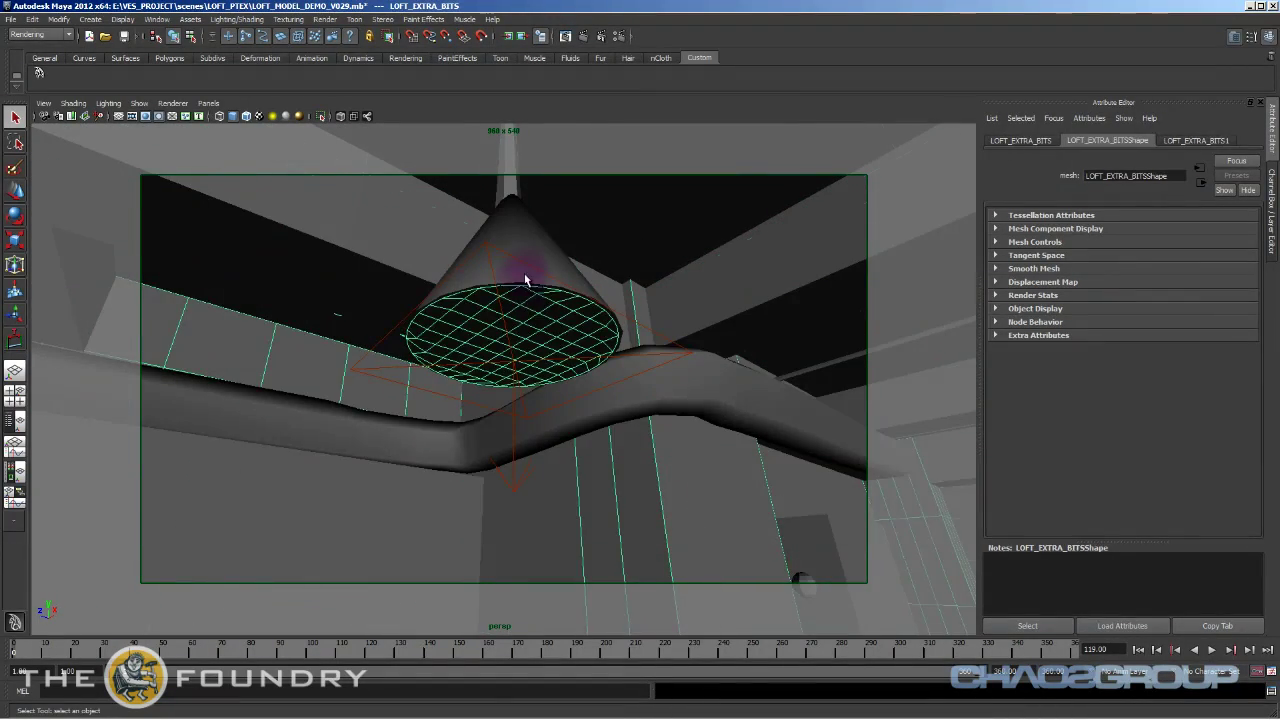
Examine the modeled ceiling pipe, beams, furniture and kitchen island from several angles around the loft.
alt+drag(534, 357, 503, 338)
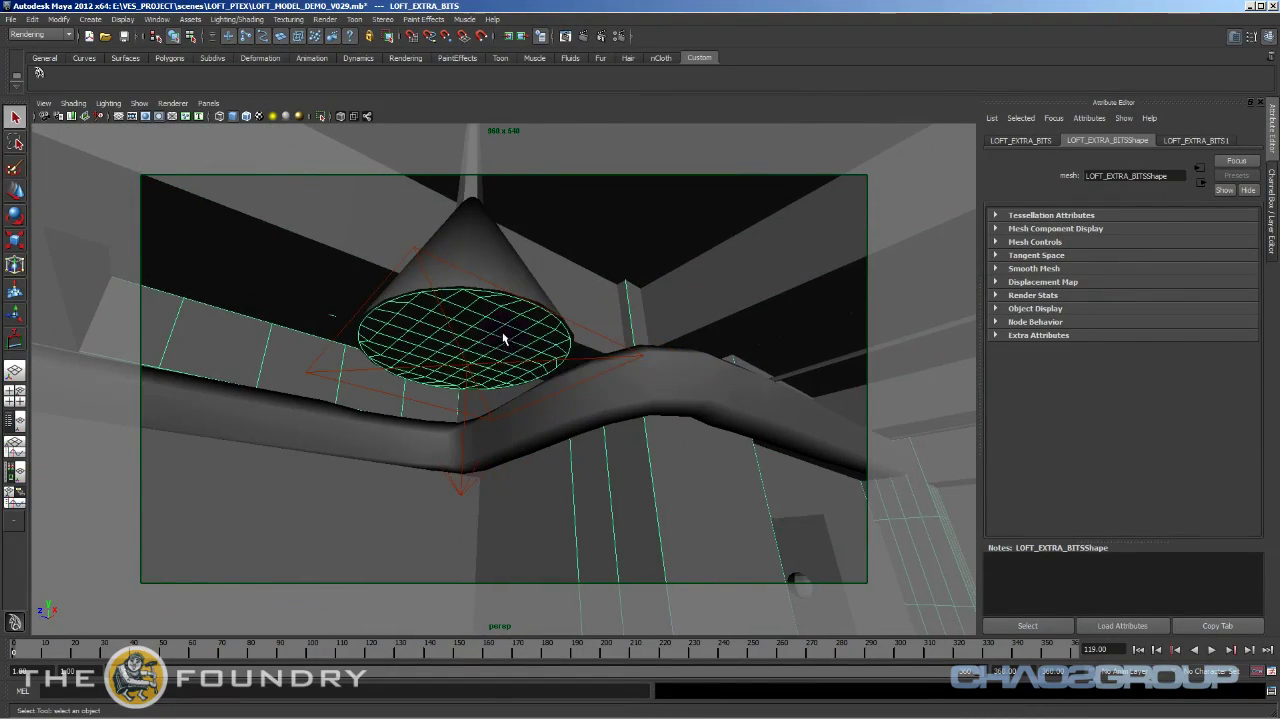
alt+right_drag(625, 404, 608, 453)
alt+middle_drag(614, 483, 414, 371)
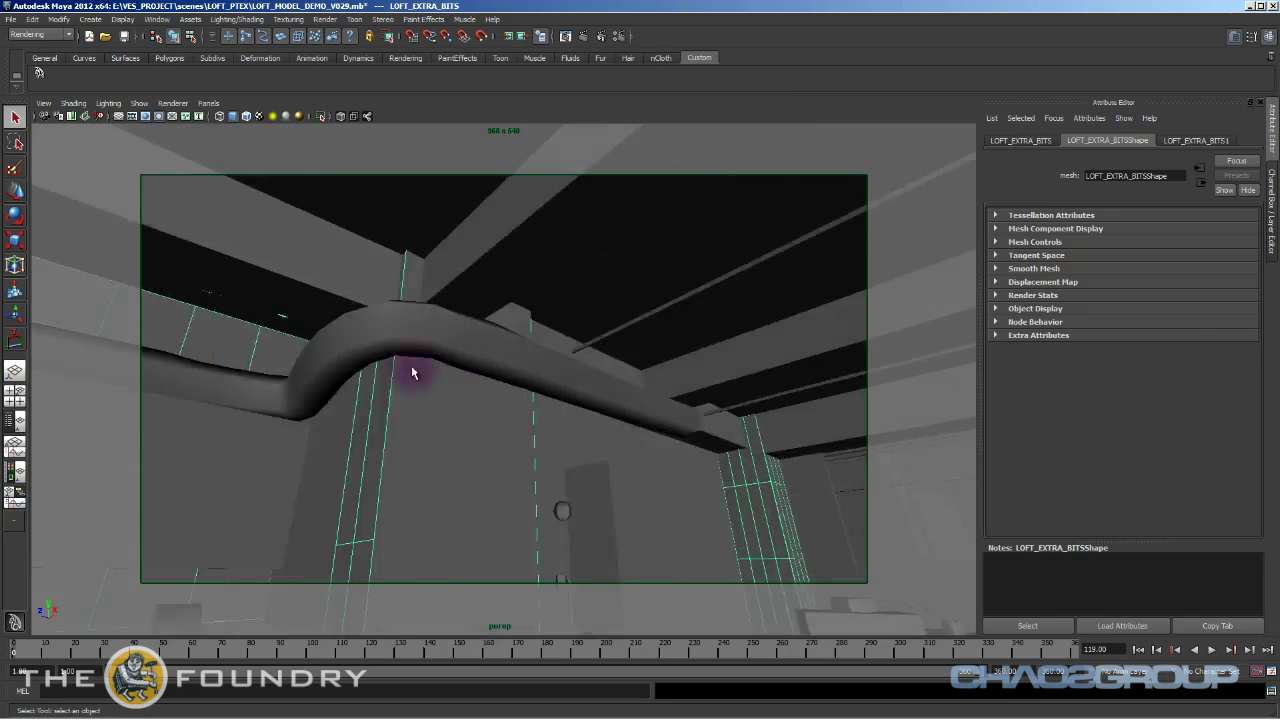
alt+drag(414, 371, 334, 338)
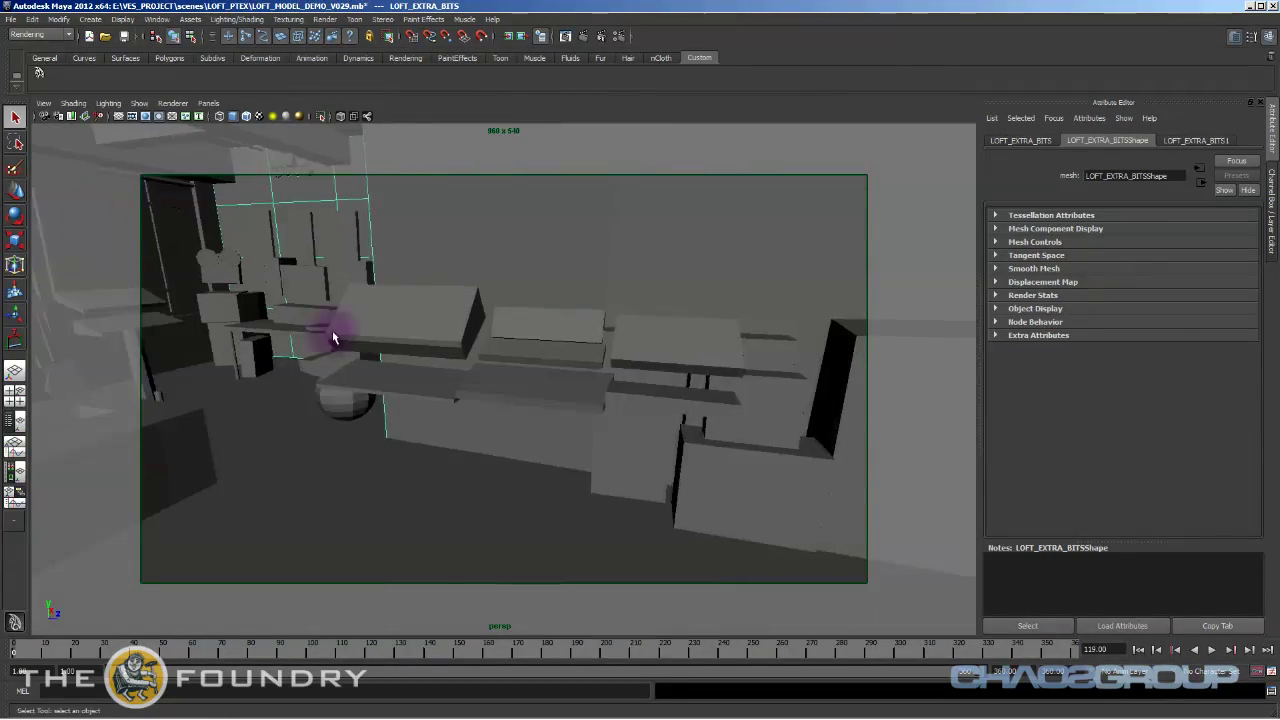
alt+right_drag(333, 338, 331, 391)
alt+drag(331, 391, 469, 414)
alt+middle_drag(469, 414, 594, 380)
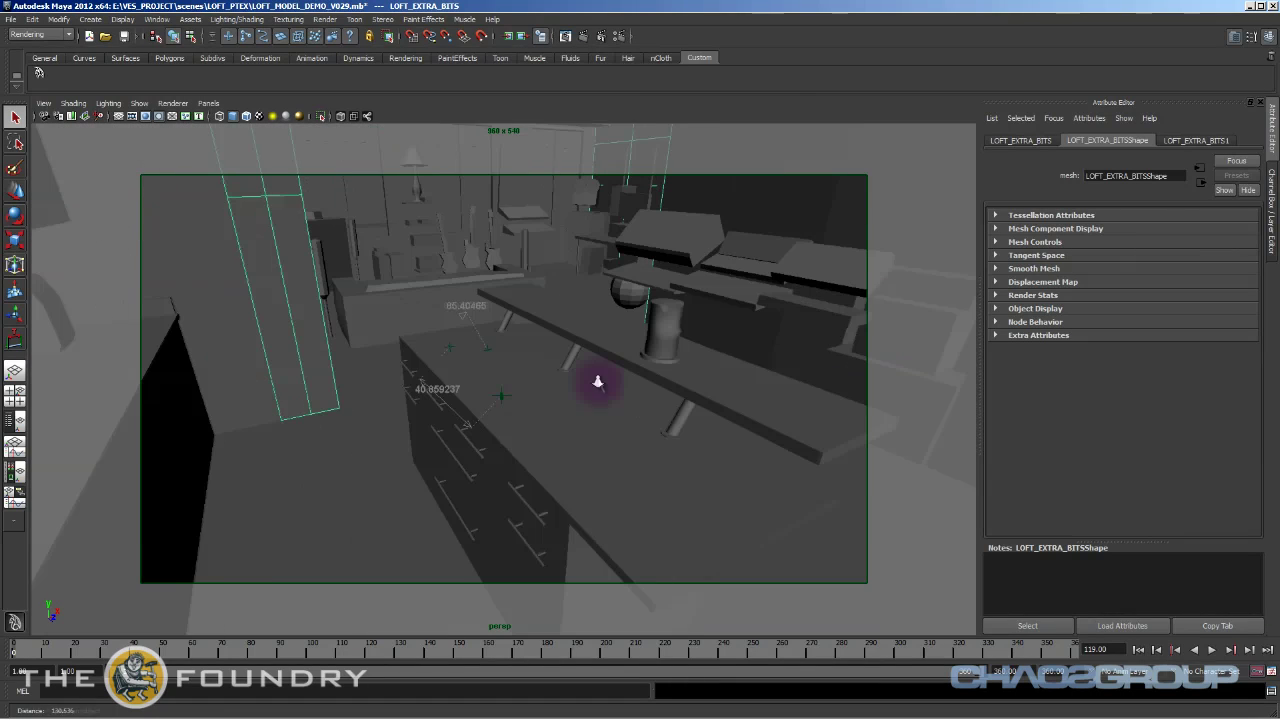
Turn on wireframe on shaded for the perspective view and inspect the mesh topology of the island and room.
click(73, 103)
click(121, 228)
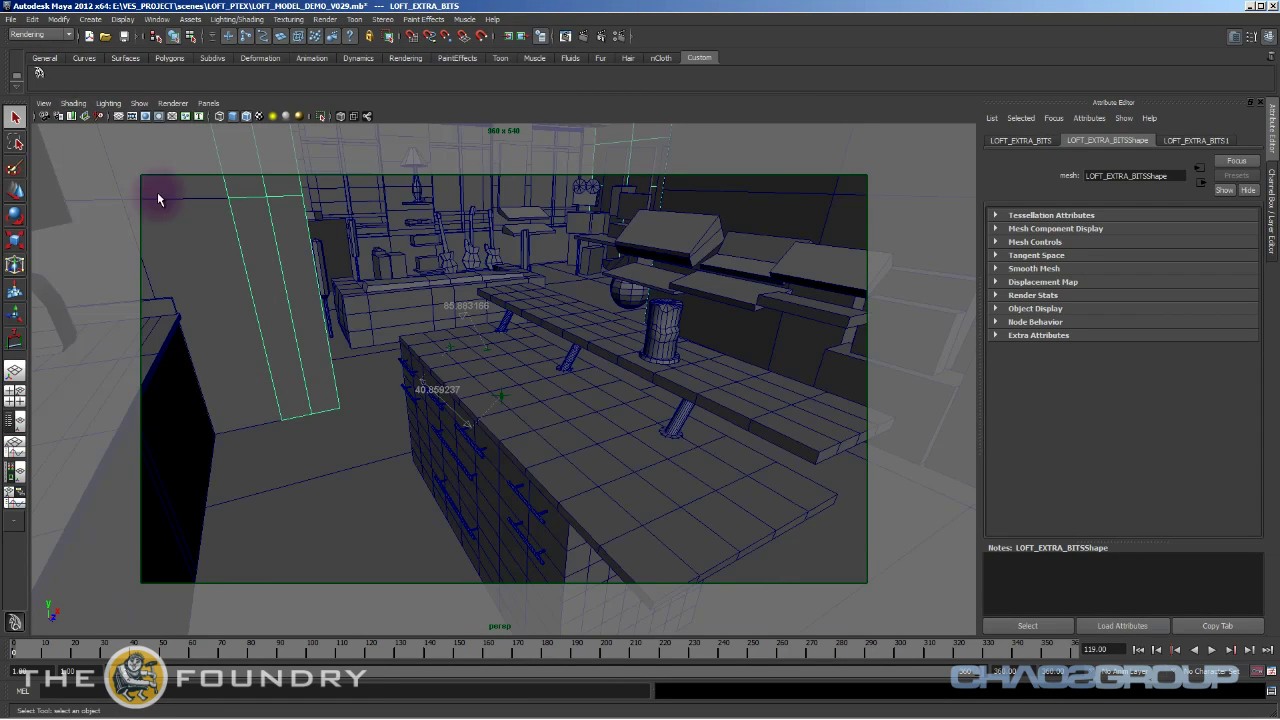
alt+drag(520, 450, 565, 346)
alt+drag(484, 320, 560, 437)
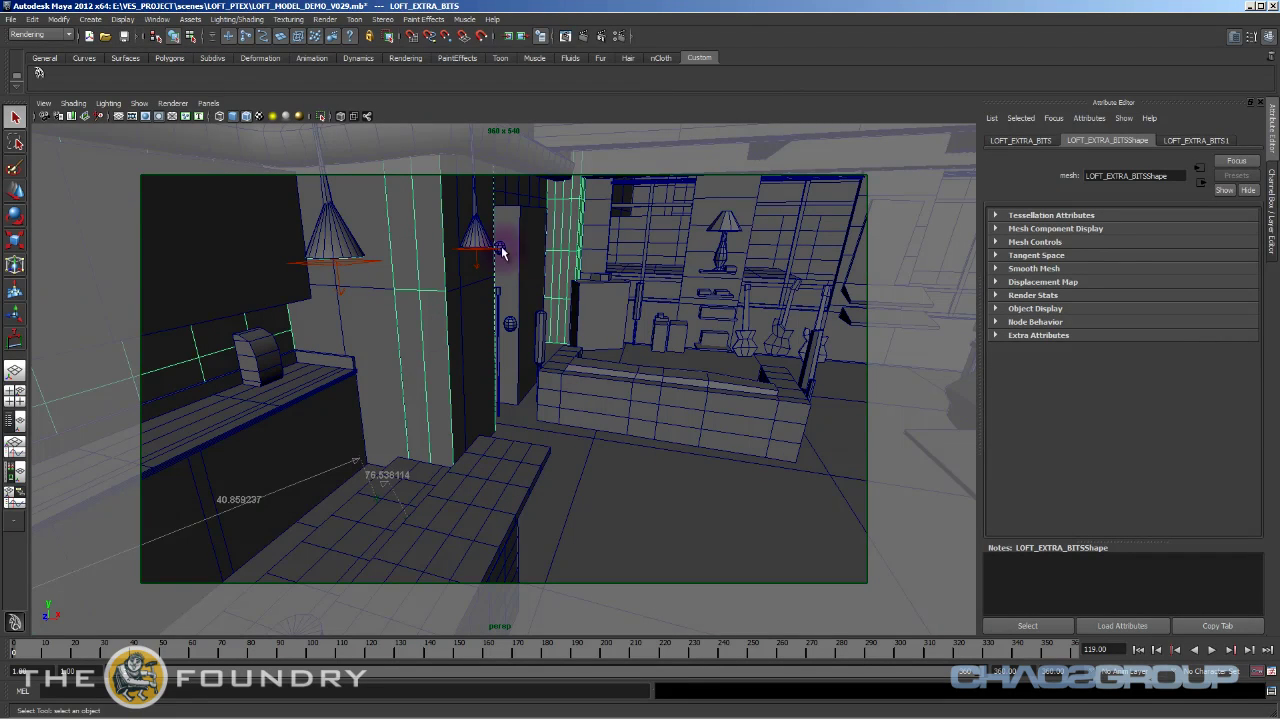
Look through CAM_003 in wireframe over its background photo, followed by CAM_39.
click(210, 104)
mouse_move(250, 116)
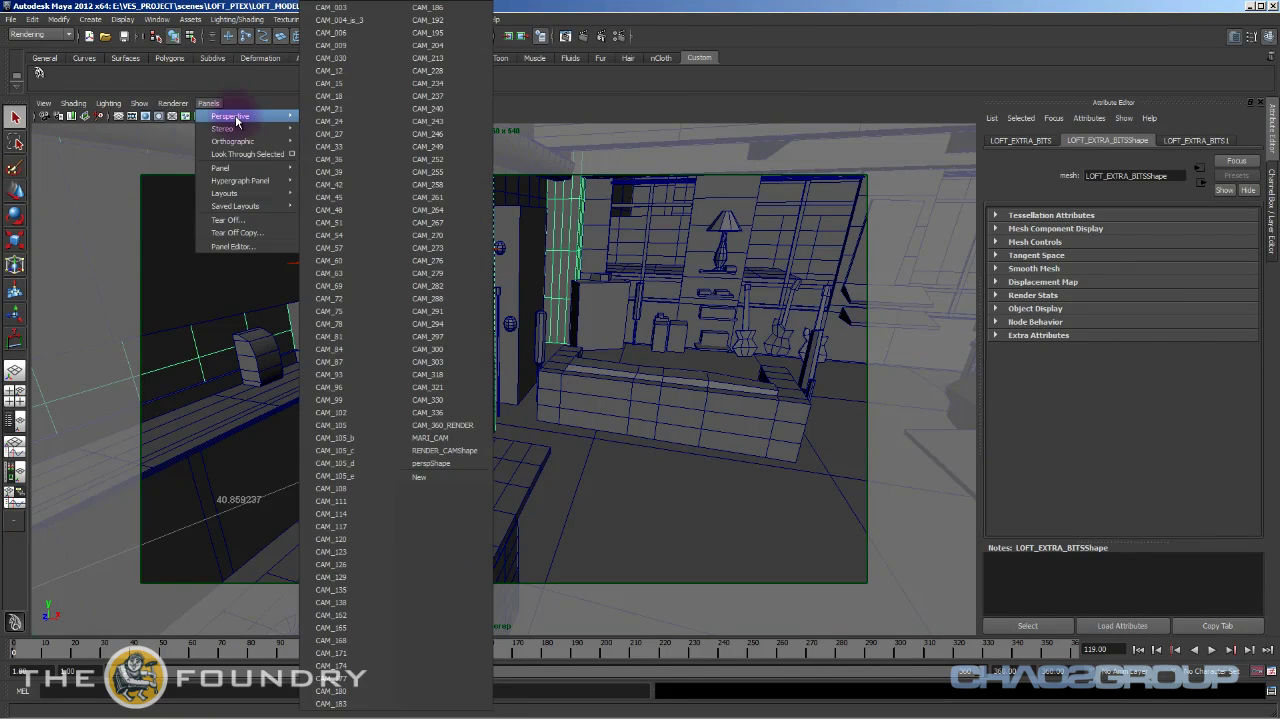
click(340, 8)
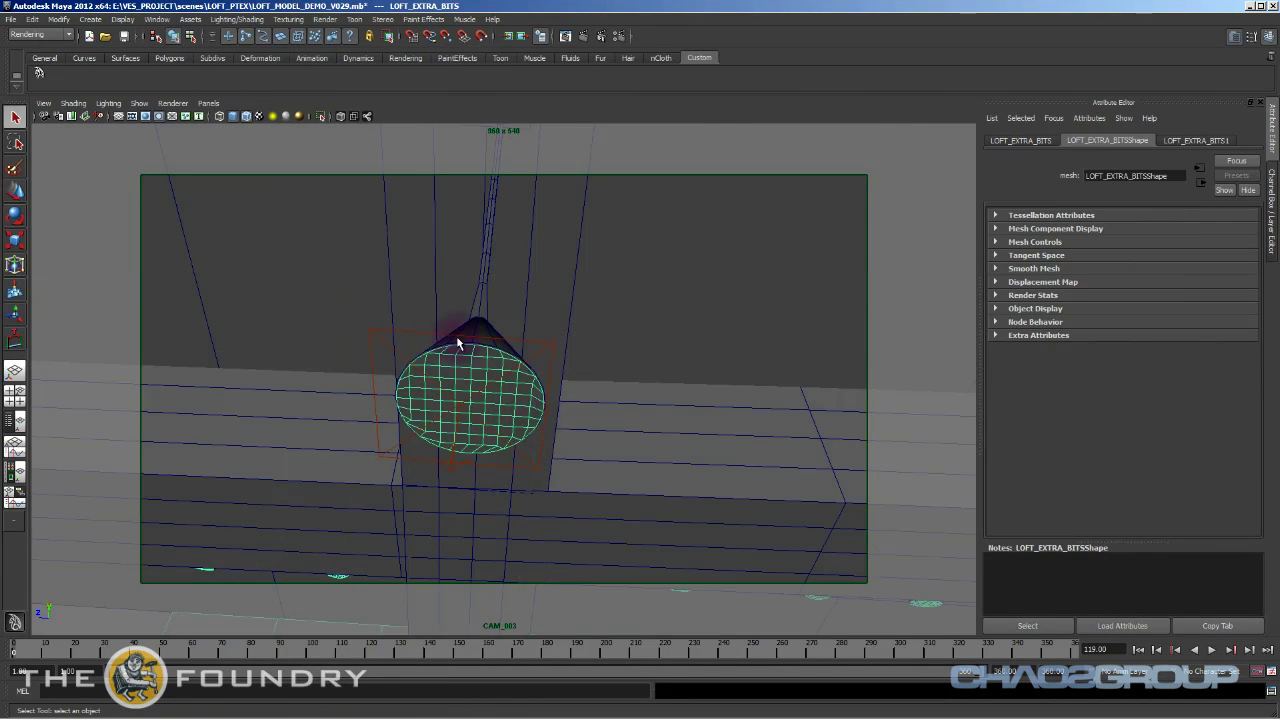
key(4)
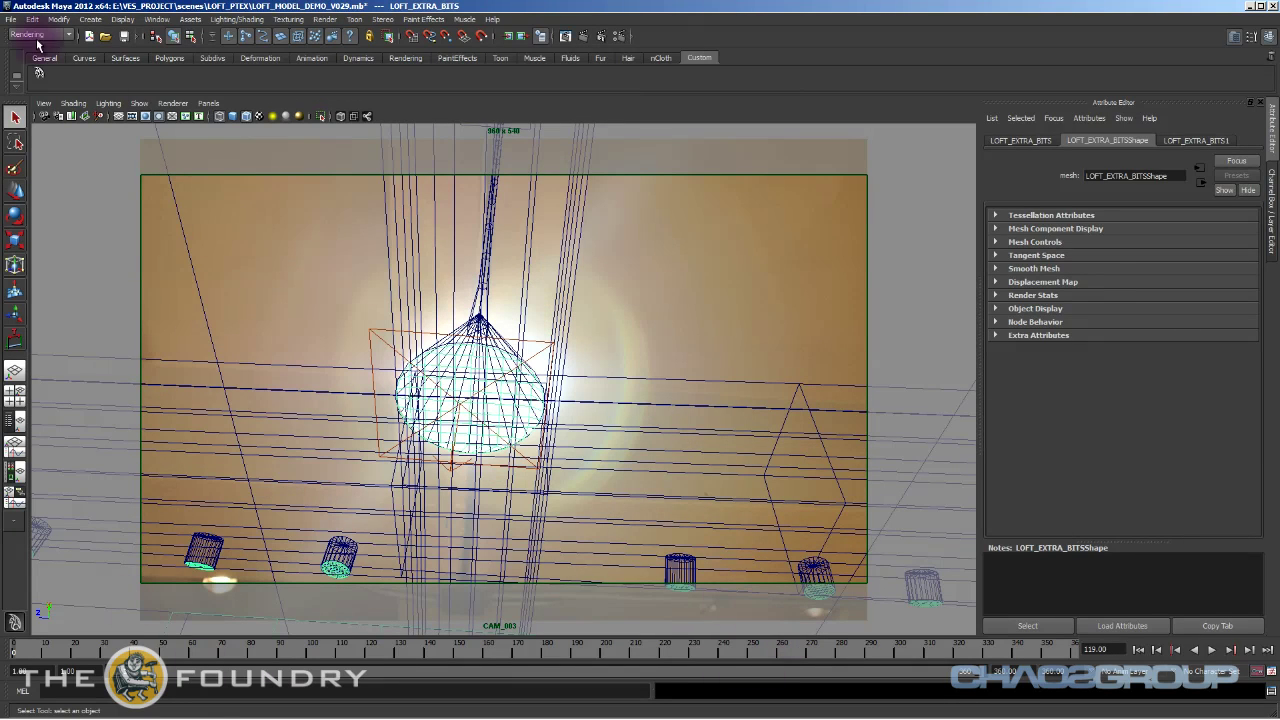
click(207, 104)
mouse_move(230, 116)
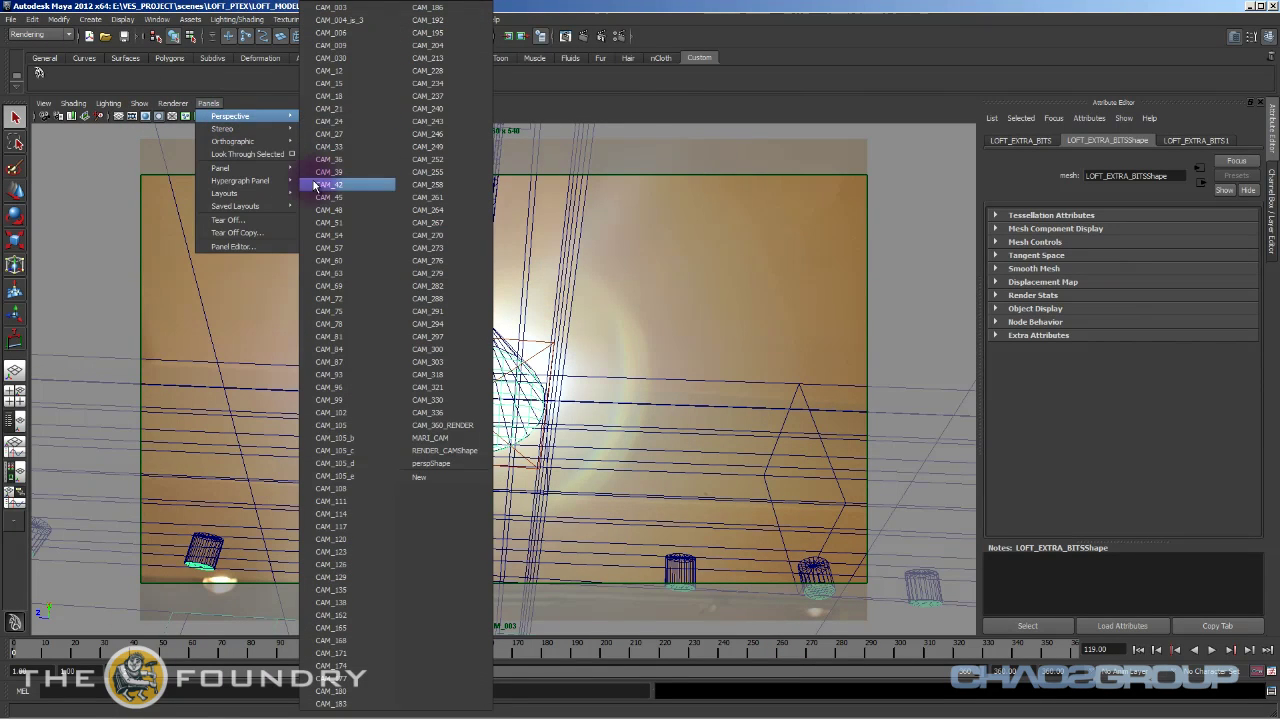
click(347, 171)
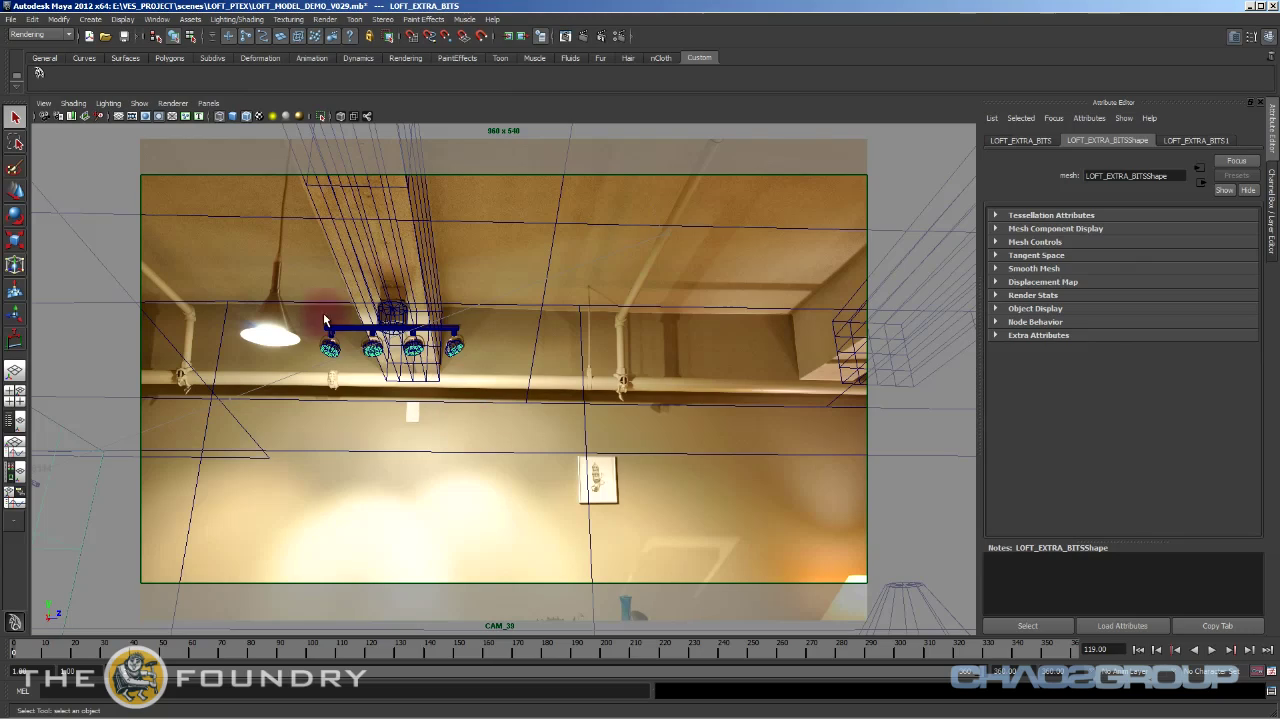
Look through CAM_60, select the LOFT_INSIDE_ROOM mesh and show the model in wireframe over the island photo.
click(208, 103)
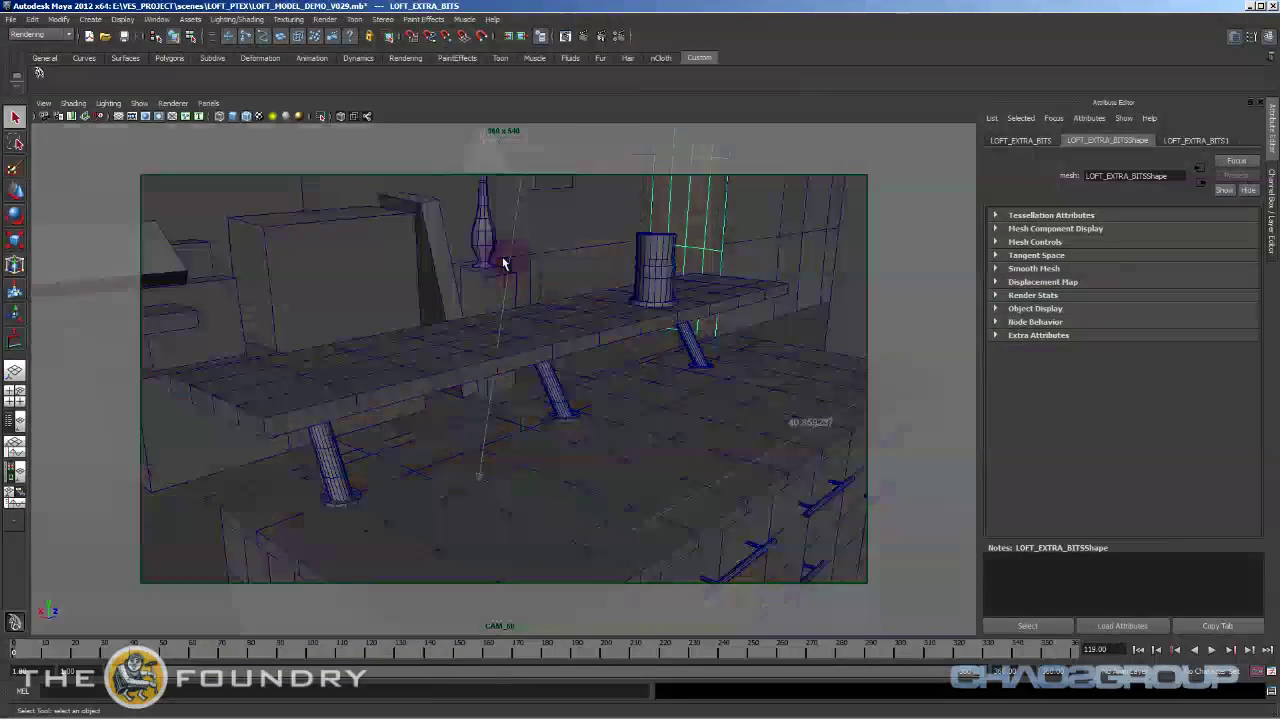
click(503, 263)
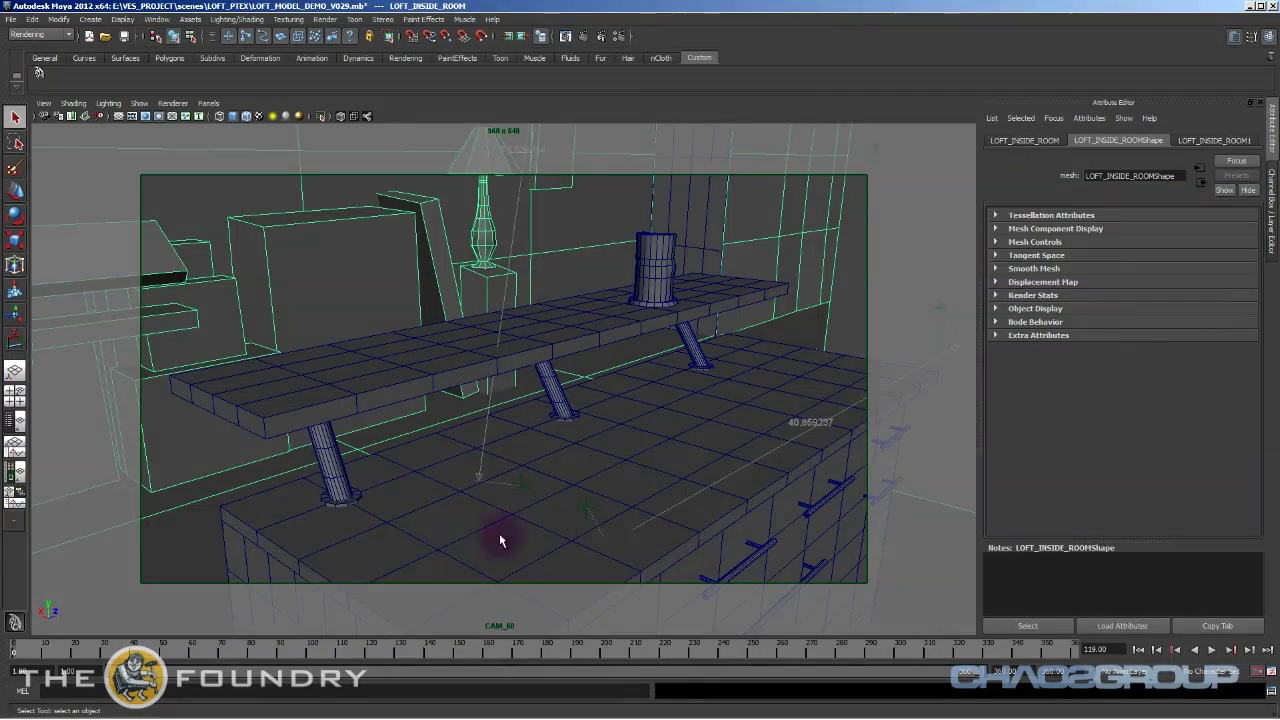
key(4)
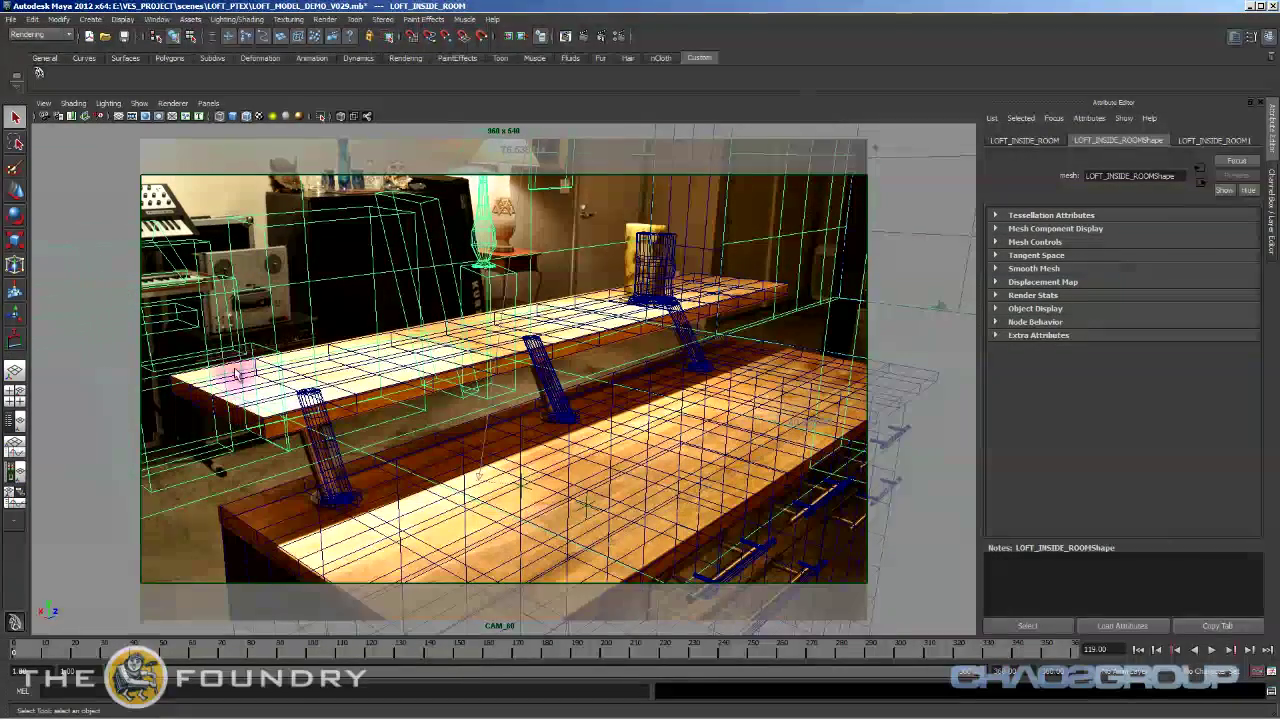
Look through CAM_93 at the floor photo, followed by CAM_282 at the island's worktop.
click(203, 106)
mouse_move(230, 117)
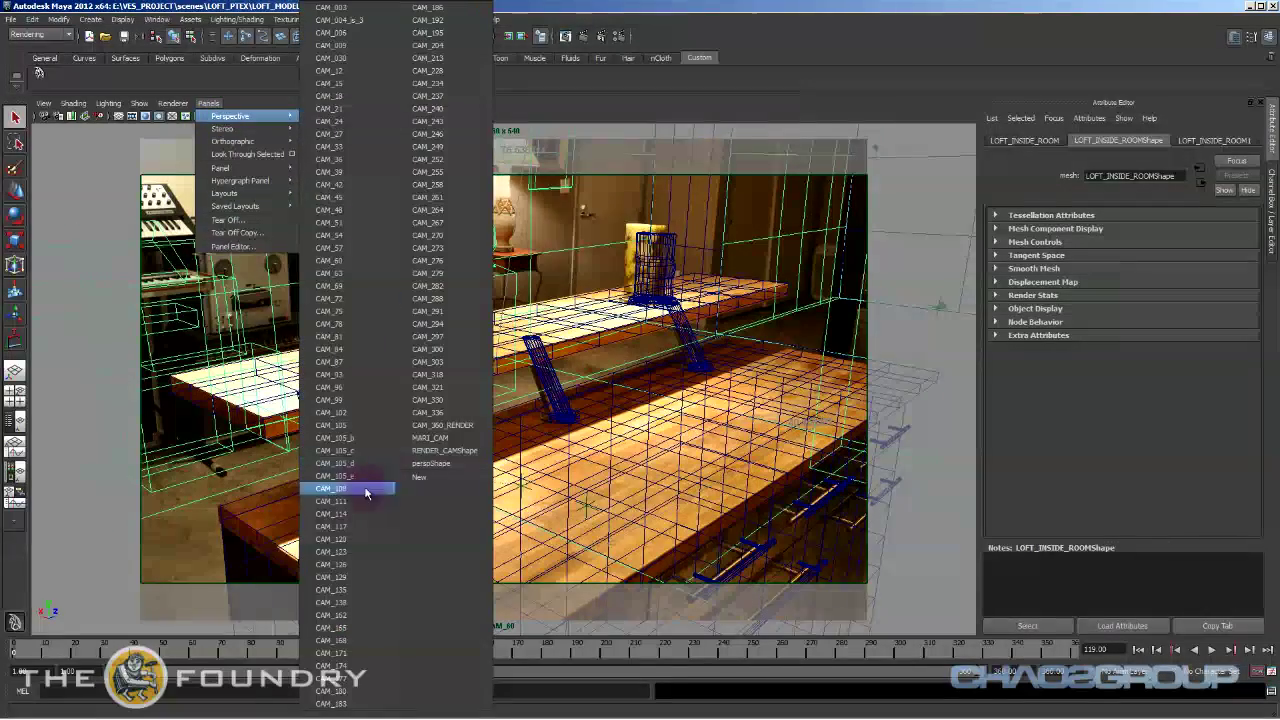
click(330, 374)
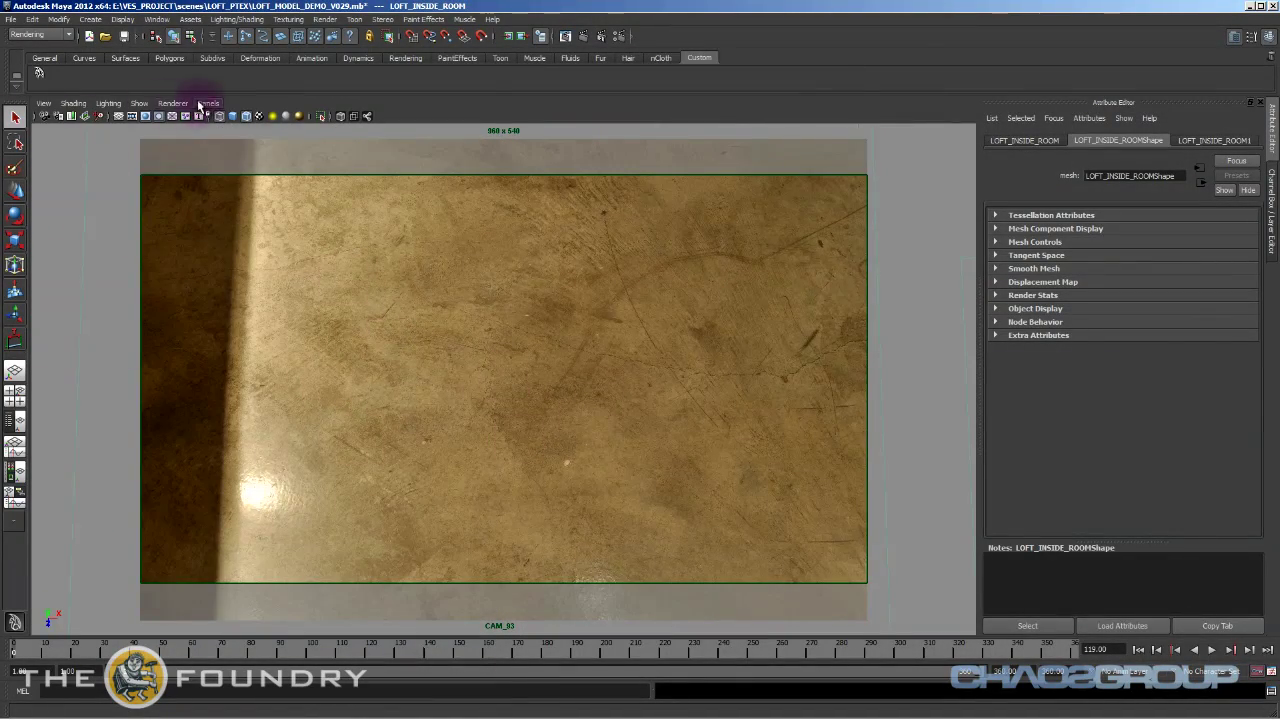
click(203, 104)
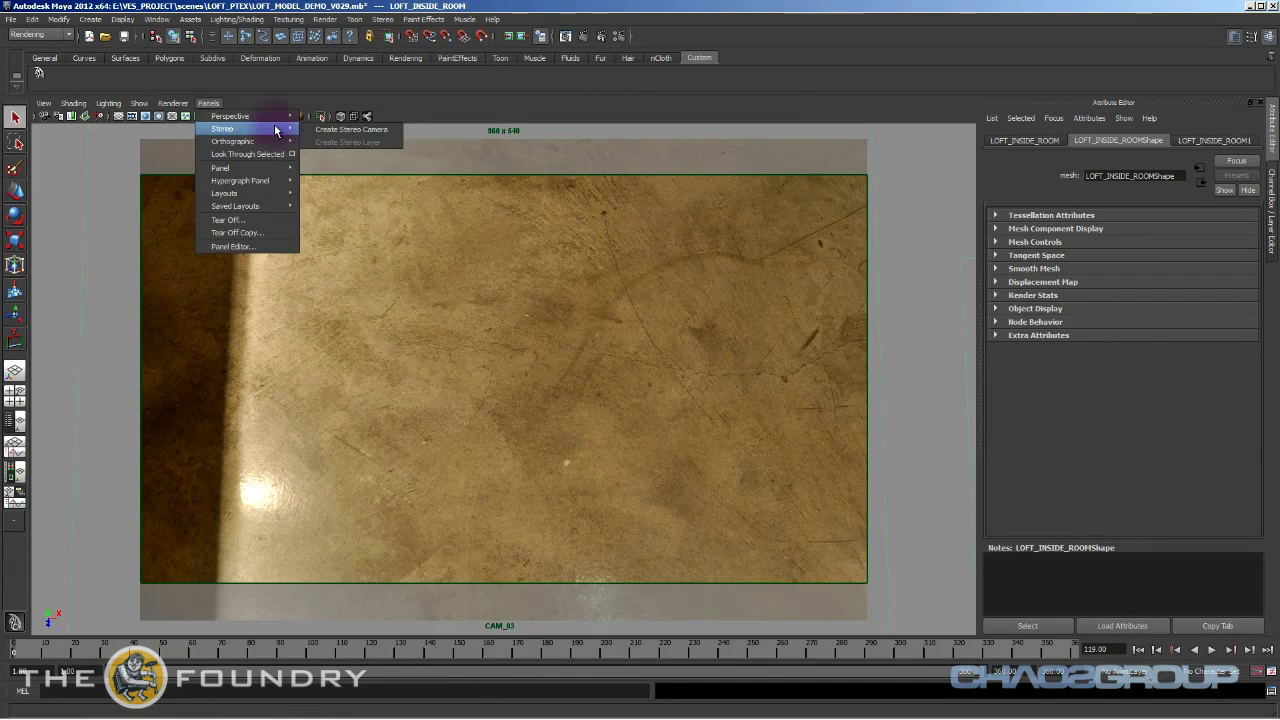
mouse_move(295, 117)
click(485, 335)
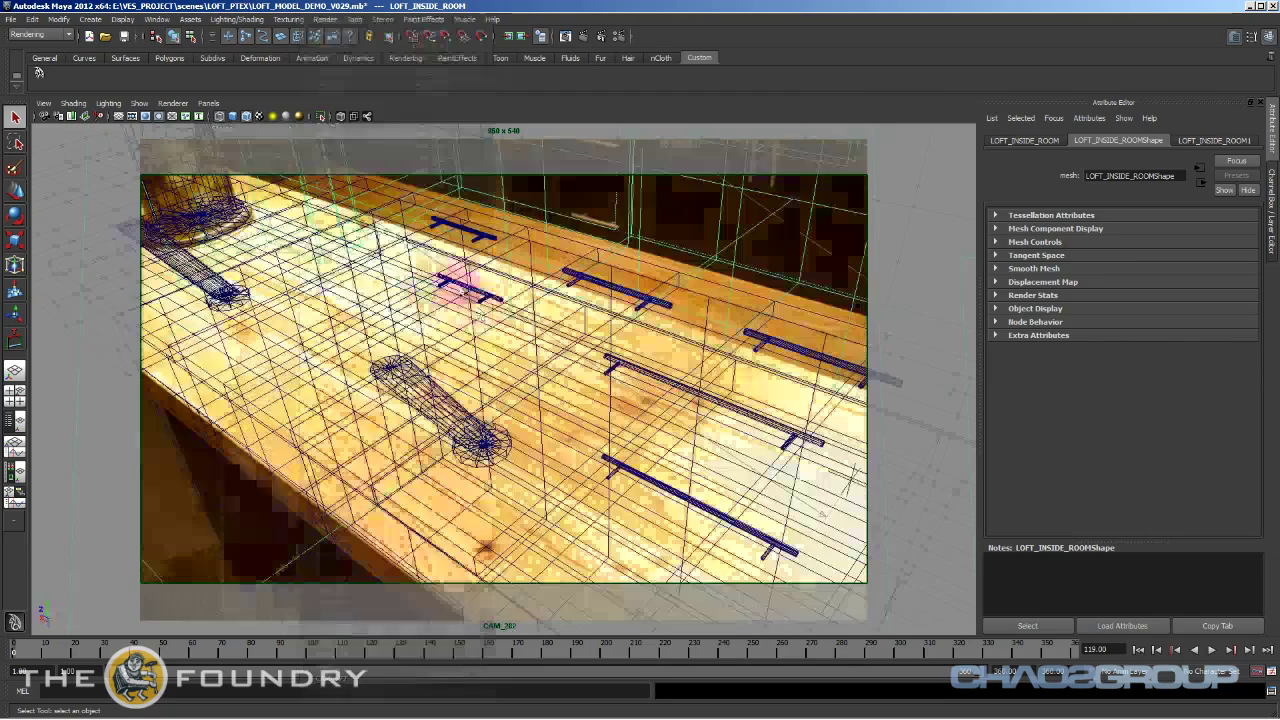
click(216, 104)
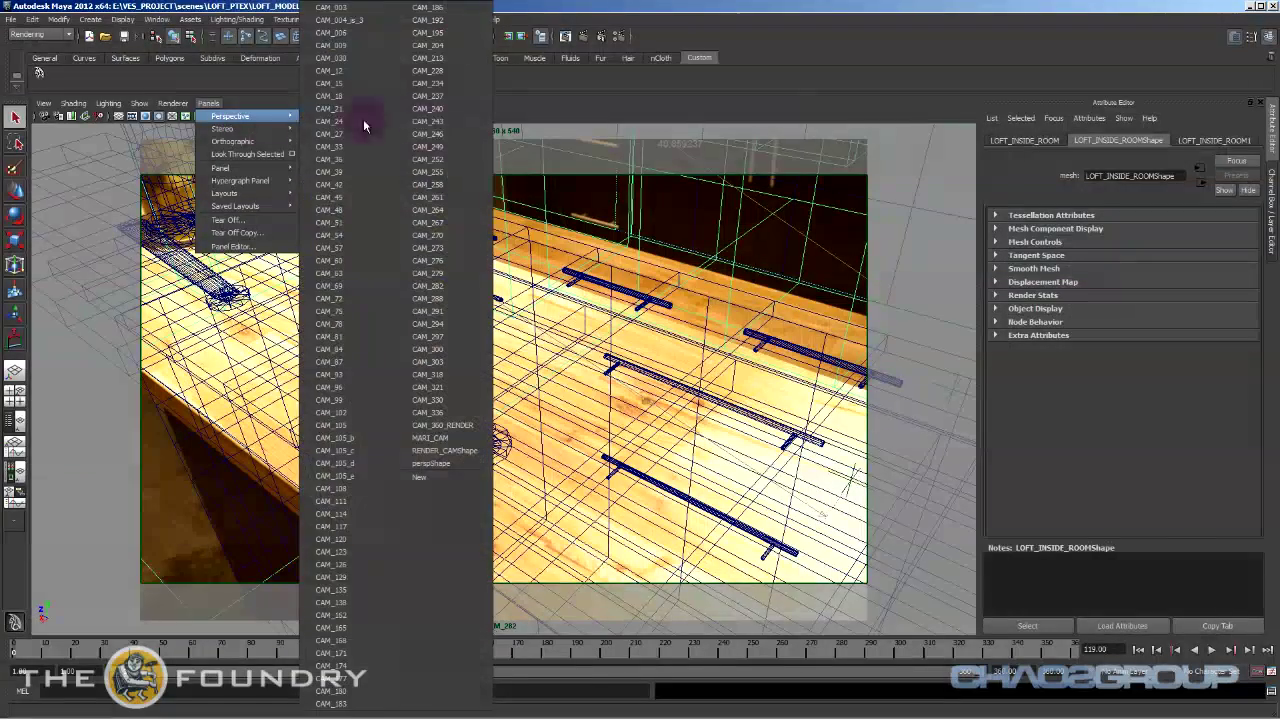
click(432, 338)
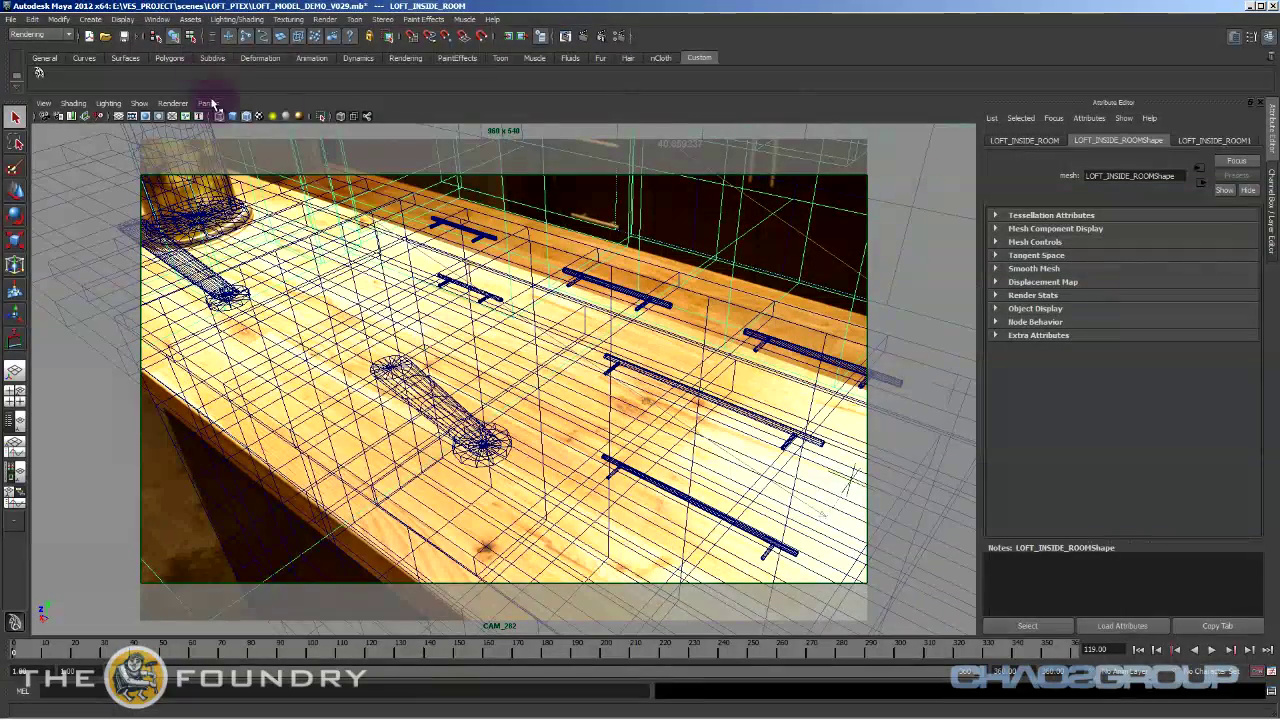
Look through CAM_303, compare its shaded and wireframe displays against the night skyline photo, and select the LOFT_OUTSIDE_CITY mesh.
click(210, 103)
mouse_move(232, 116)
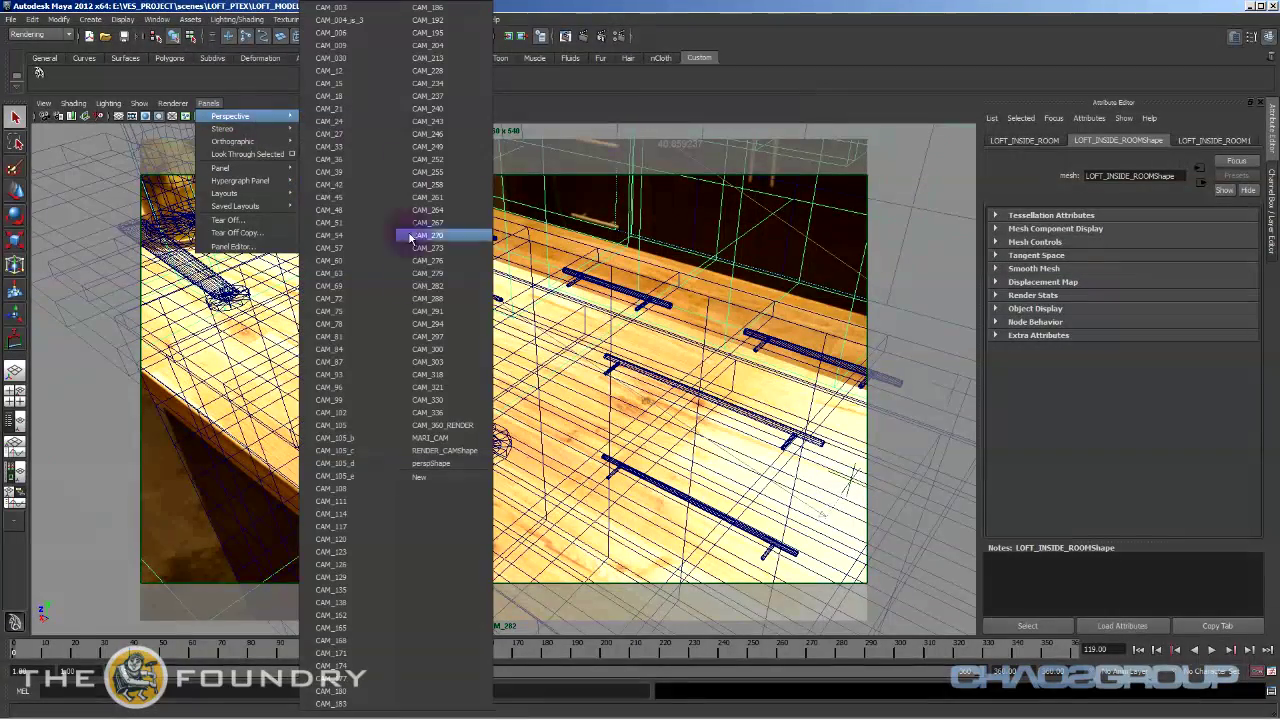
click(455, 361)
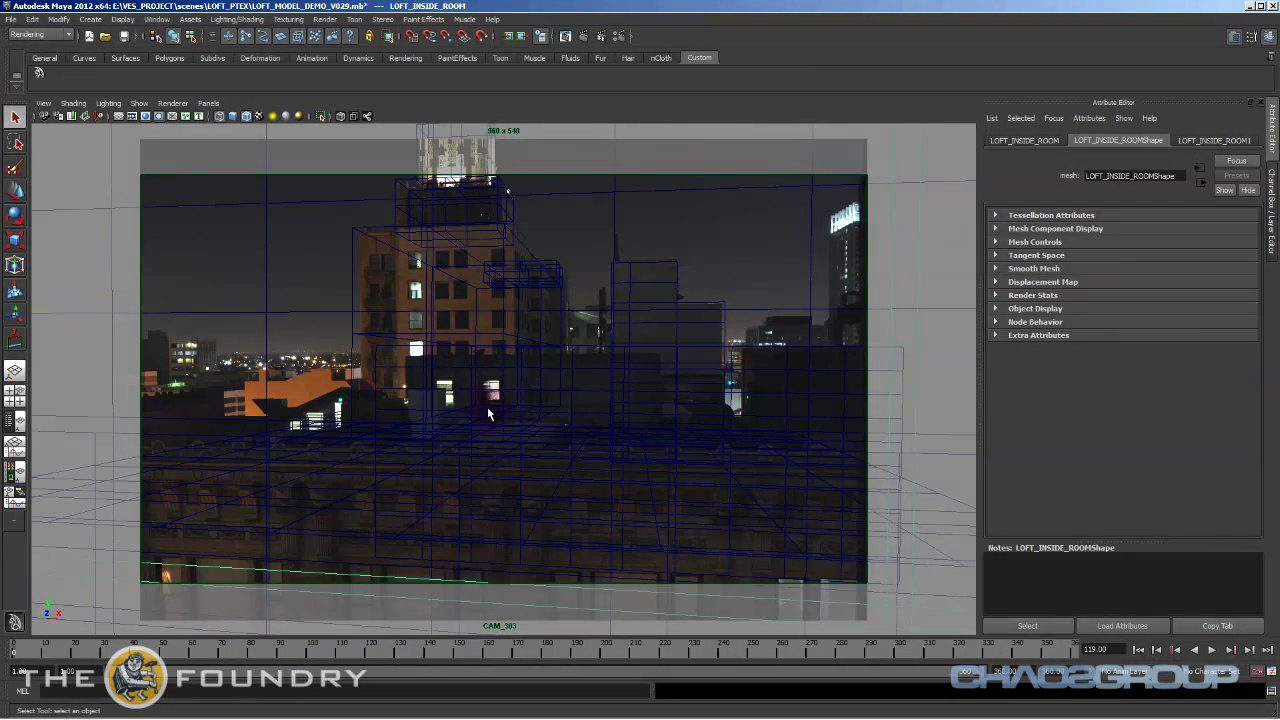
key(5)
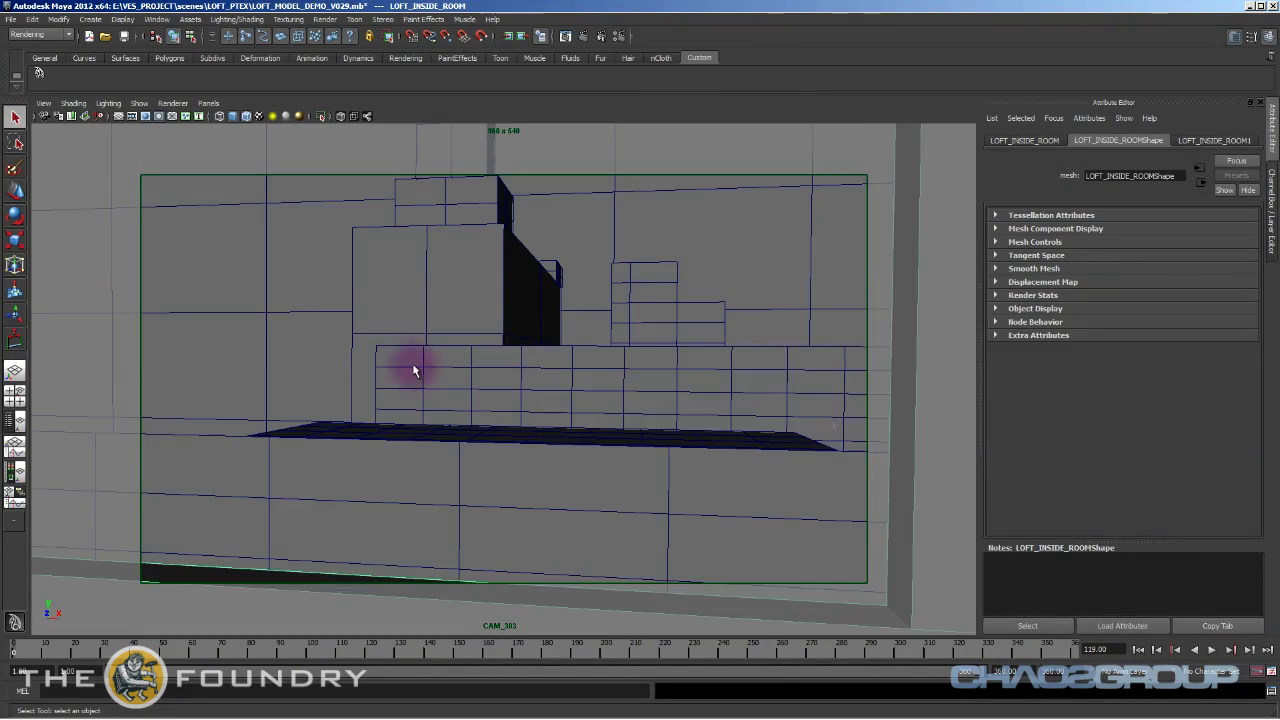
key(4)
click(462, 315)
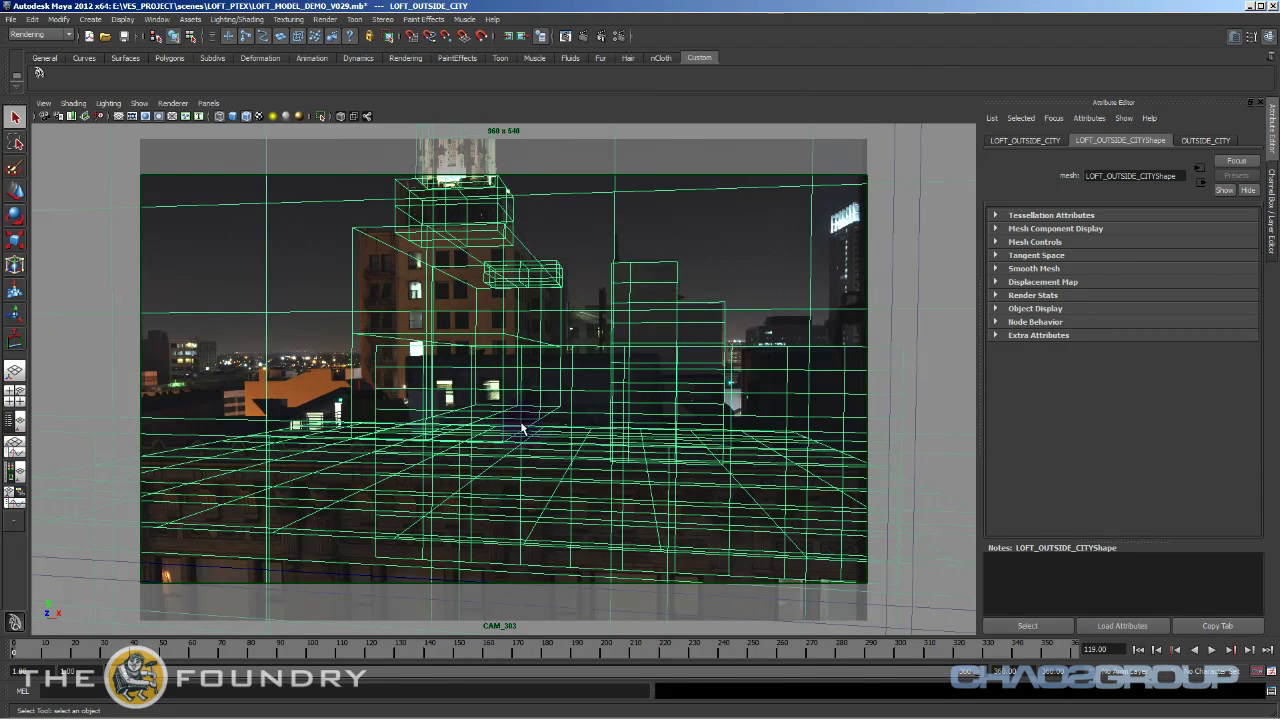
key(5)
Look through CAM_261 and compare the shaded hallway model with its wireframe over the photo.
click(210, 104)
mouse_move(240, 116)
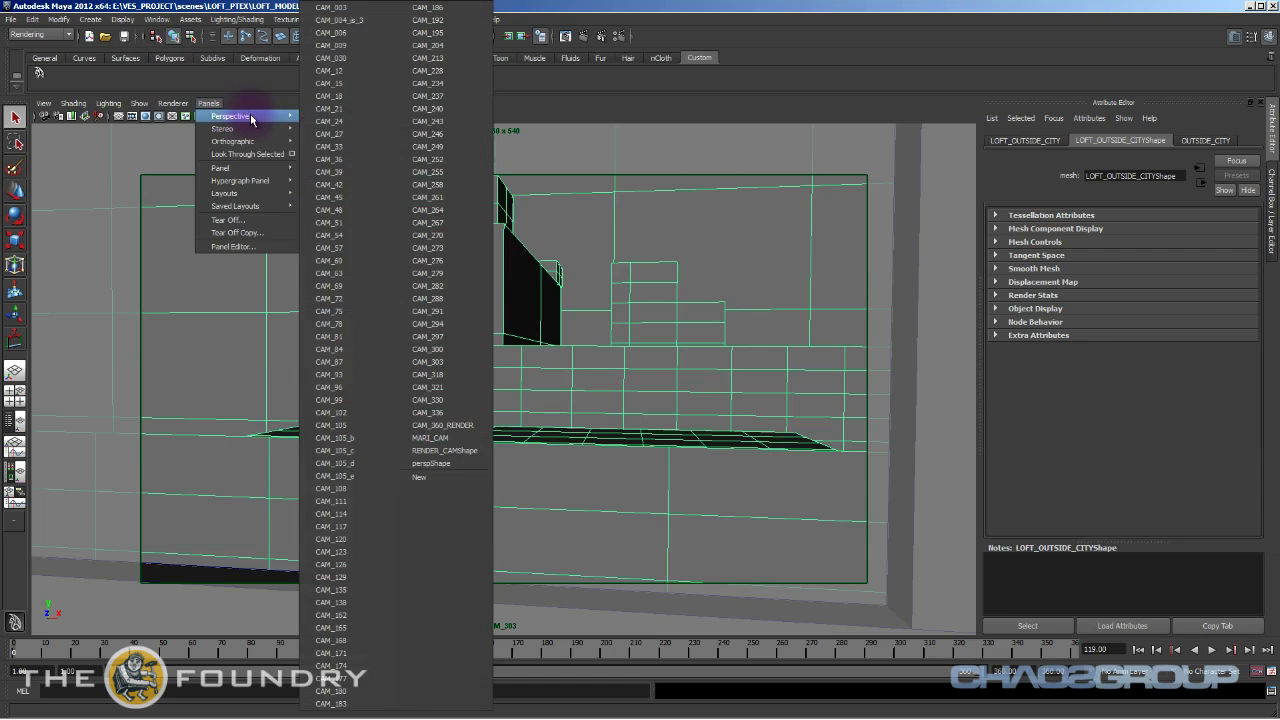
click(445, 197)
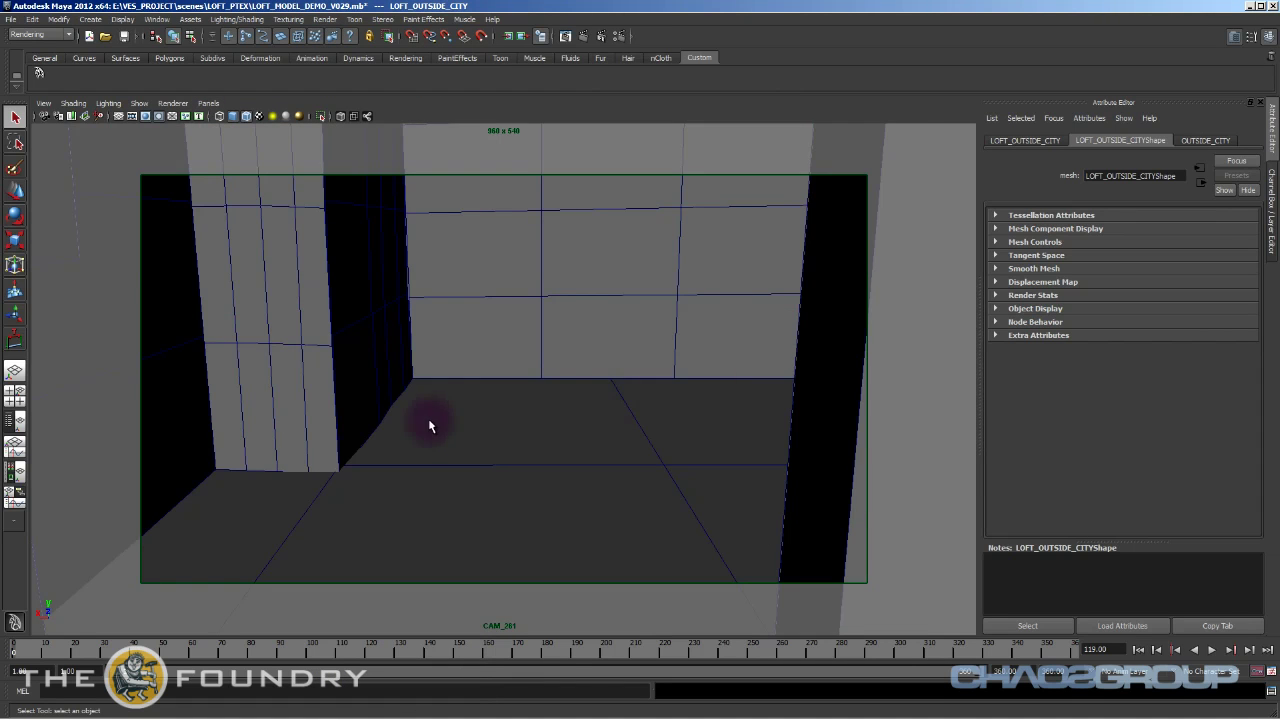
key(6)
key(5)
key(6)
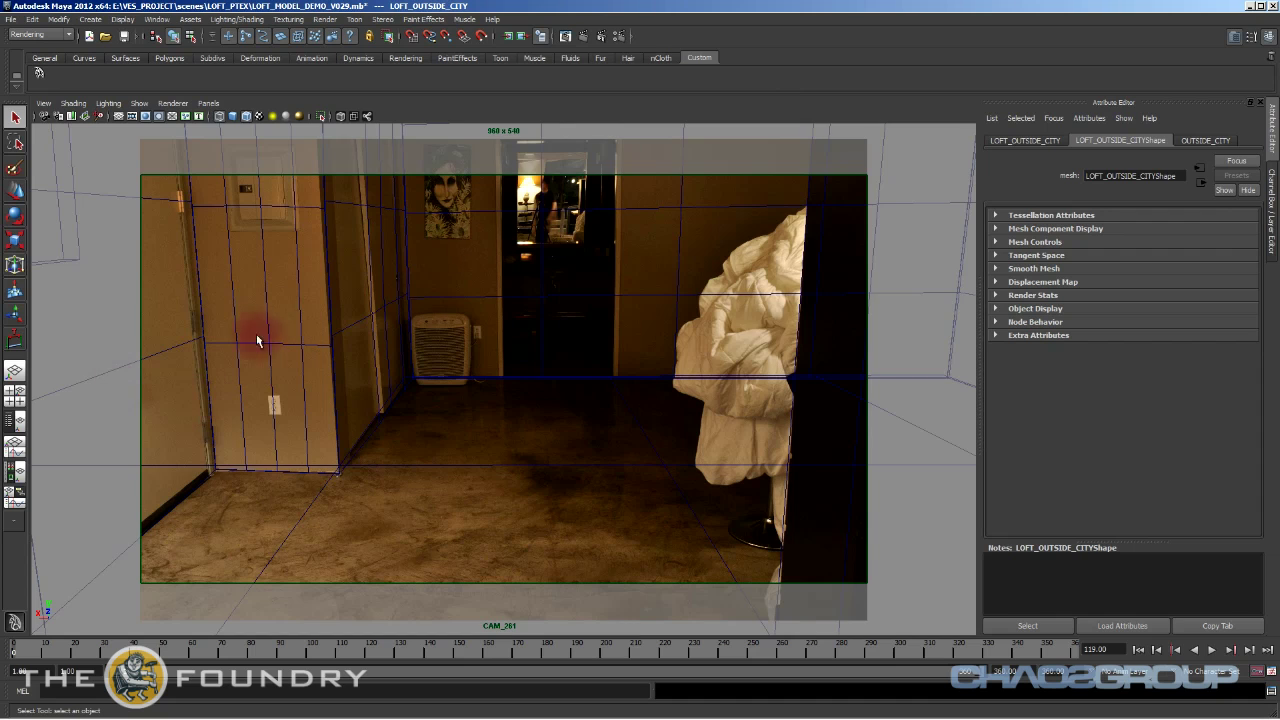
key(5)
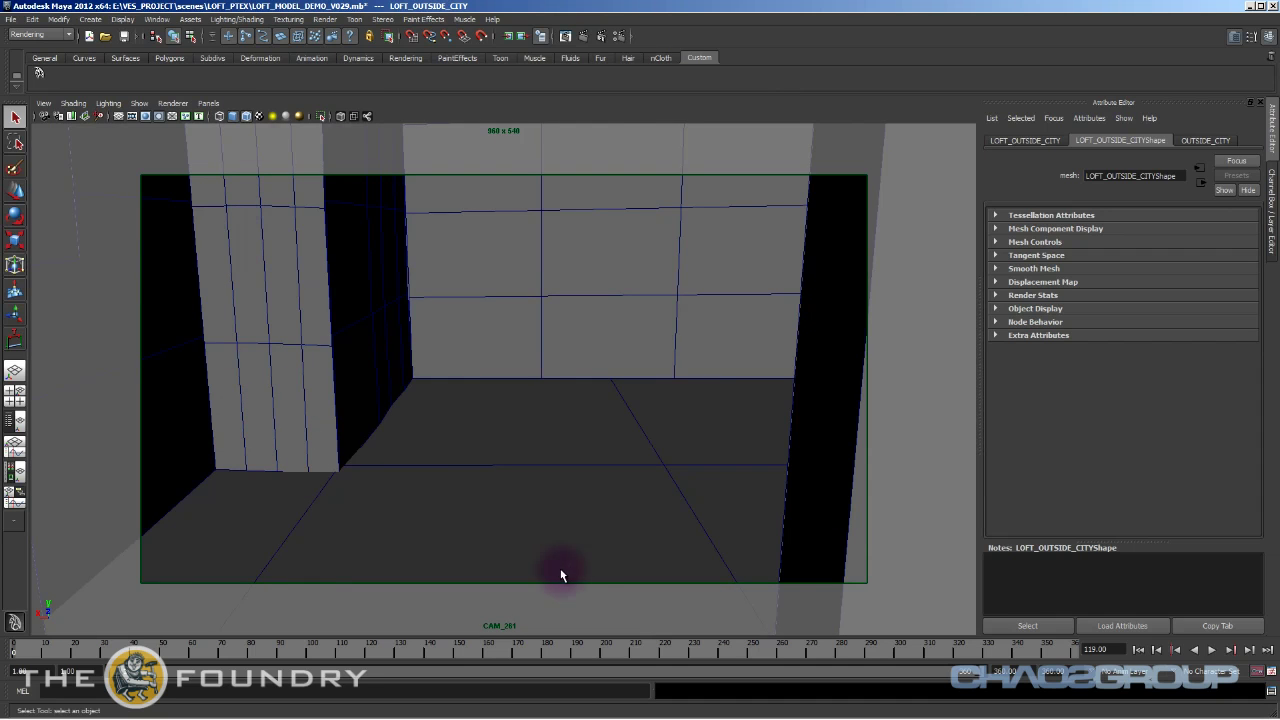
Return to the multi-panel layout, select the LOFT_INSIDE_ROOM mesh and maximize the CAM_003 view.
key(space)
click(687, 590)
key(6)
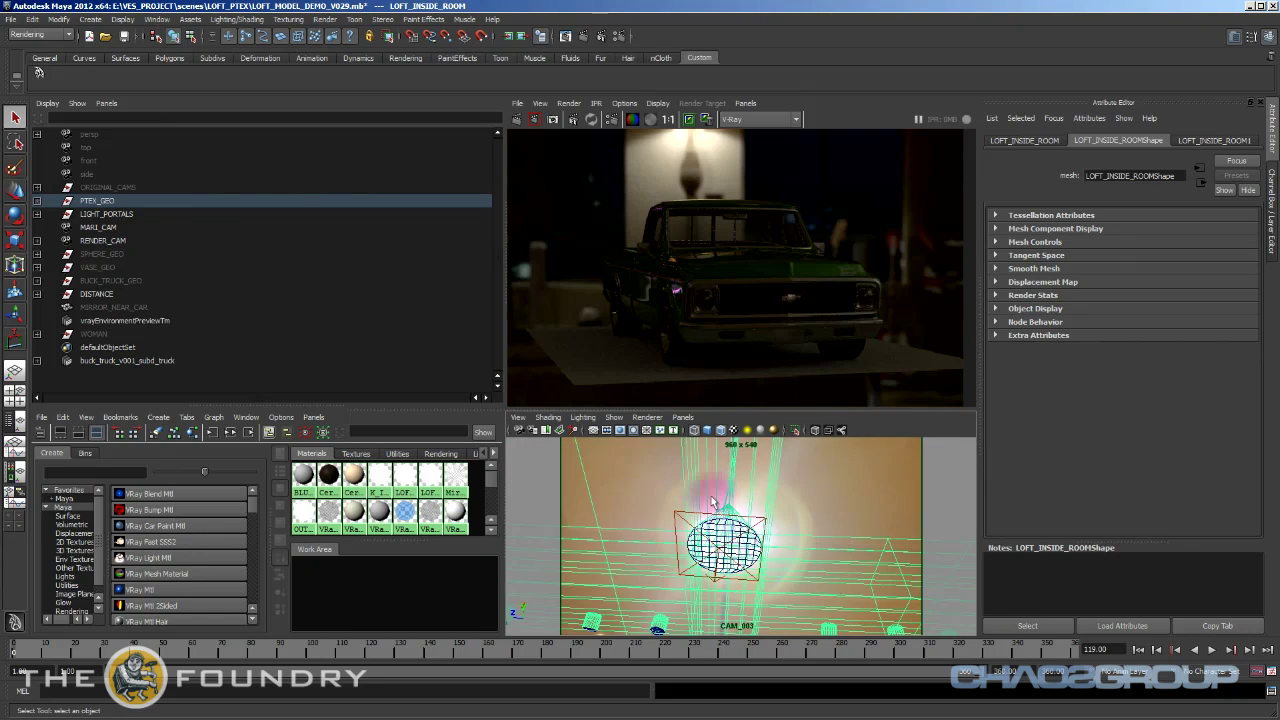
key(space)
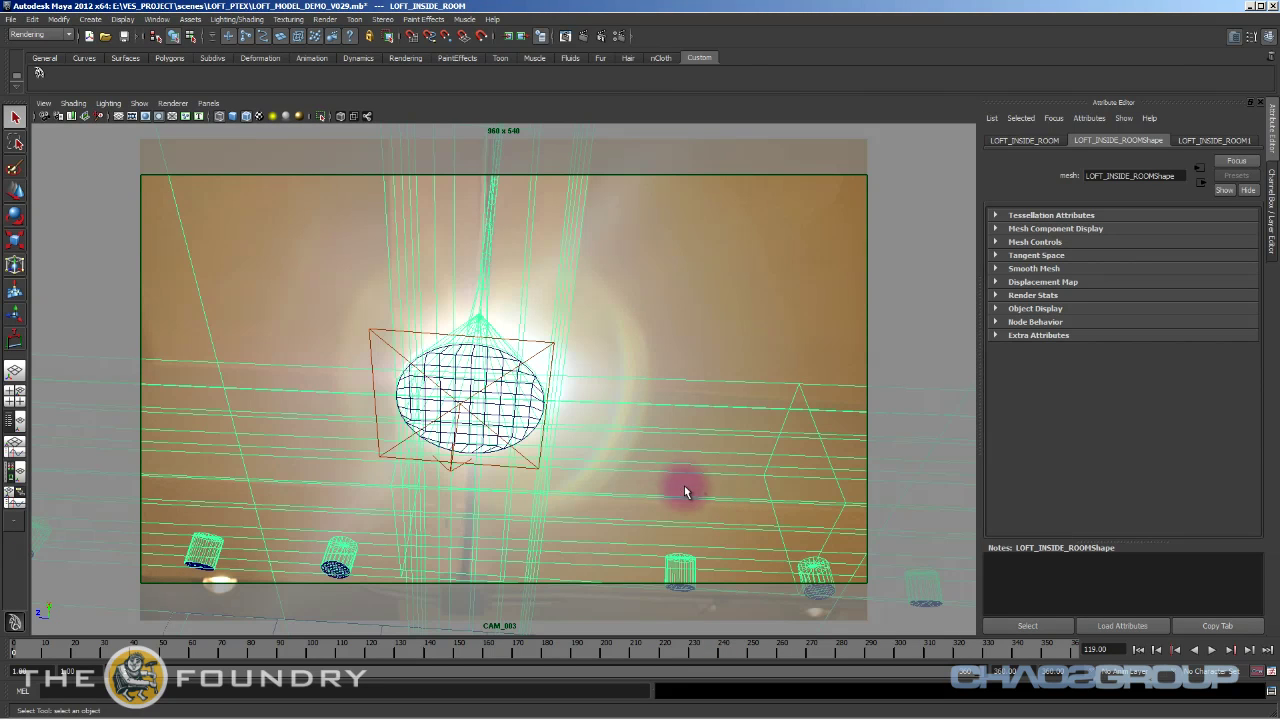
Look through the perspective camera at the loft's kitchen and display the model shaded.
click(208, 103)
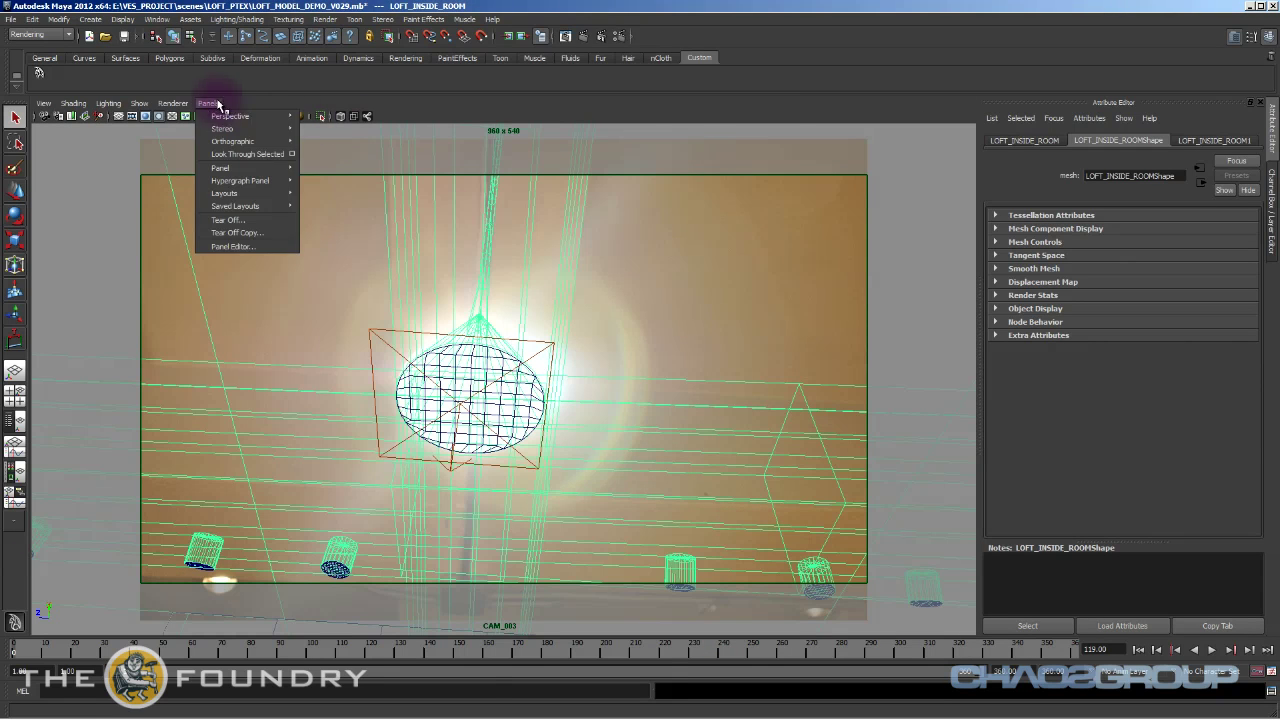
mouse_move(235, 116)
click(444, 465)
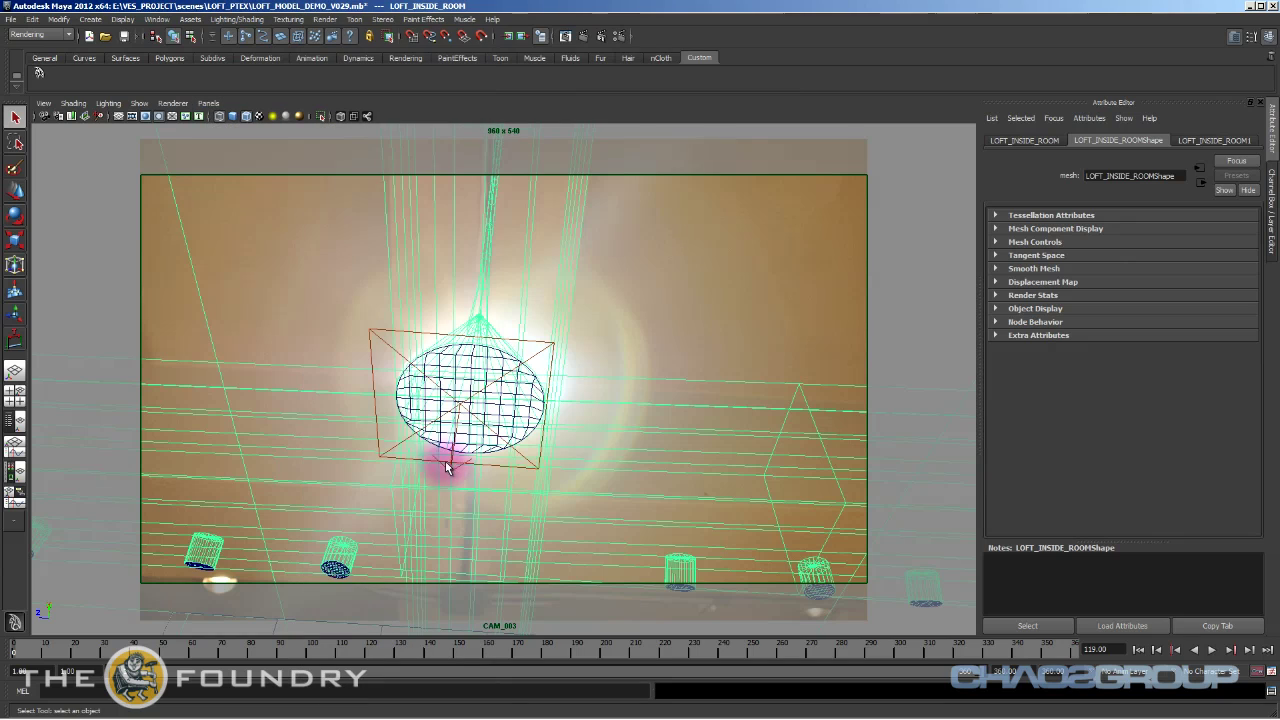
click(208, 103)
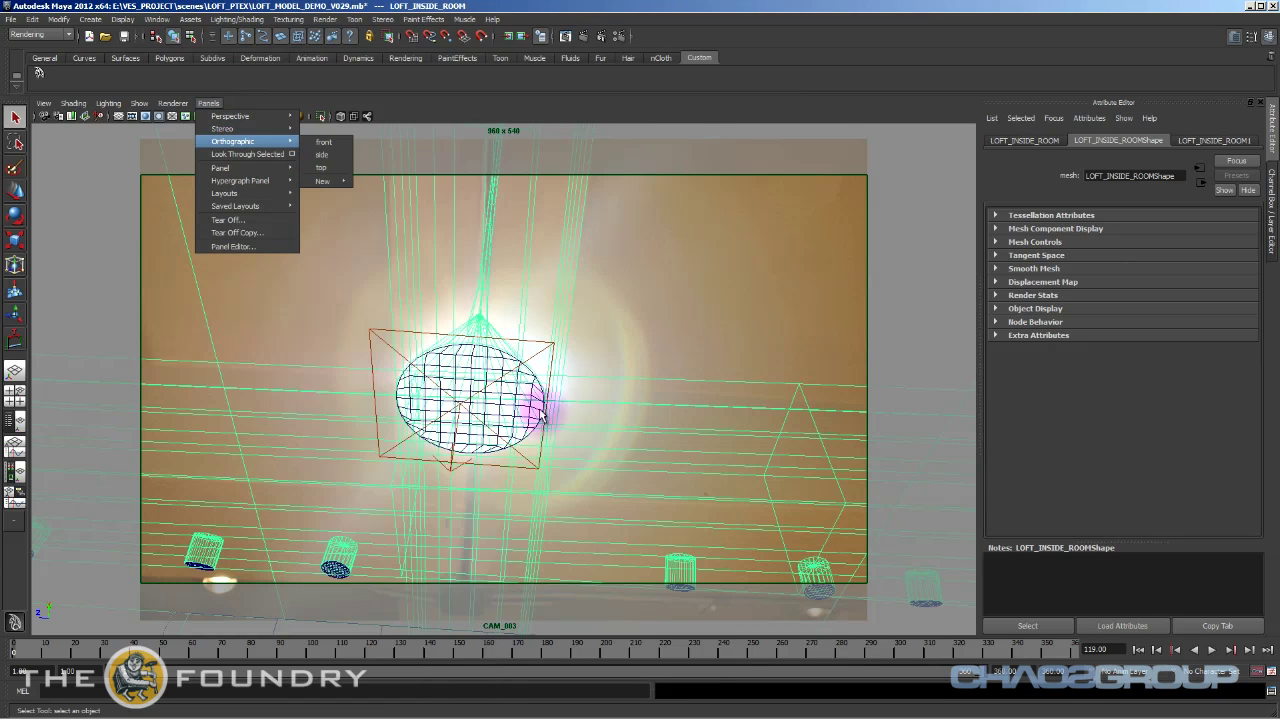
mouse_move(270, 116)
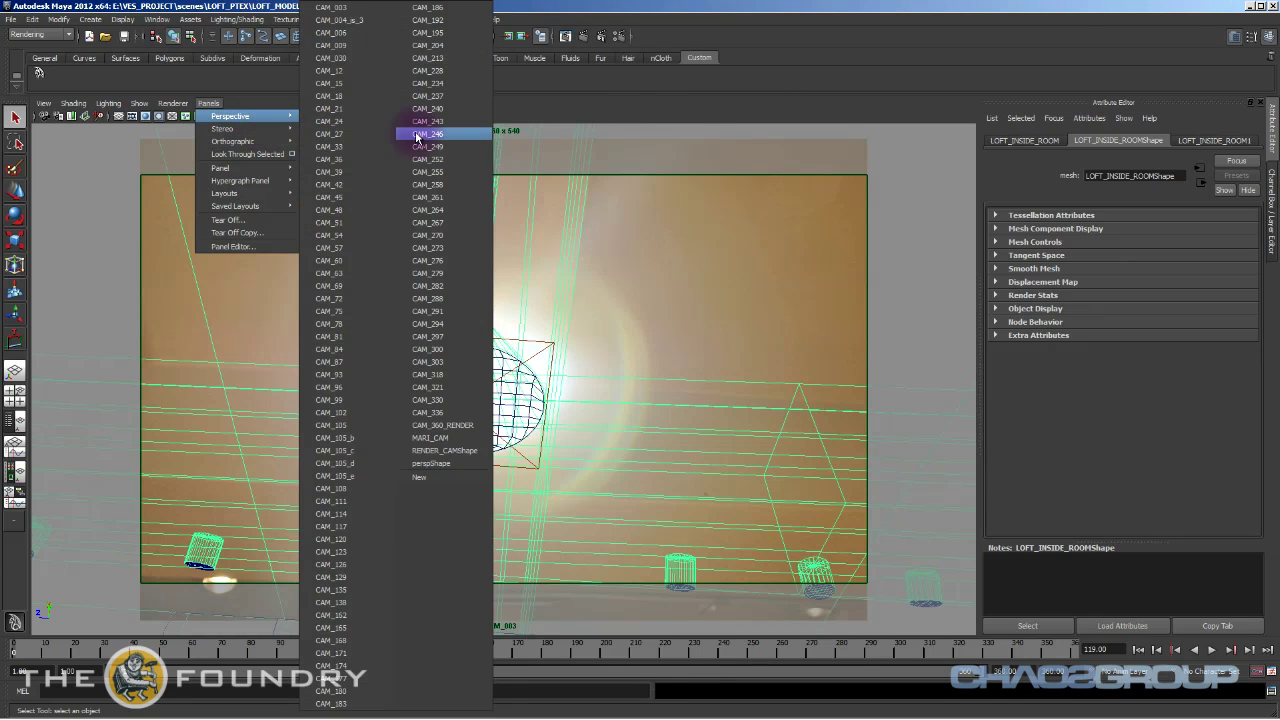
click(445, 467)
mouse_move(545, 470)
alt+mouse_down()
mouse_move(483, 391)
mouse_move(471, 401)
mouse_move(520, 489)
mouse_move(610, 500)
alt+mouse_up()
key(5)
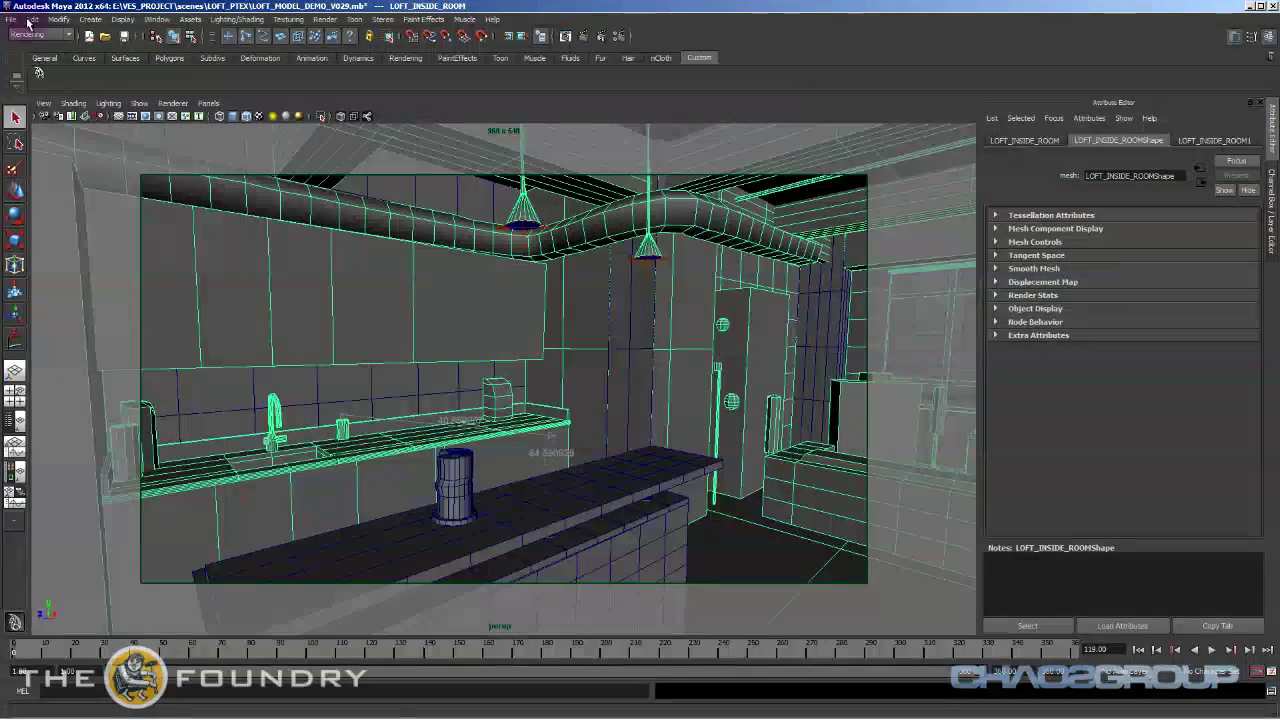
Create a new camera and examine its focal length and Film Back camera aperture, returning to the multi-panel layout.
click(90, 19)
mouse_move(150, 102)
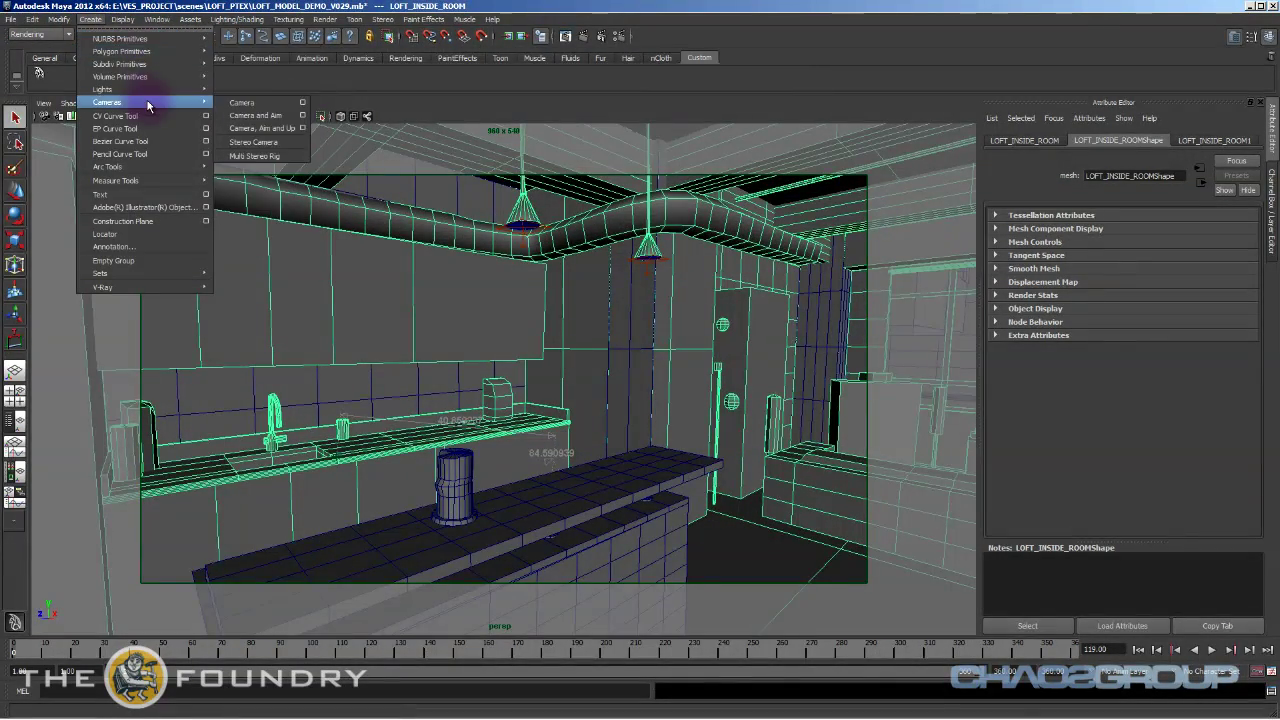
click(253, 104)
alt+drag(523, 443, 500, 420)
drag(1256, 428, 1254, 290)
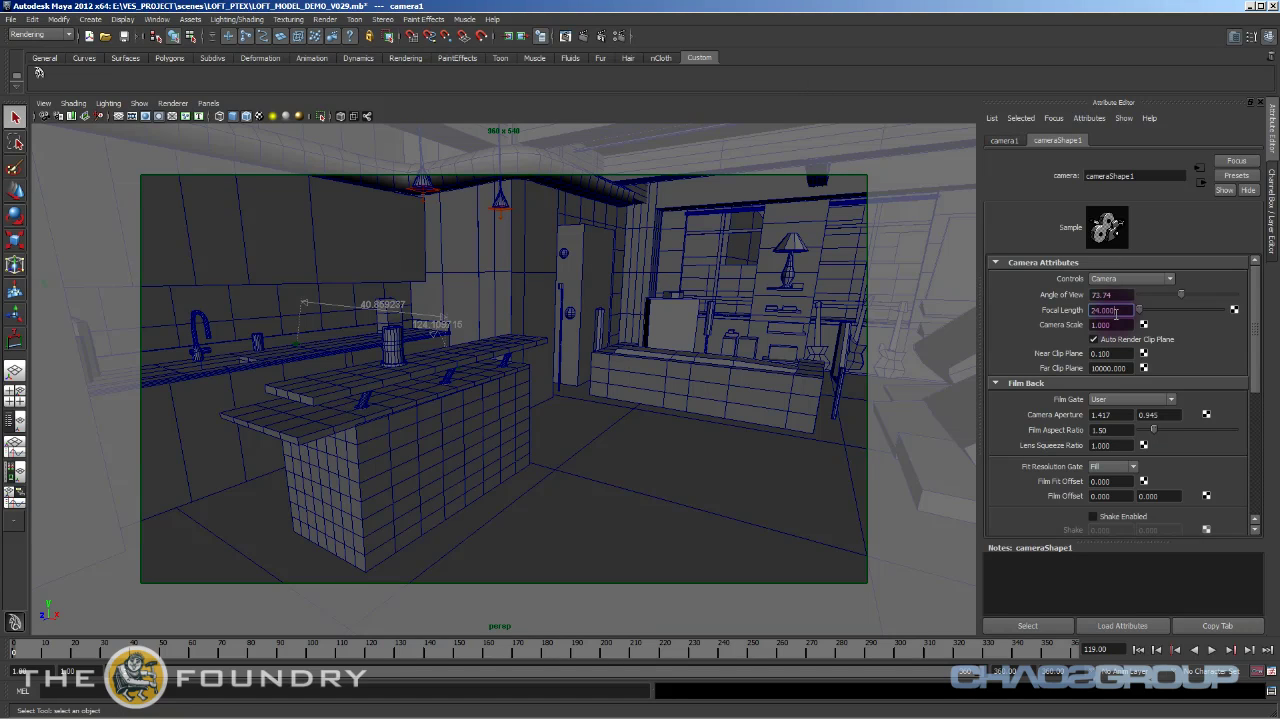
scroll(1050, 330, down, 2)
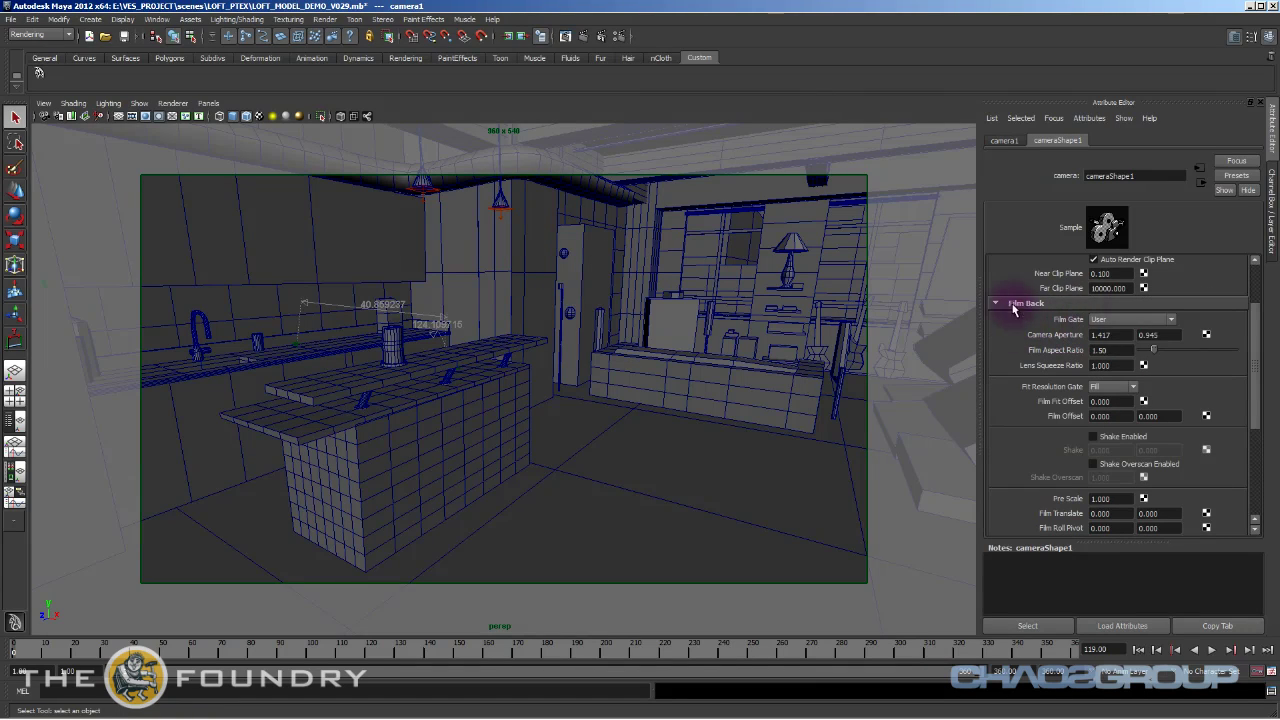
click(95, 216)
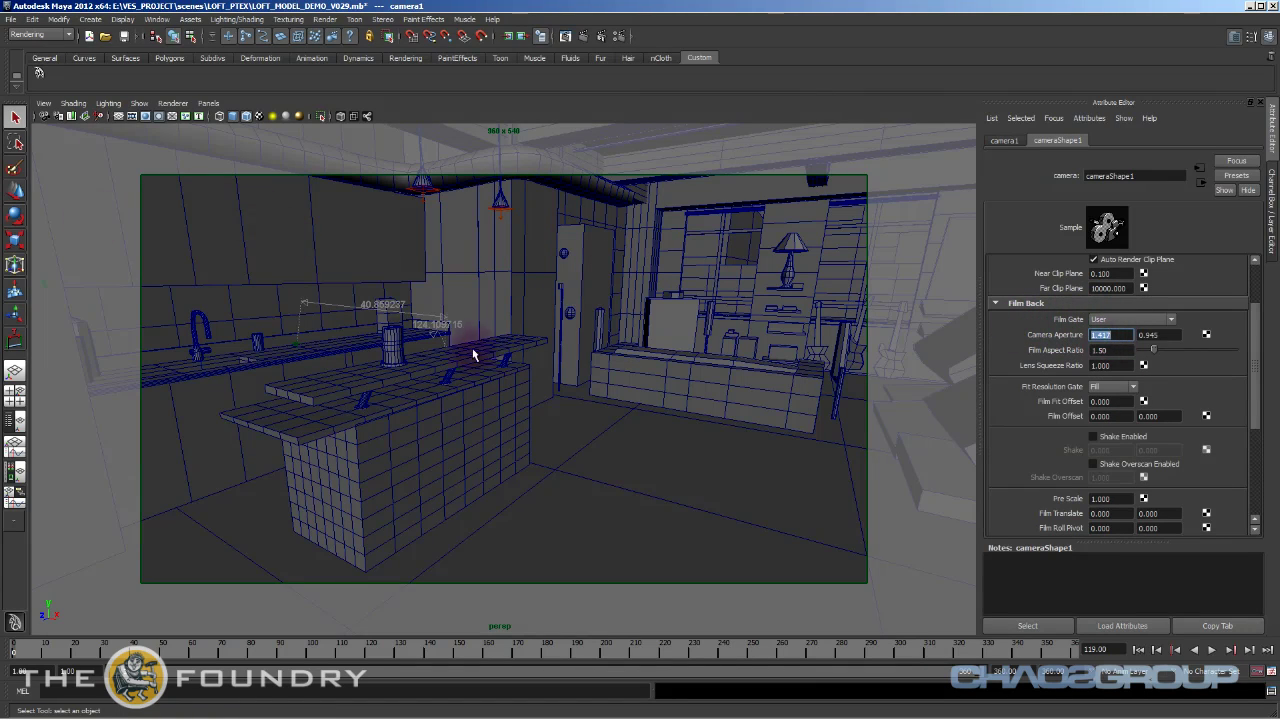
alt+drag(466, 349, 491, 380)
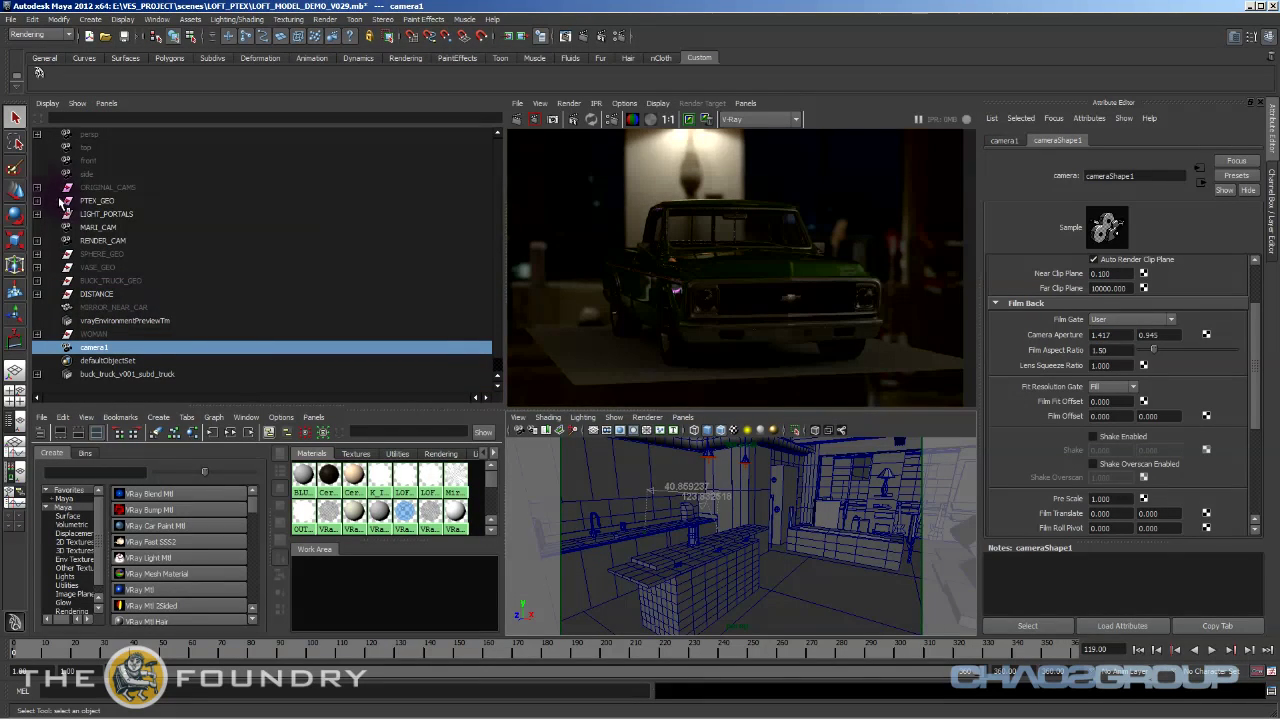
Expand the ORIGINAL_CAMS group and check the camera aperture of CAM_276.
click(37, 188)
click(105, 268)
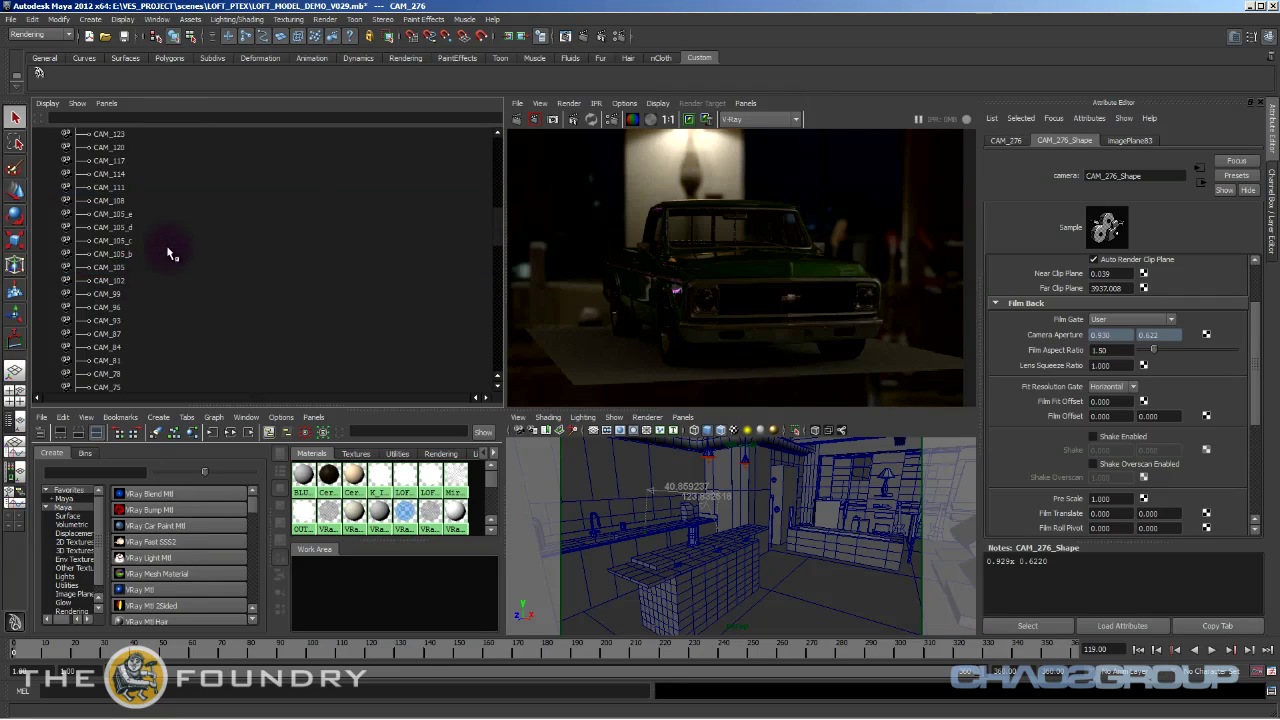
scroll(180, 265, down, 5)
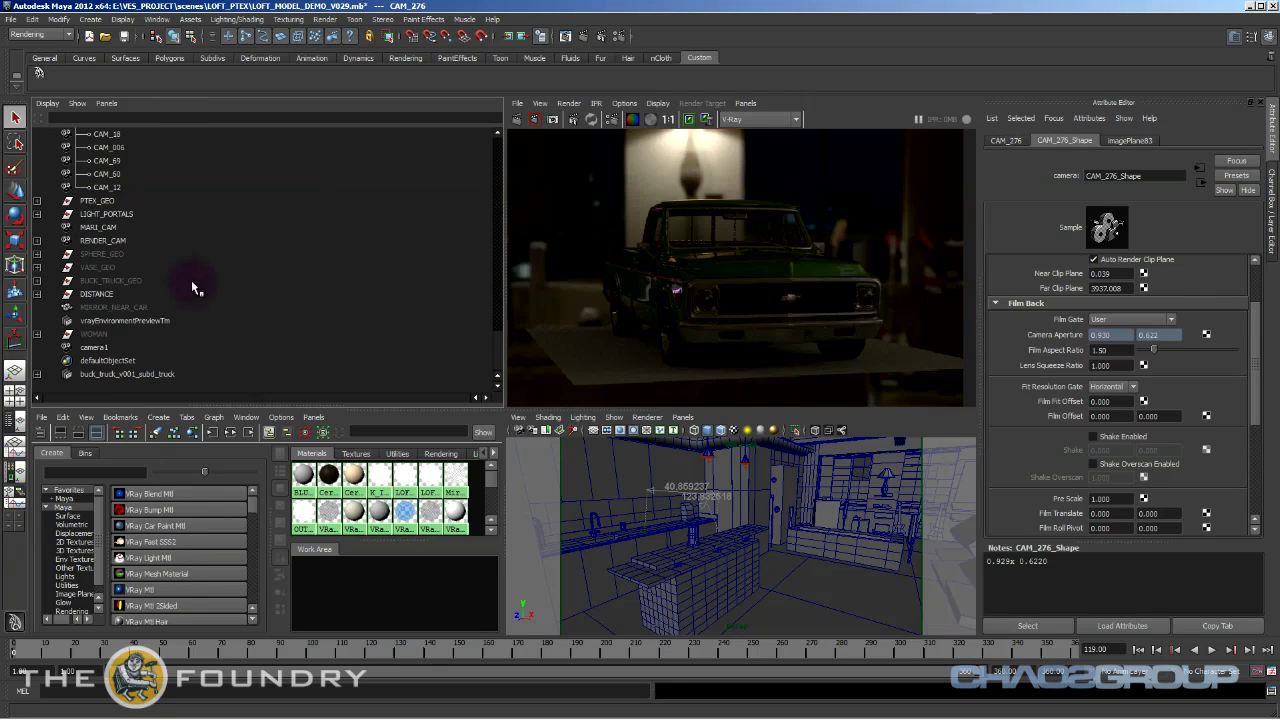
Review the newly created camera's default camera aperture and delete that camera.
click(96, 349)
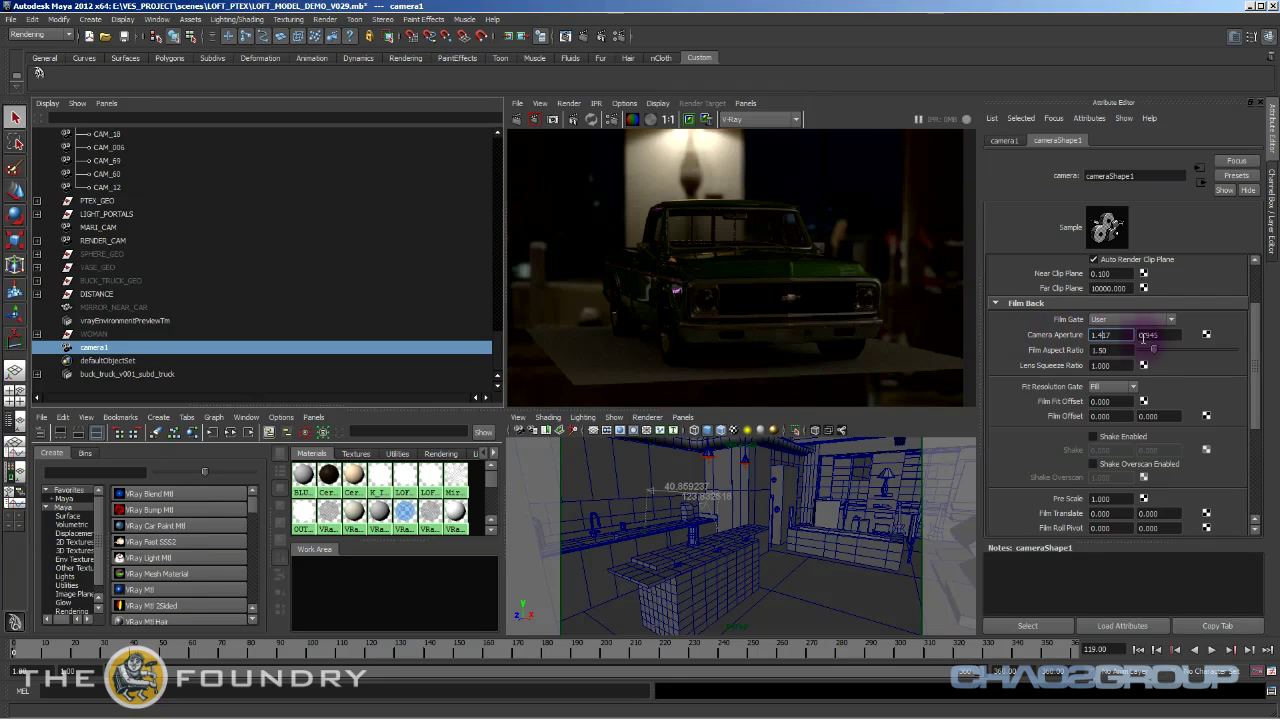
scroll(1100, 305, up, 2)
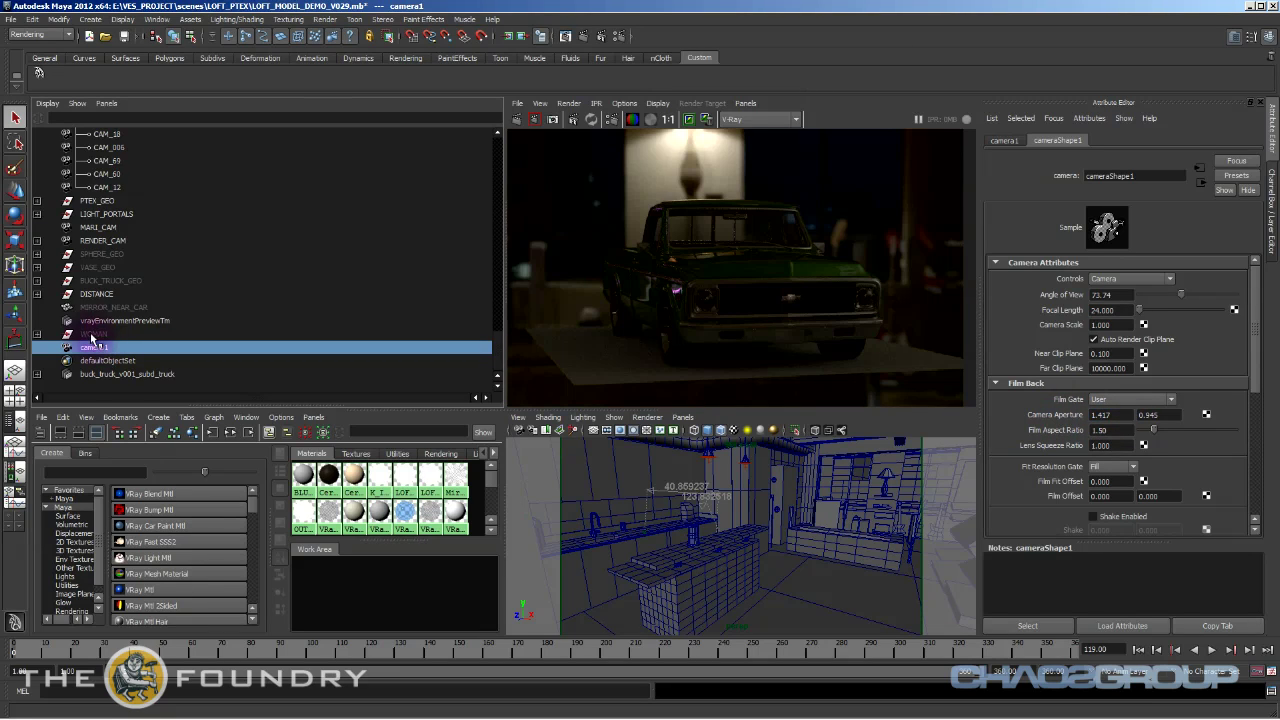
key(Delete)
Check the focal length and camera aperture of CAM_177, CAM_195, CAM_204, CAM_234 and CAM_213.
scroll(118, 330, up, 5)
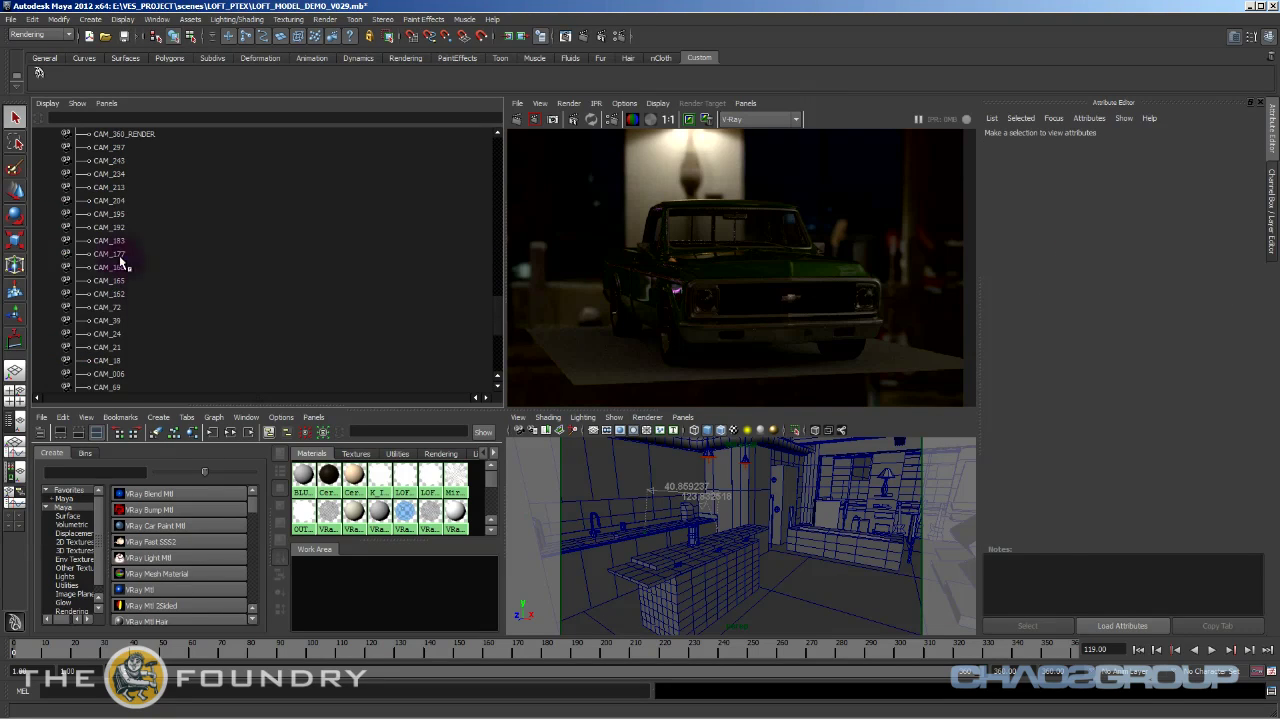
click(119, 255)
click(116, 215)
click(116, 201)
click(118, 175)
drag(122, 240, 126, 194)
click(124, 191)
scroll(140, 258, up, 4)
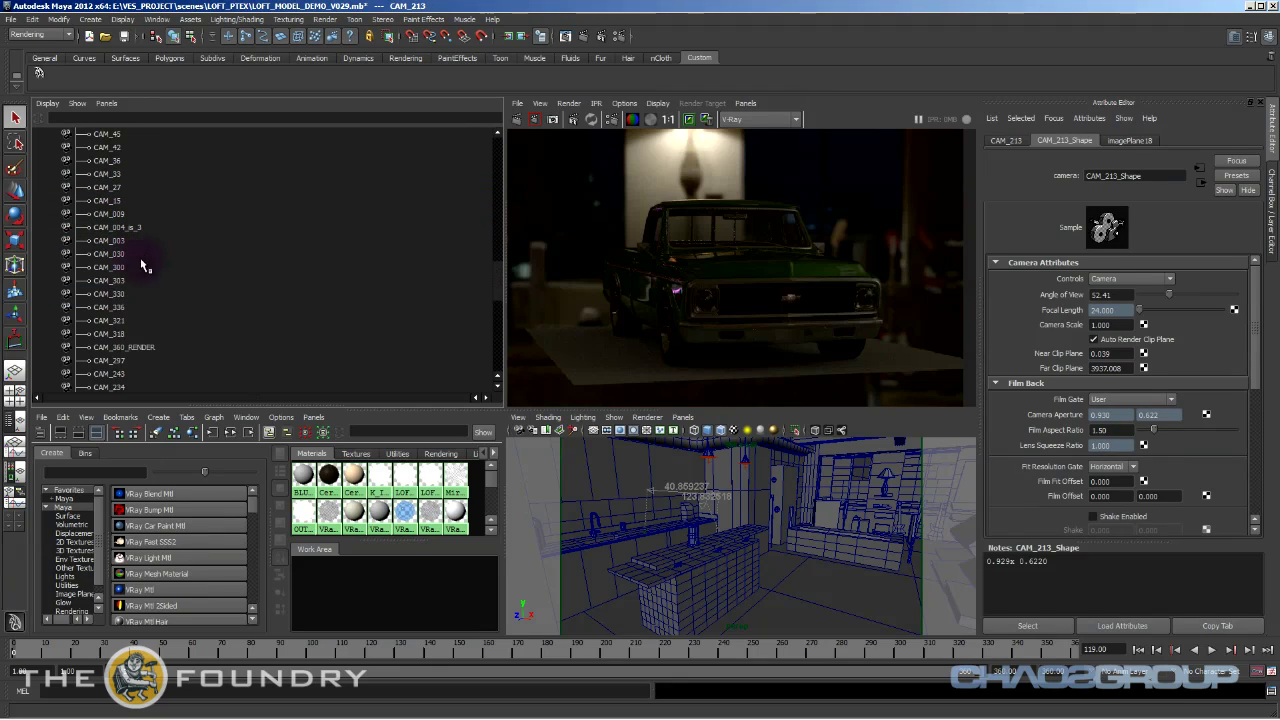
Select CAM_003 in the camera list and examine its focal length and camera aperture.
click(145, 362)
scroll(152, 293, down, 4)
scroll(150, 300, up, 6)
click(153, 347)
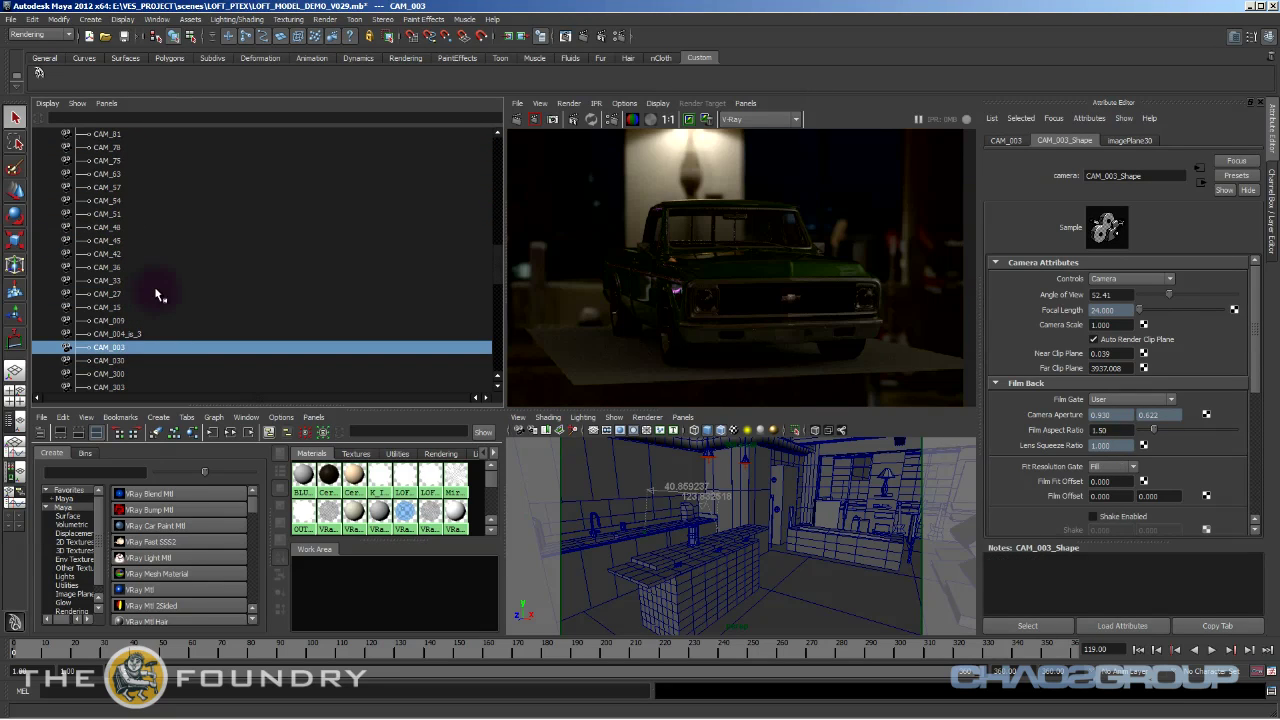
scroll(128, 278, up, 8)
Compare the camera attributes of CAM_60, CAM_300 and CAM_303, and briefly view the perspective scene maximized.
key(space)
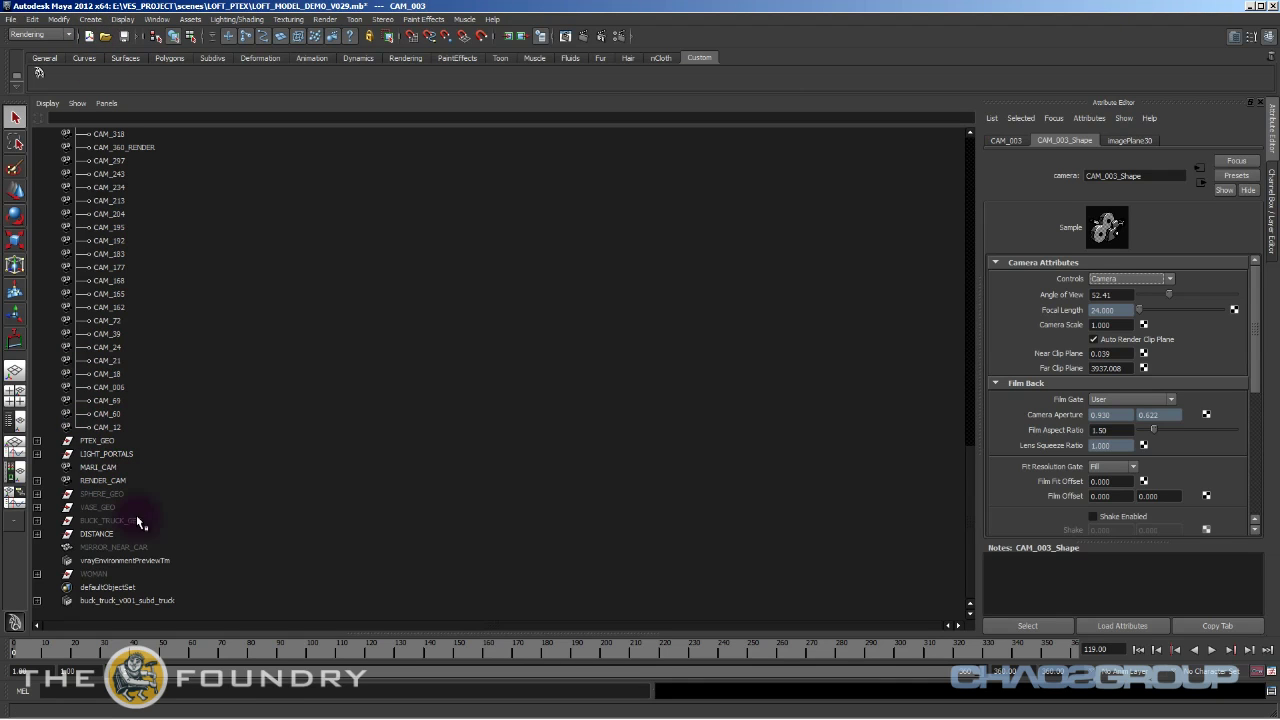
click(107, 413)
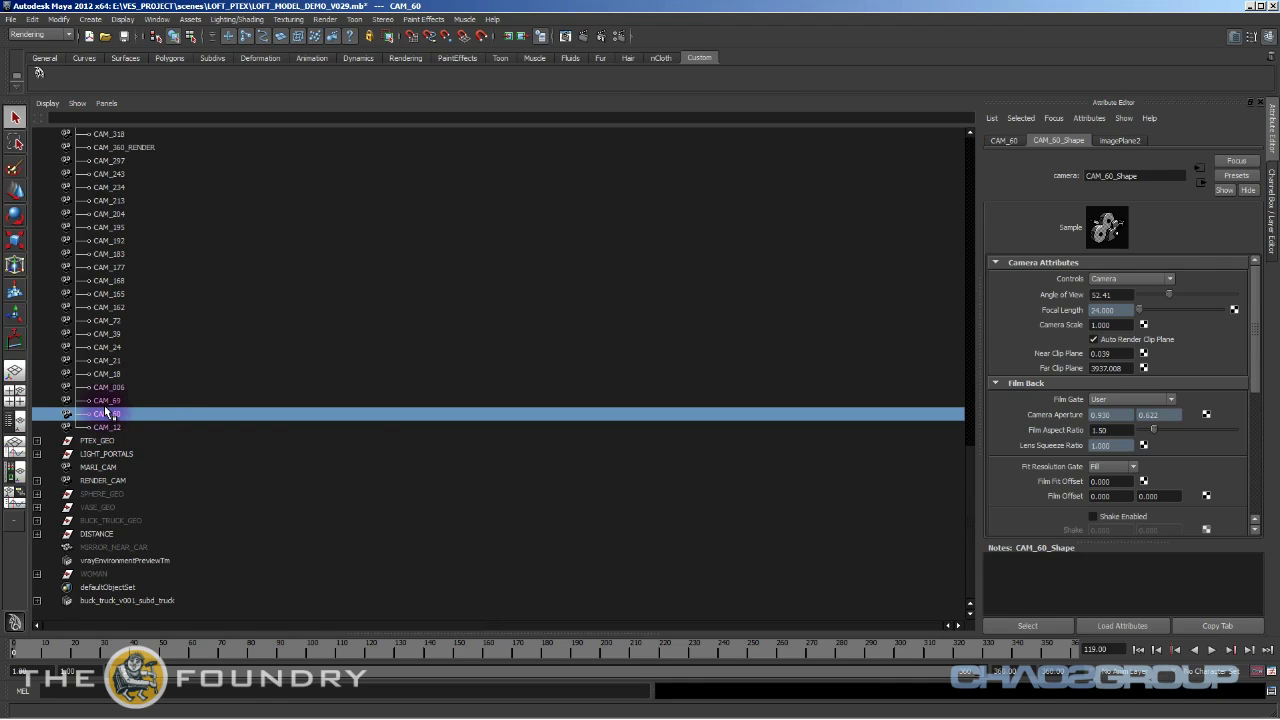
click(107, 334)
click(126, 277)
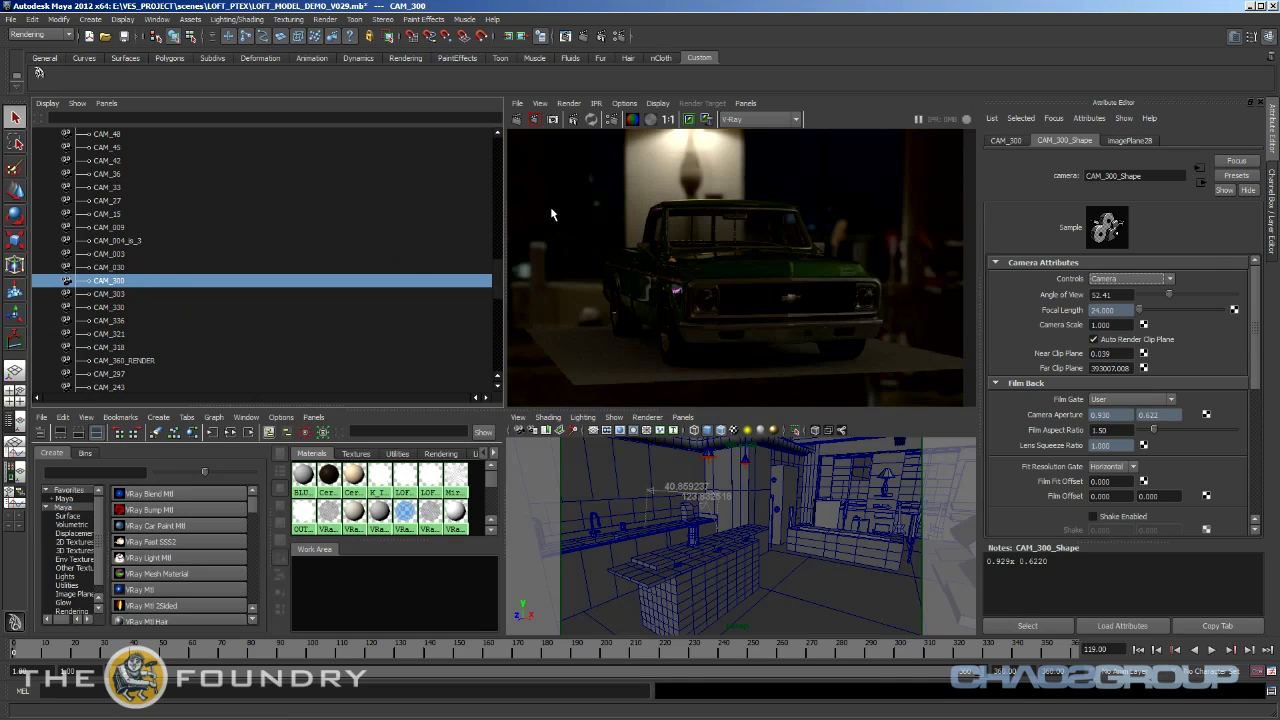
click(110, 294)
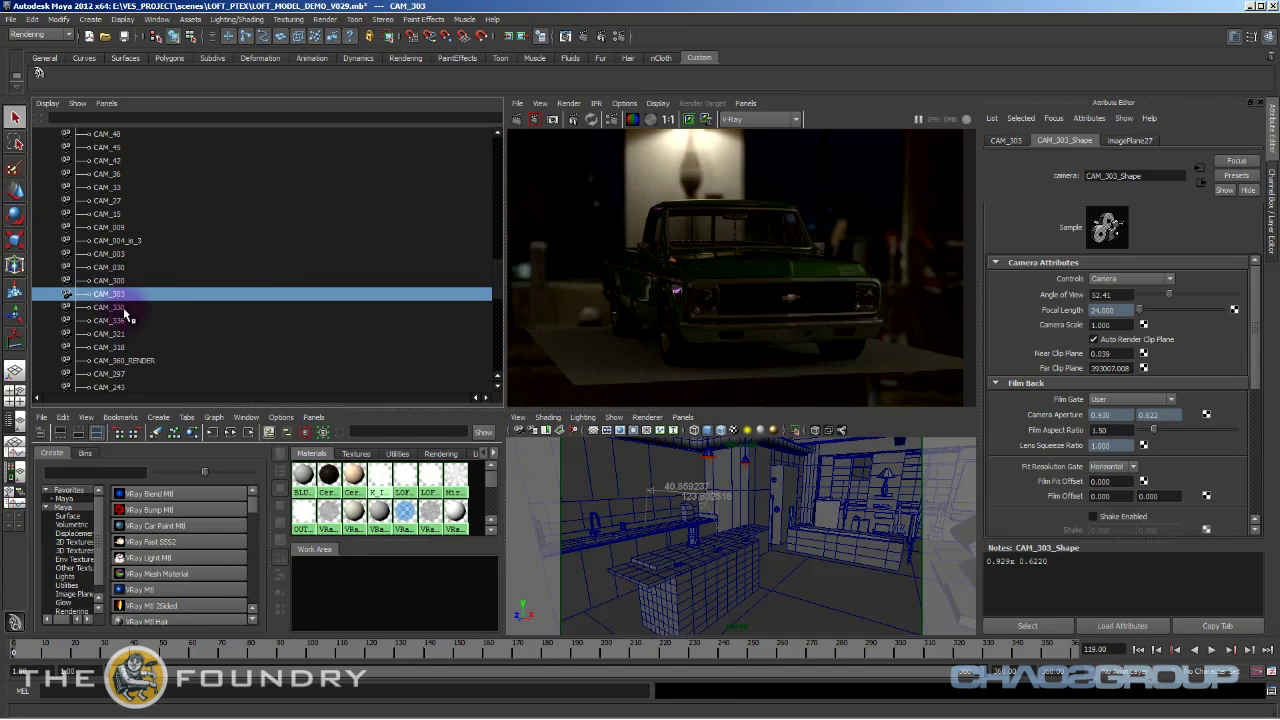
key(space)
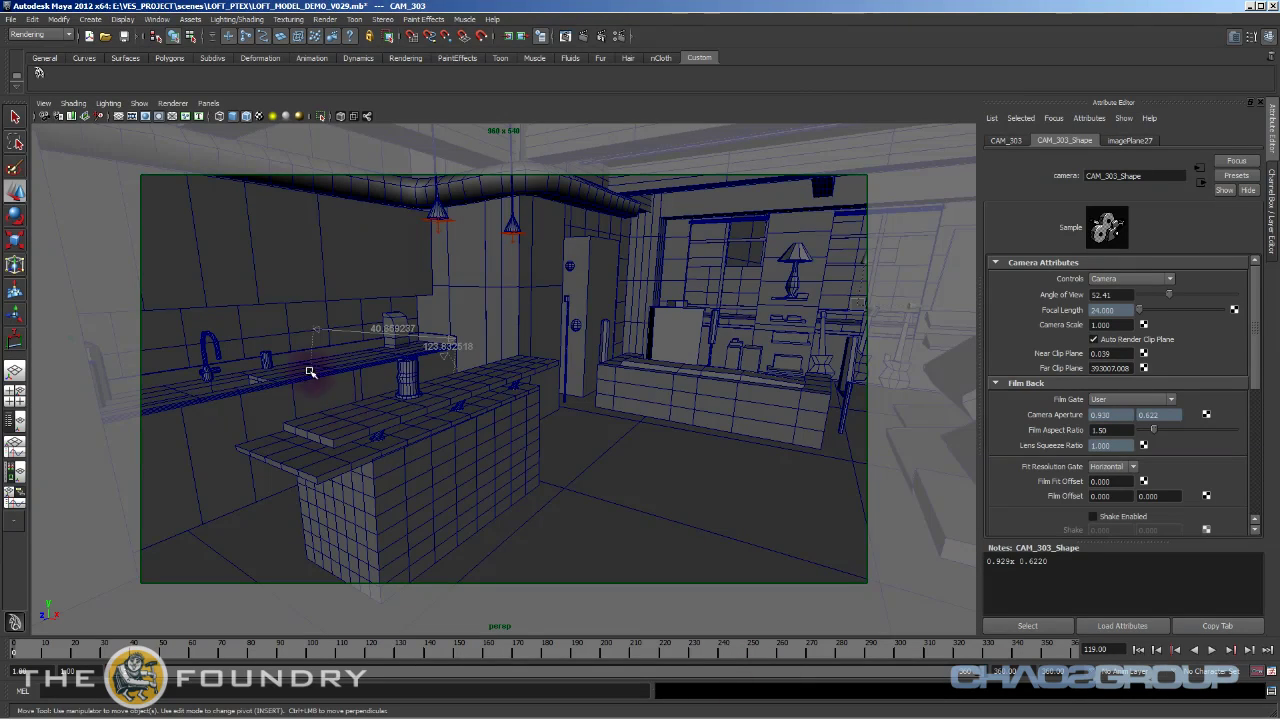
key(space)
Inspect the channel values of CAM_003, CAM_234, RENDER_CAM and MARI_CAM from a maximized outliner.
click(123, 253)
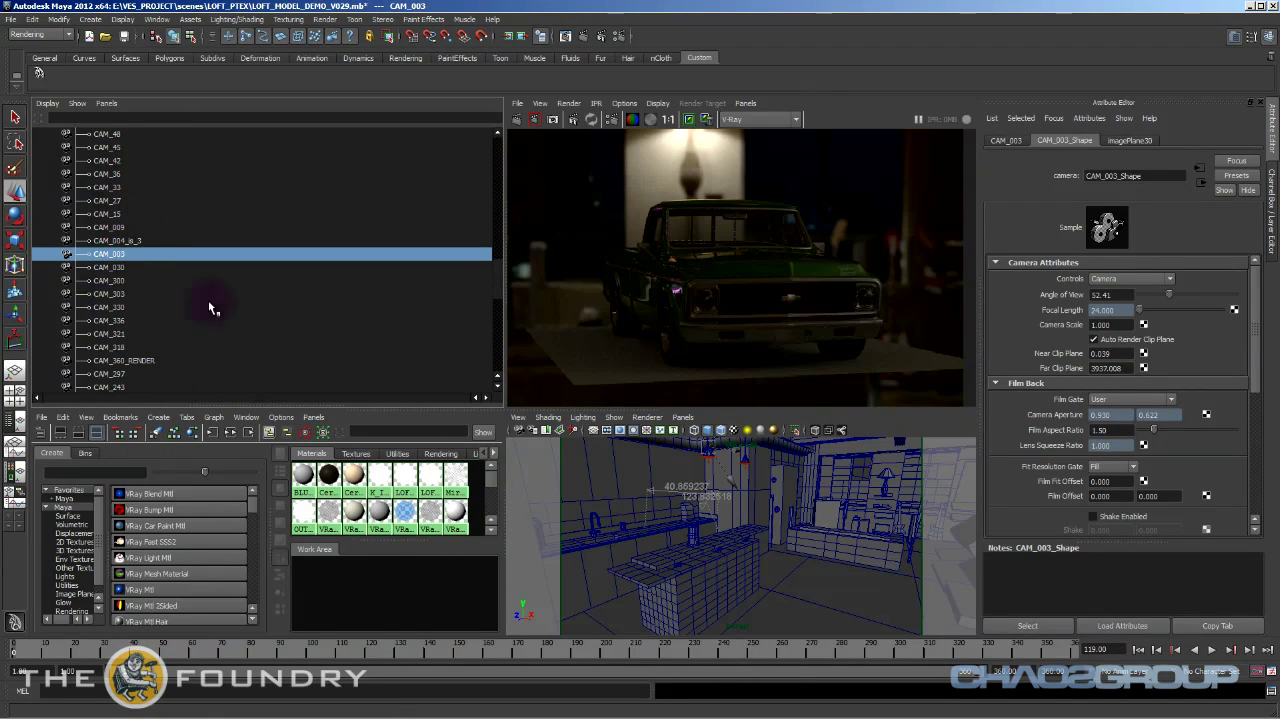
key(space)
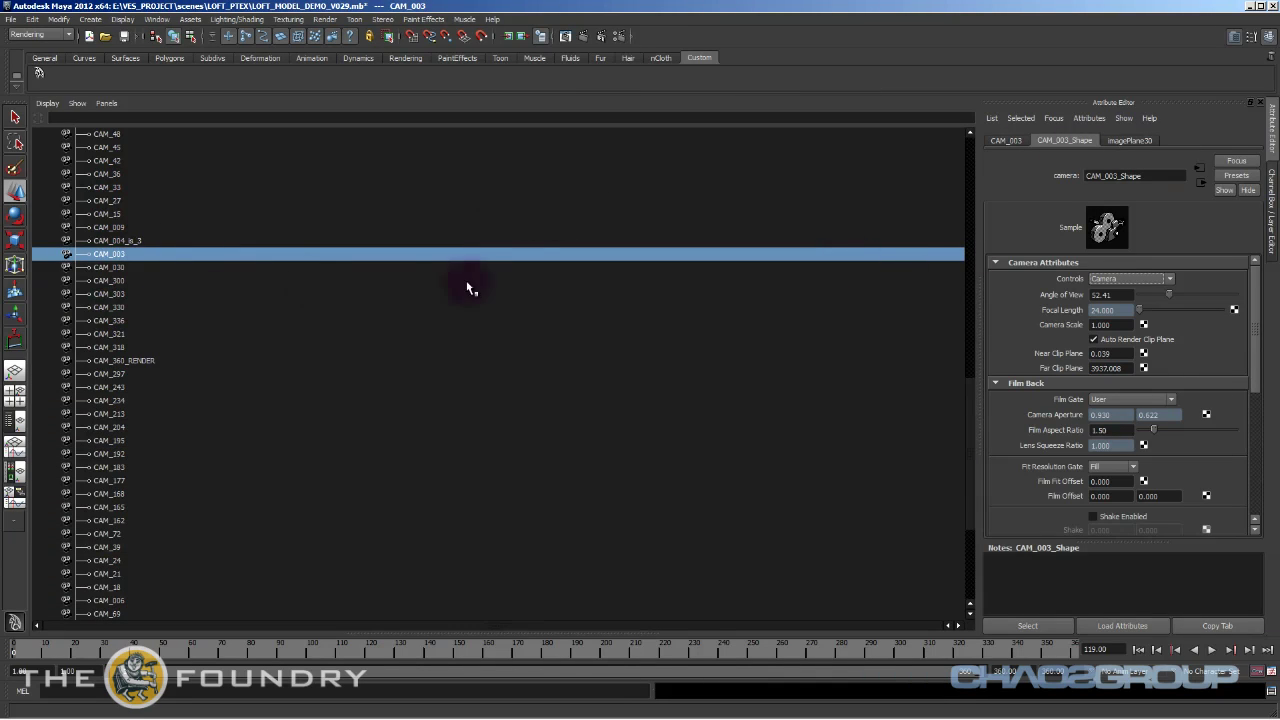
key(ctrl+a)
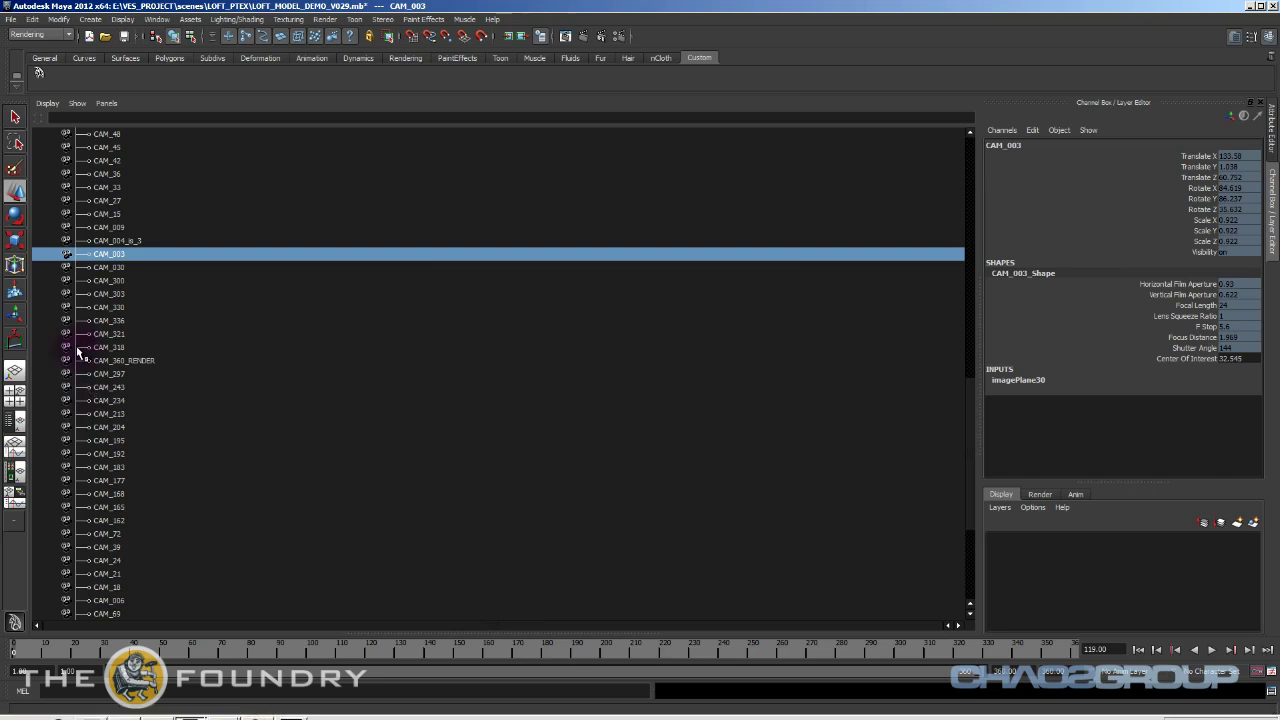
click(110, 401)
scroll(120, 458, down, 3)
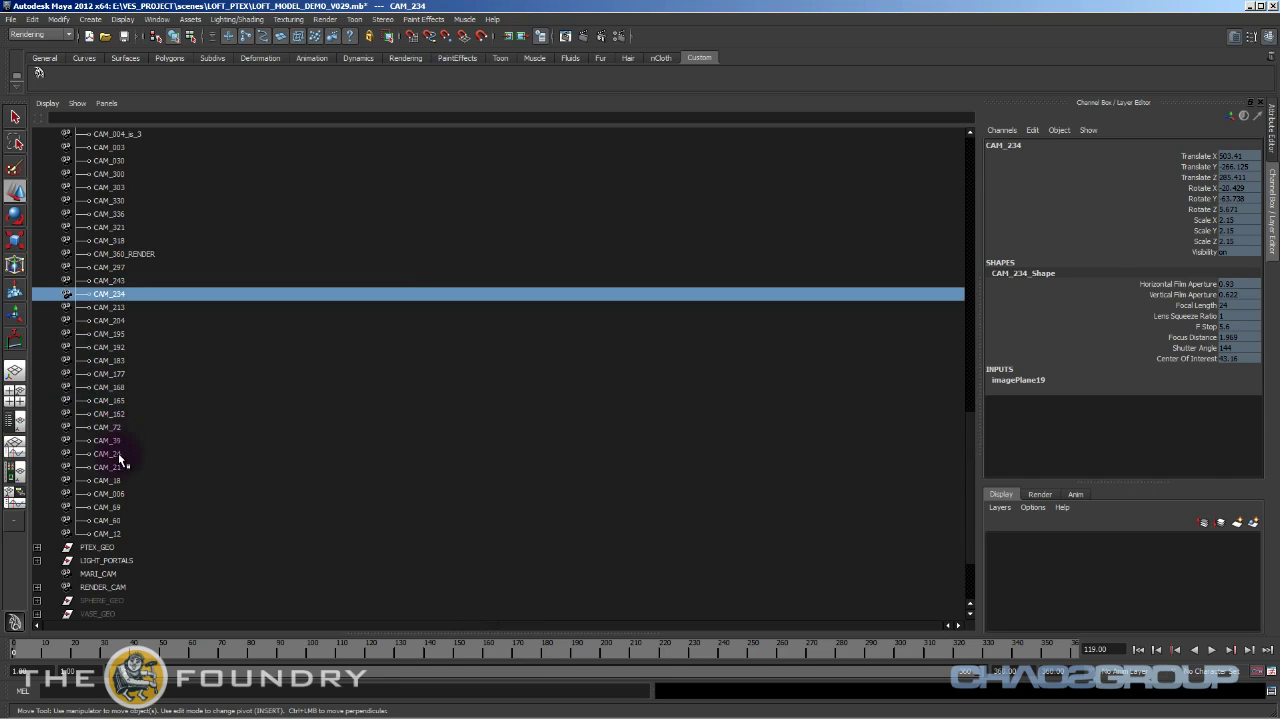
click(112, 588)
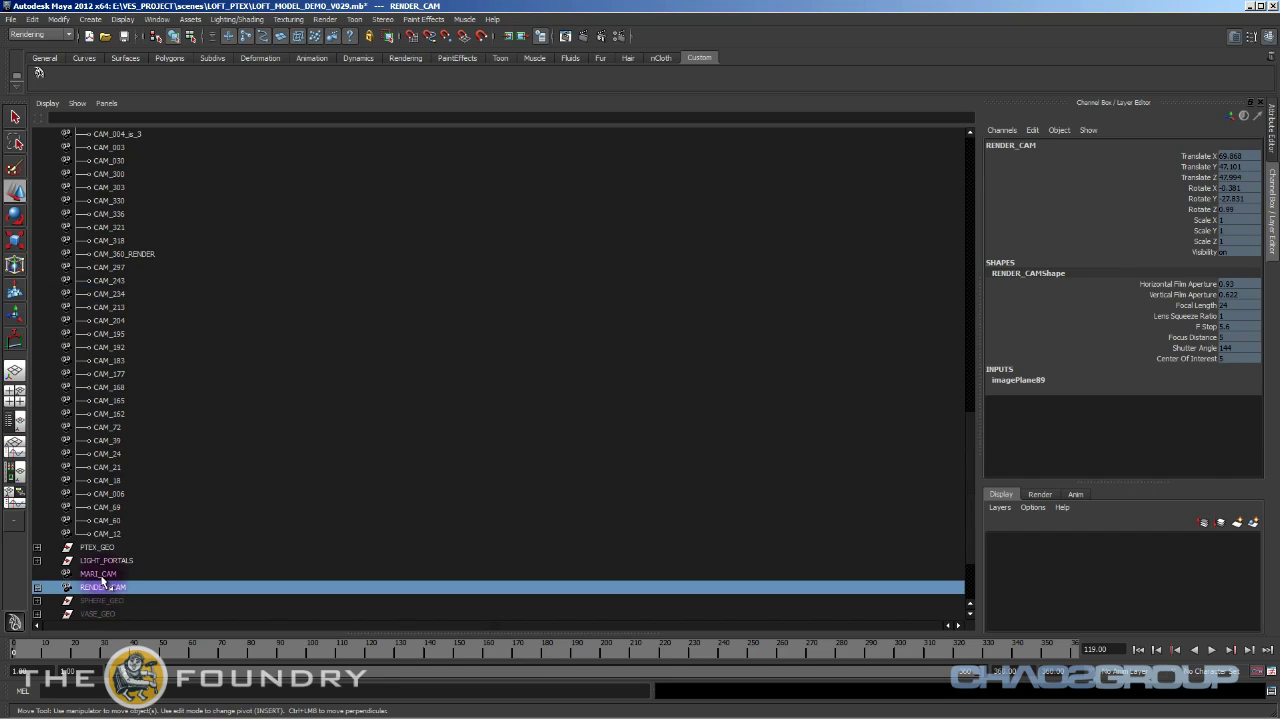
click(104, 575)
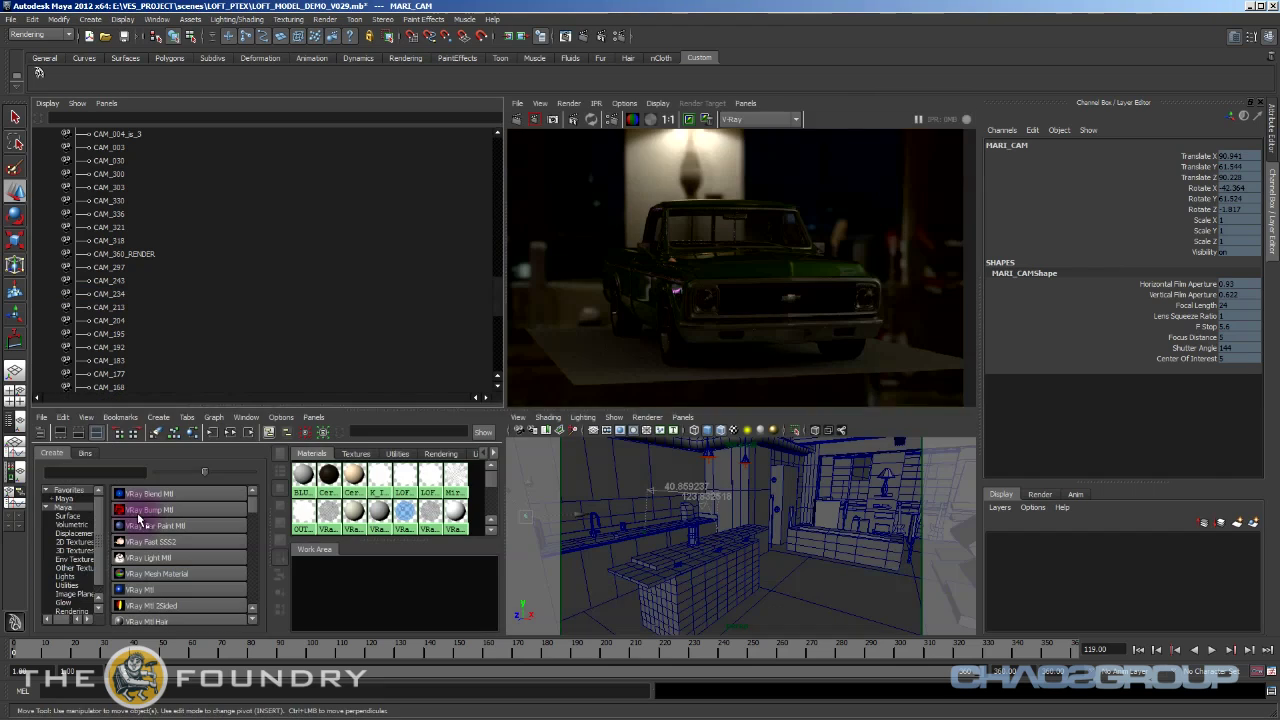
Look through MARI_CAM in a maximized view and play its animation, stopping at frame 21.
key(space)
click(683, 417)
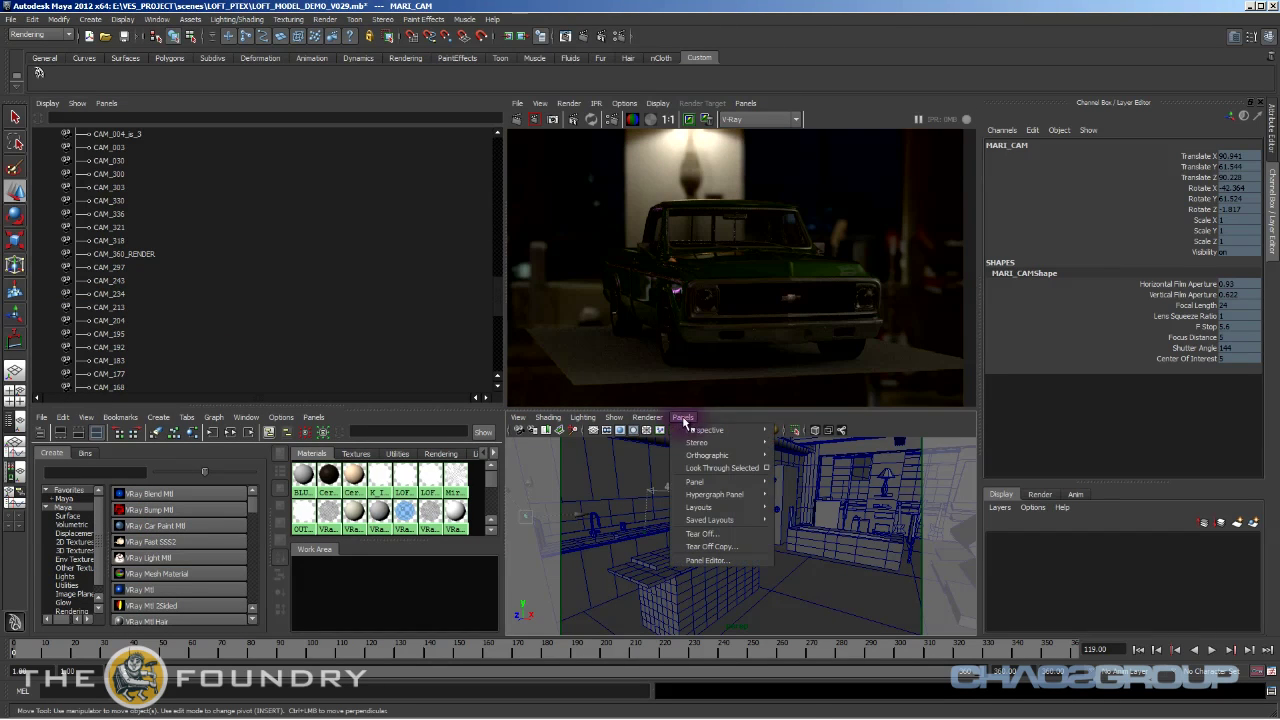
mouse_move(710, 430)
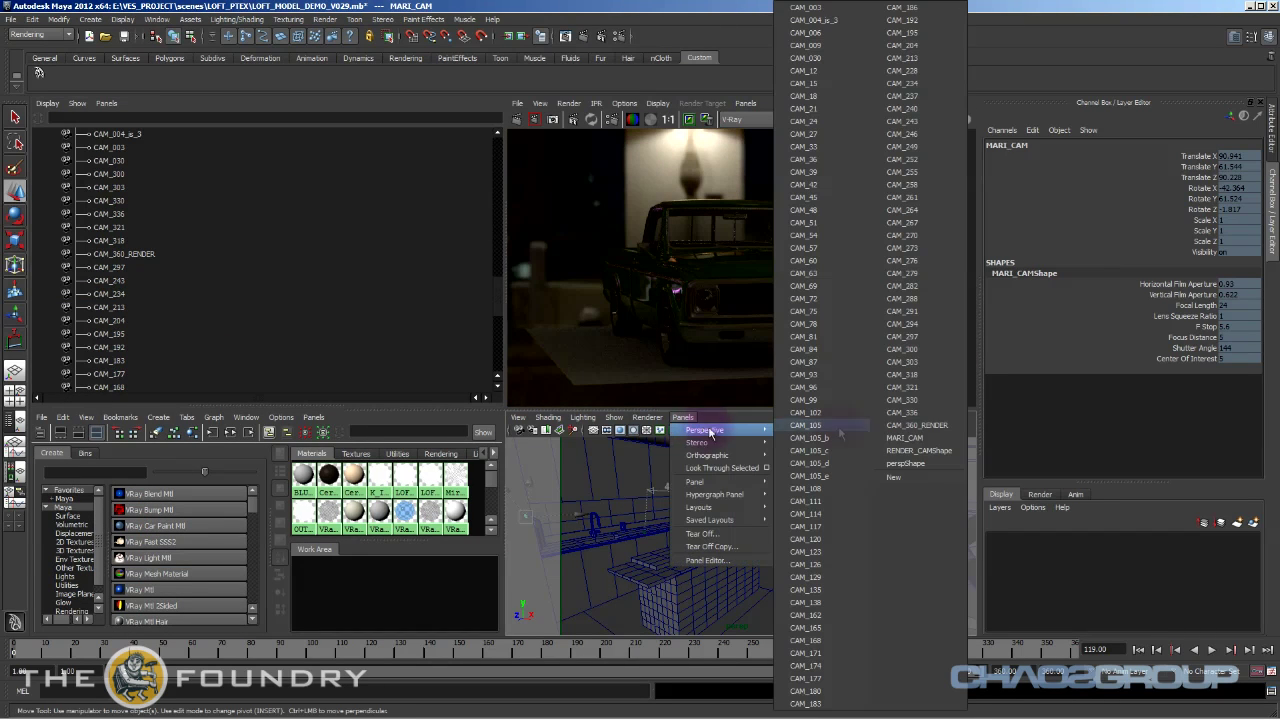
click(918, 437)
key(space)
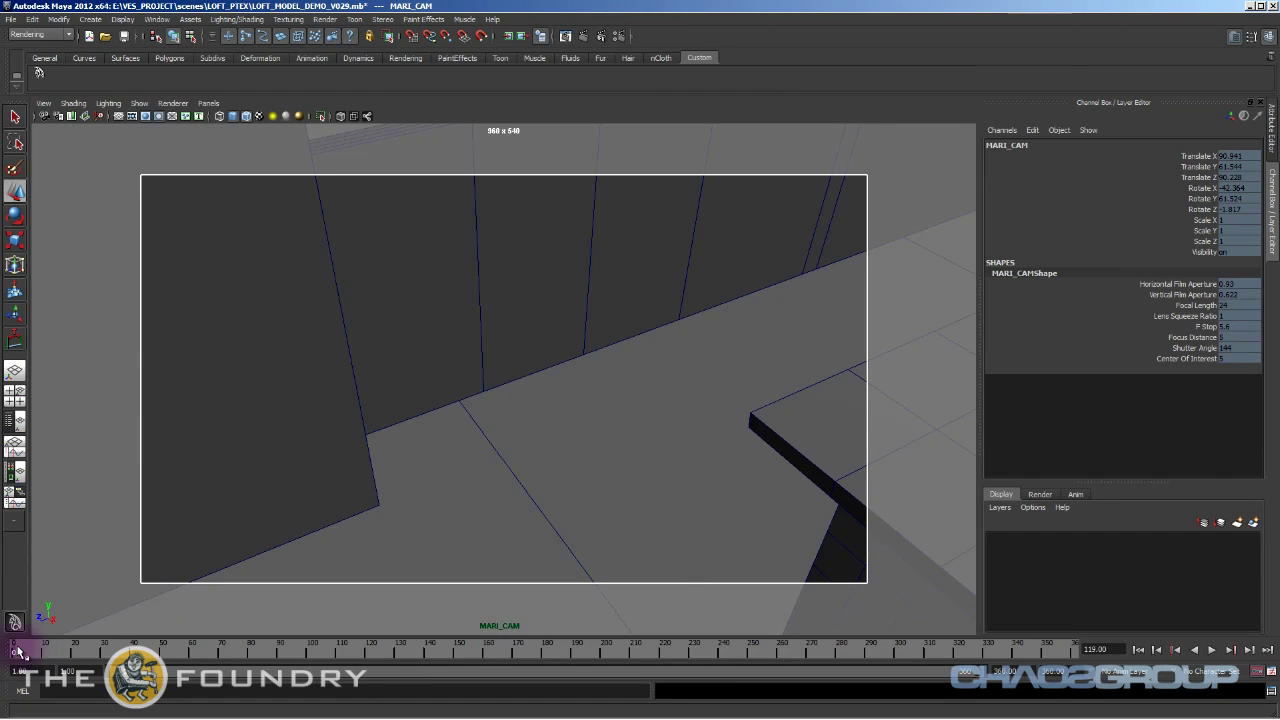
key(alt+v)
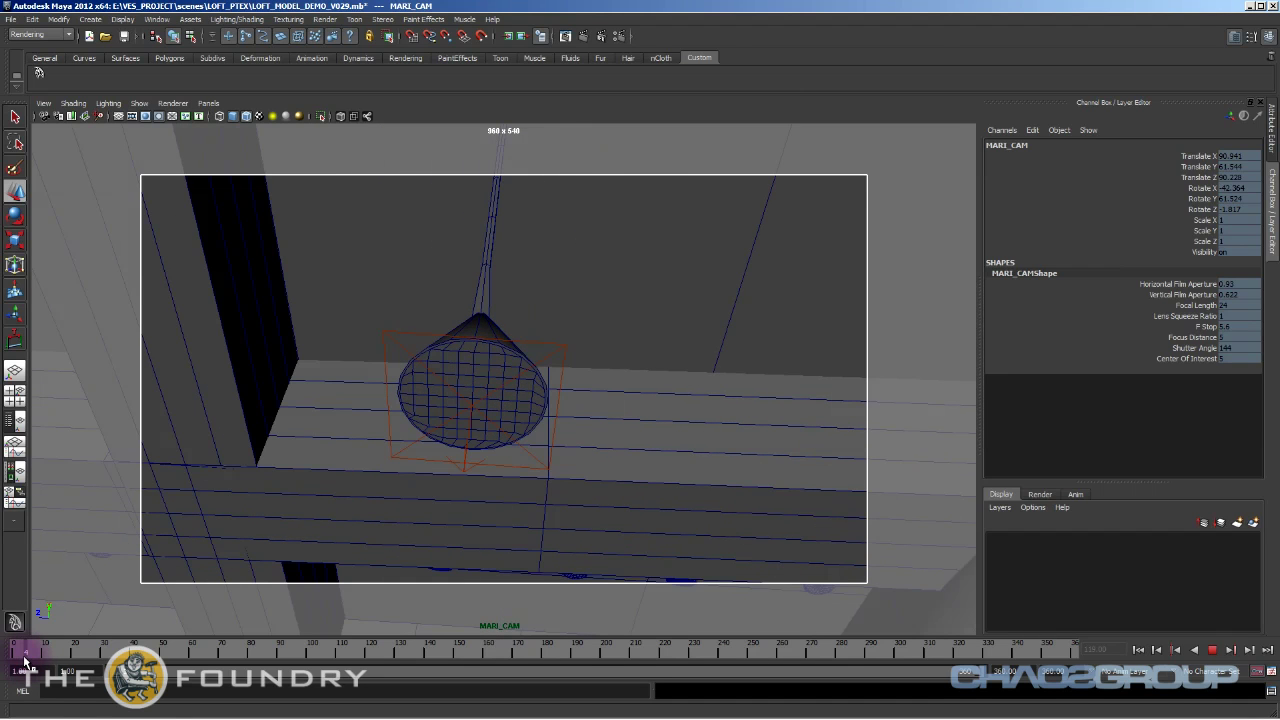
drag(48, 652, 75, 667)
Switch to NukeX and show the Read3 photo node in the viewer.
mouse_move(180, 716)
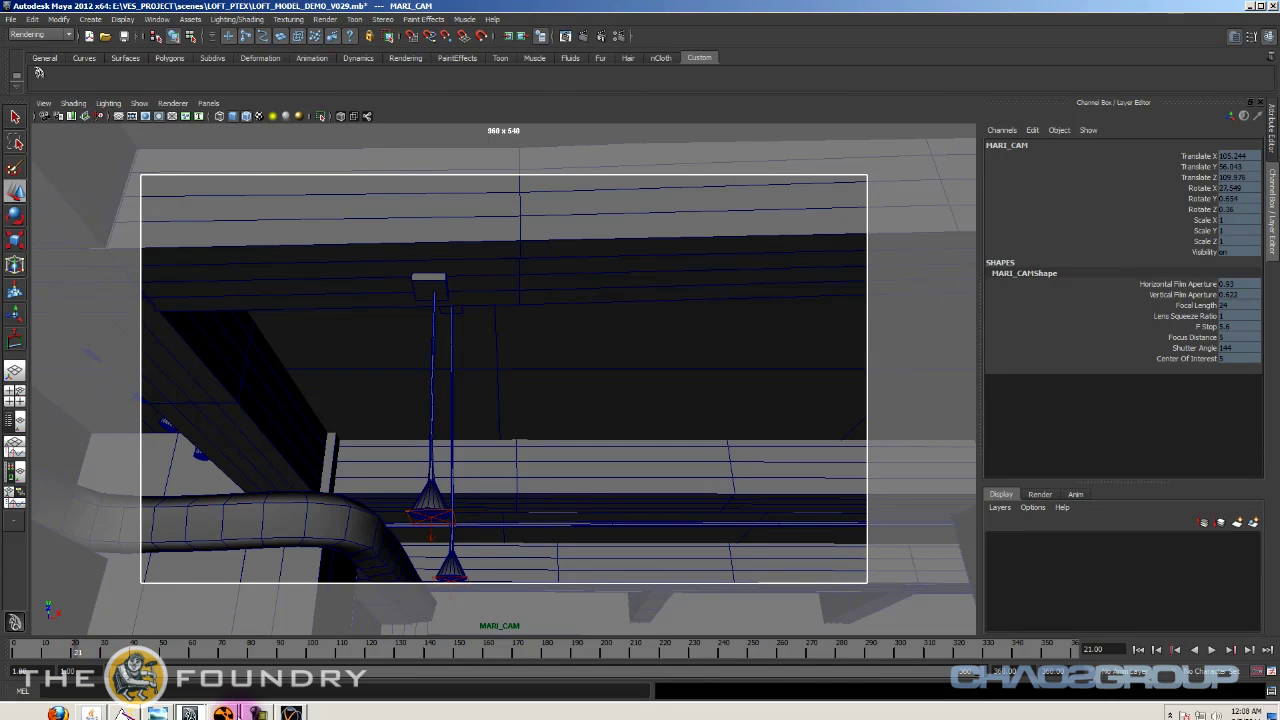
click(222, 704)
click(224, 704)
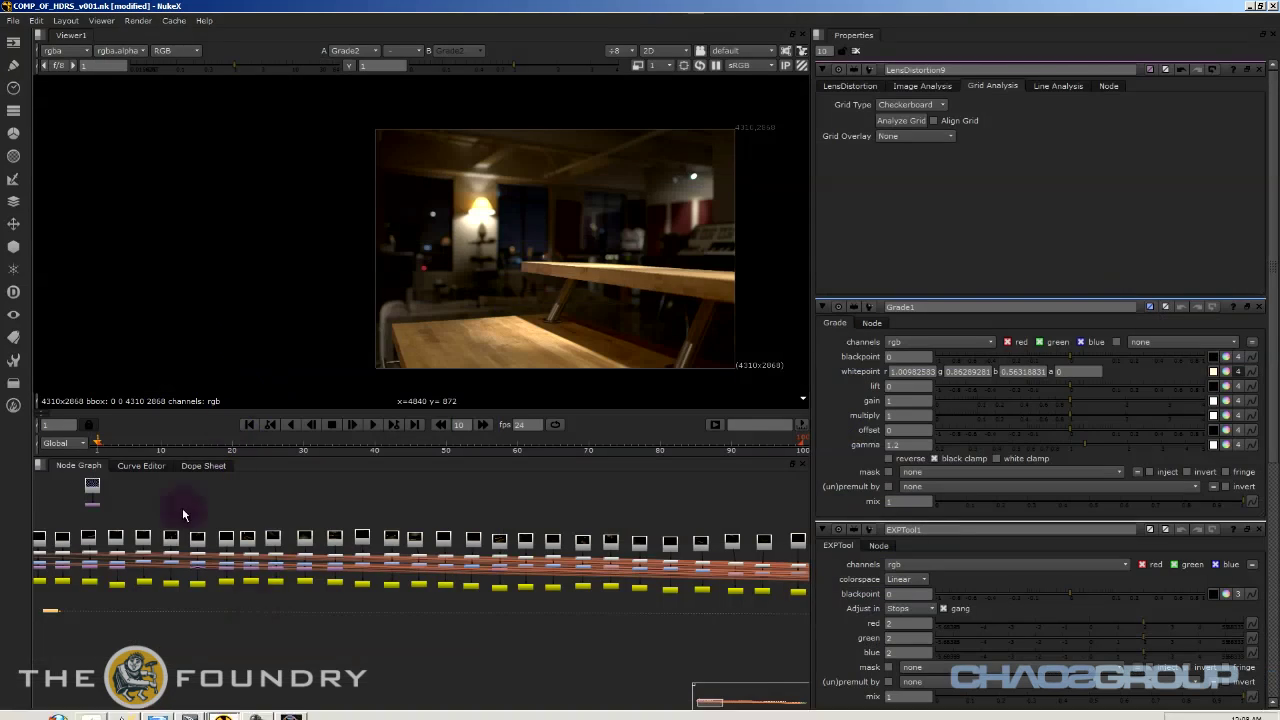
click(288, 537)
key(1)
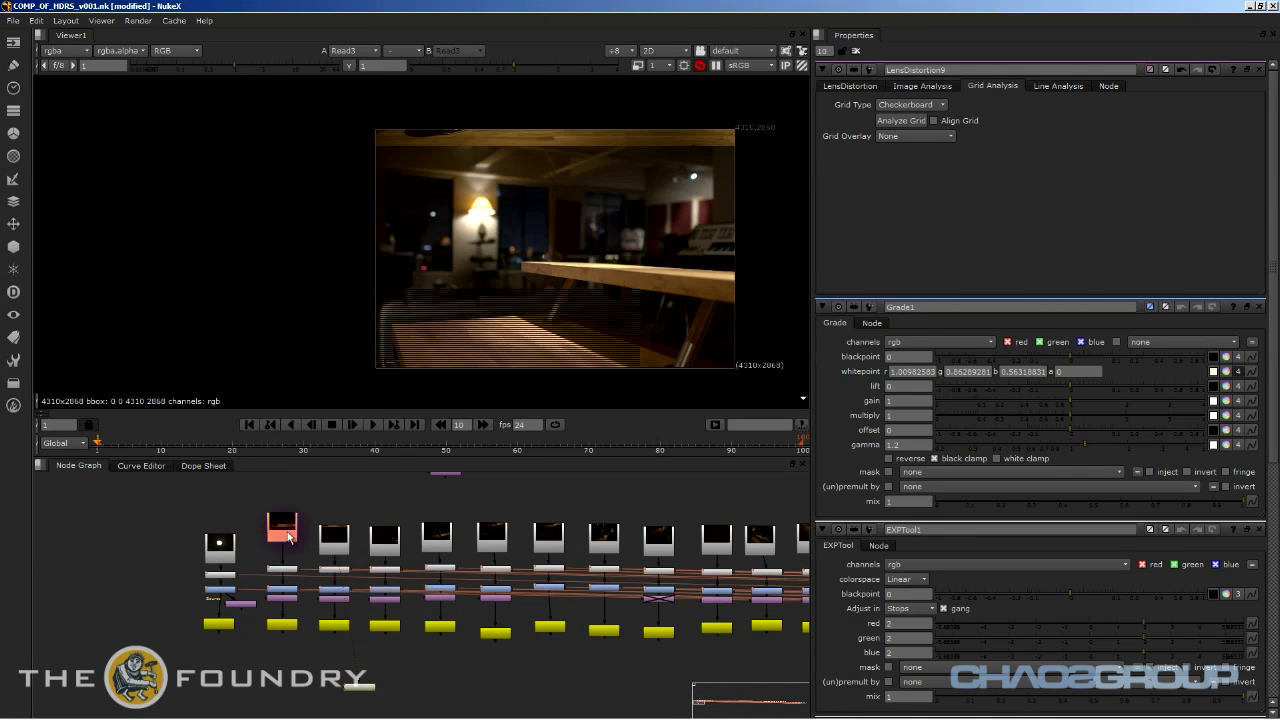
Open the properties of the photo nodes Read2 and Read3 and inspect their source EXR files.
double_click(284, 536)
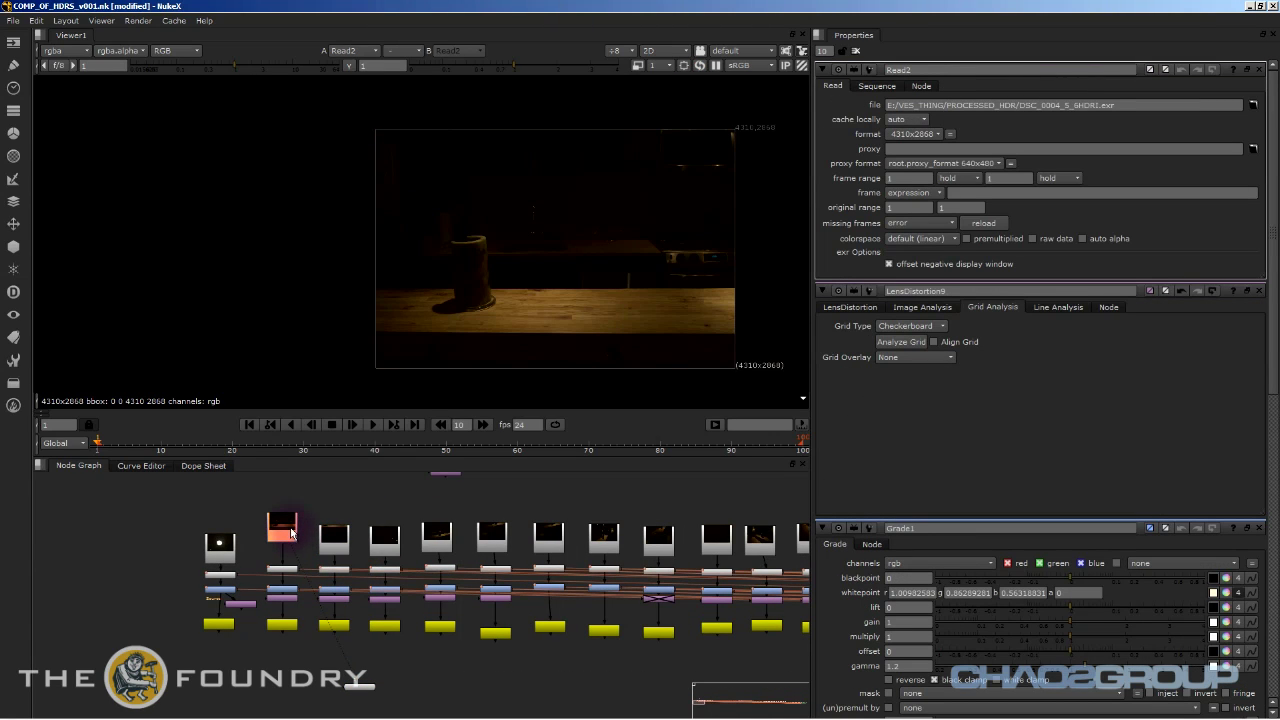
click(1044, 111)
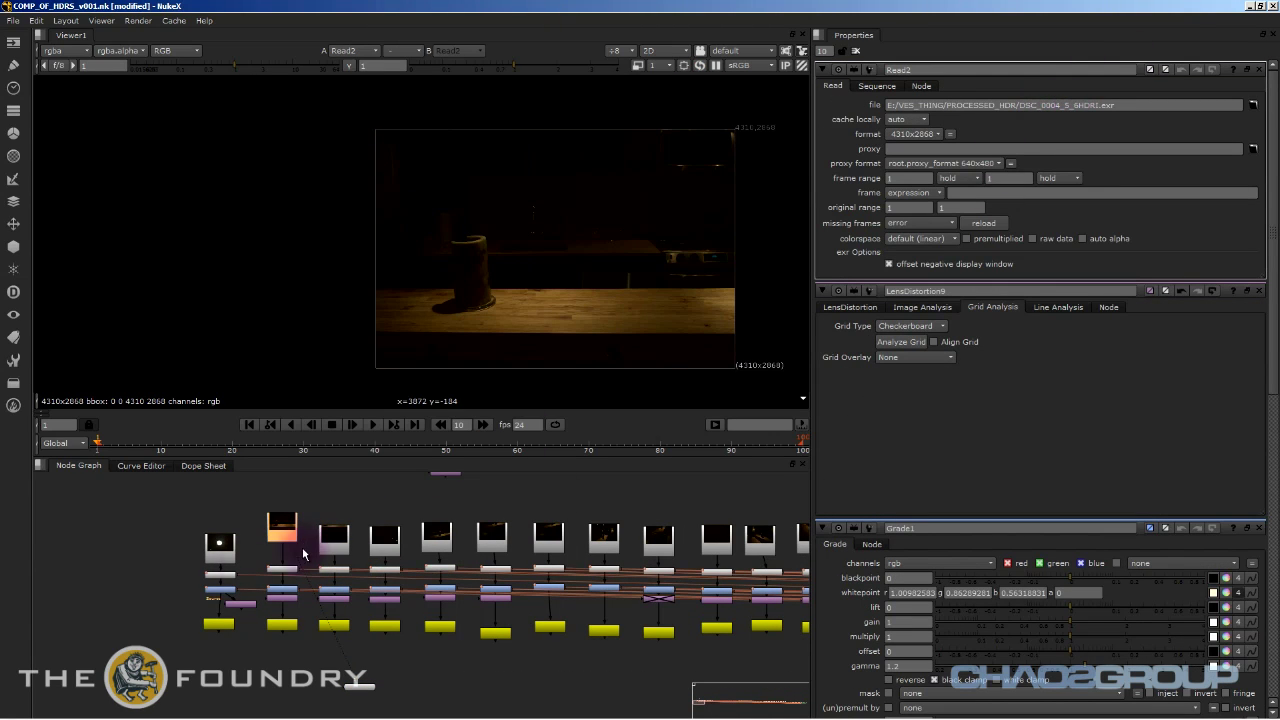
double_click(335, 538)
middle_drag(517, 543, 354, 568)
scroll(349, 570, up, 2)
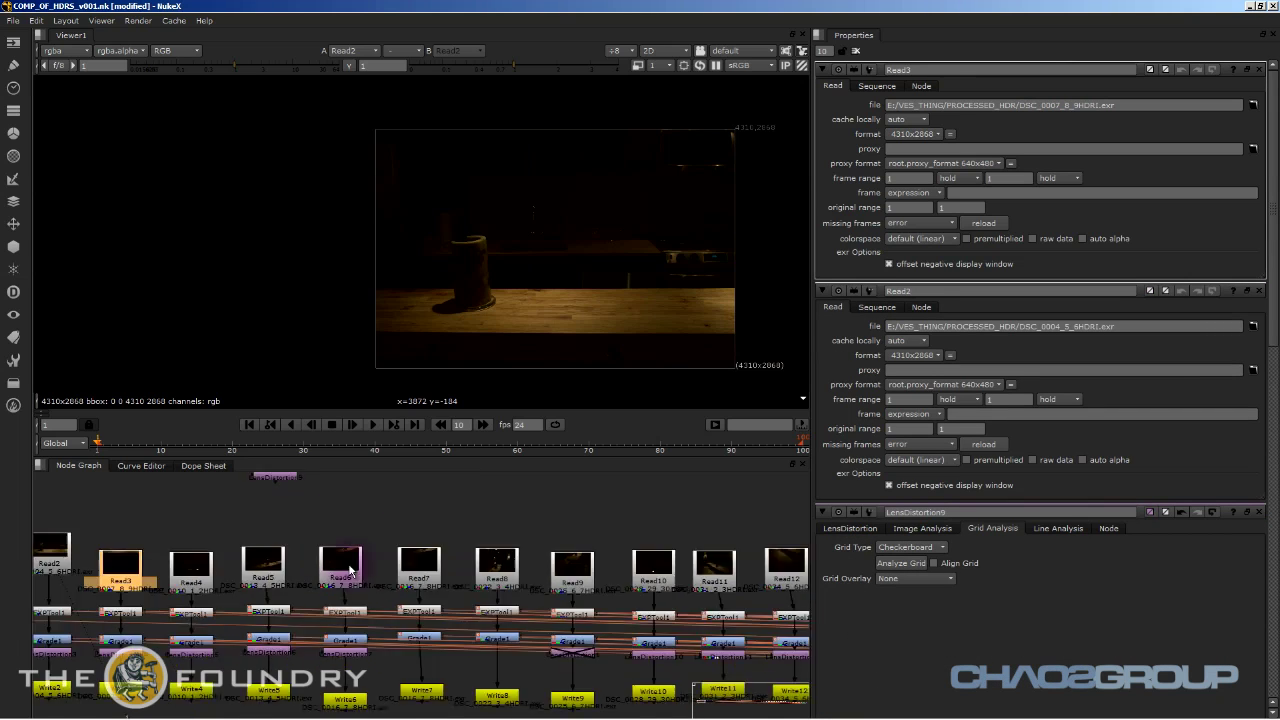
Go through the HDR photo nodes from Read5 to Read8 in the node graph, comparing their thumbnails and file names.
click(257, 571)
click(314, 574)
drag(360, 580, 422, 580)
click(425, 578)
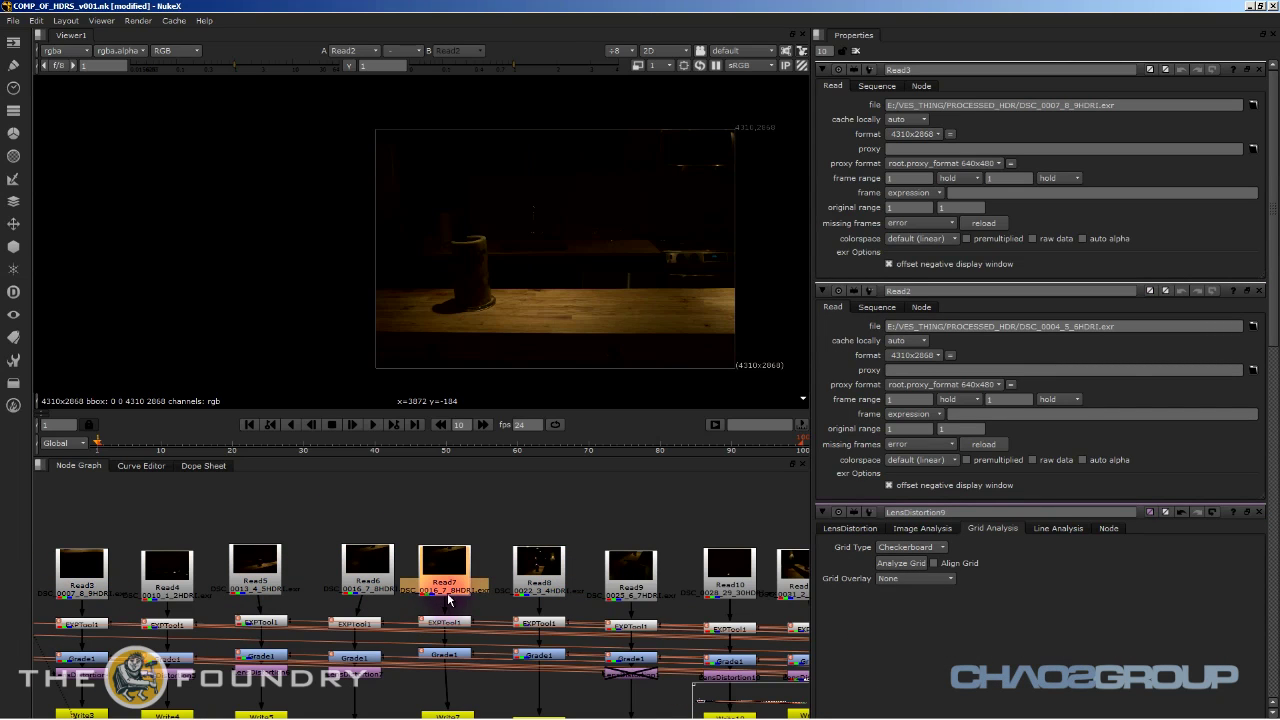
click(540, 575)
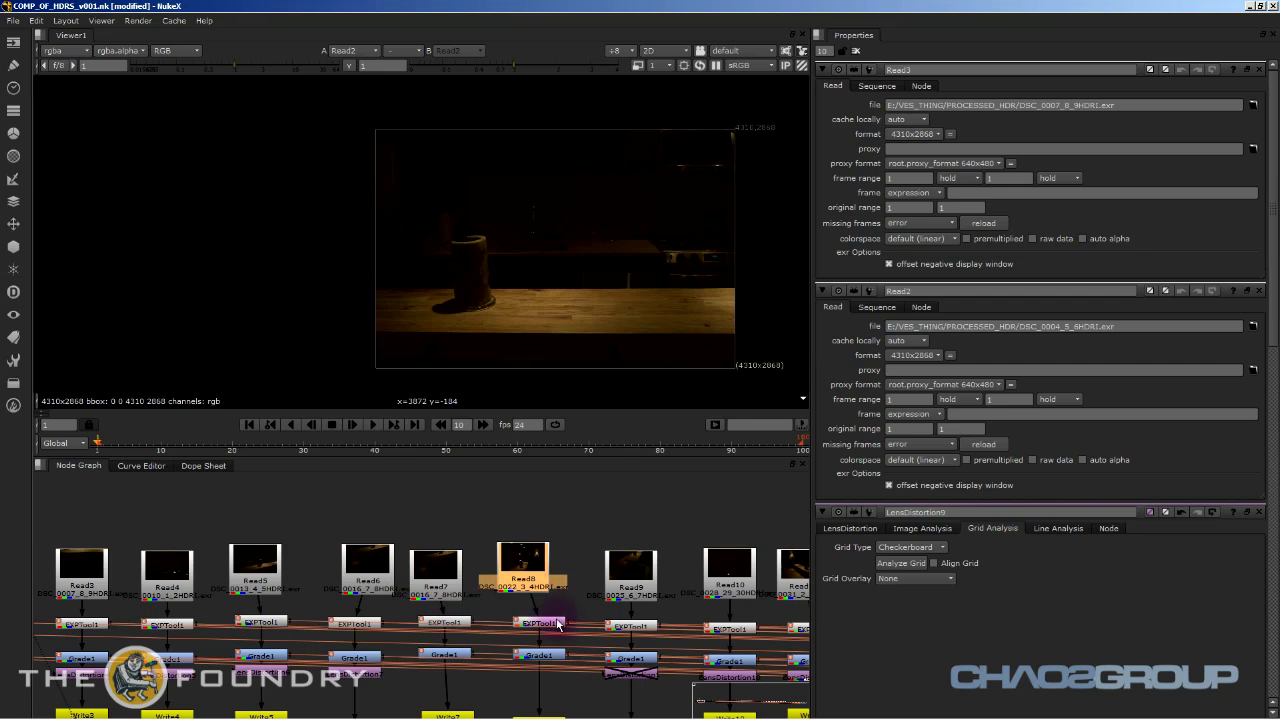
middle_drag(597, 612, 527, 578)
click(547, 576)
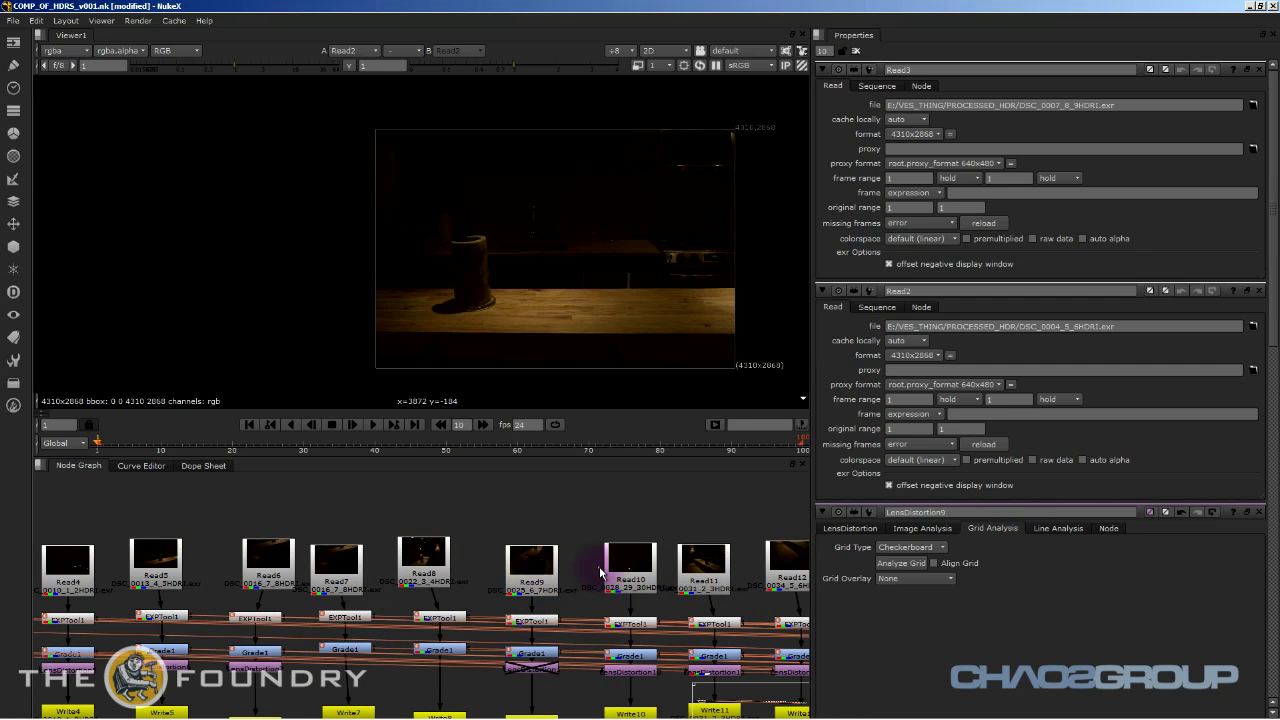
click(438, 571)
drag(250, 570, 247, 562)
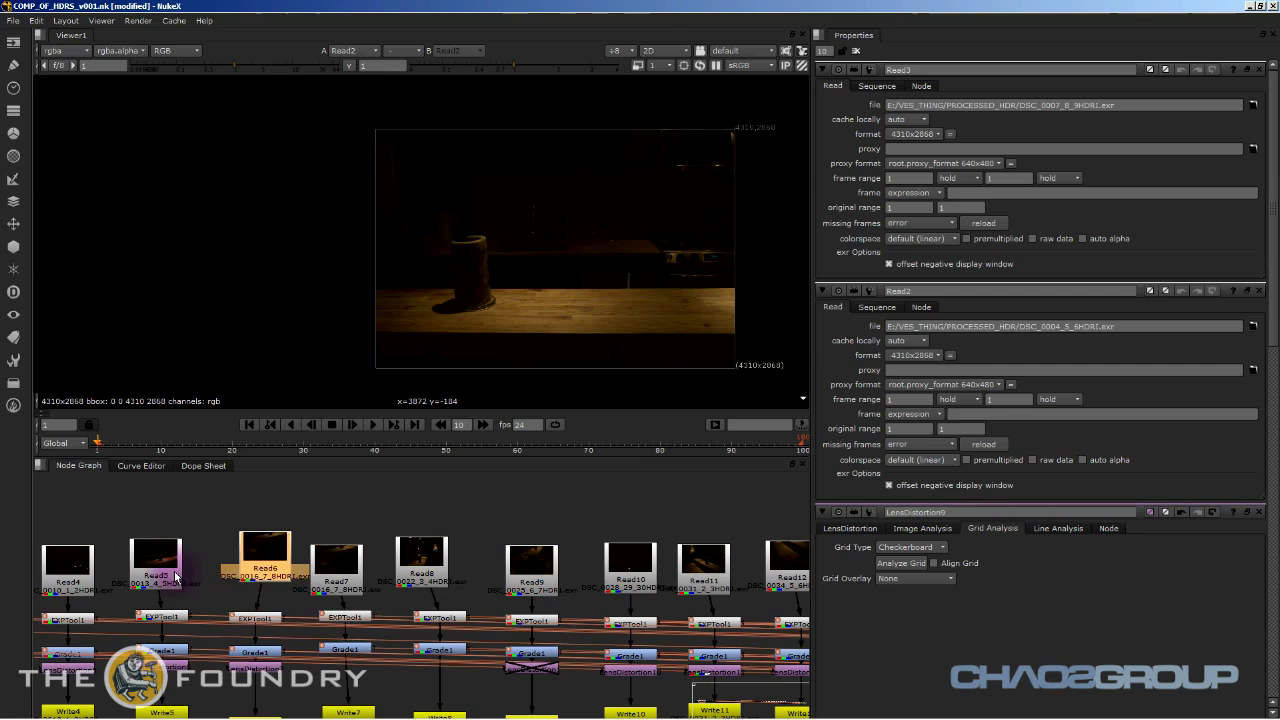
drag(165, 571, 171, 566)
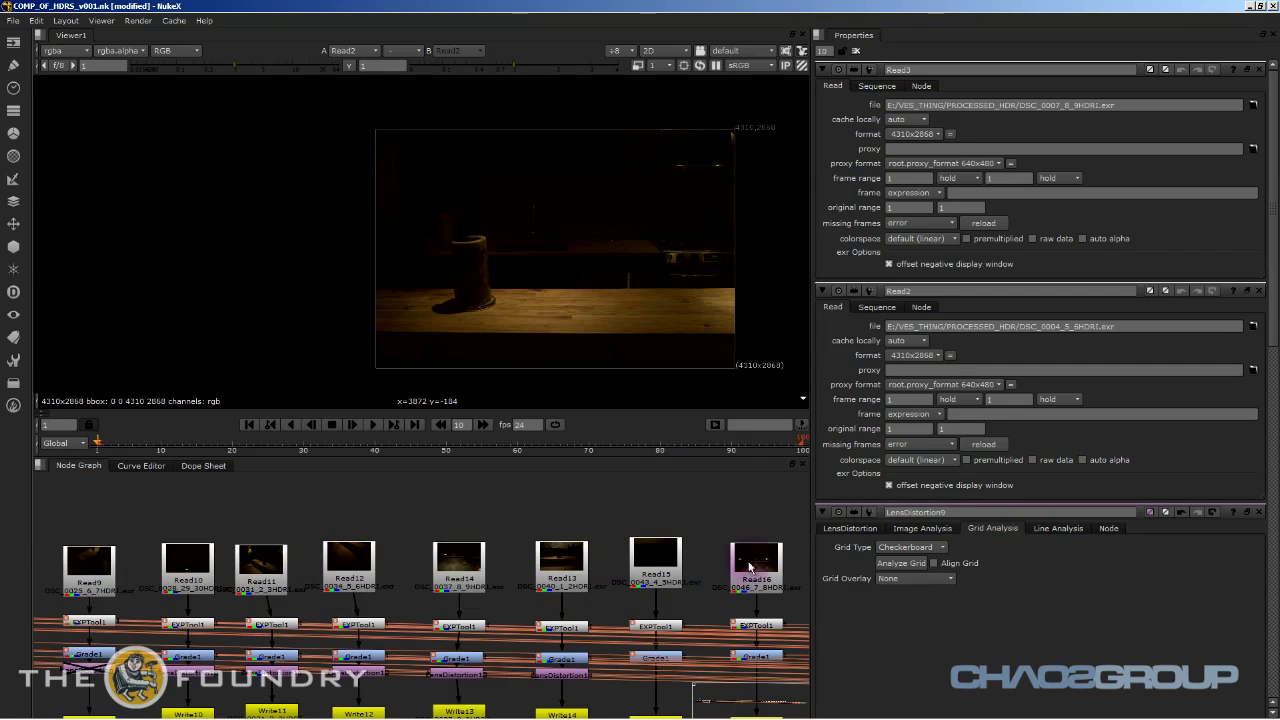
Continue along the row of HDR photos, selecting Read13, Read15, Read16 and Read17 in turn.
middle_drag(660, 580, 606, 580)
click(514, 574)
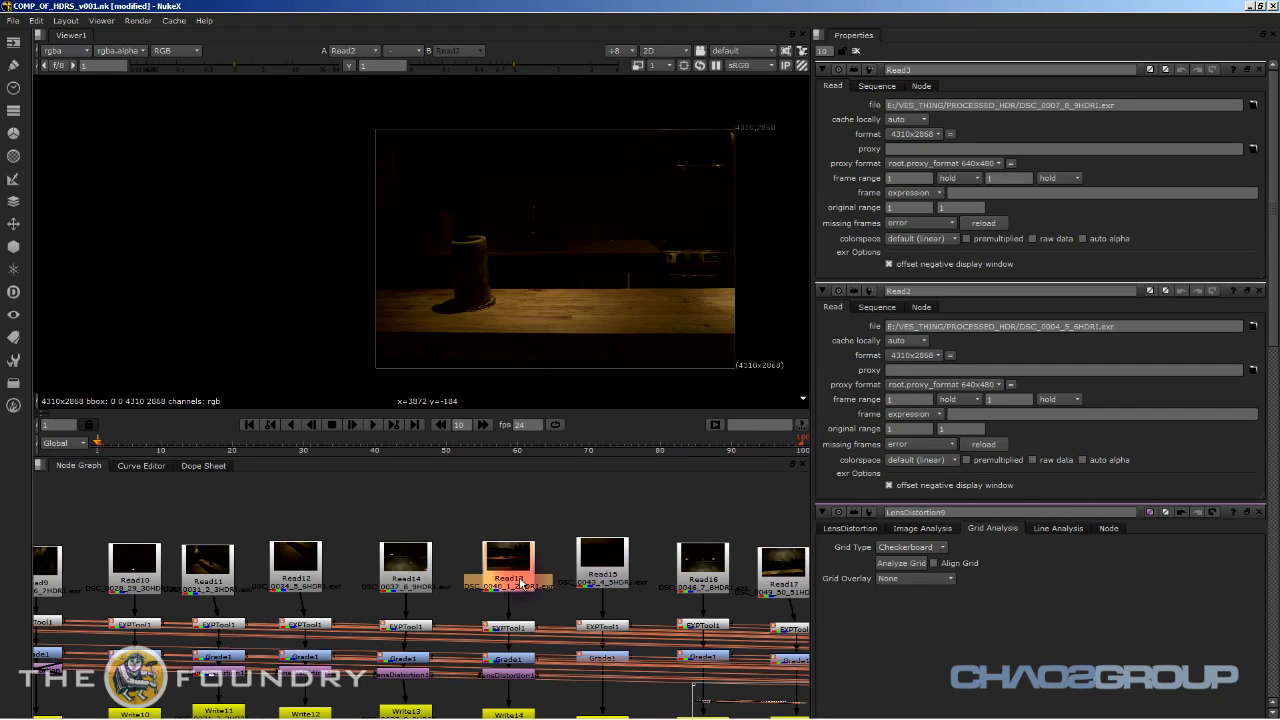
click(591, 575)
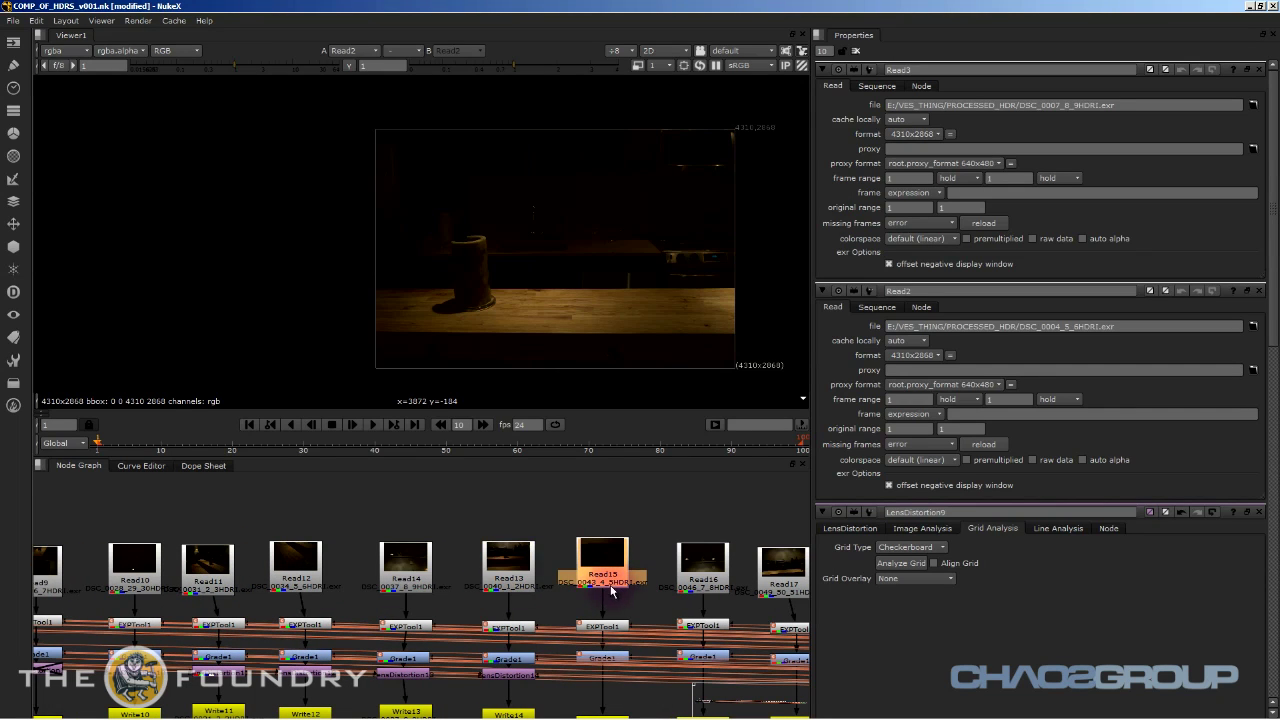
click(700, 588)
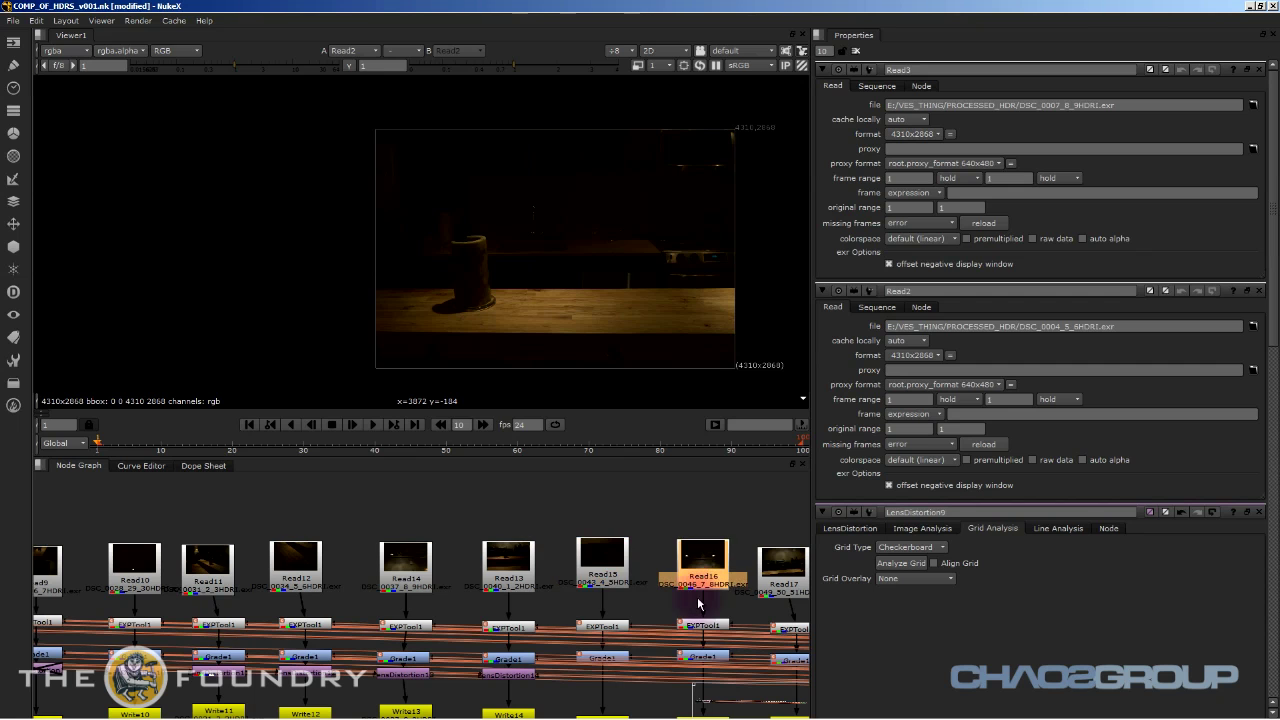
middle_drag(772, 588, 692, 584)
click(692, 582)
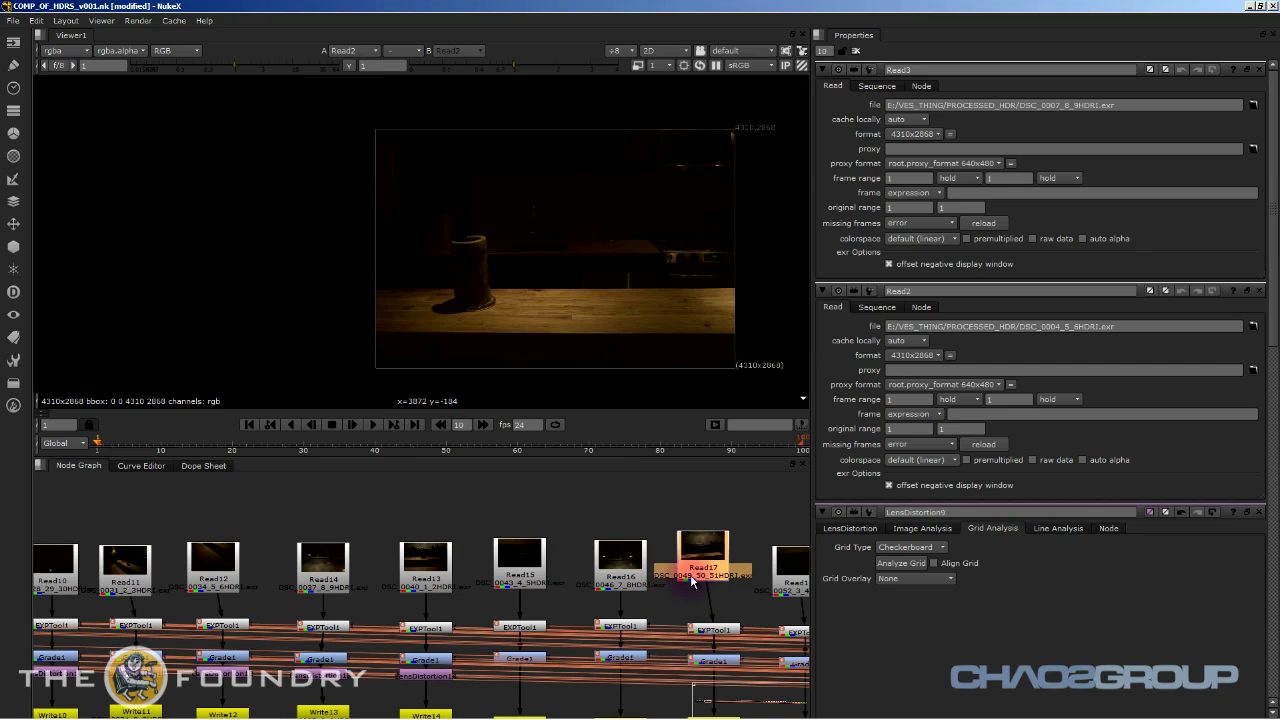
Switch to Maya and play through the MARI_CAM animation, stopping at frame 181.
key(alt+Tab)
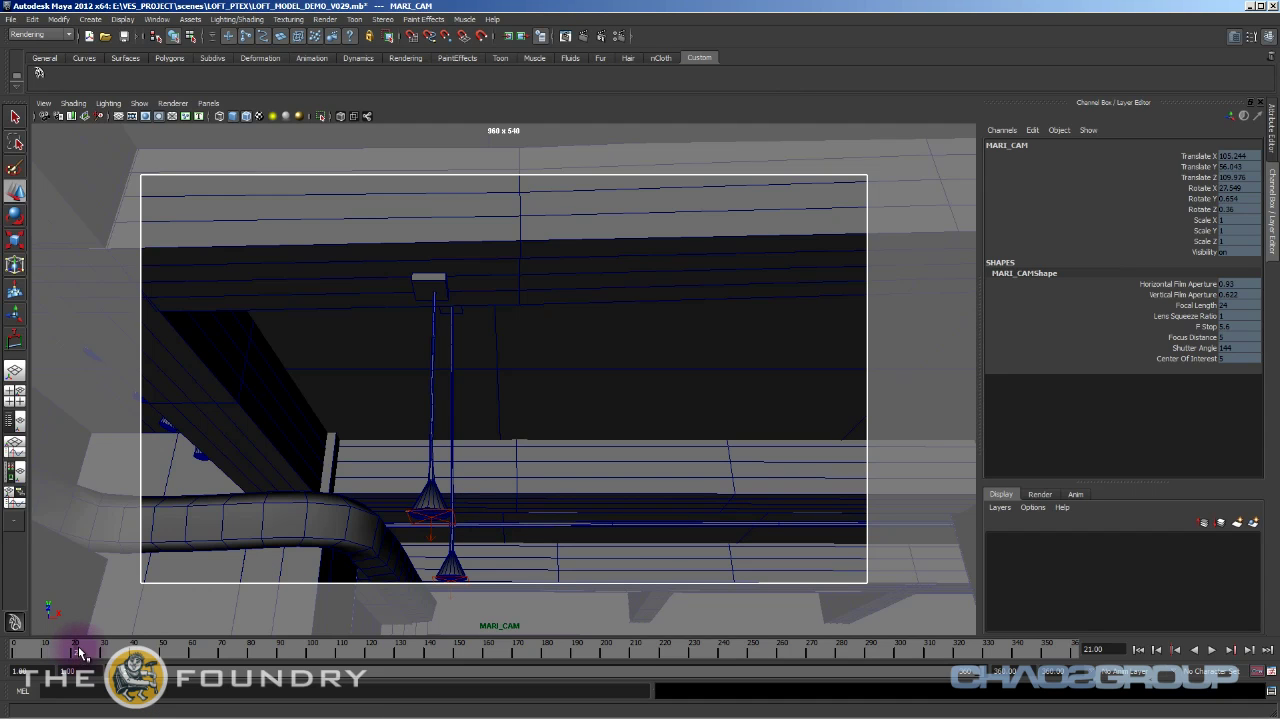
key(4)
key(5)
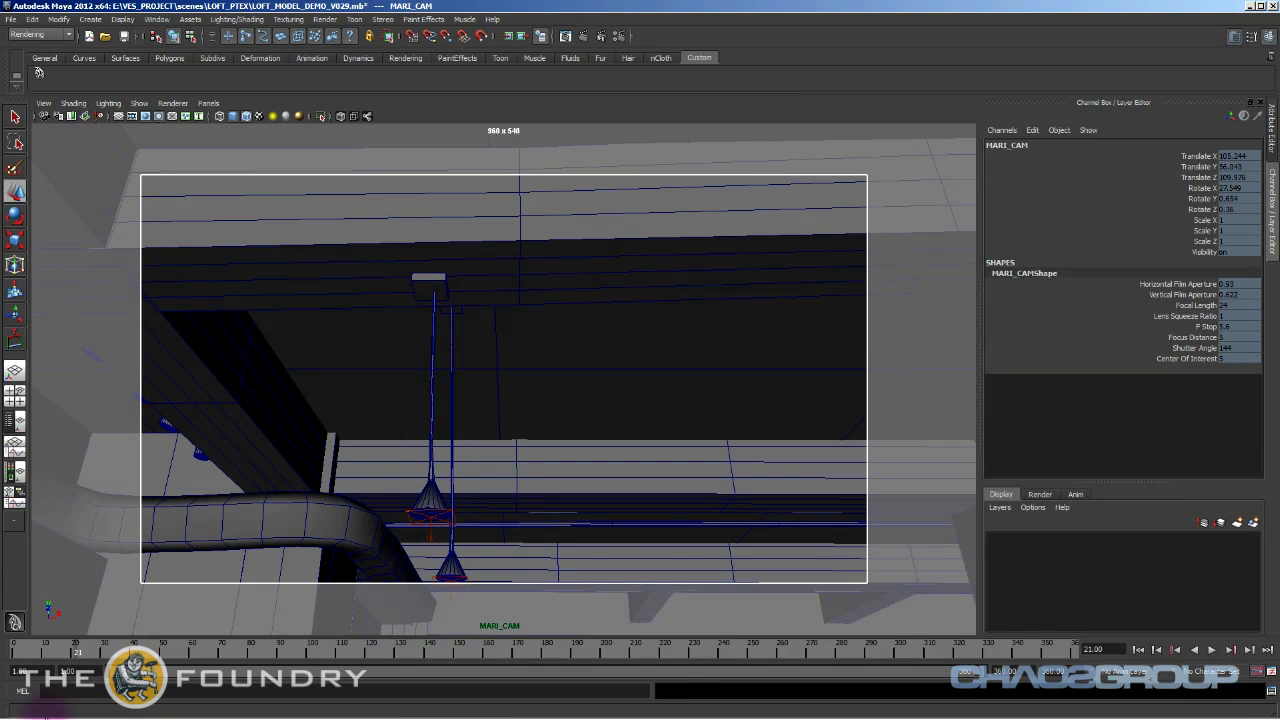
drag(84, 654, 85, 654)
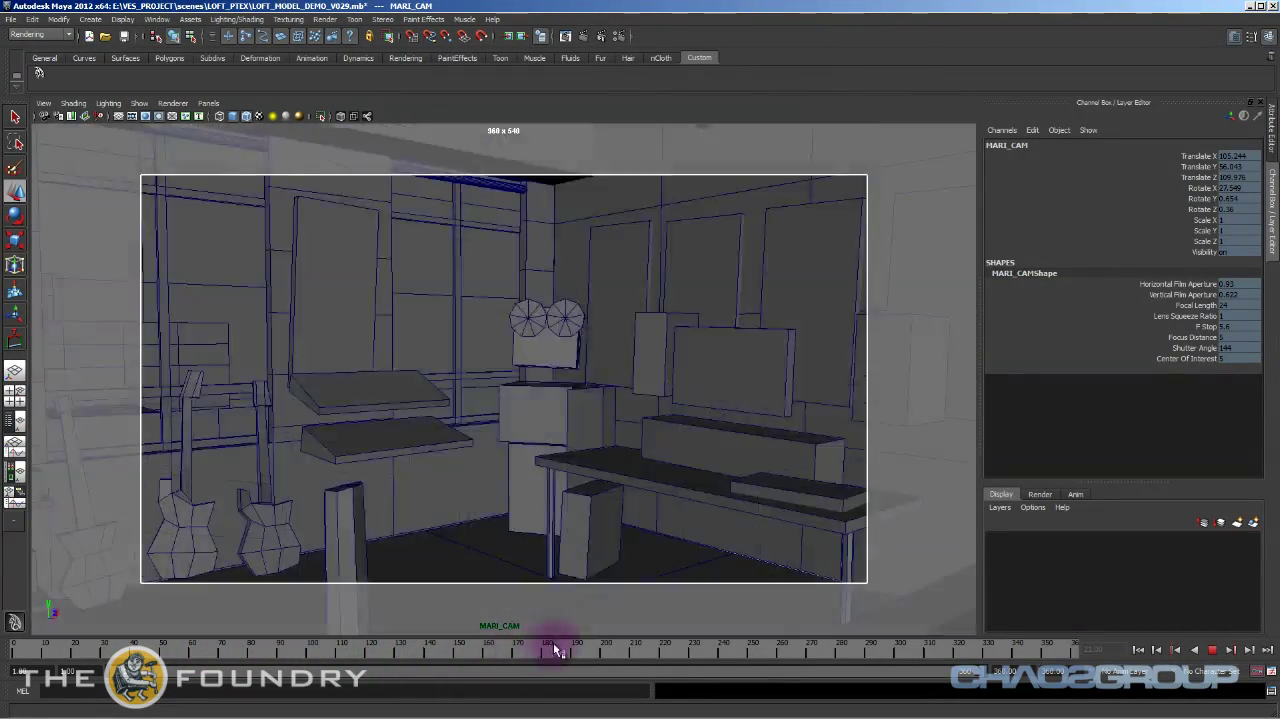
mouse_move(555, 648)
mouse_down()
mouse_move(990, 650)
mouse_move(530, 650)
mouse_move(548, 650)
mouse_up()
Maximize the CAM_003 view and change it to the persp camera.
click(486, 486)
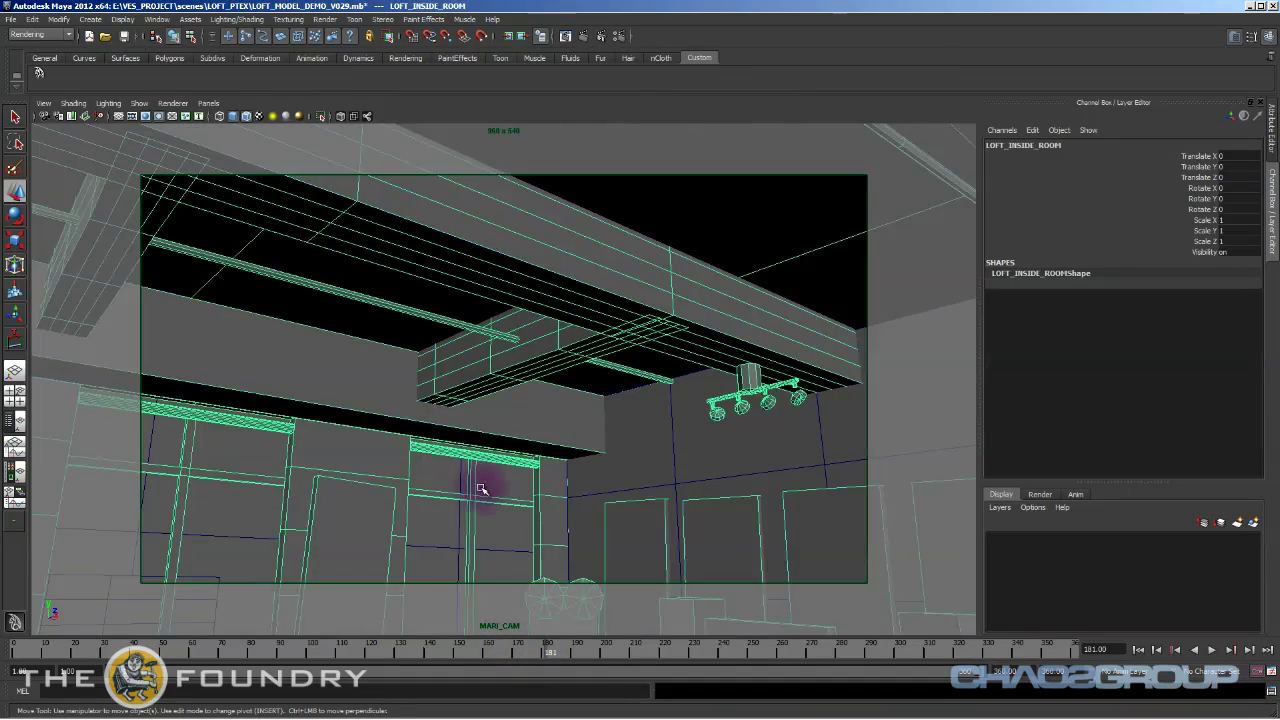
key(space)
key(space)
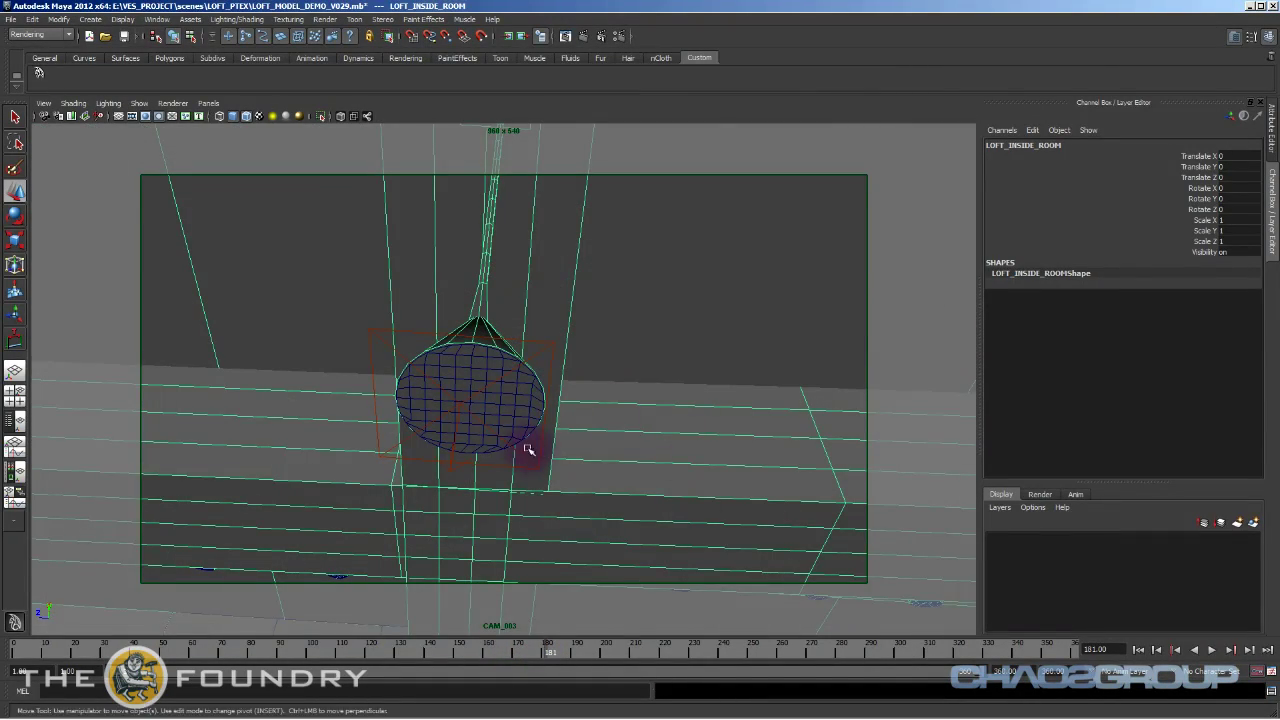
click(212, 103)
mouse_move(237, 120)
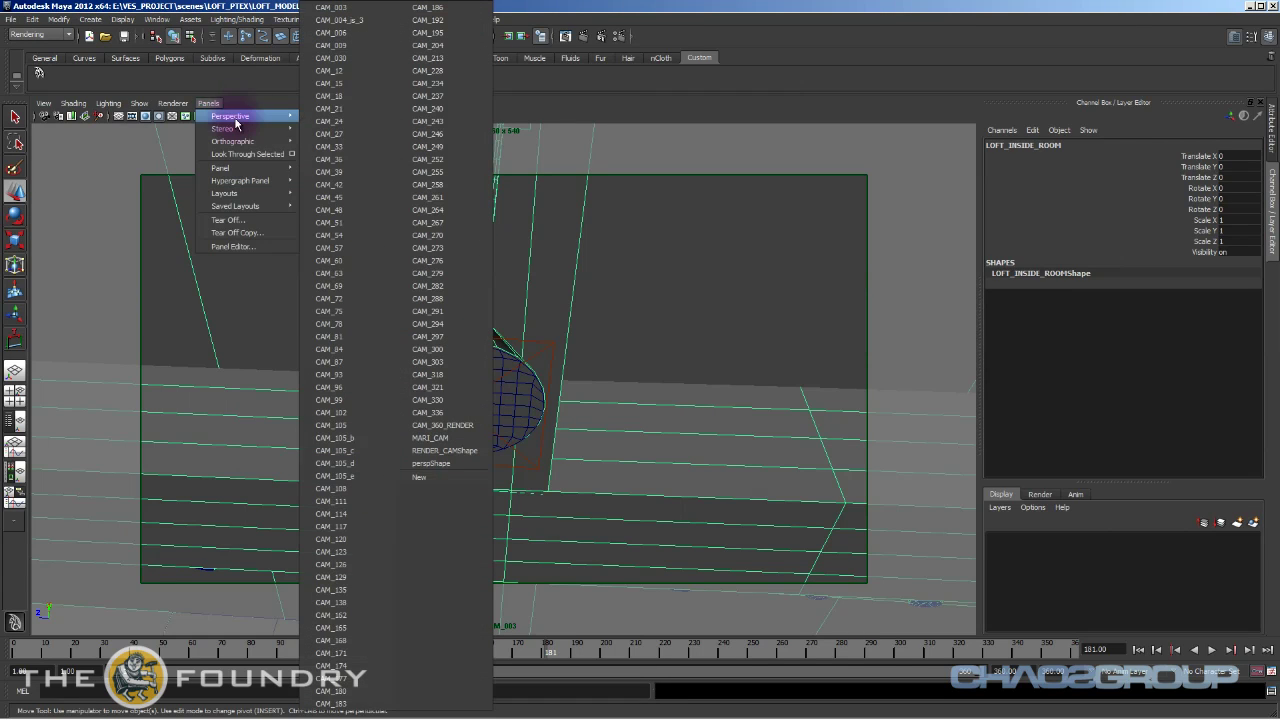
key(Escape)
click(443, 457)
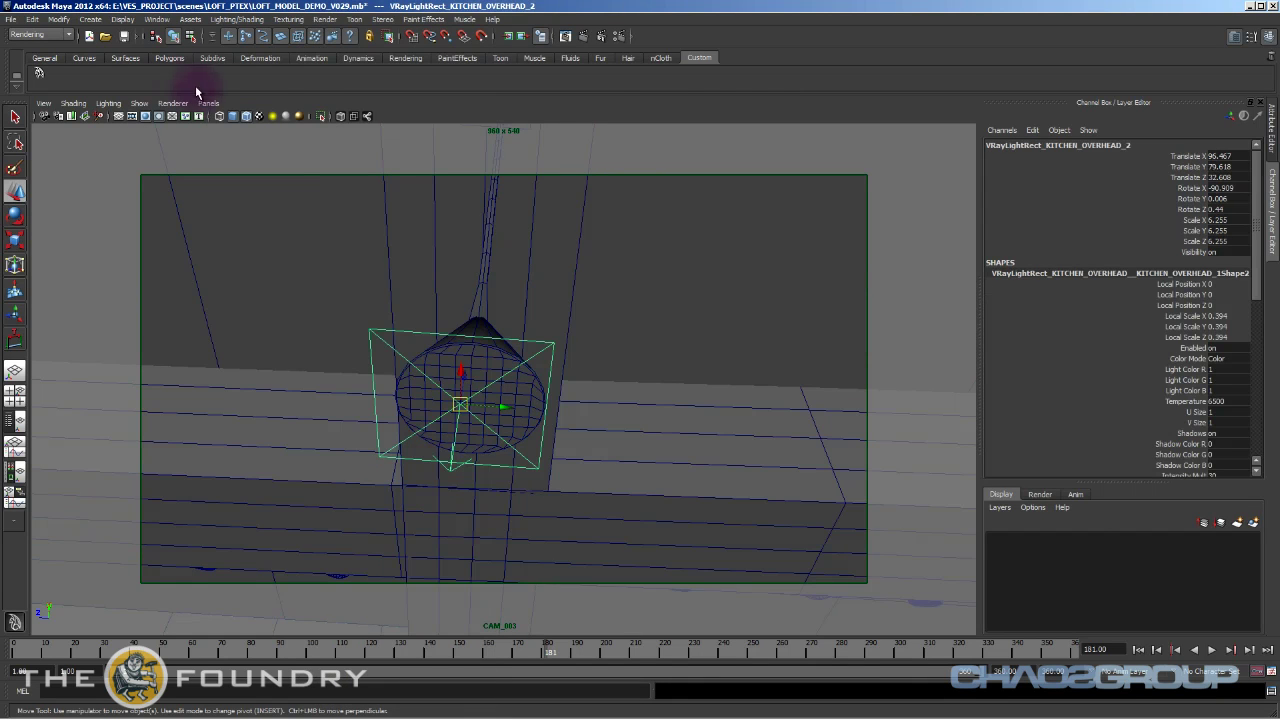
click(208, 103)
mouse_move(240, 116)
click(436, 462)
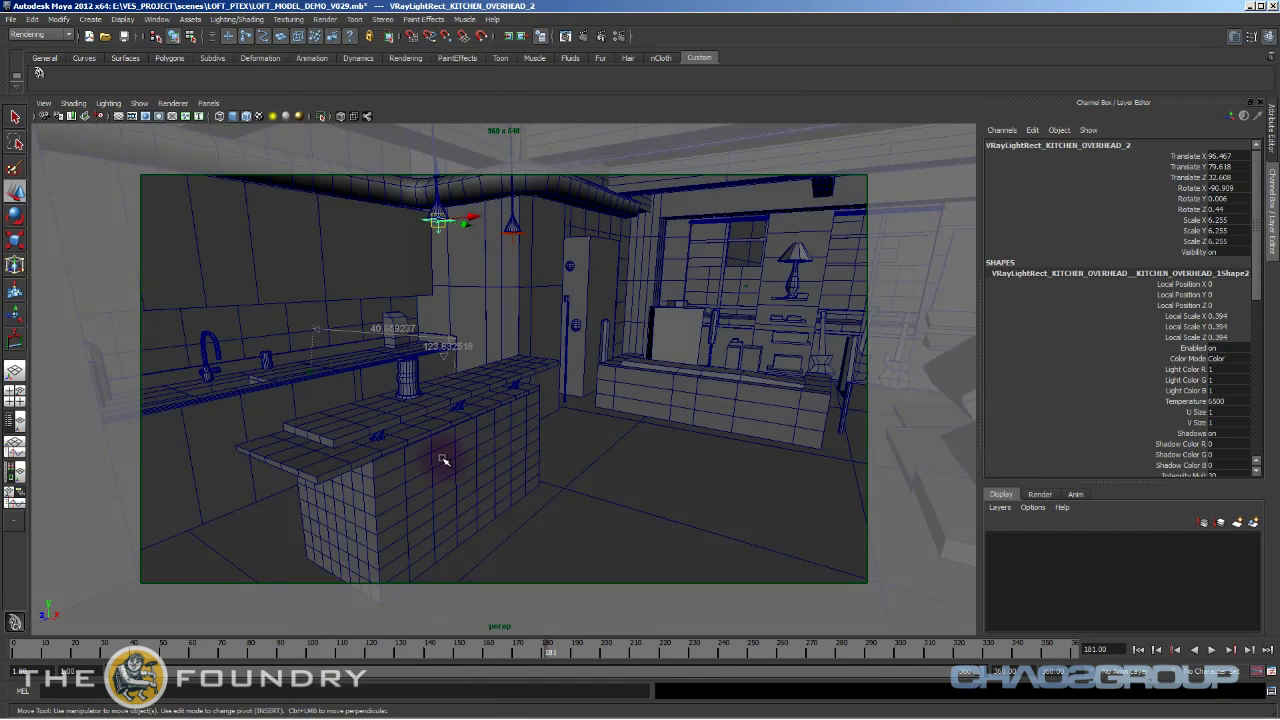
Examine the loft model in the perspective view, covering the kitchen counters, island, ceiling pipes, hanging lamps and living area.
alt+drag(539, 428, 510, 440)
click(500, 450)
alt+middle_drag(430, 456, 570, 380)
alt+drag(570, 380, 676, 415)
click(497, 386)
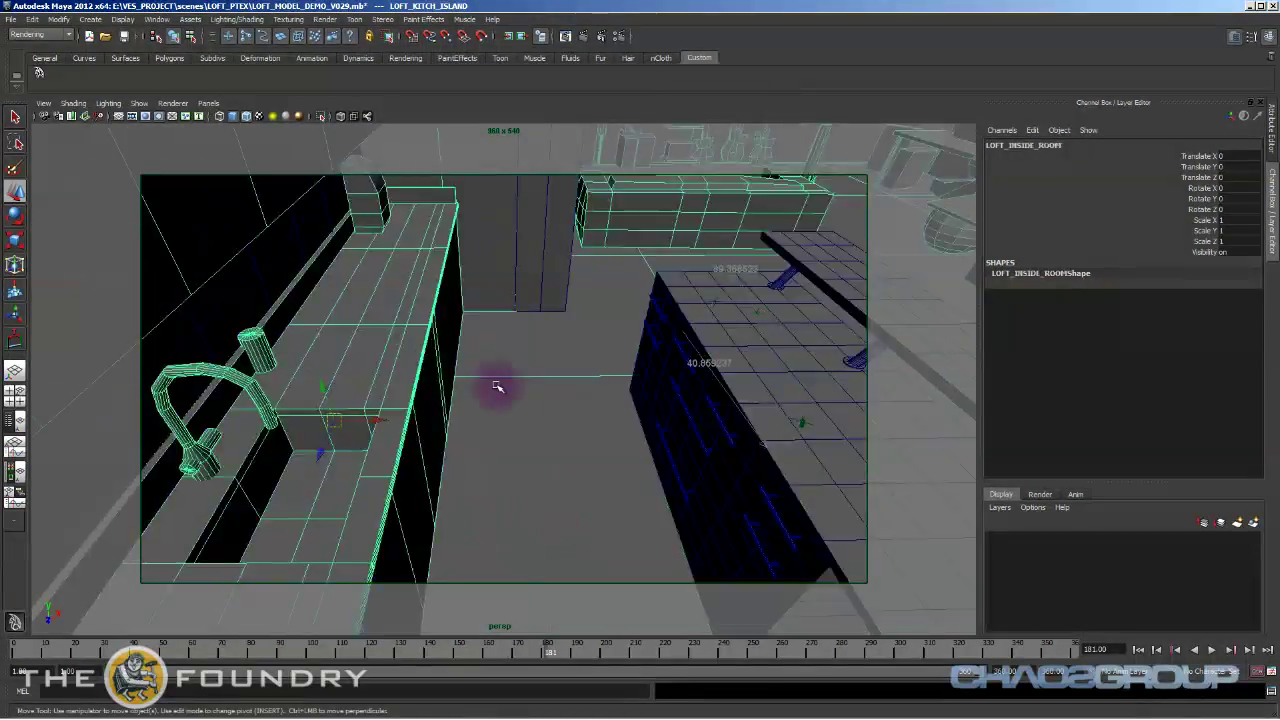
alt+drag(571, 371, 420, 390)
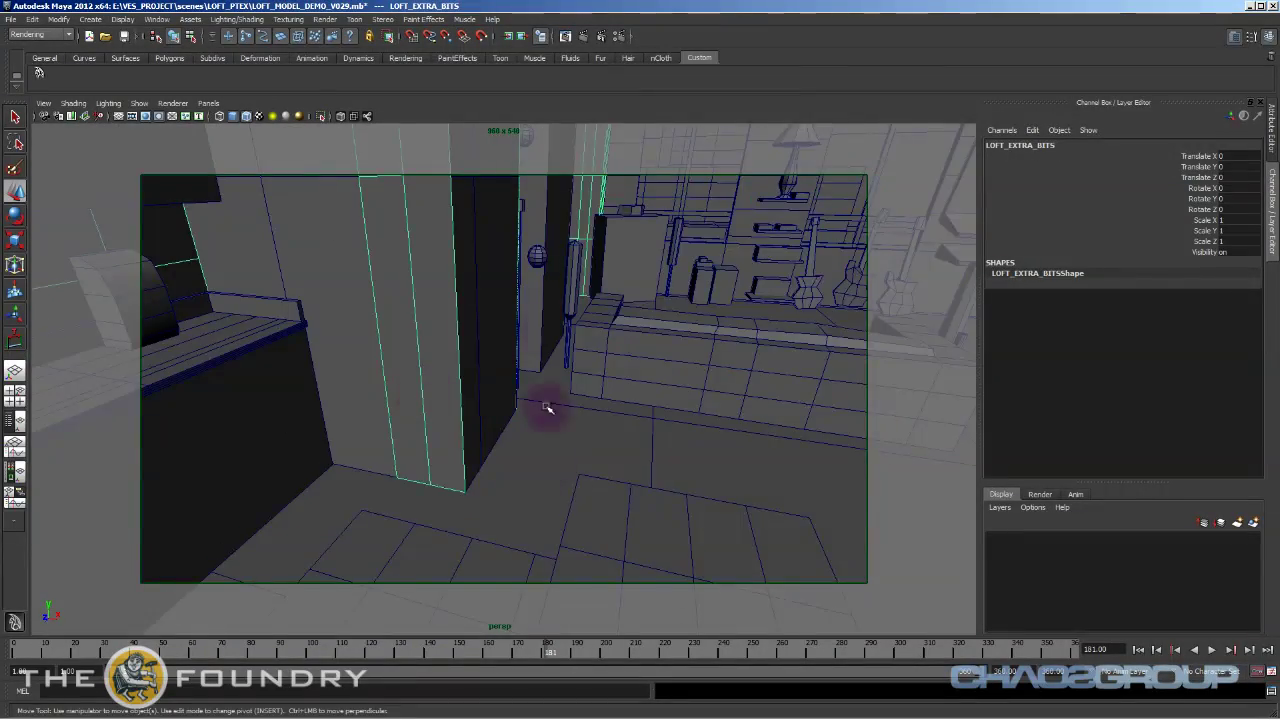
alt+drag(520, 468, 500, 432)
alt+right_drag(500, 432, 485, 433)
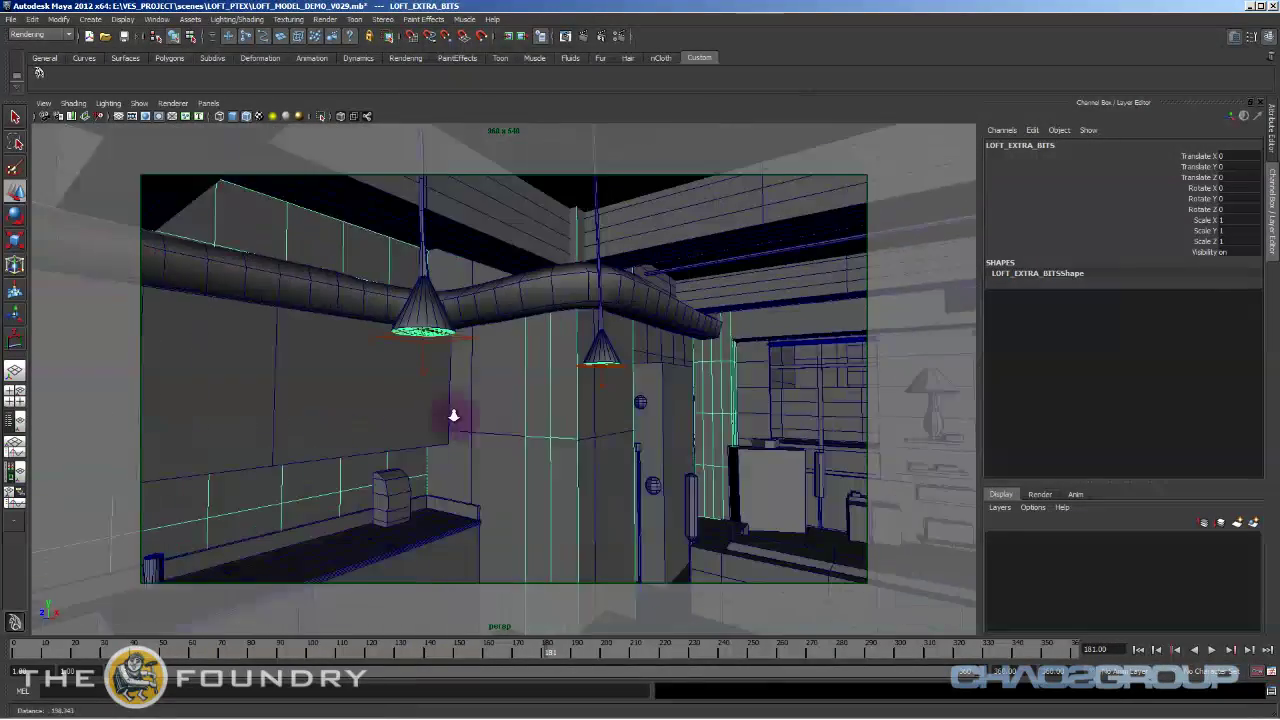
alt+middle_drag(472, 316, 559, 476)
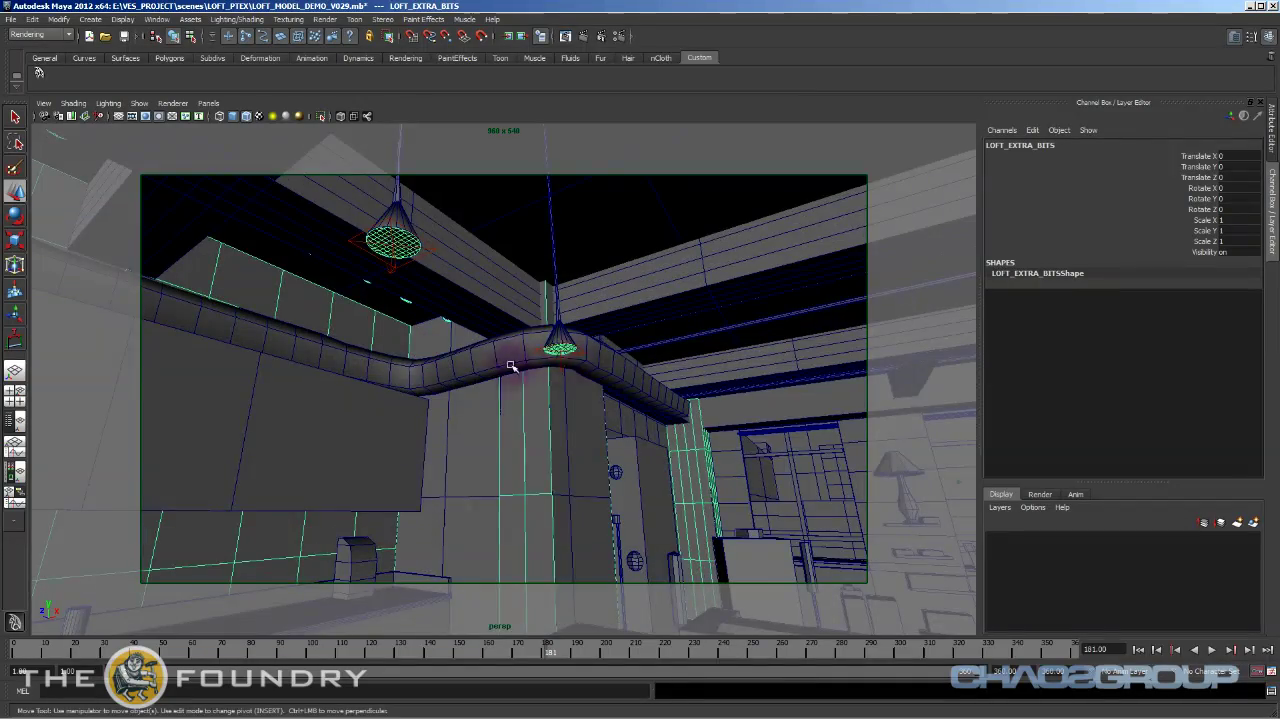
alt+drag(570, 395, 620, 450)
alt+drag(476, 420, 540, 385)
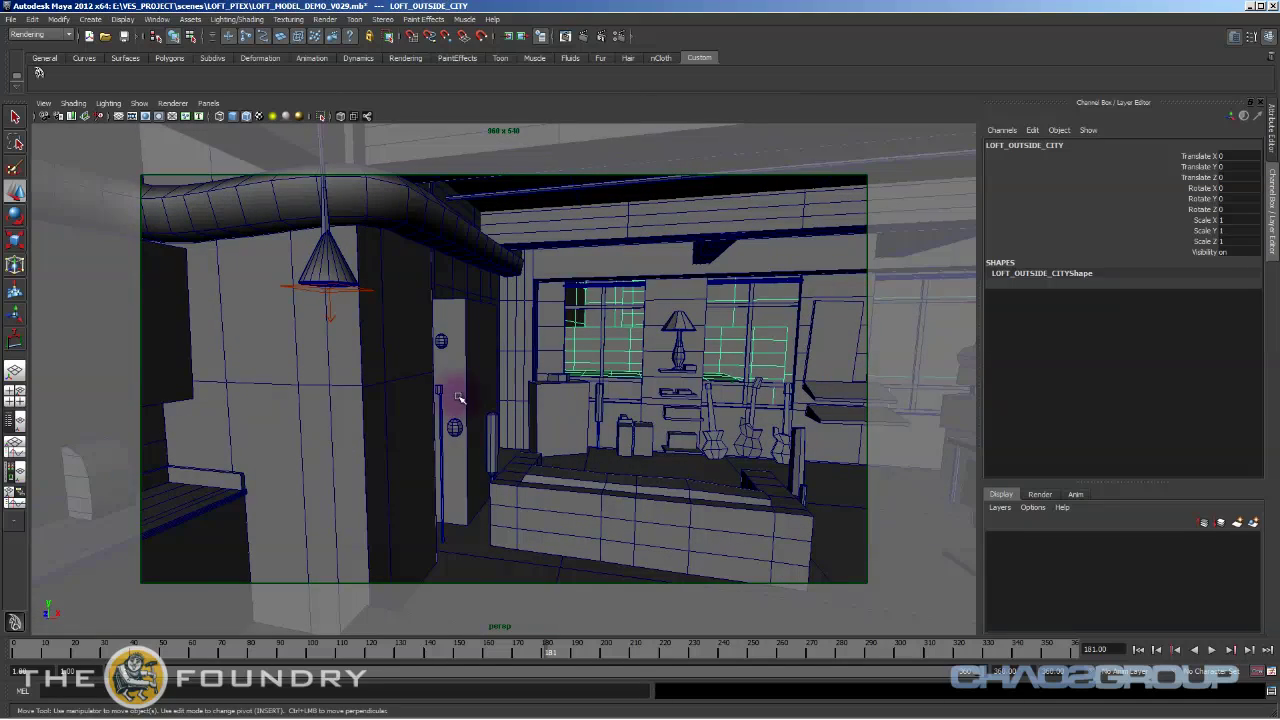
Select the LOFT_INSIDE_ROOM mesh and set its Export Selection options to OBJexport with materials off.
click(483, 452)
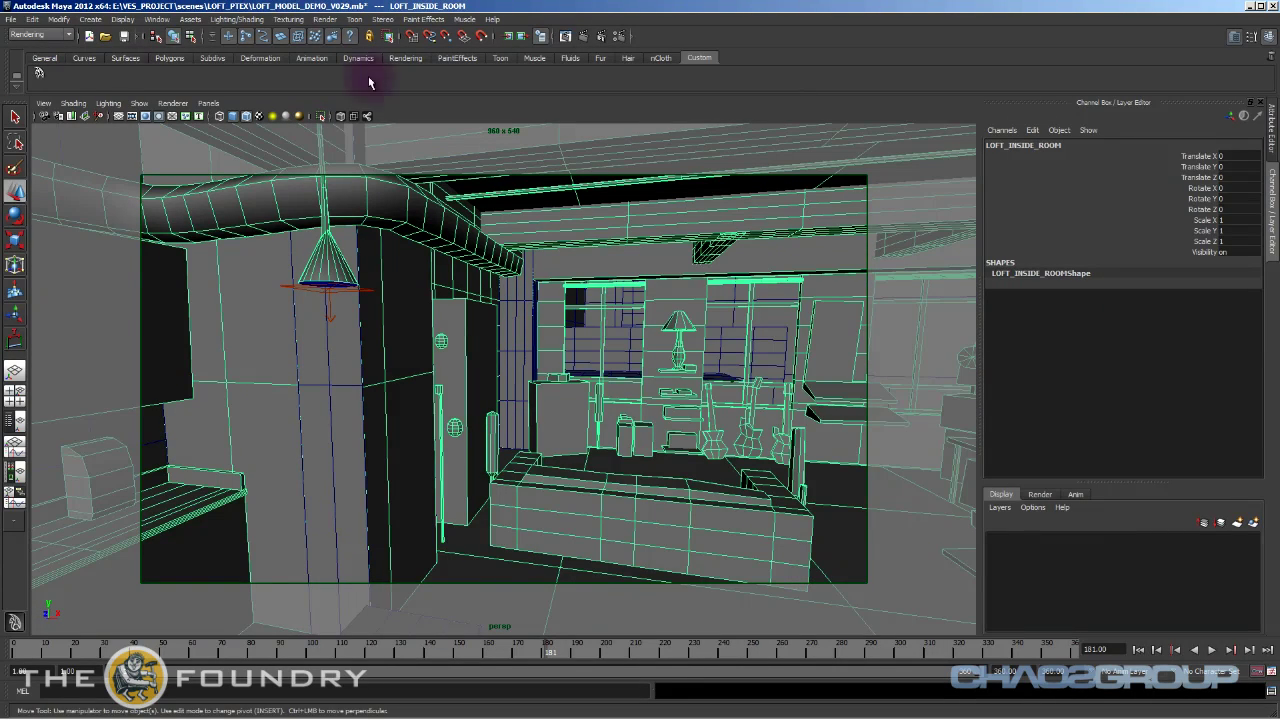
click(10, 20)
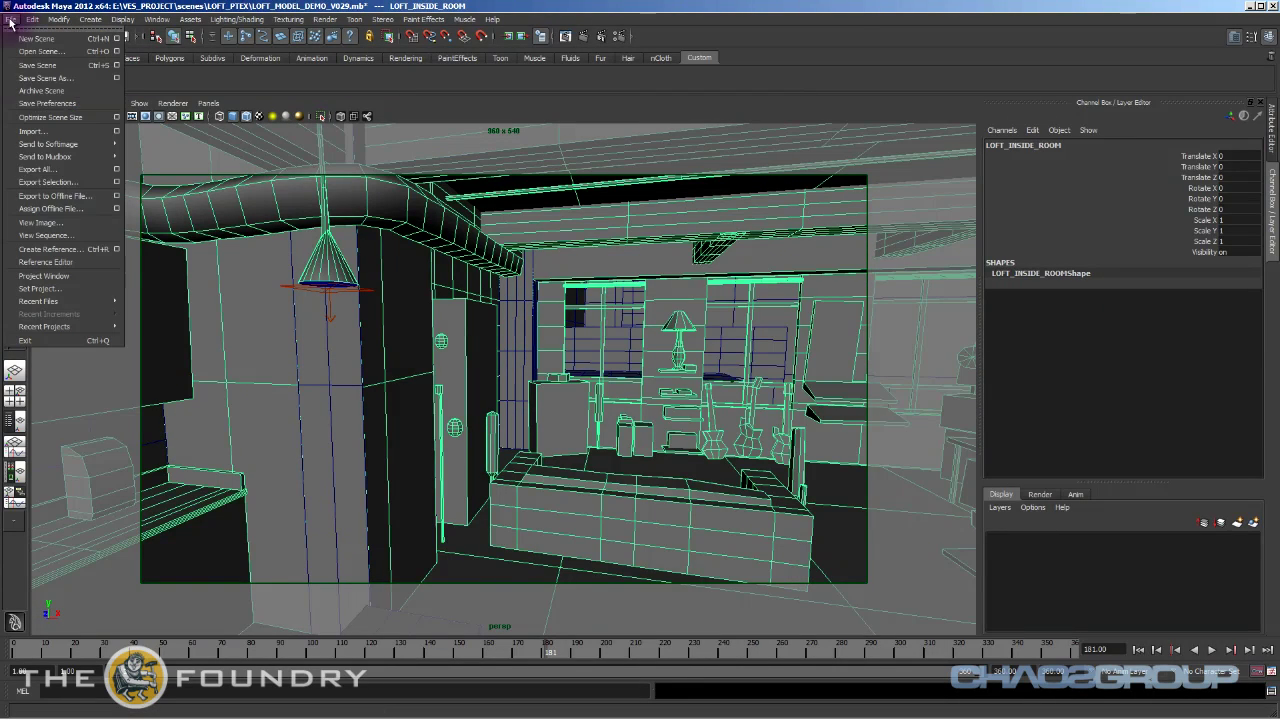
click(116, 182)
click(447, 138)
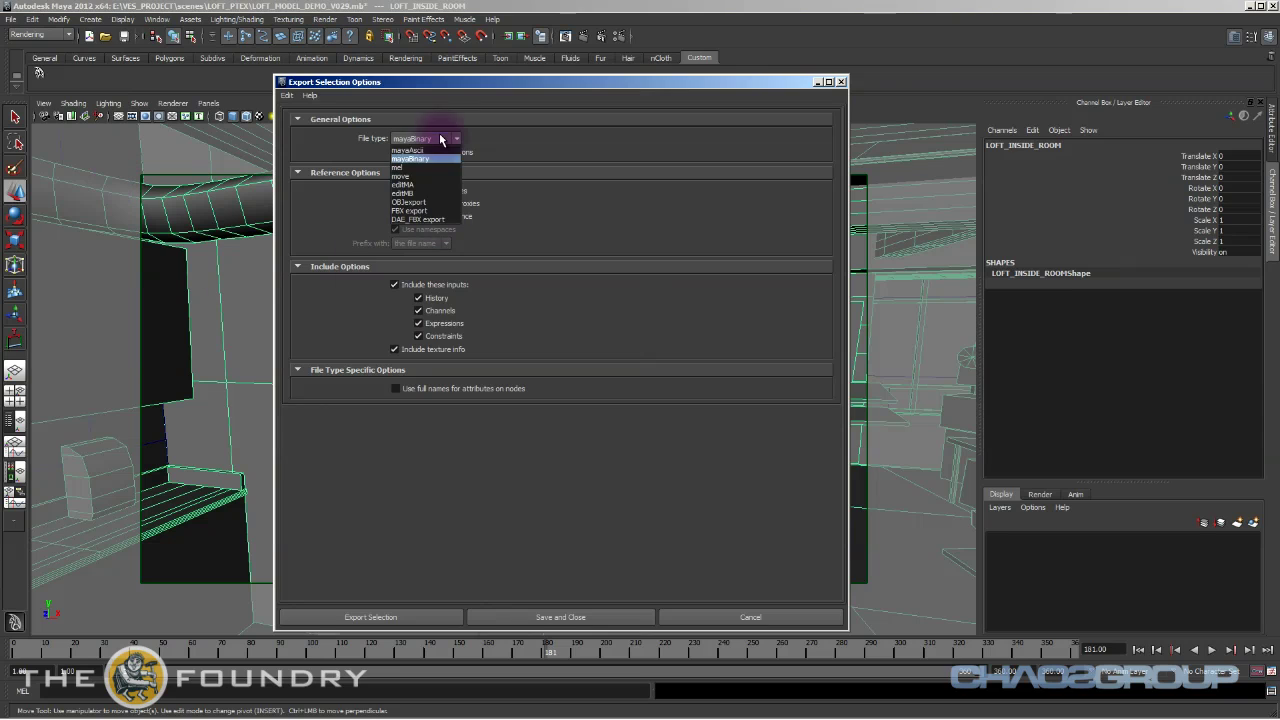
click(432, 203)
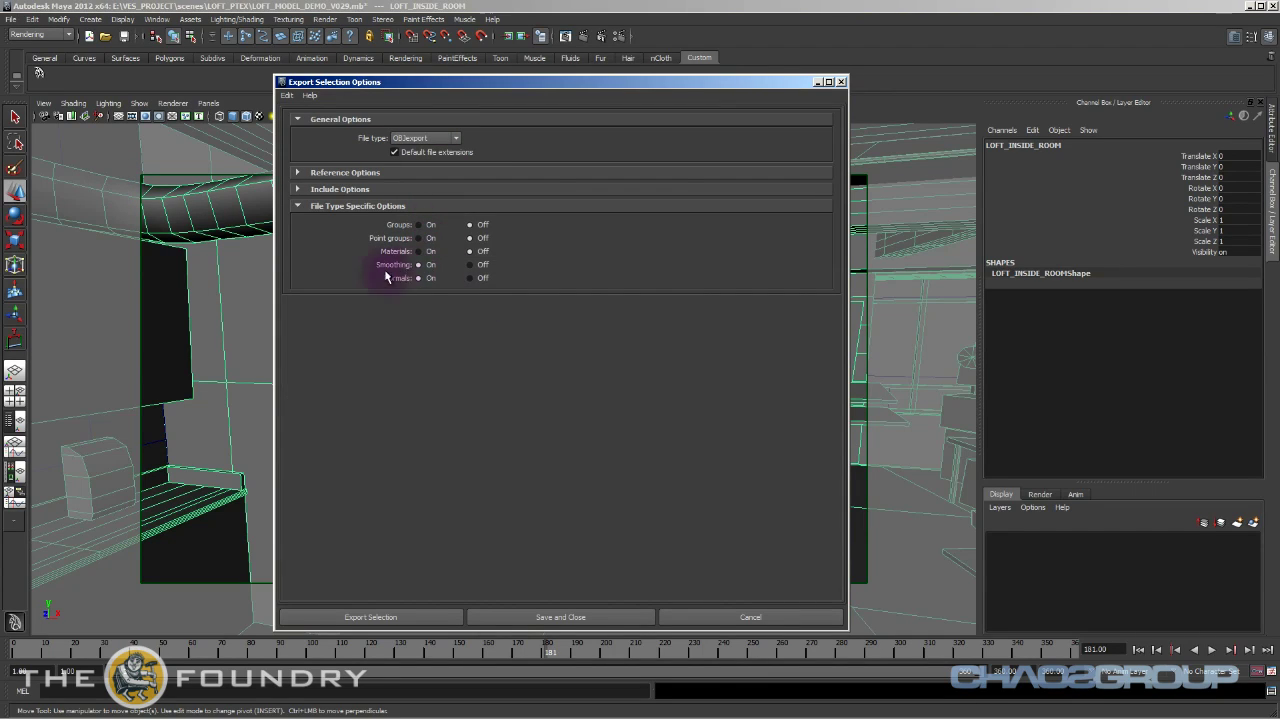
click(481, 257)
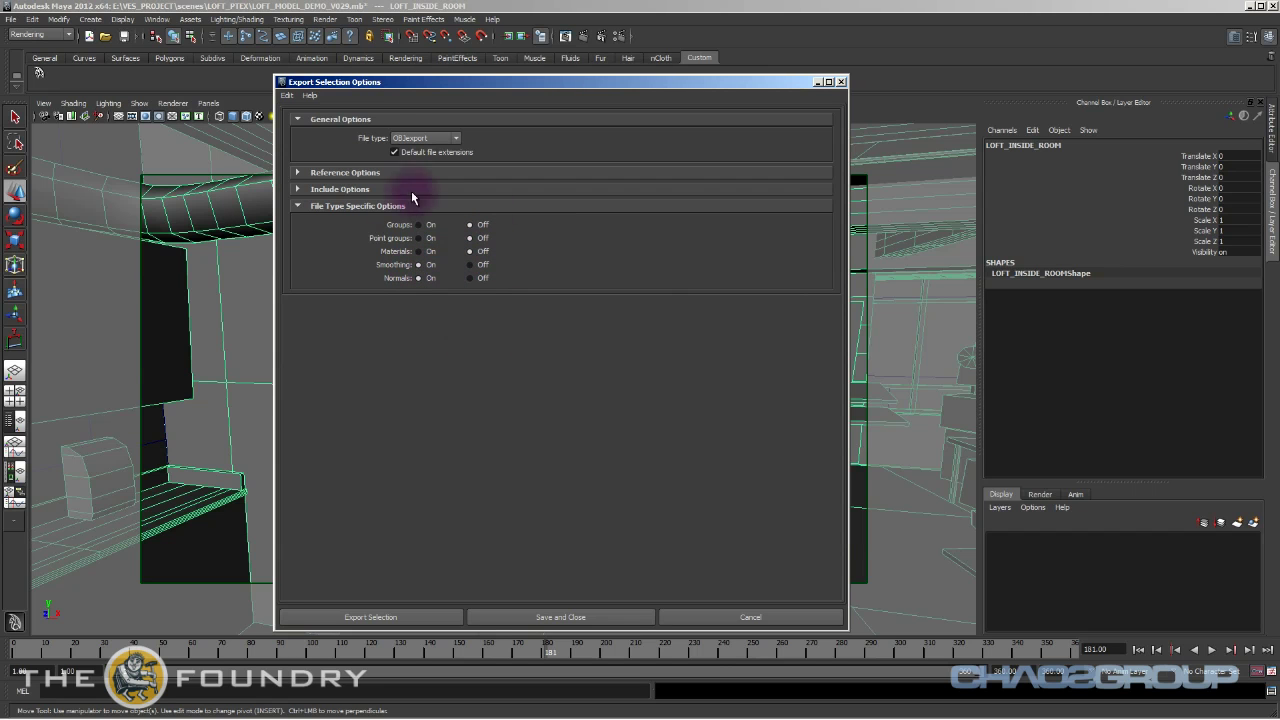
Open the file dialog for exporting the selected room as OBJ and close it without exporting.
click(370, 616)
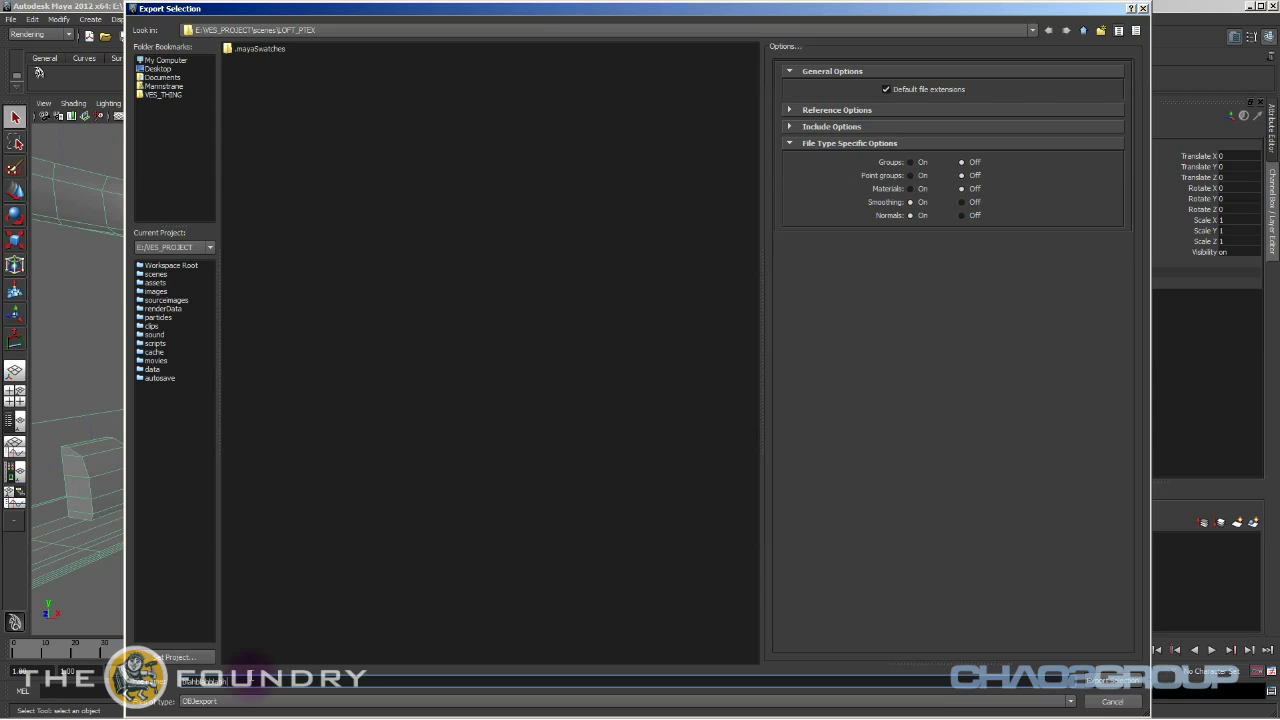
mouse_move(1133, 706)
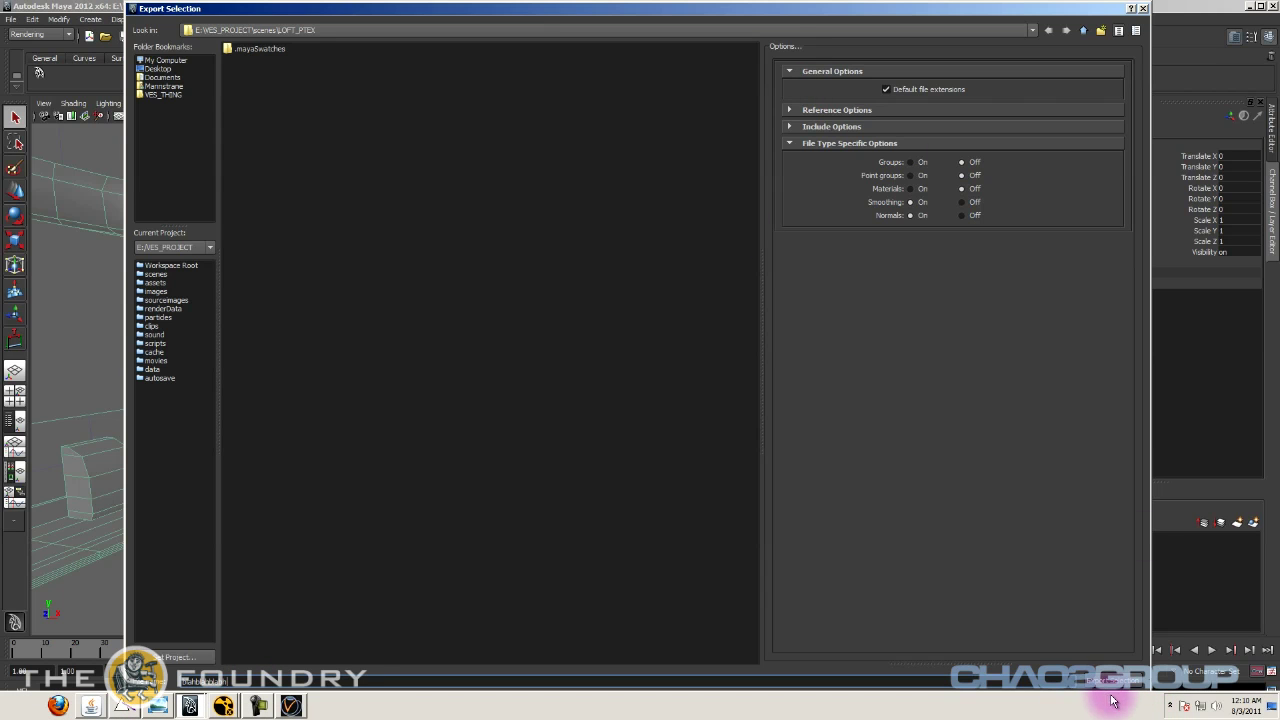
click(1143, 8)
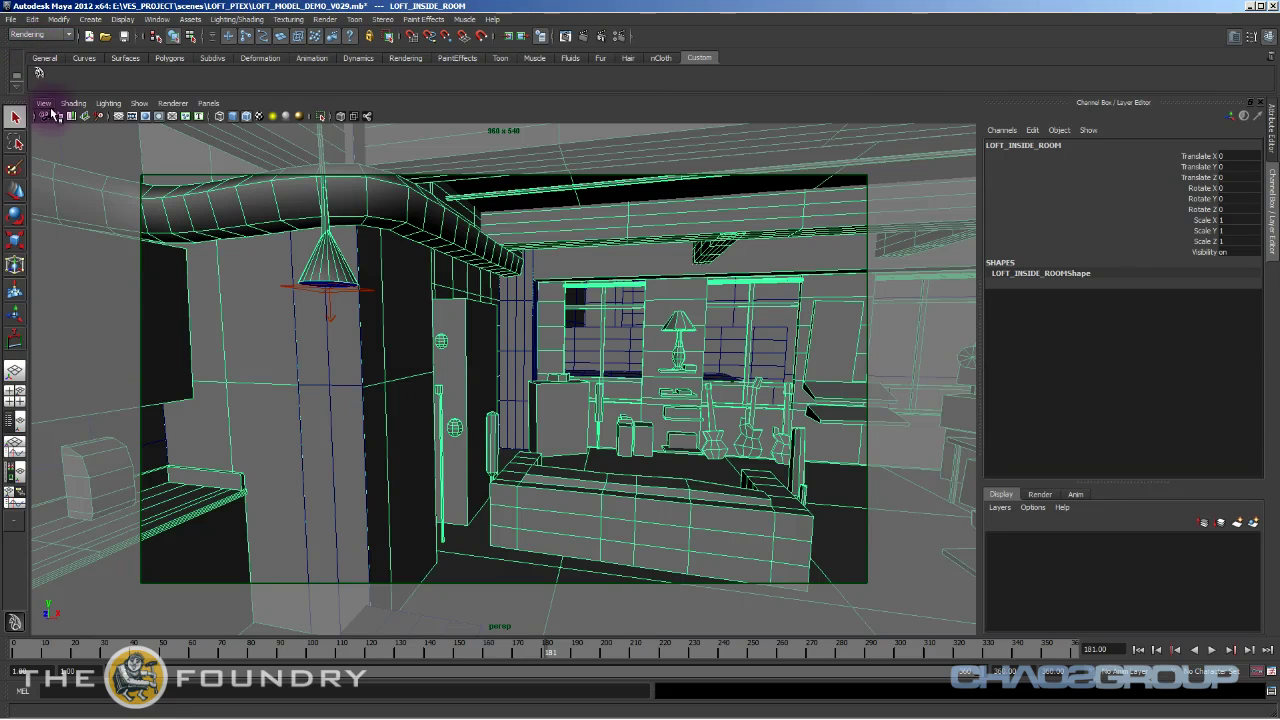
Return to the four-panel layout and select MARI_CAM in the outliner.
click(42, 104)
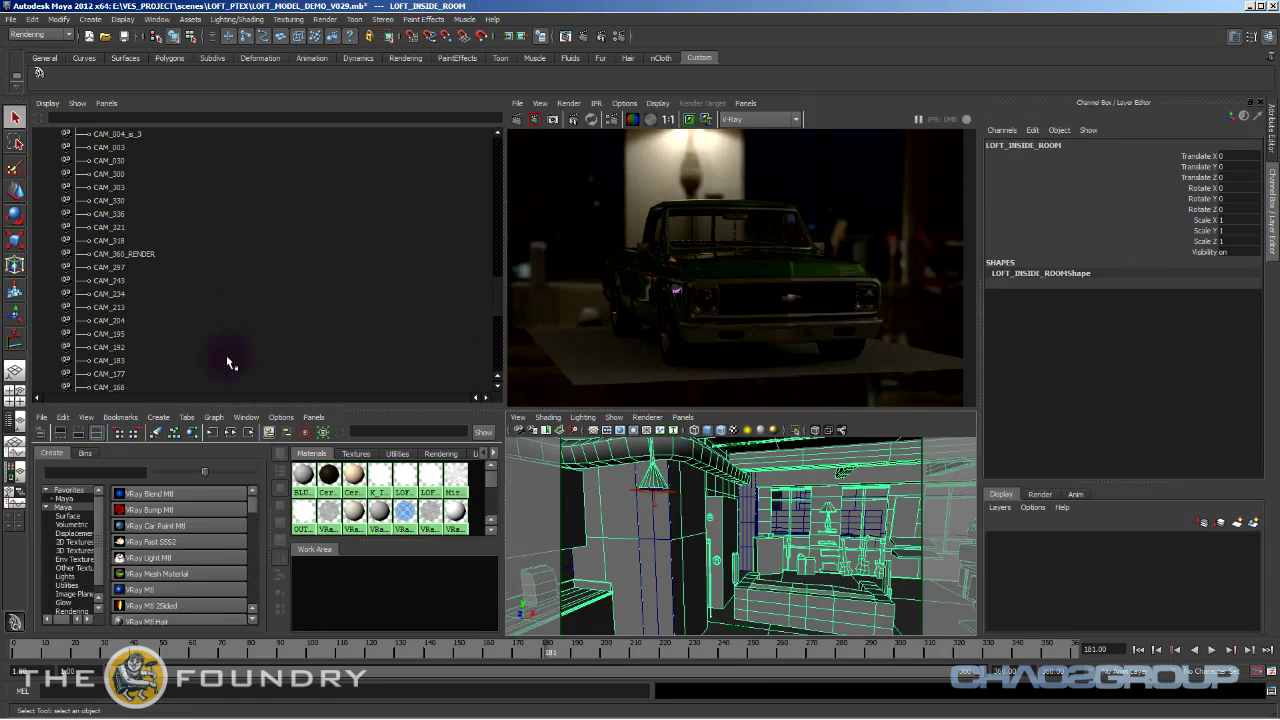
click(108, 253)
click(104, 241)
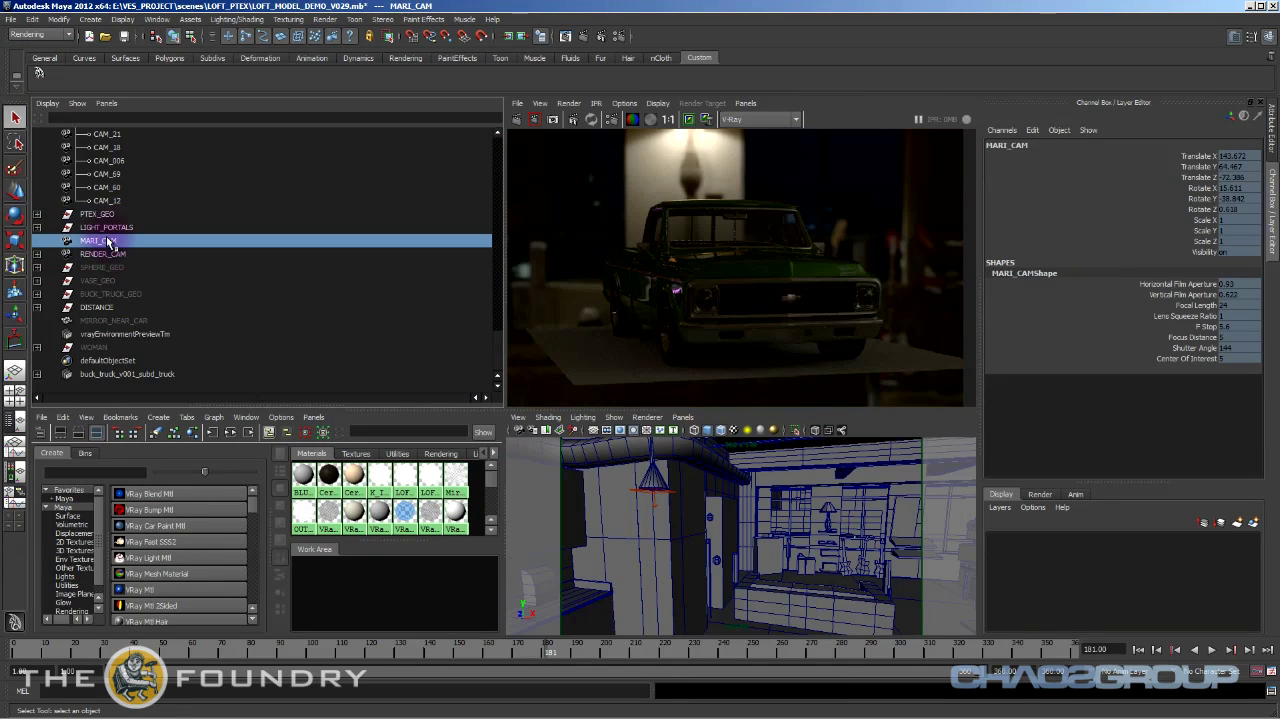
Point out MARI_CAM in the enlarged outliner and select the LOFT_INSIDE_ROOM mesh in the perspective view.
key(space)
click(110, 455)
click(110, 467)
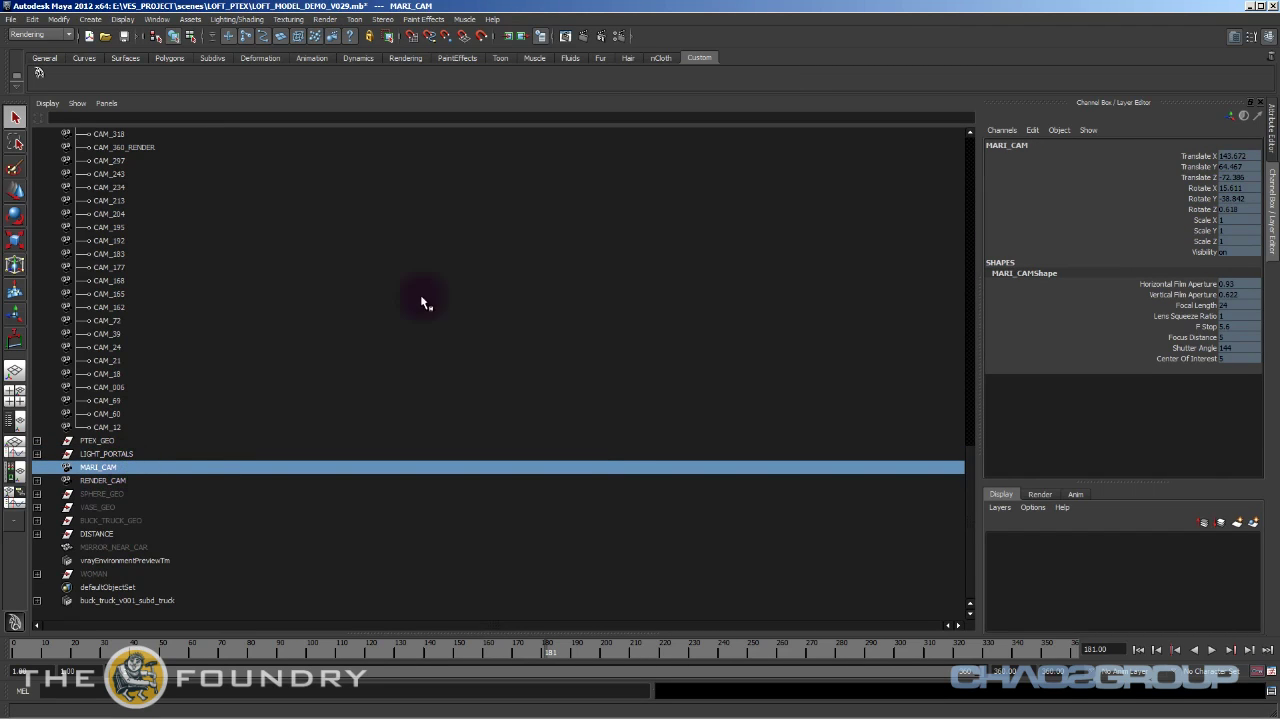
key(space)
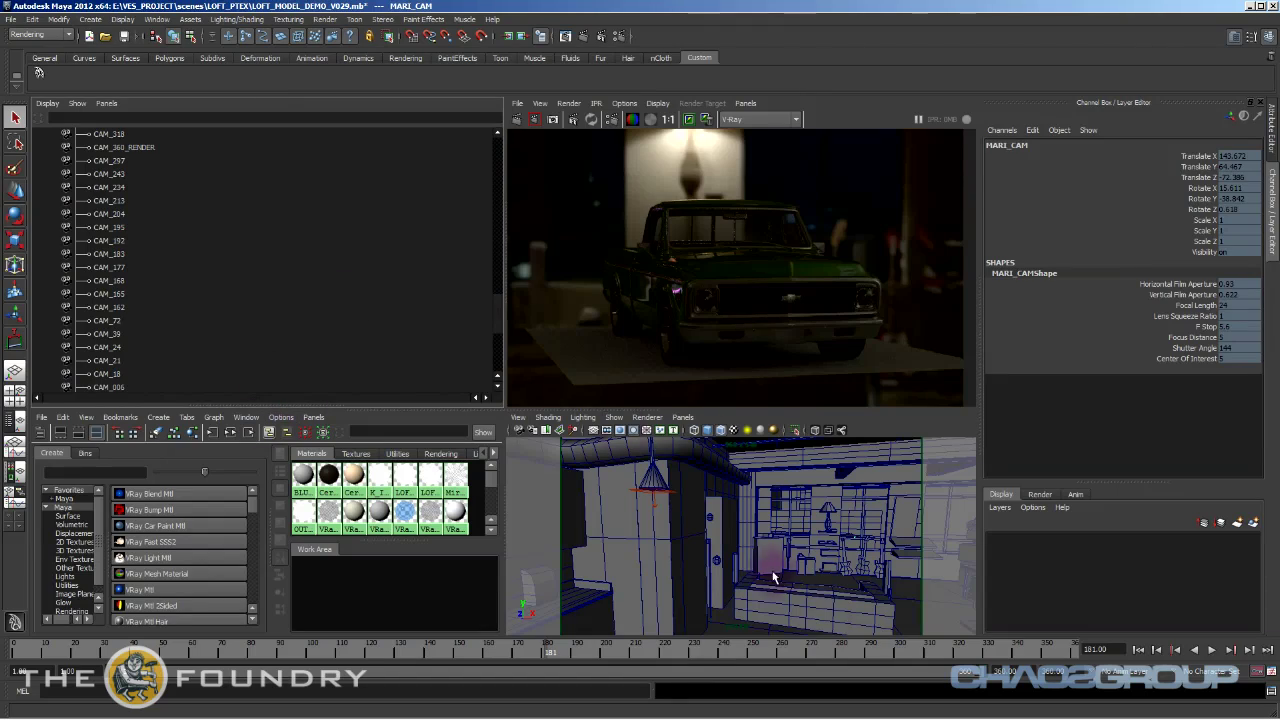
click(714, 535)
key(space)
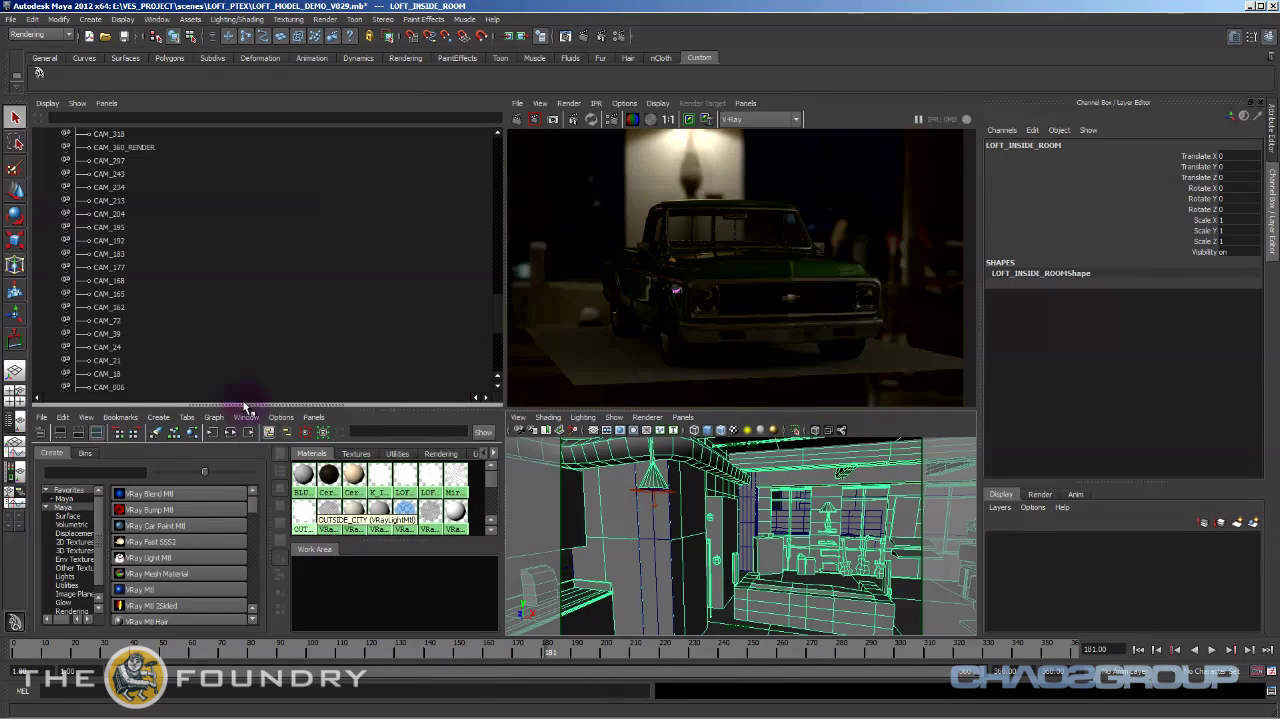
Select RENDER_CAM in the outliner and expand its hierarchy.
click(100, 268)
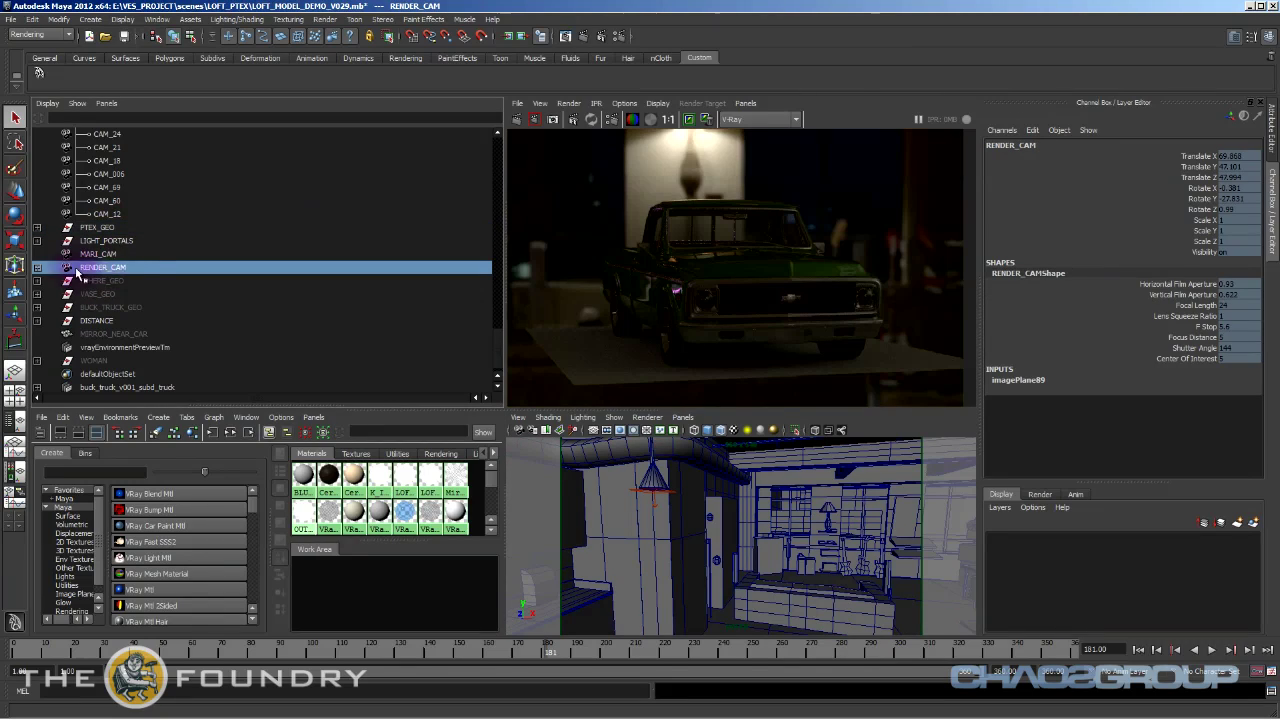
key(space)
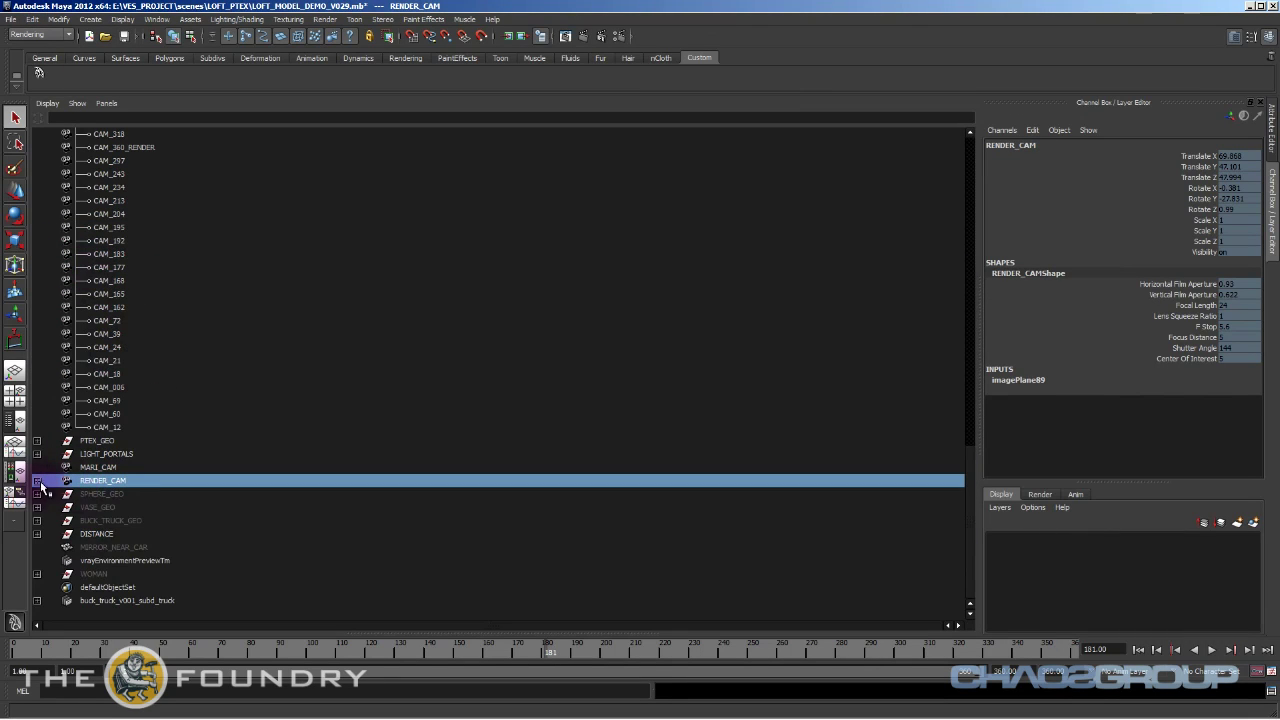
click(37, 481)
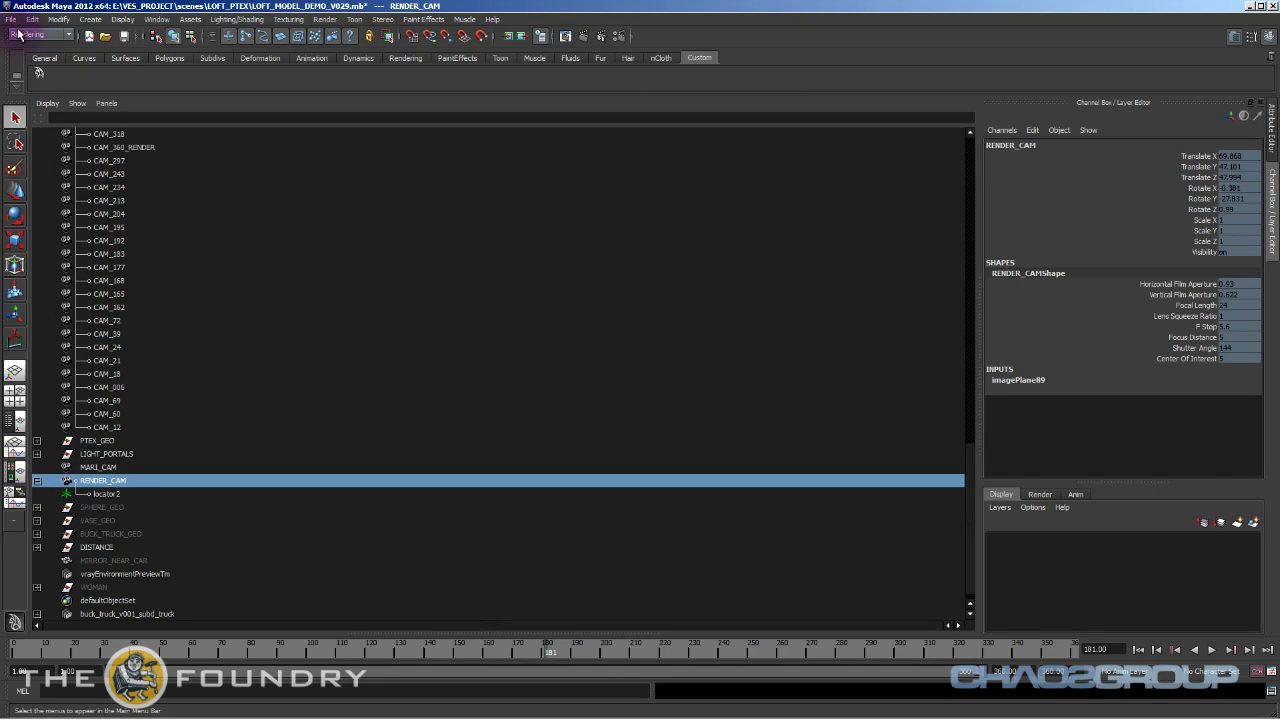
Set the Export Selection file type to FBX export and open the export file dialog at the Desktop folder.
click(10, 19)
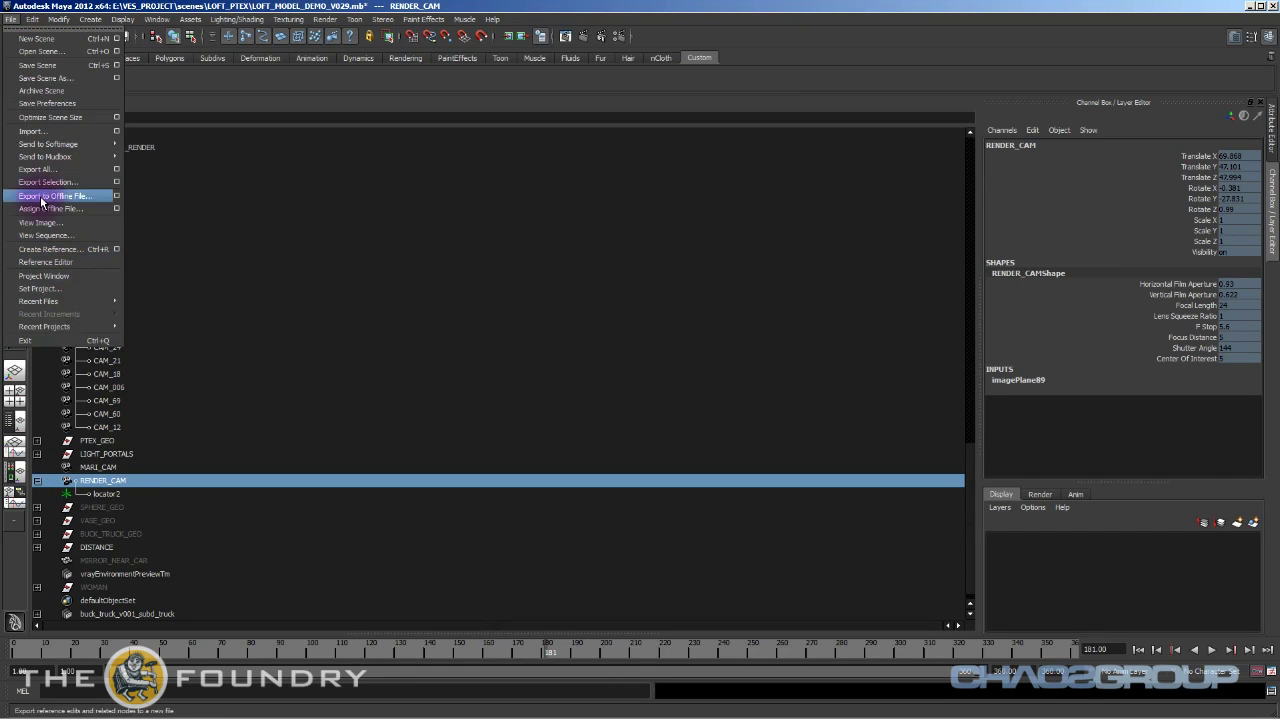
click(118, 184)
click(425, 139)
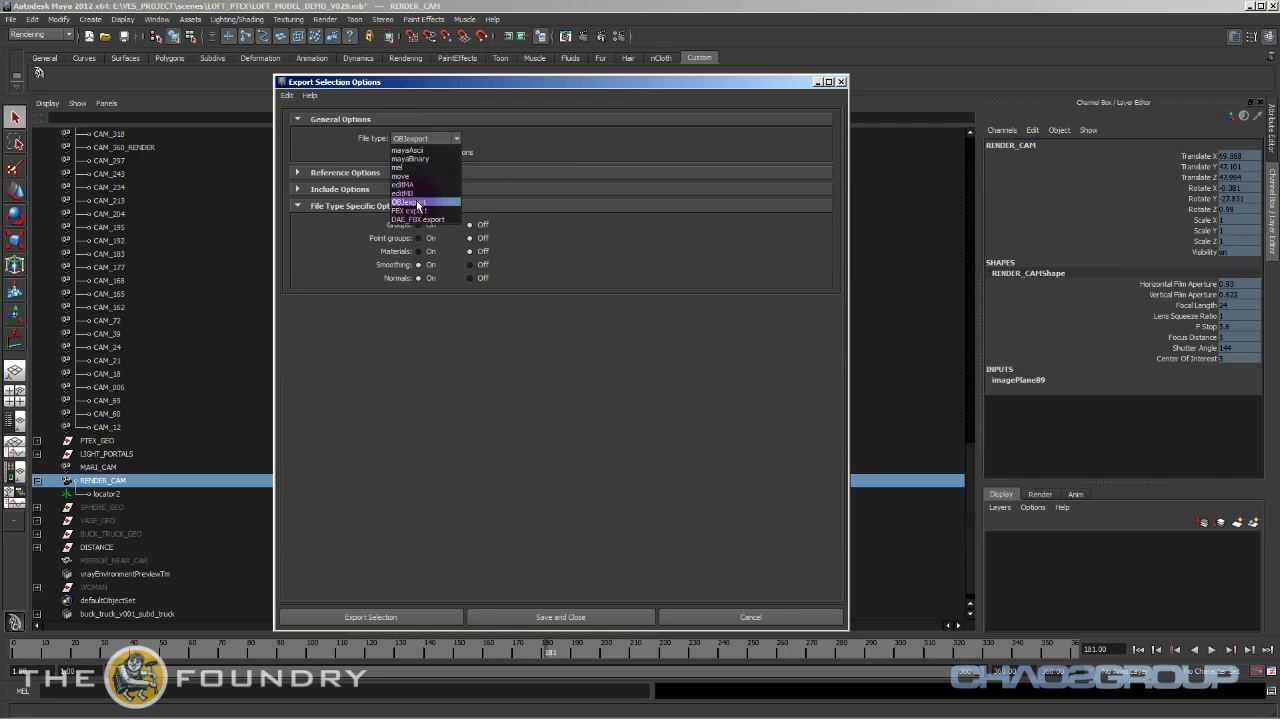
click(422, 212)
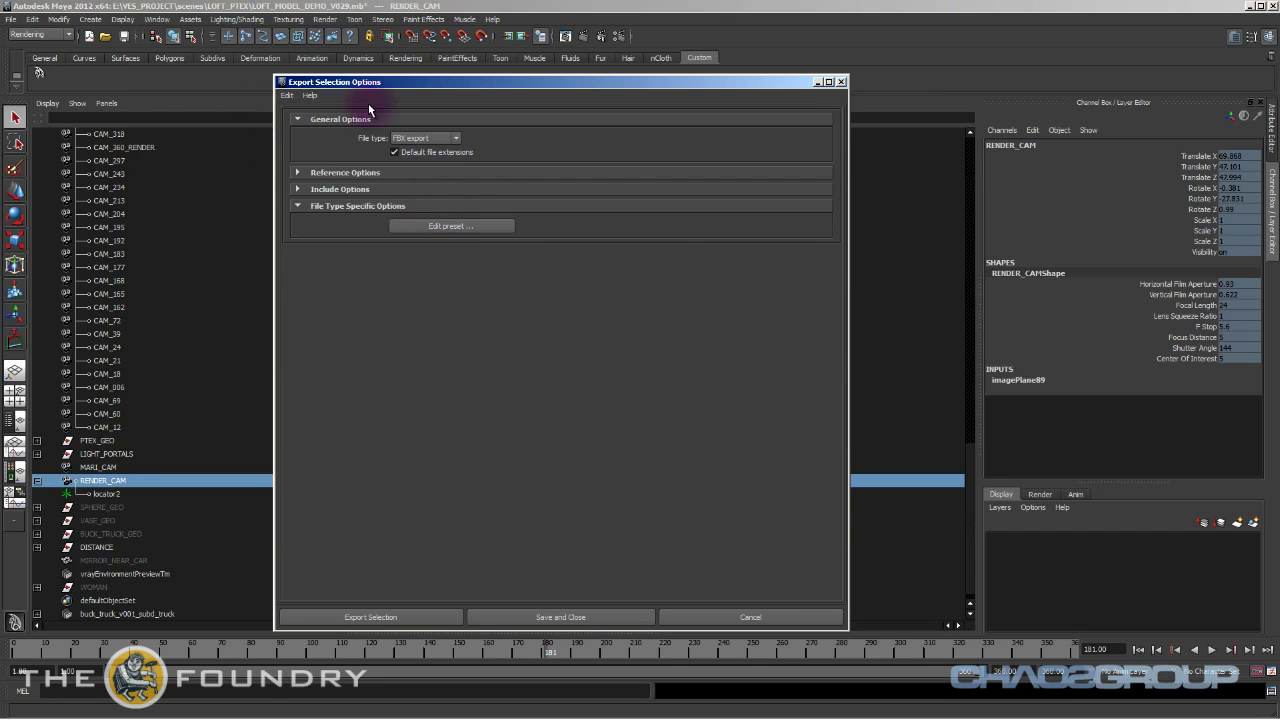
click(348, 620)
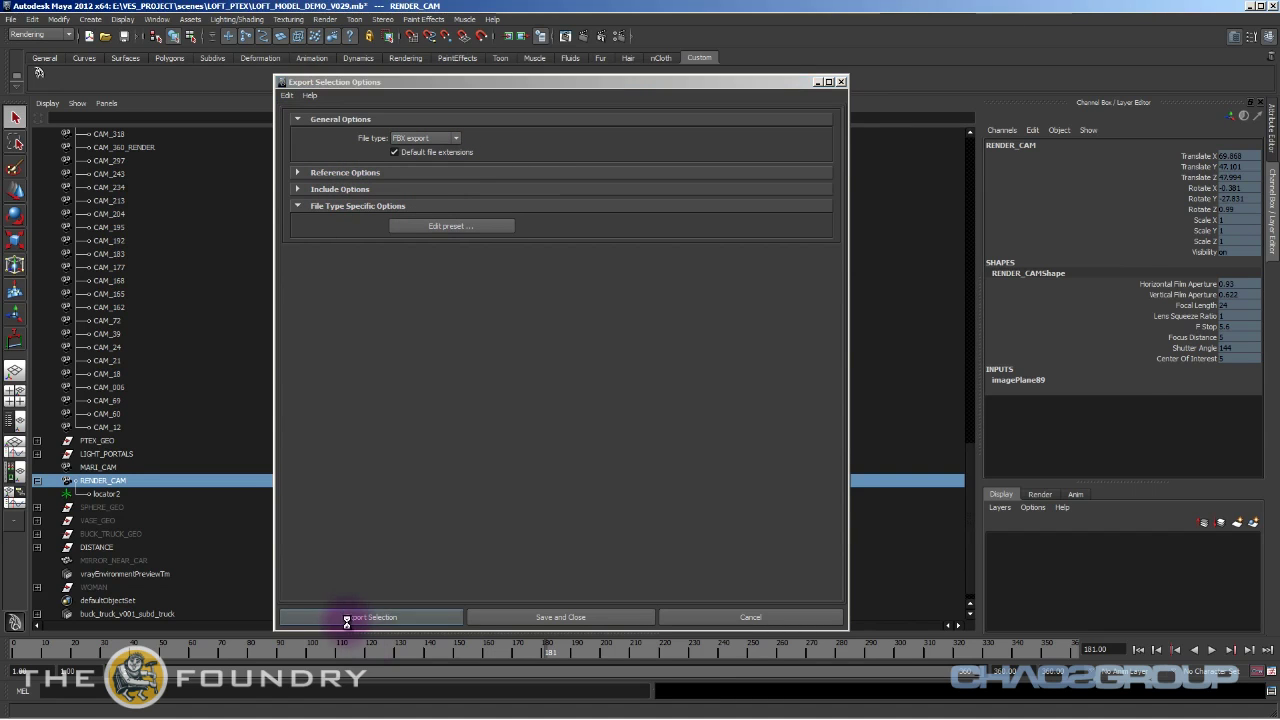
click(165, 69)
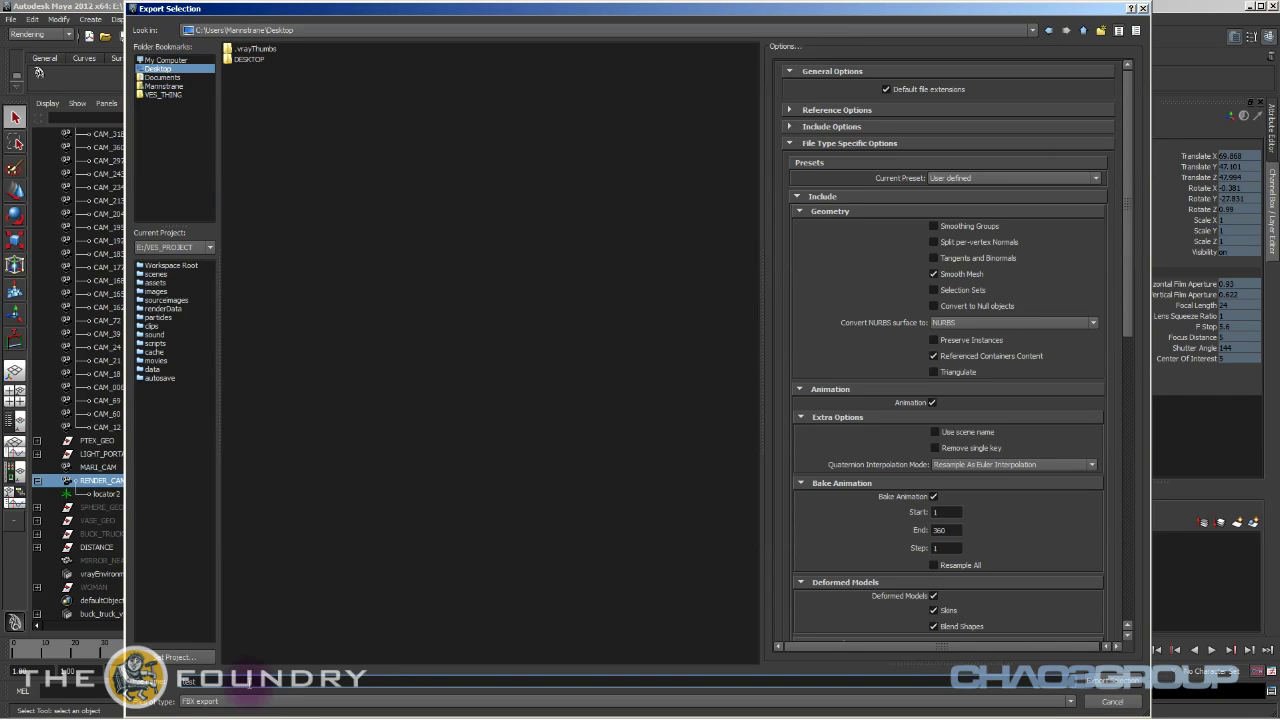
Turn on Curve Filters in the FBX options and export the selected camera to the Desktop as test.fbx.
scroll(881, 523, down, 15)
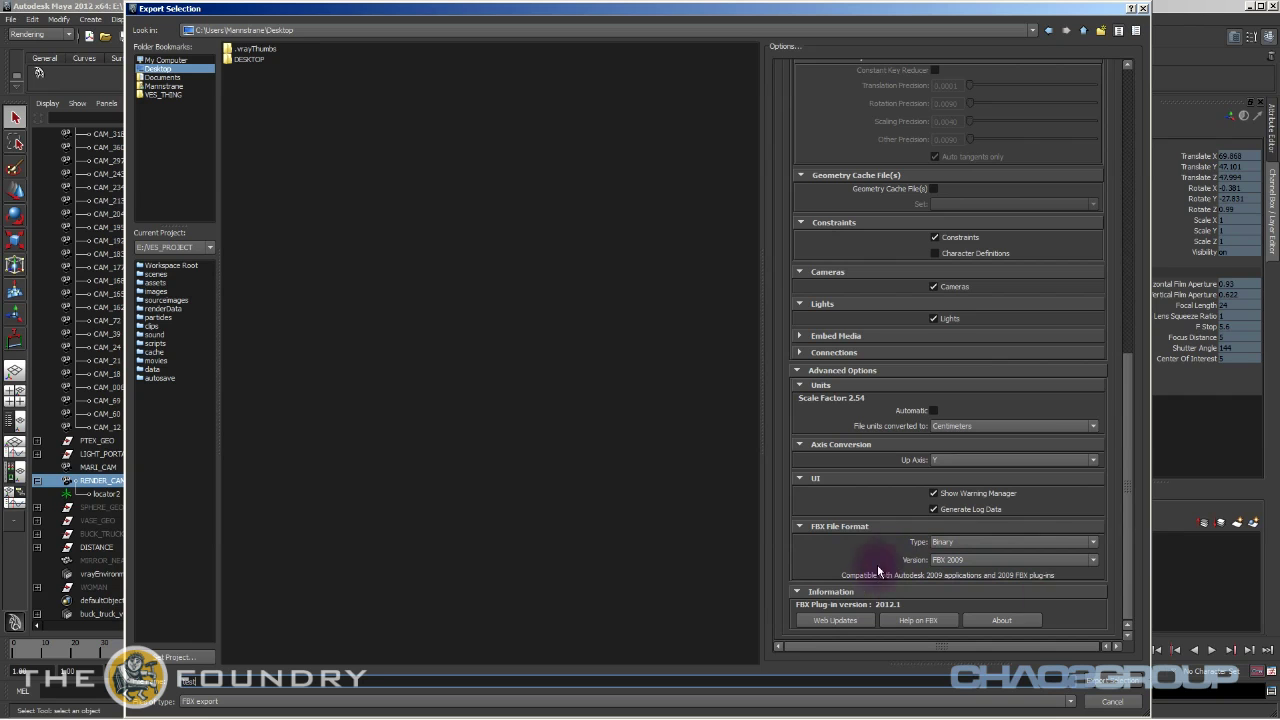
drag(1129, 565, 939, 474)
drag(1128, 395, 1132, 237)
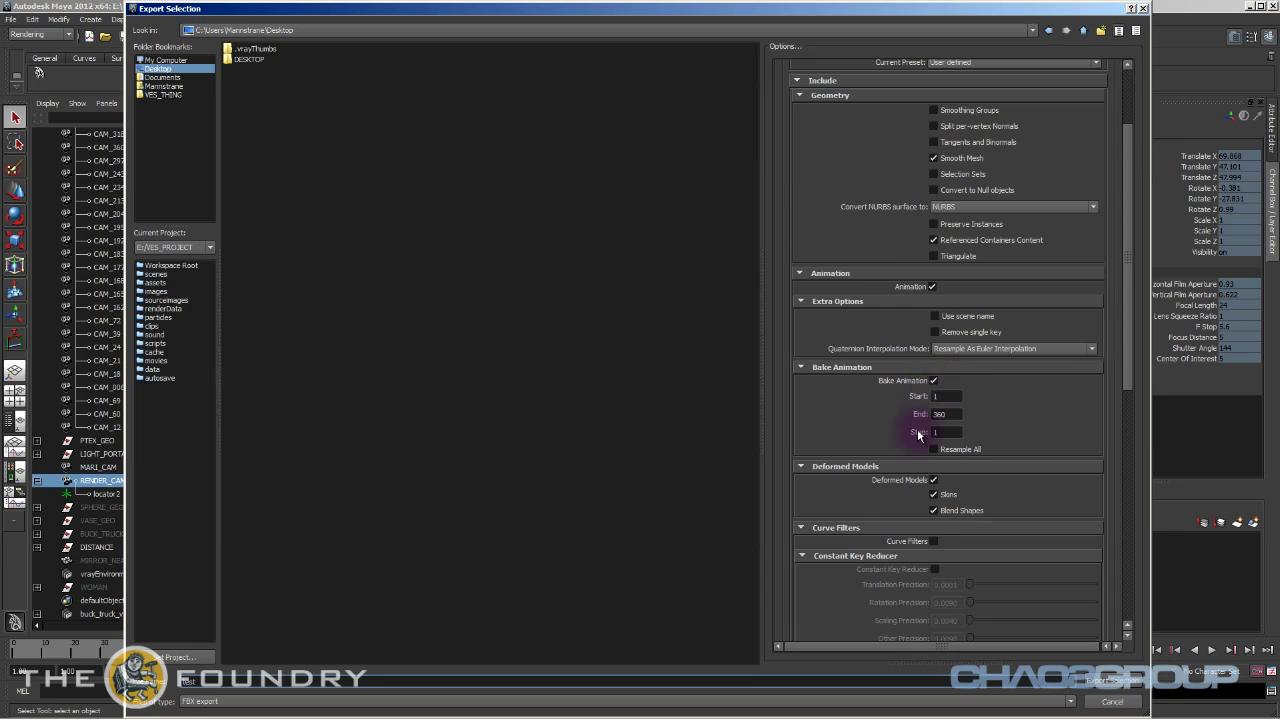
scroll(843, 430, down, 2)
scroll(920, 450, down, 1)
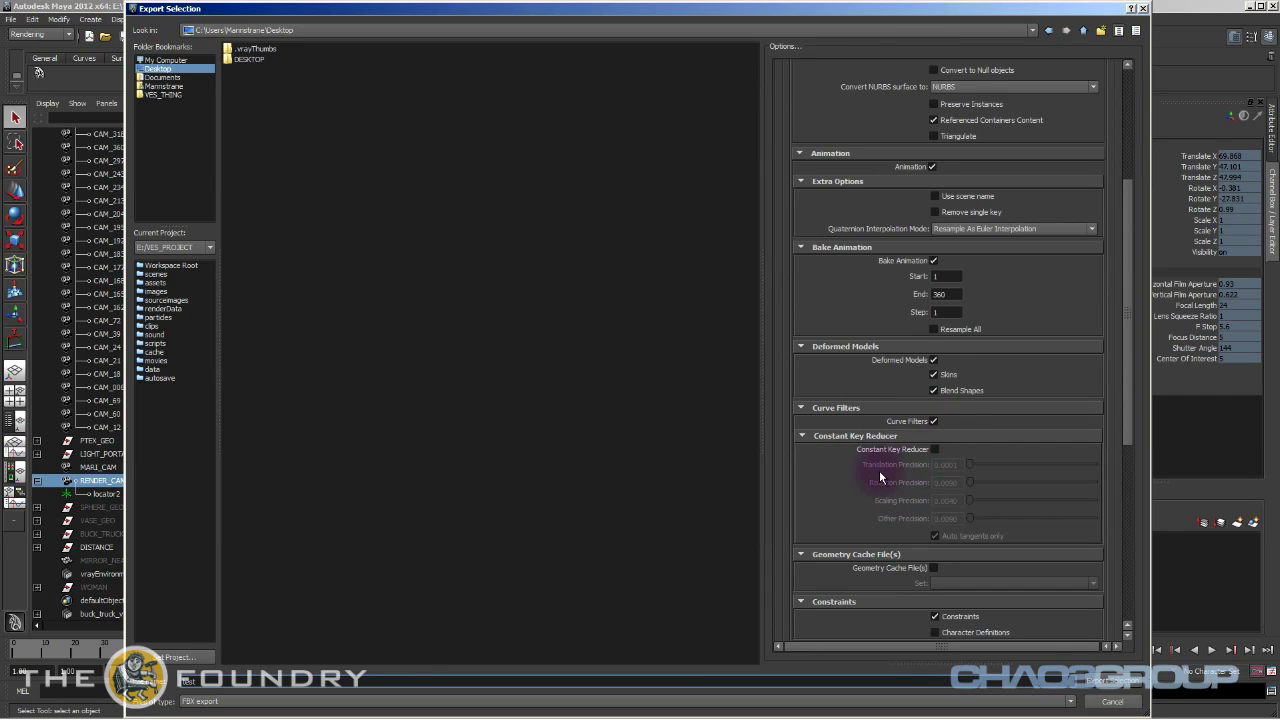
scroll(879, 470, up, 6)
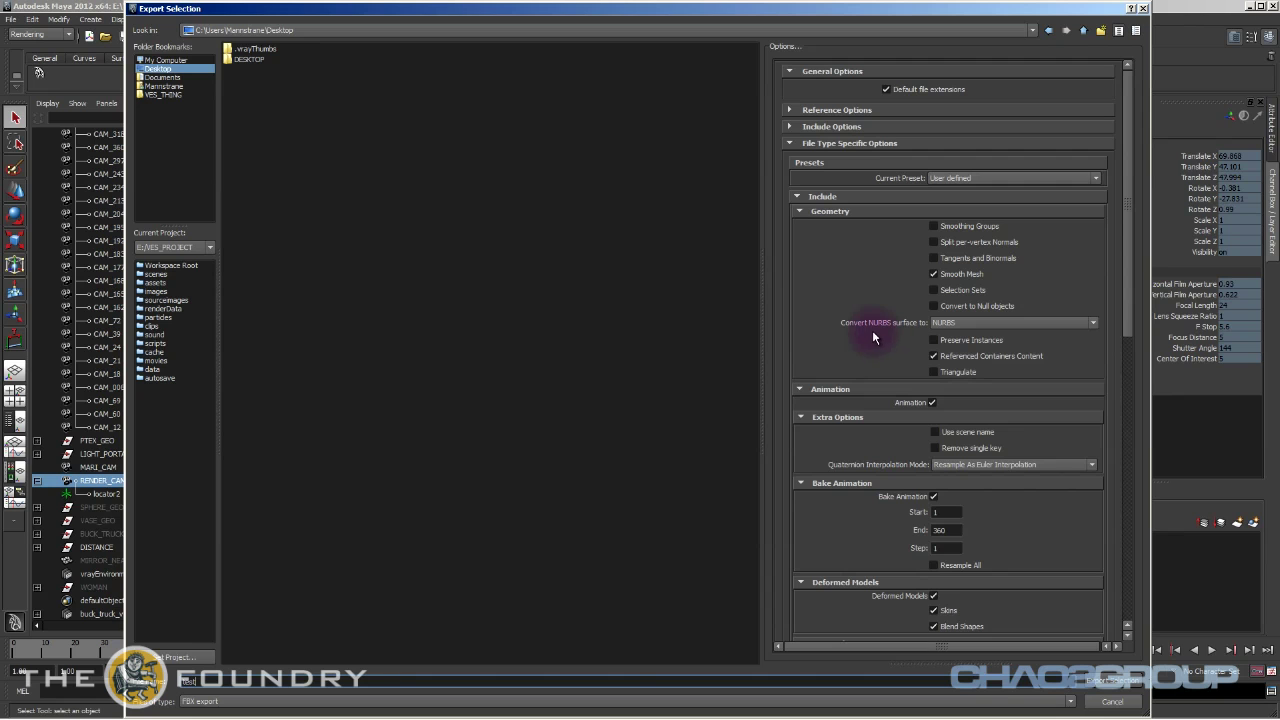
scroll(858, 364, down, 2)
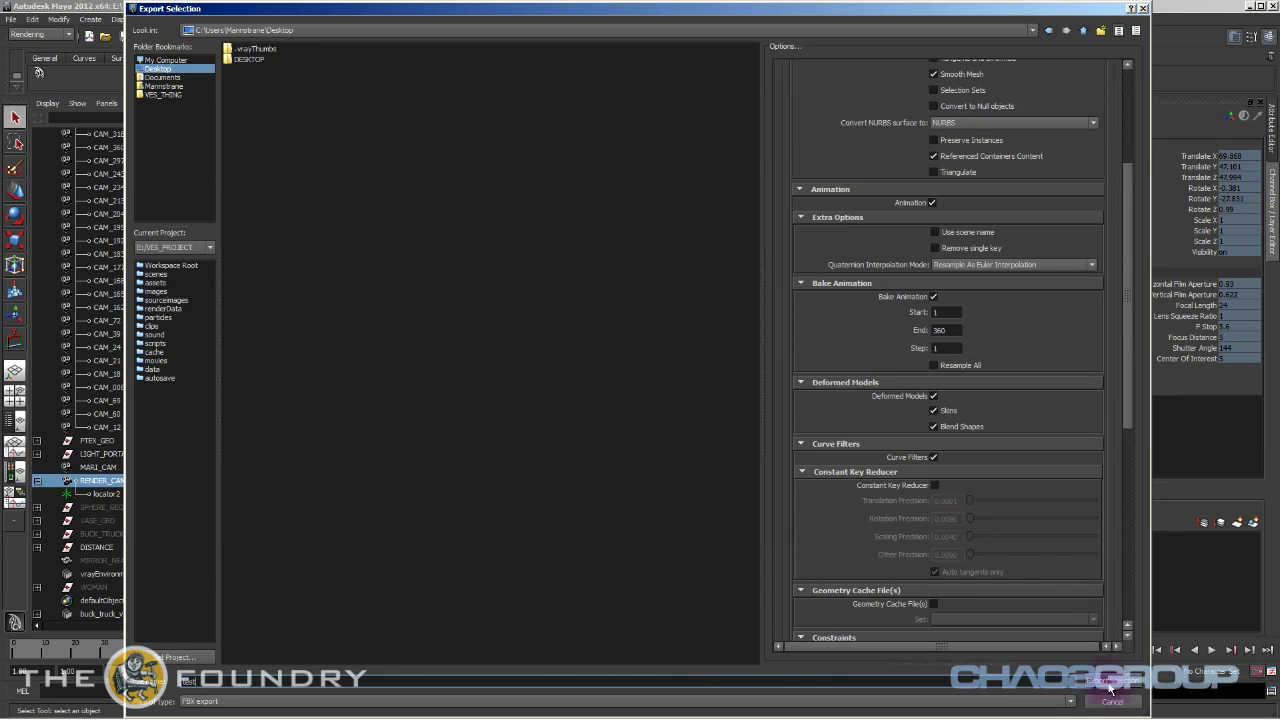
click(1112, 680)
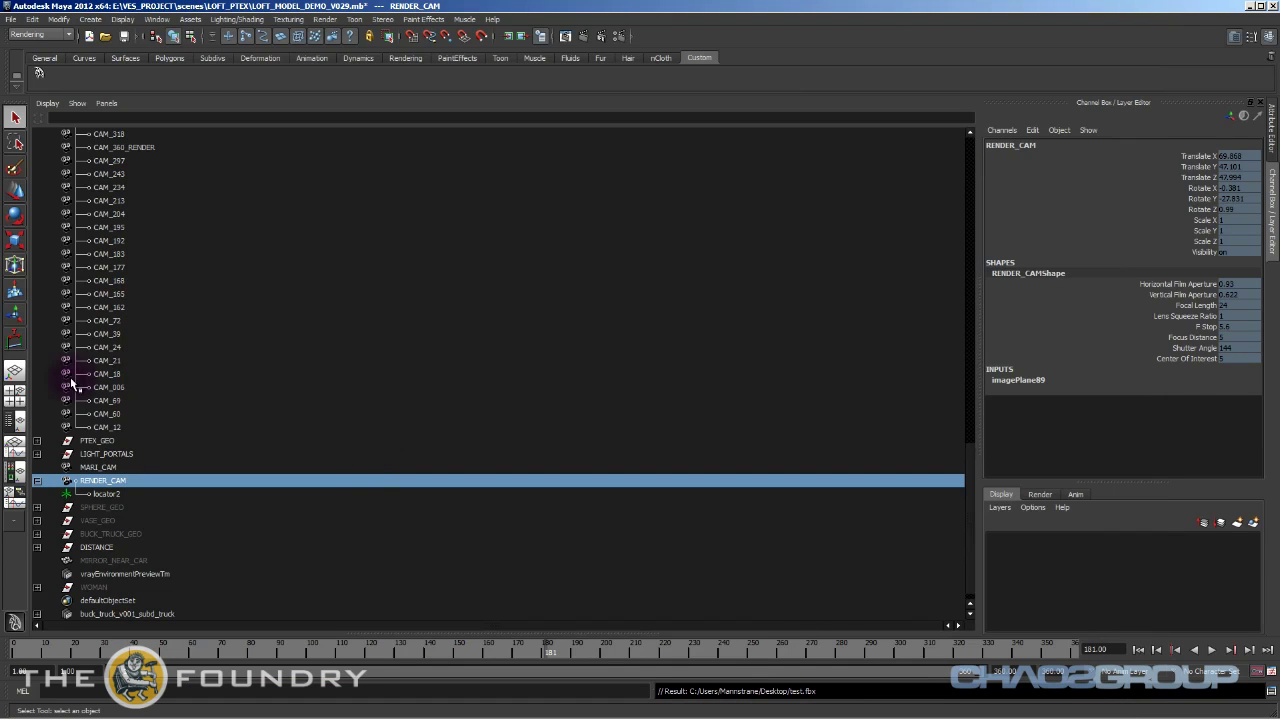
Look through the matched cameras in the outliner up to the start of their group and return to the four-panel layout.
click(108, 547)
click(126, 293)
scroll(127, 298, up, 8)
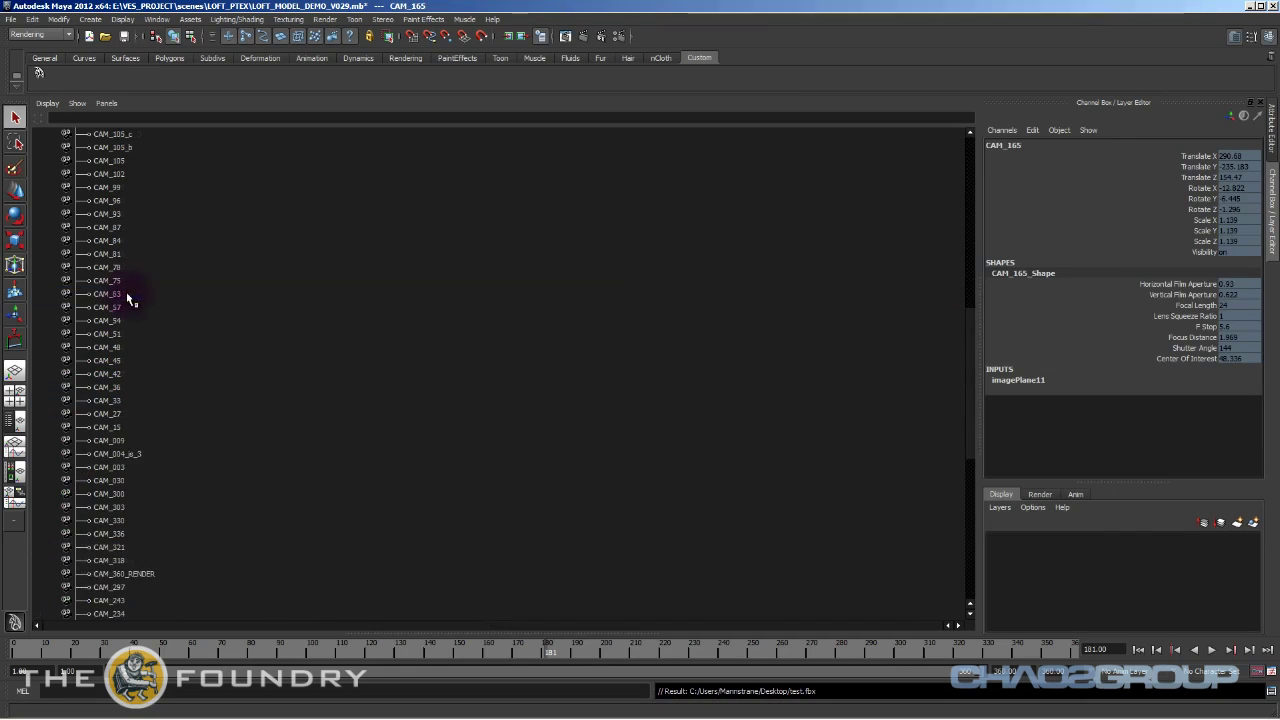
scroll(127, 298, up, 10)
key(space)
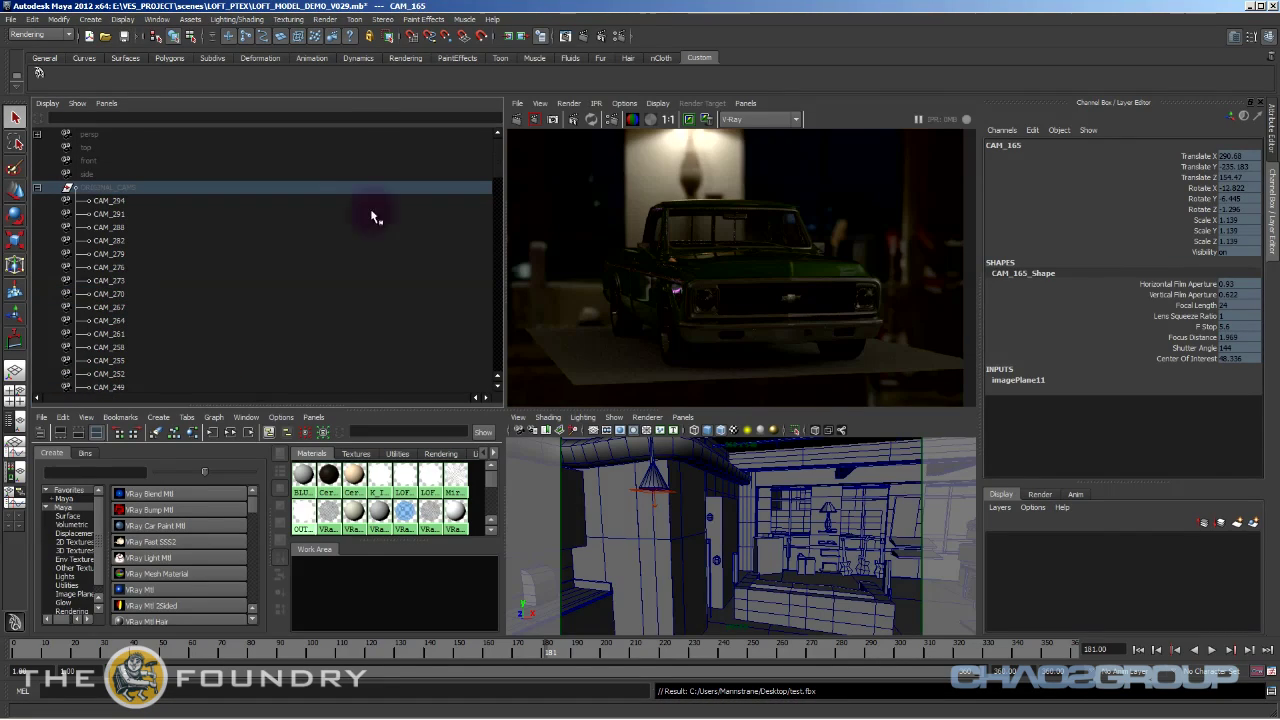
Select the LOFT_INSIDE_ROOM mesh and examine the loft interior in the enlarged perspective view, including the long table and living area.
click(634, 589)
key(space)
alt+drag(586, 557, 401, 426)
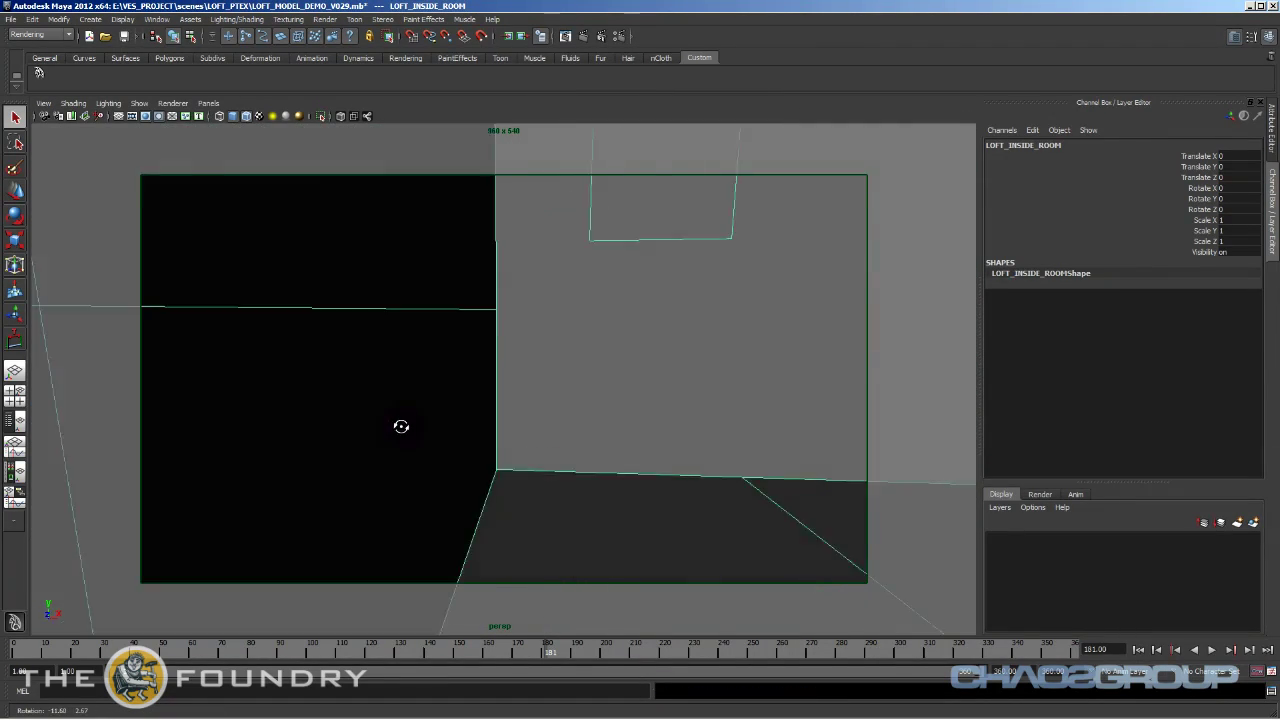
alt+right_drag(401, 426, 472, 458)
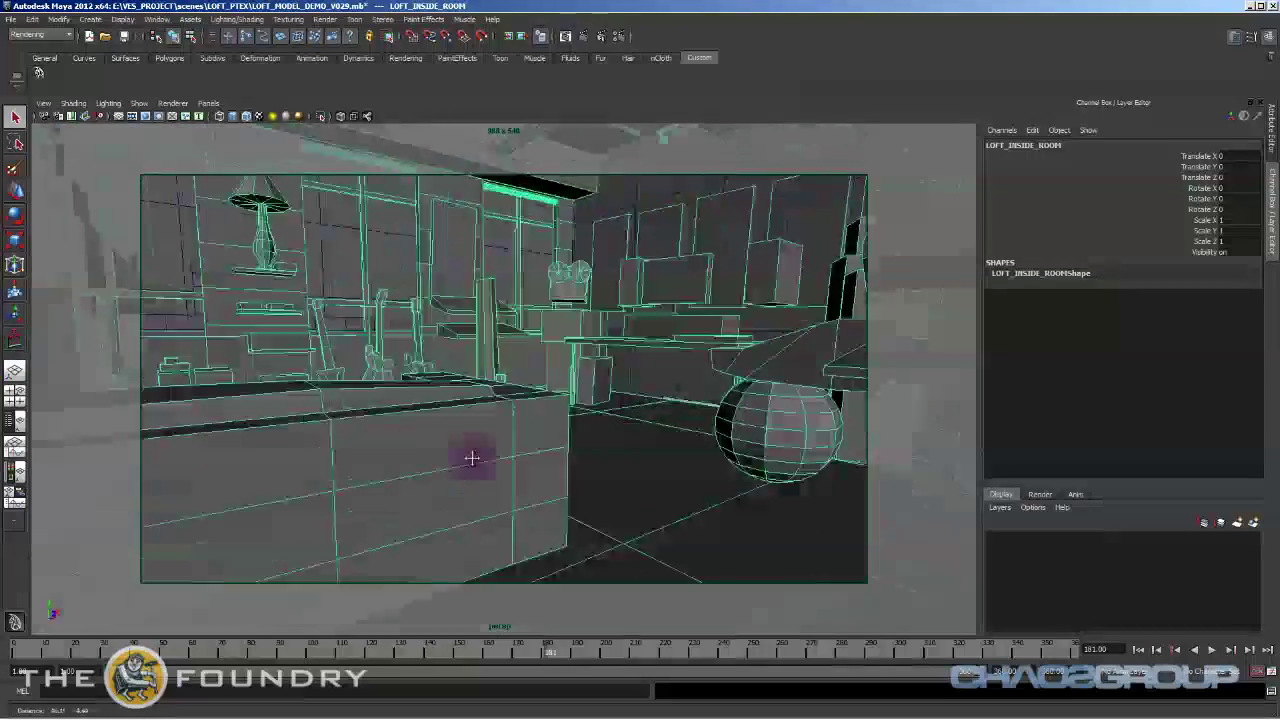
alt+drag(472, 458, 451, 508)
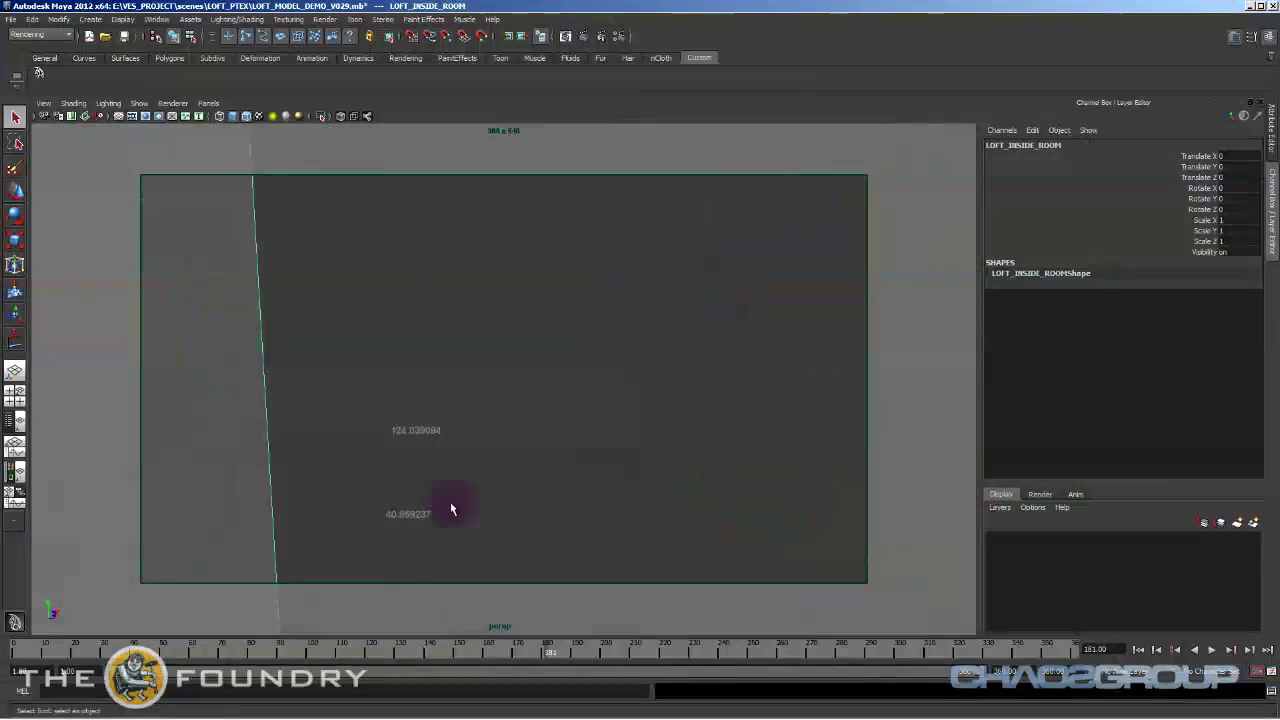
mouse_move(451, 510)
alt+right_down()
mouse_move(486, 486)
mouse_move(486, 509)
mouse_move(451, 523)
mouse_move(481, 509)
mouse_move(457, 509)
mouse_move(486, 509)
mouse_move(476, 513)
alt+right_up()
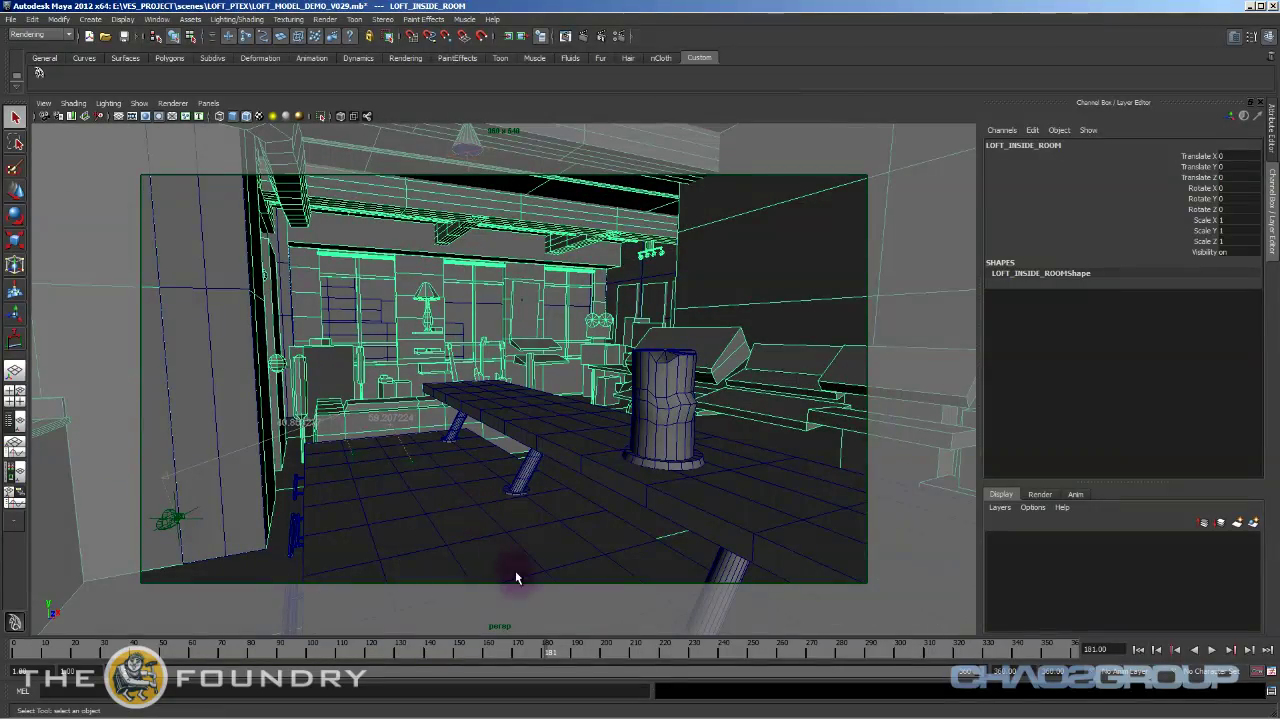